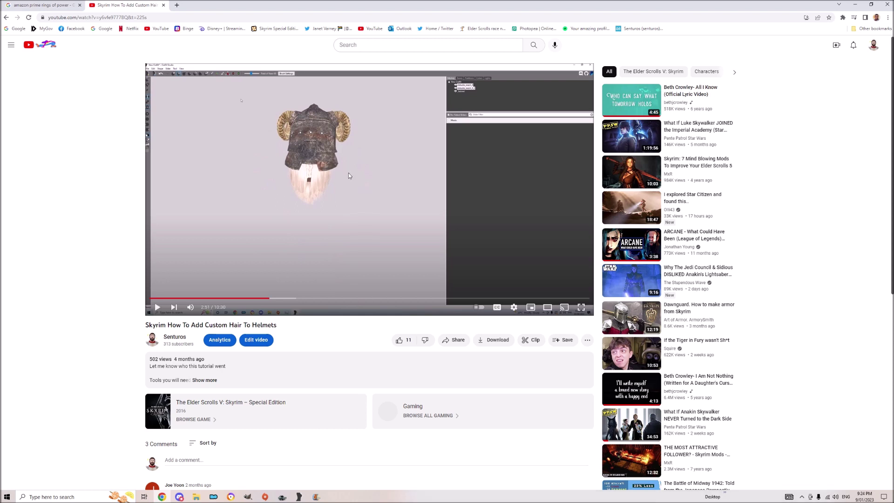
Play the "Skyrim How To Add Custom Hair To Helmets" video through the helmet and hair editing part, and pause it.
left_click(306, 195)
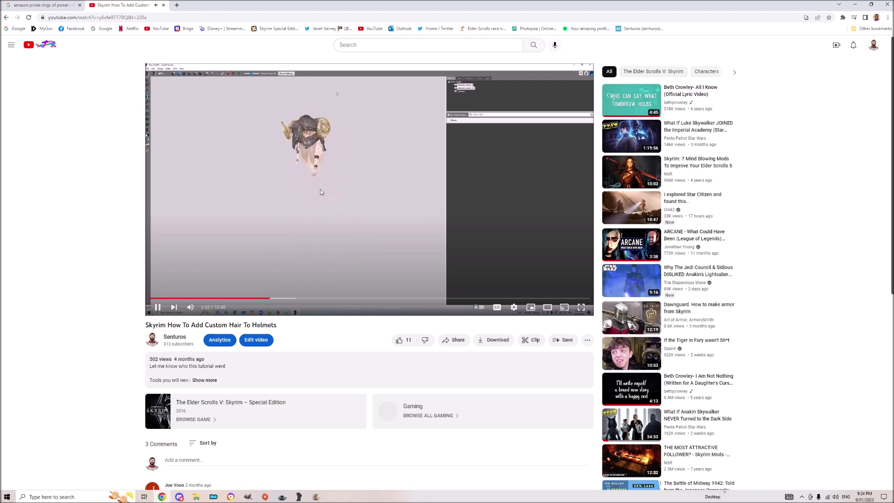
mouse_move(190, 307)
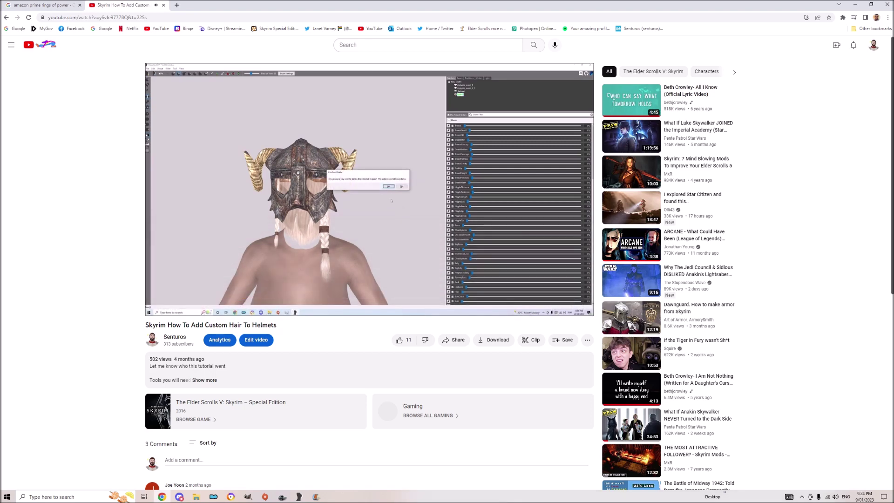
left_click(264, 200)
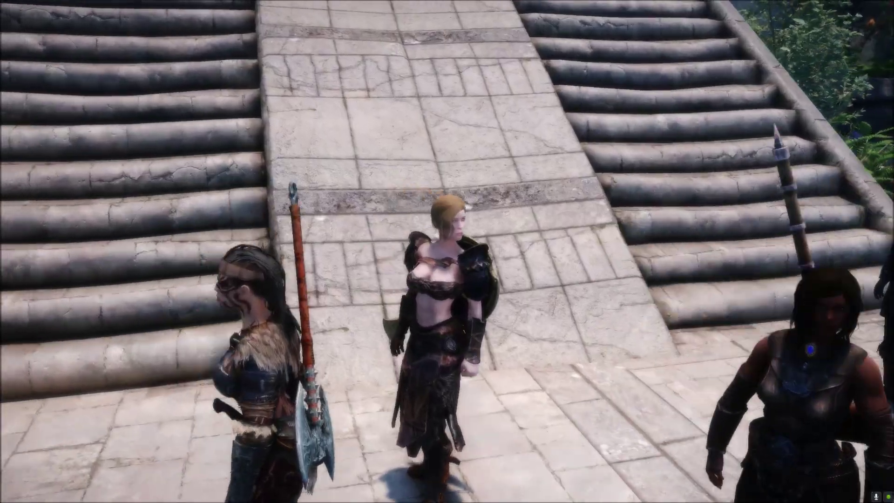
key("w")
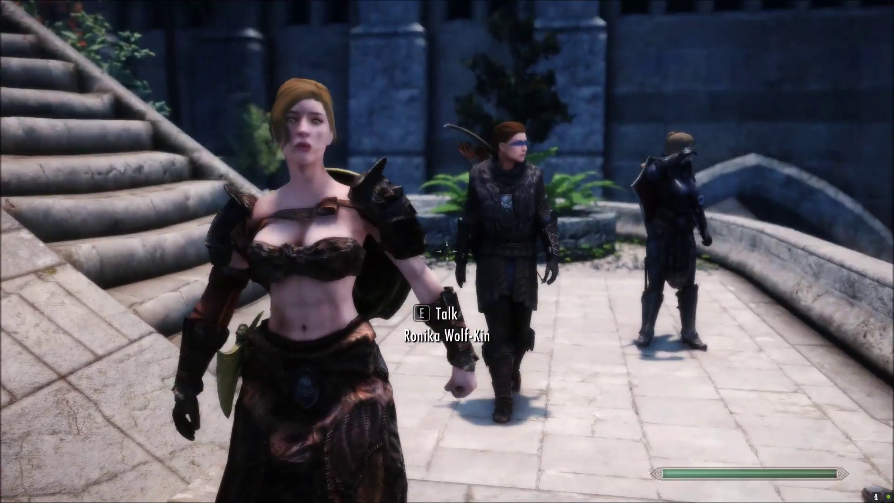
key("w")
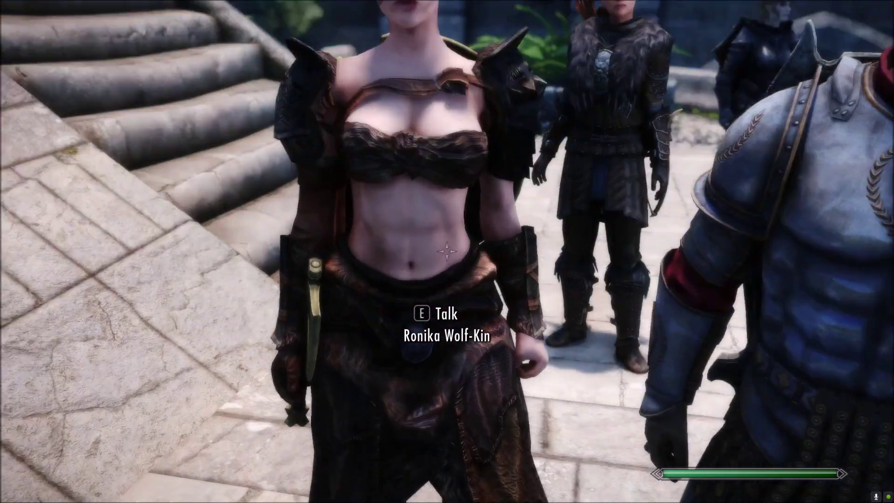
key("s")
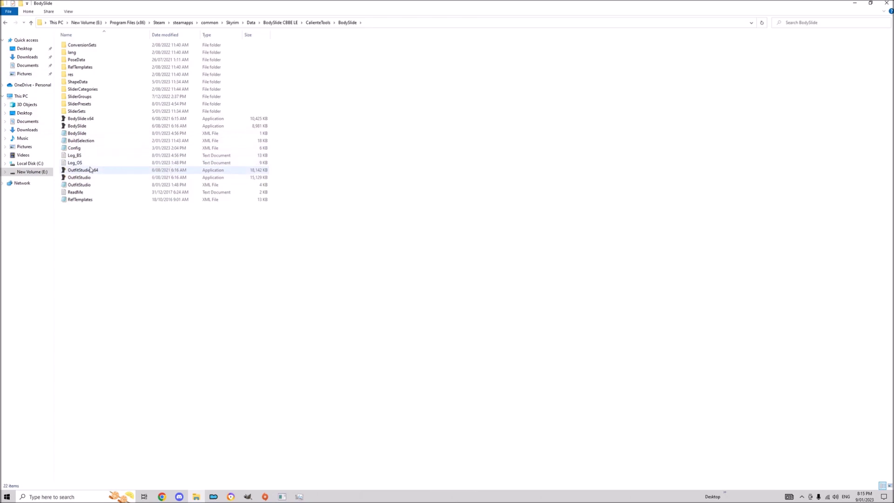
Launch OutfitStudio x64 from the BodySlide folder and open the slider set selection for adding a project.
double_click(85, 170)
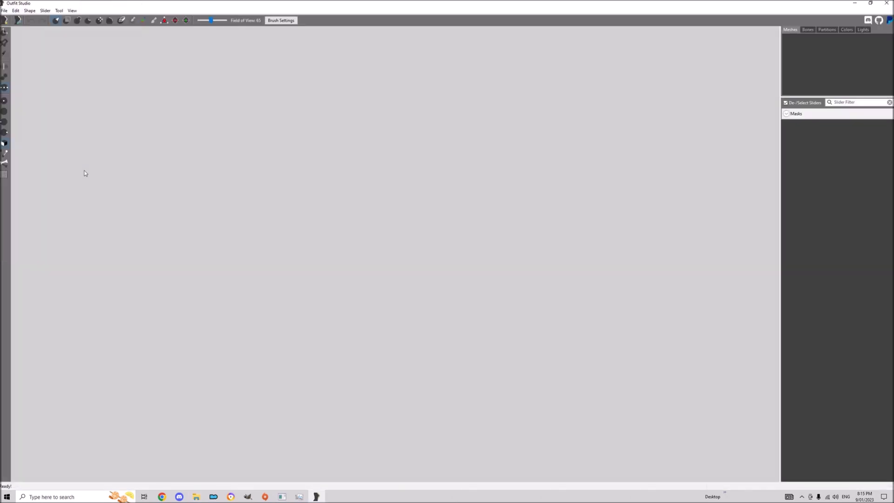
left_click(5, 12)
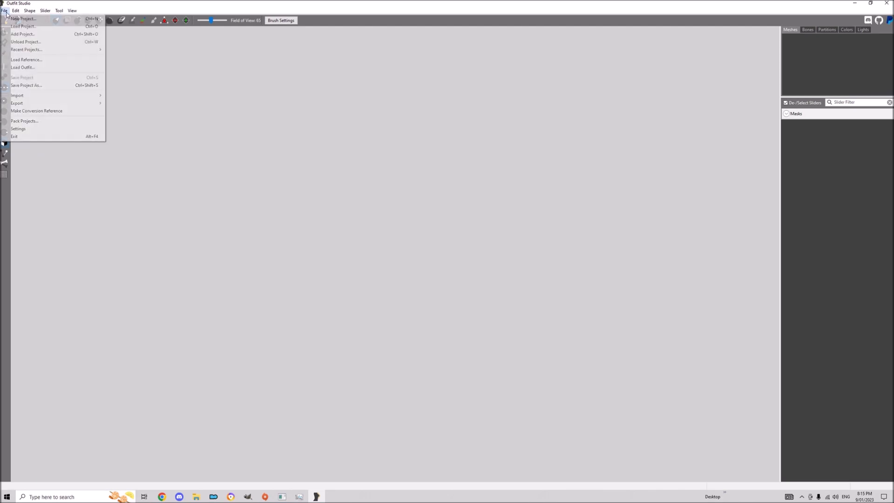
left_click(20, 32)
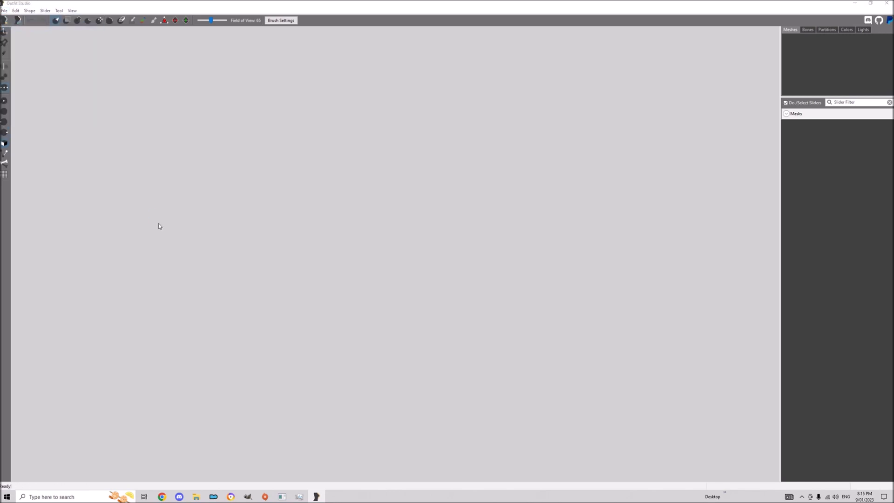
left_click(191, 200)
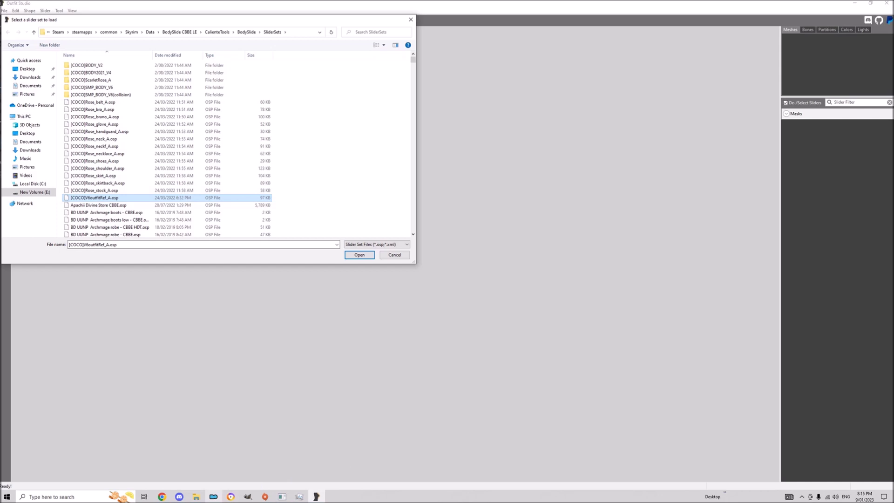
Switch to File Explorer and open the textures\actors\character\female folder inside Skyrim's Data folder.
left_click(196, 496)
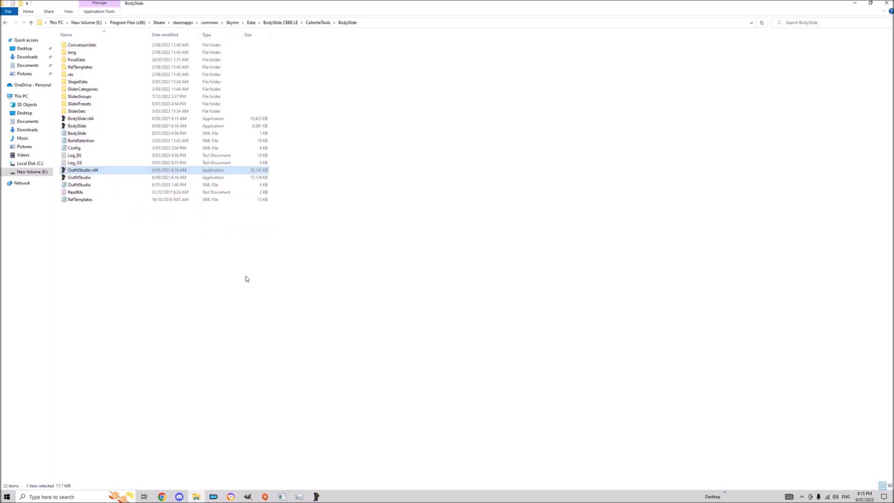
left_click(251, 22)
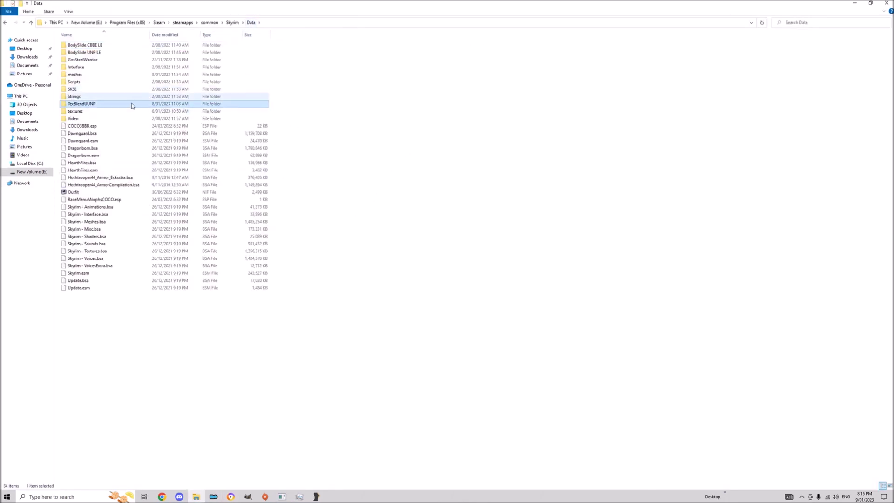
double_click(103, 111)
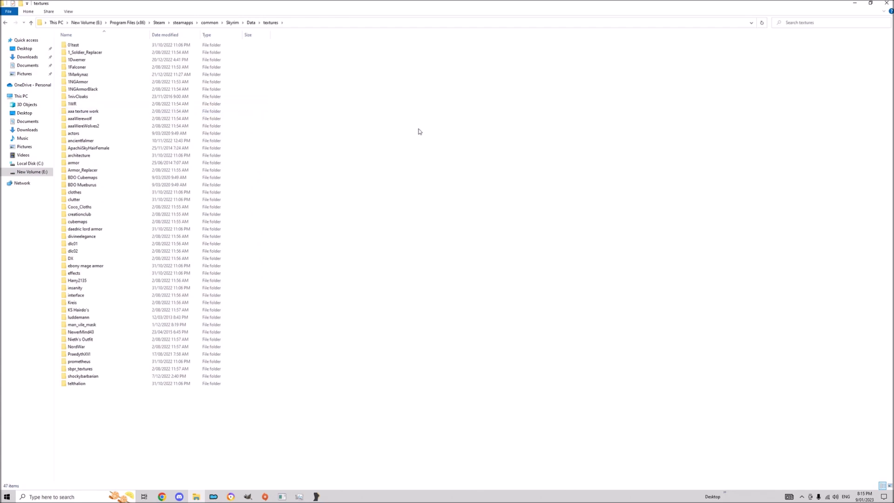
double_click(140, 134)
key("Down")
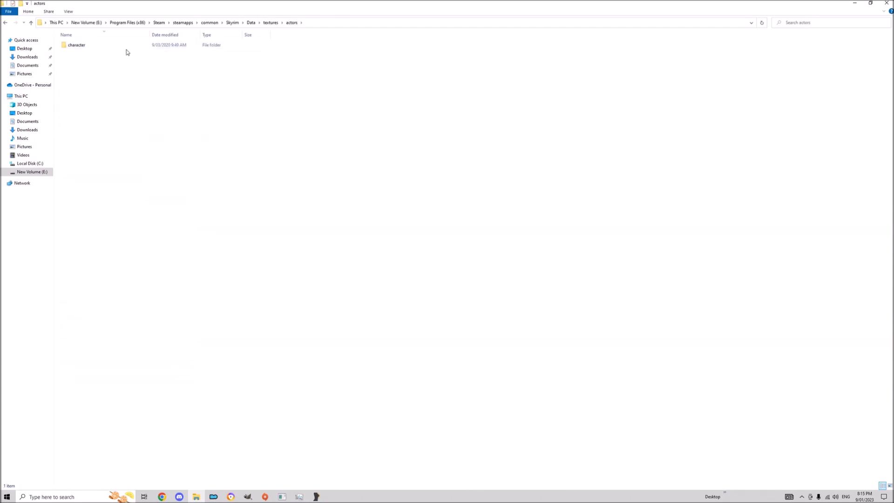
double_click(116, 47)
double_click(116, 48)
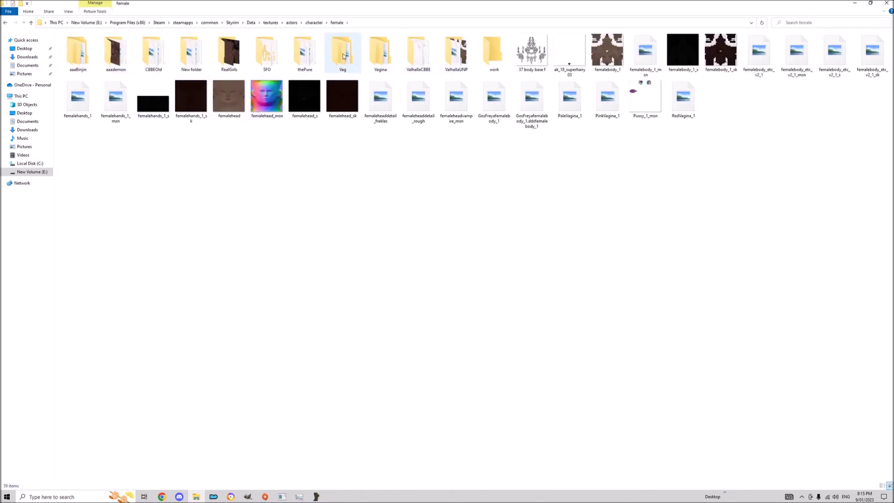
Delete the femalebody_1, femalebody_1_msn, femalebody_1_s and femalebody_1_sk texture files.
left_click(607, 52)
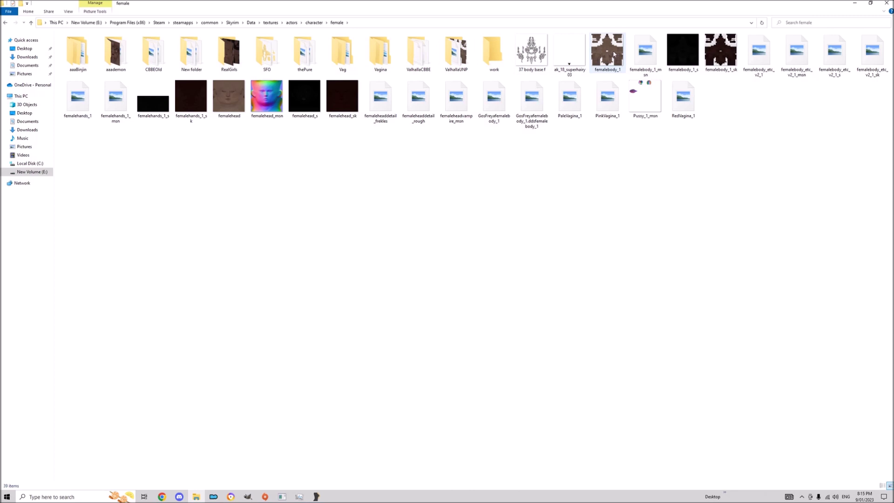
left_click(732, 50, "shift")
key("Delete")
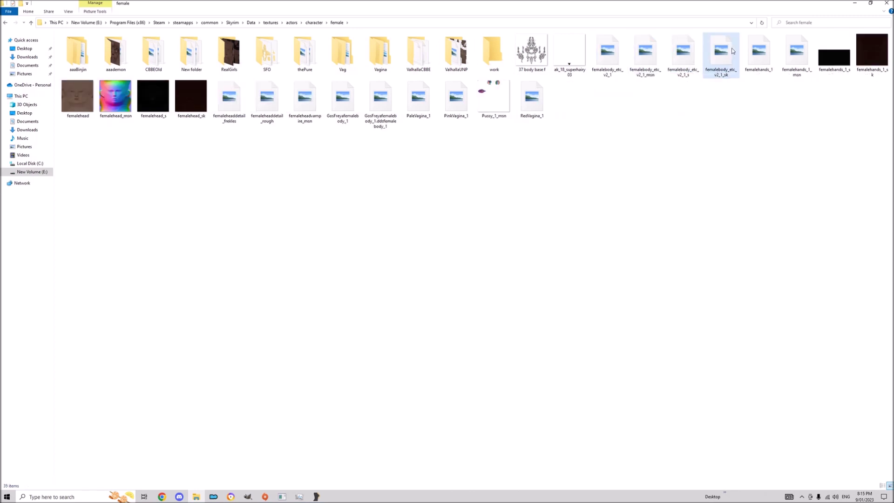
Switch back to Outfit Studio and add the VOBS Fur 1 HDT project from VOBS Fur.osp.
left_click(318, 496)
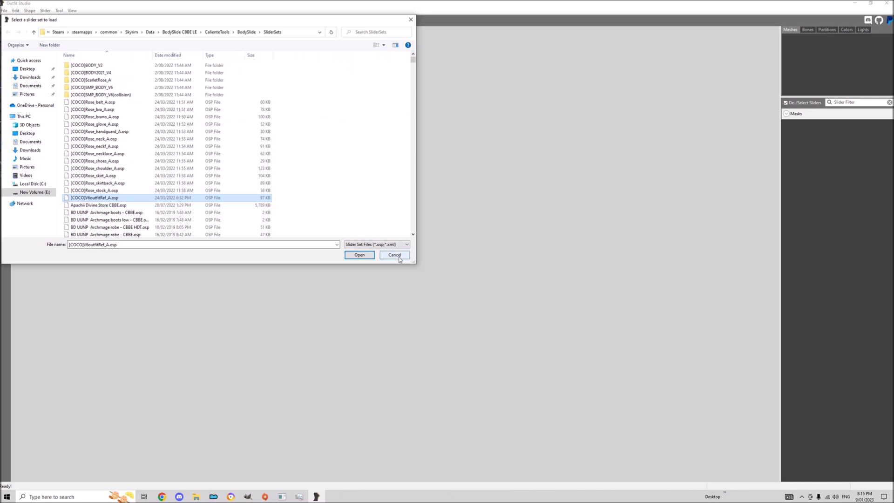
left_click(168, 160)
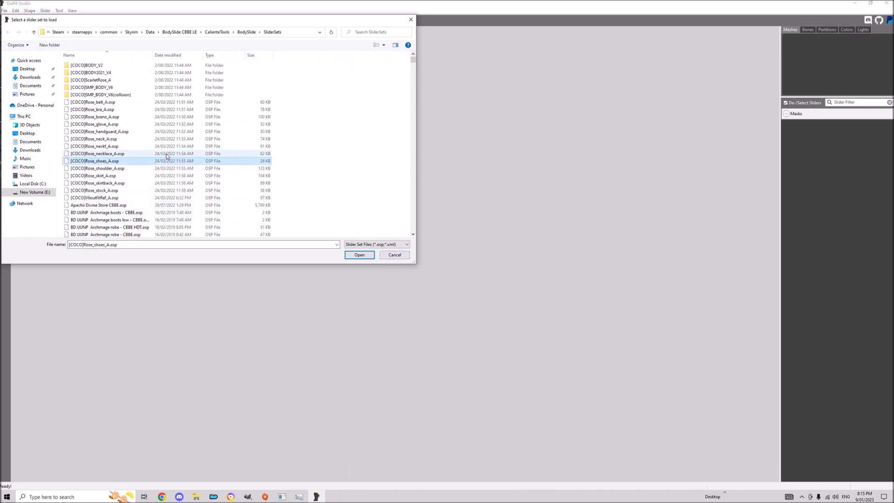
type("vobs fur")
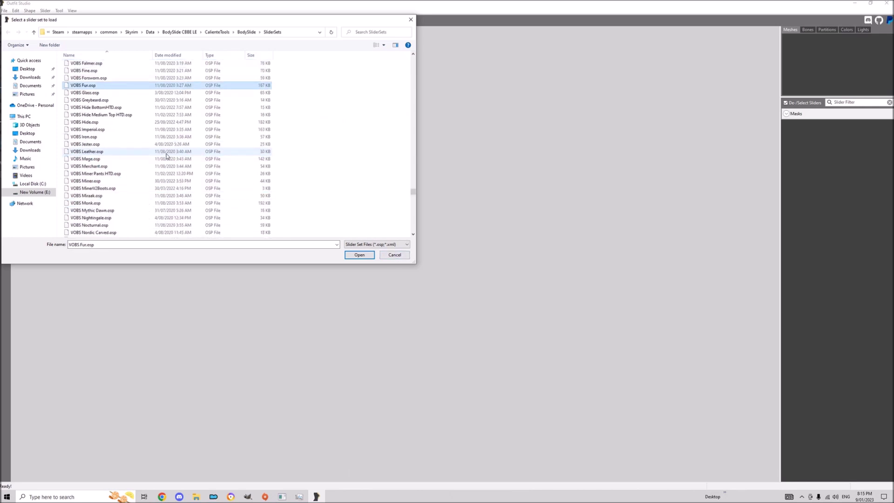
key("Return")
double_click(438, 229)
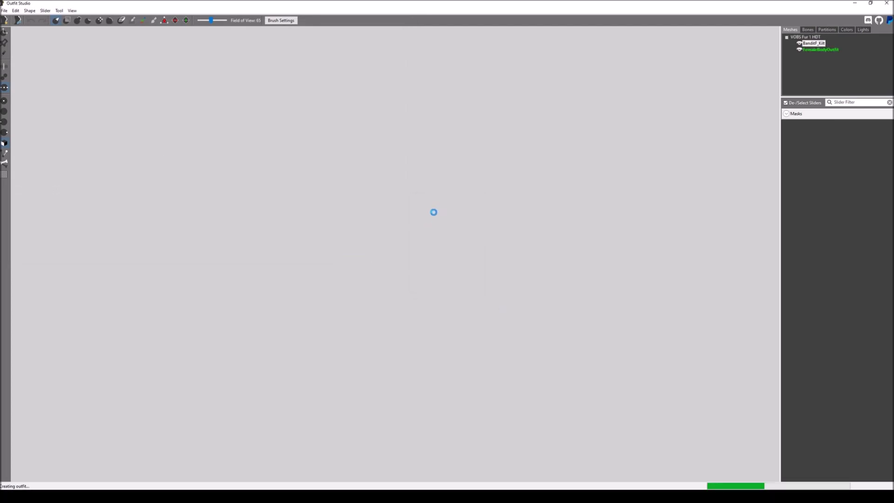
Examine the loaded fur top and kilt on the body from the front, sides and back.
right_click_drag(433, 212, 395, 419)
scroll(395, 302, "up", 3)
scroll(396, 302, "down", 3)
scroll(421, 292, "up", 3)
middle_click_drag(364, 274, 367, 247)
right_click_drag(367, 247, 167, 252)
scroll(140, 254, "up", 1)
scroll(99, 256, "down", 2)
right_click_drag(99, 256, 354, 210)
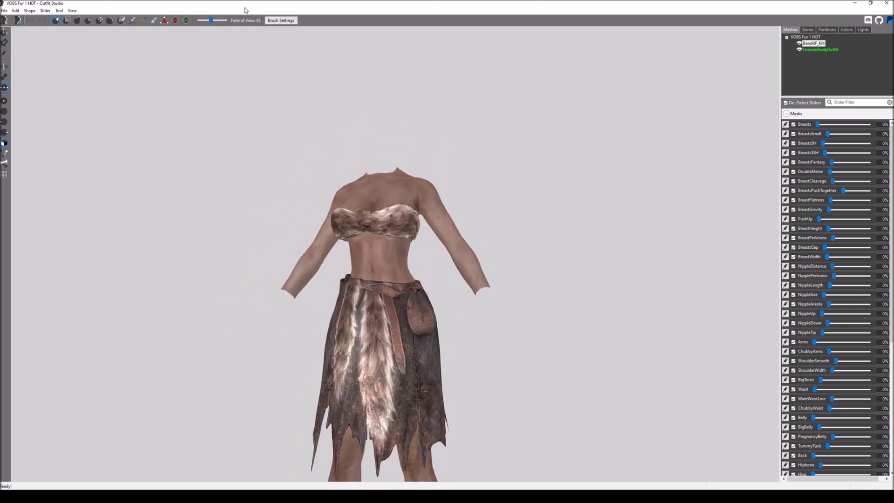
Paint a mask with the Mask brush over the entire fur skirt of the BanditF_Kilt mesh, leaving the fur top unmasked.
left_click(67, 20)
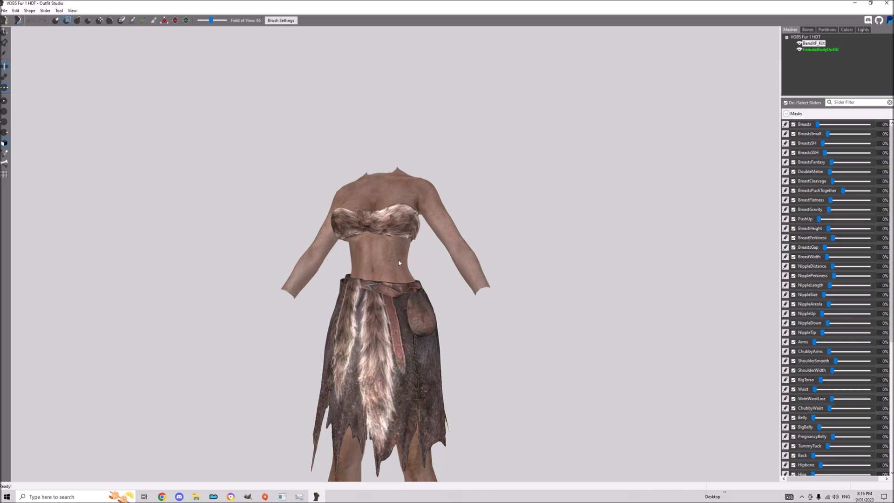
scroll(398, 262, "up", 3)
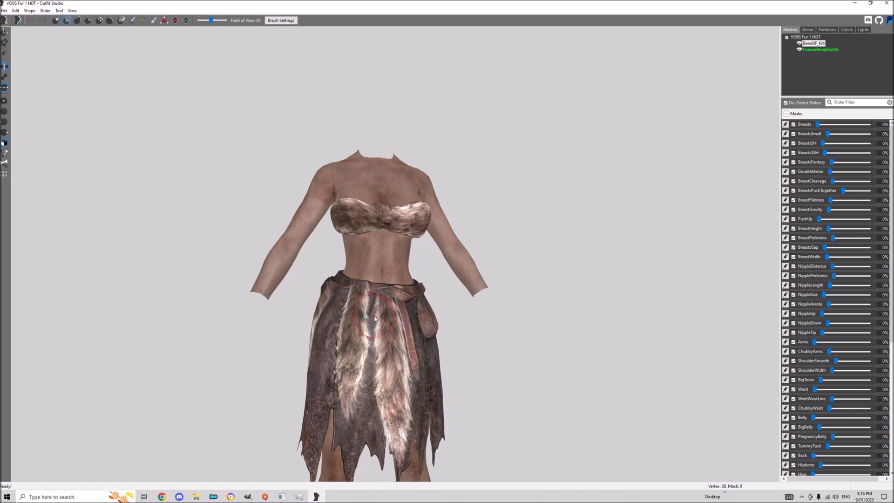
mouse_move(375, 317)
left_mouse_down()
mouse_move(345, 303)
mouse_move(373, 261)
mouse_move(489, 339)
mouse_move(336, 346)
mouse_move(445, 410)
mouse_move(459, 459)
mouse_move(418, 435)
left_mouse_up()
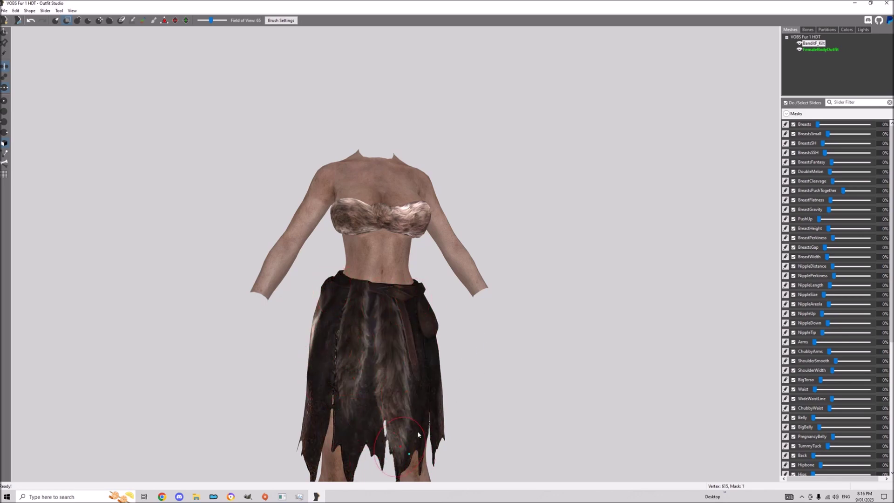
mouse_move(372, 419)
right_mouse_down()
mouse_move(329, 415)
mouse_move(377, 424)
mouse_move(343, 414)
right_mouse_up()
mouse_move(344, 413)
left_mouse_down()
mouse_move(368, 359)
mouse_move(354, 338)
mouse_move(372, 345)
left_mouse_up()
right_click_drag(372, 344, 408, 345)
mouse_move(408, 345)
left_mouse_down()
mouse_move(409, 286)
mouse_move(382, 279)
mouse_move(357, 335)
left_mouse_up()
right_click_drag(357, 335, 214, 323)
mouse_move(335, 345)
left_mouse_down()
mouse_move(354, 298)
mouse_move(369, 342)
left_mouse_up()
right_click_drag(369, 342, 334, 347)
Invert the mask and delete the unmasked skirt vertices from the BanditF_Kilt mesh.
key("ctrl+i")
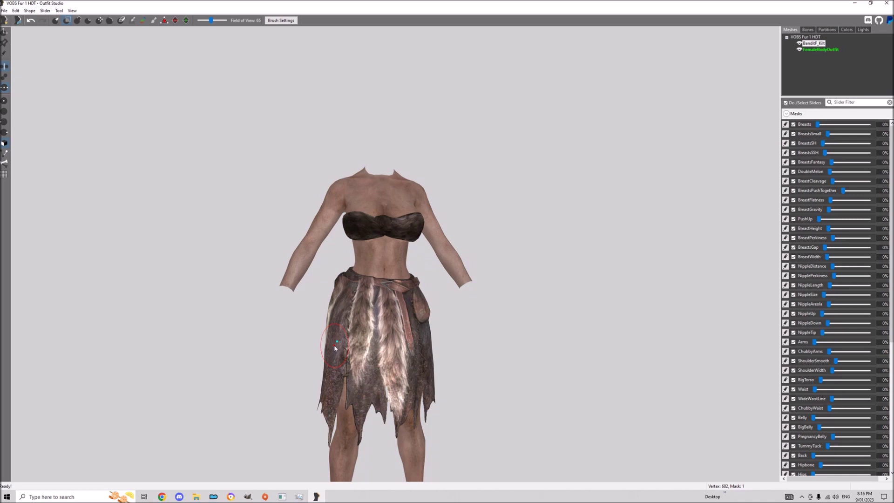
right_click(814, 43)
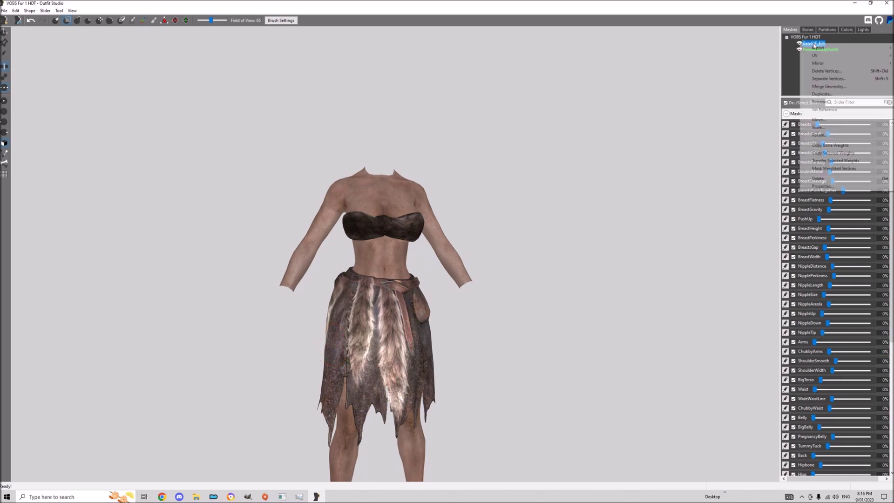
left_click(828, 71)
right_click_drag(442, 313, 200, 289)
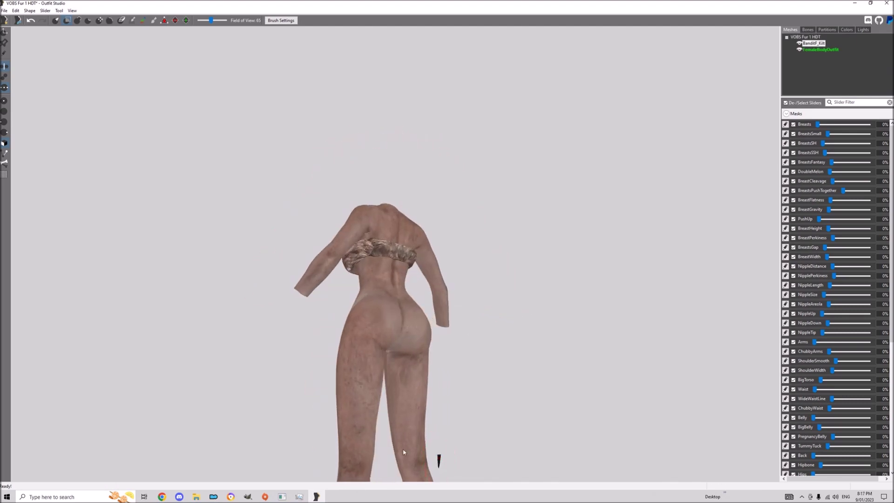
Delete the leftover skirt fragment beside the legs from the BanditF_Kilt mesh, keeping the fur top masked.
right_click_drag(434, 464, 529, 480)
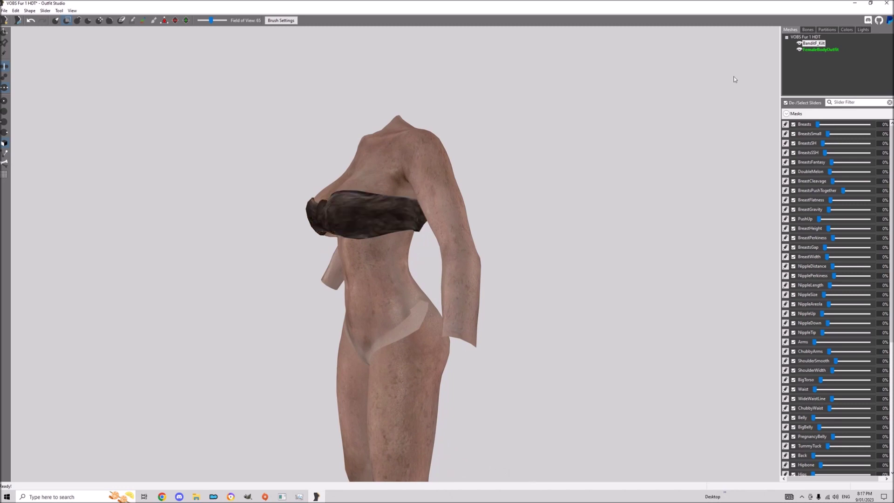
right_click(816, 47)
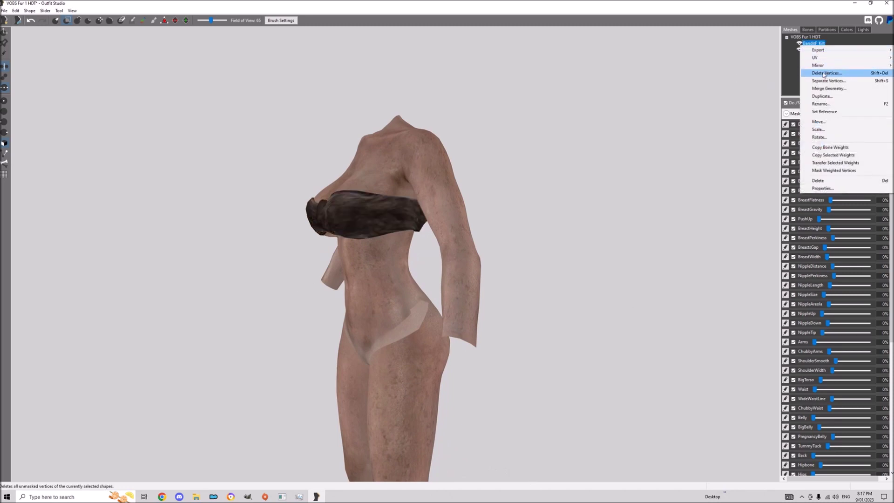
left_click(834, 72)
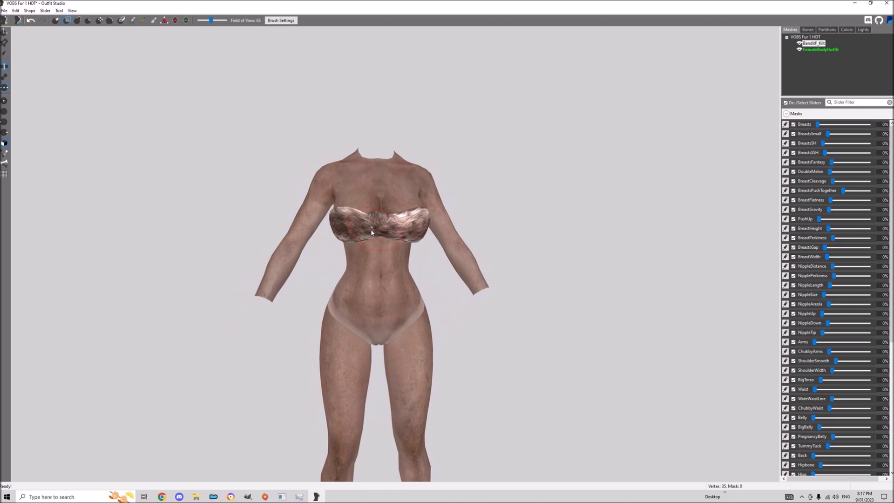
Hide the BanditF_Kilt mesh and open the CT77Hide.osp slider set file, discarding the unsaved changes to VOBS Fur 1 HDT.
left_click(799, 44)
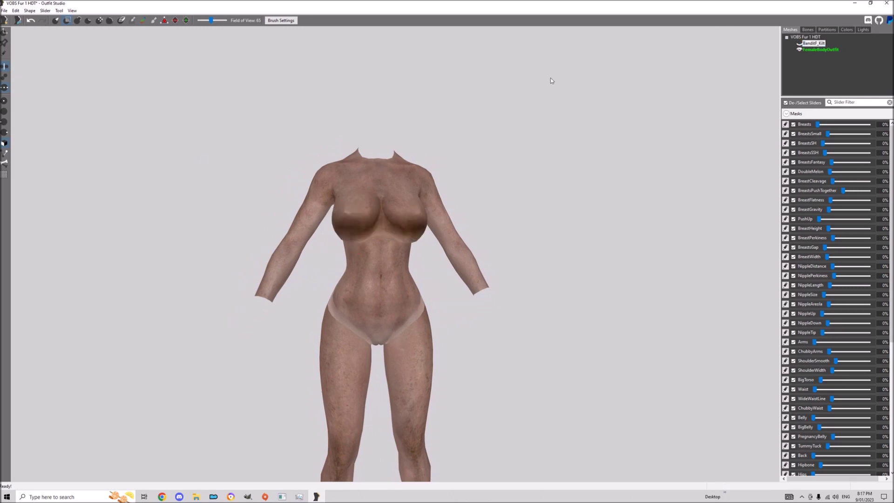
left_click(4, 10)
left_click(19, 23)
left_click(233, 205)
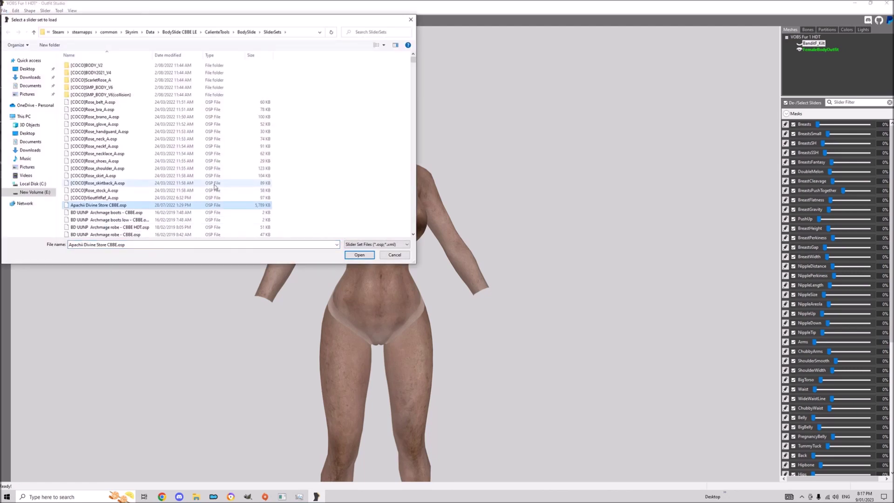
type("ct")
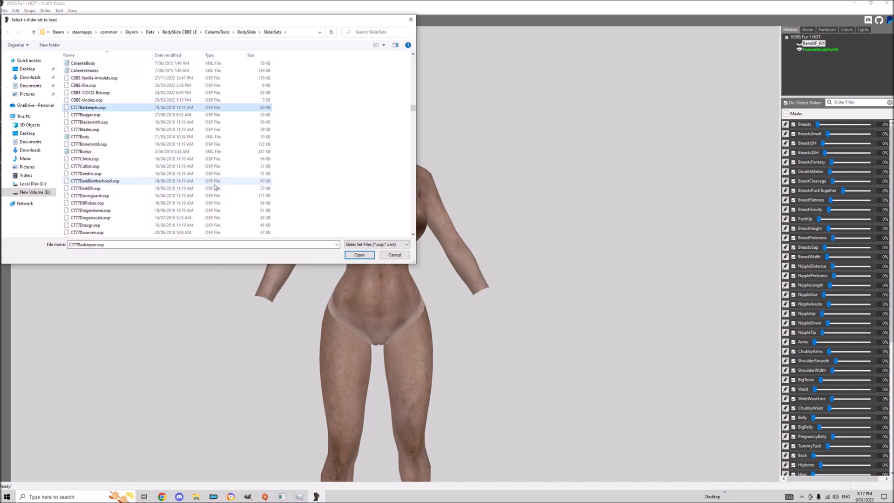
scroll(159, 198, "down", 3)
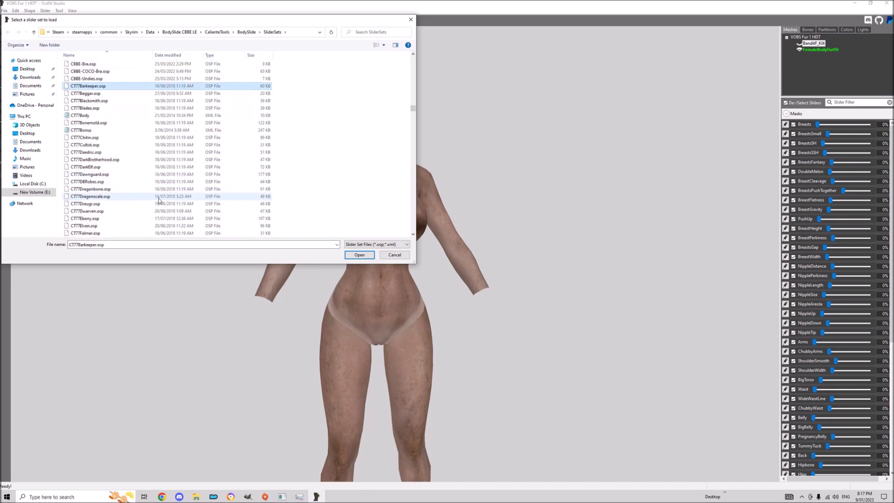
scroll(159, 198, "down", 3)
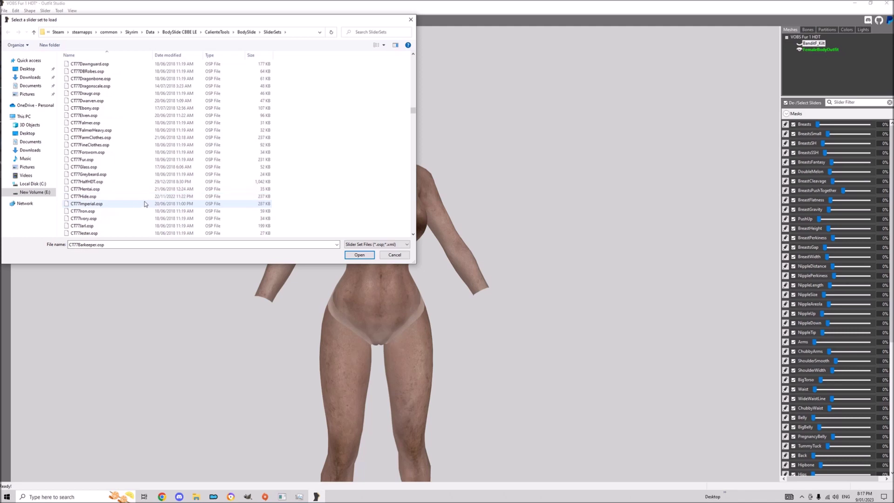
left_click(98, 197)
double_click(98, 198)
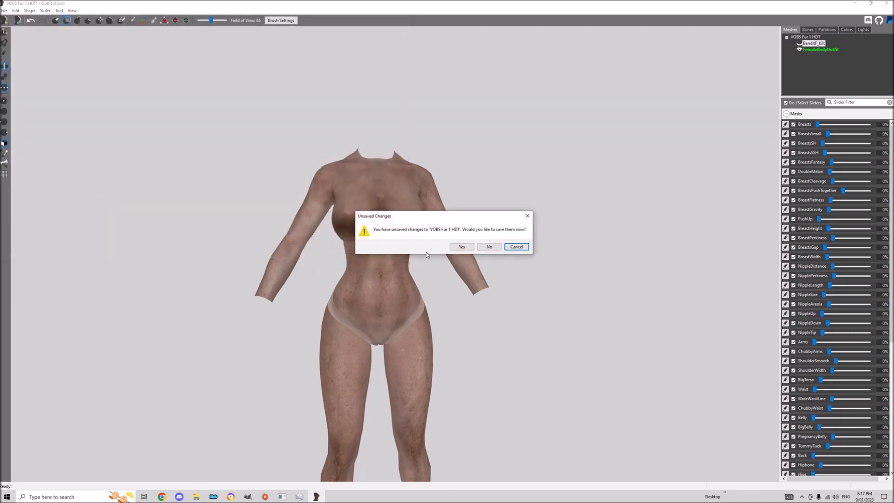
left_click(493, 246)
Load the CT77 Hide Light outfit and examine its laced hide shirt from the front.
scroll(448, 244, "down", 2)
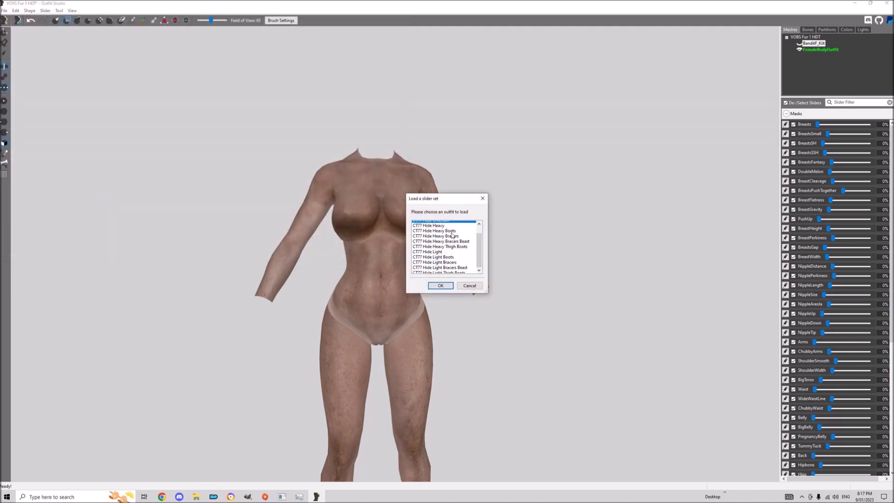
left_click(434, 245)
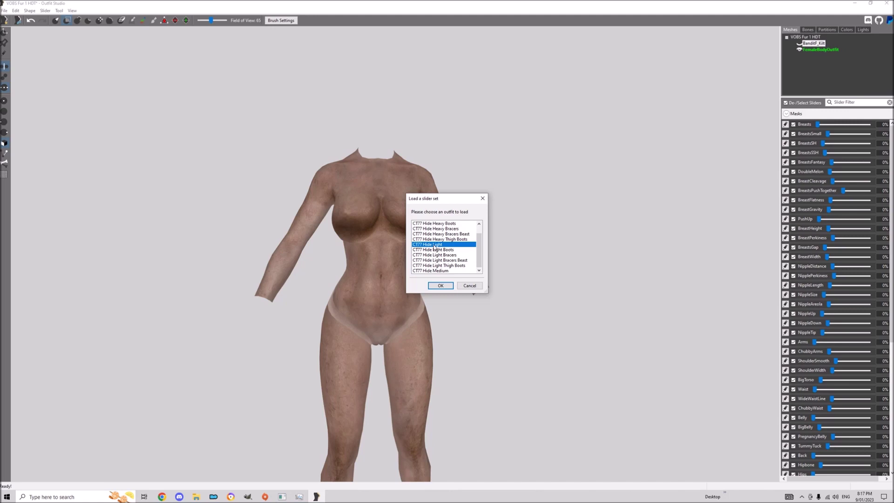
double_click(434, 245)
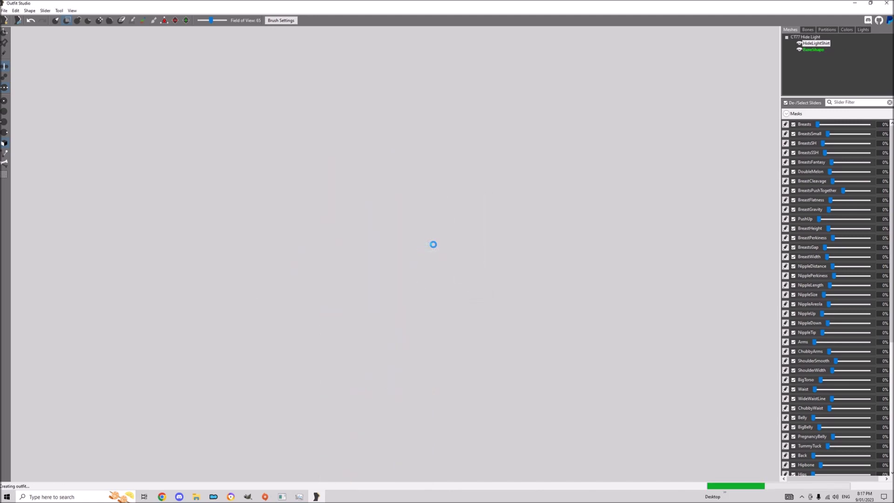
right_click_drag(455, 246, 415, 244)
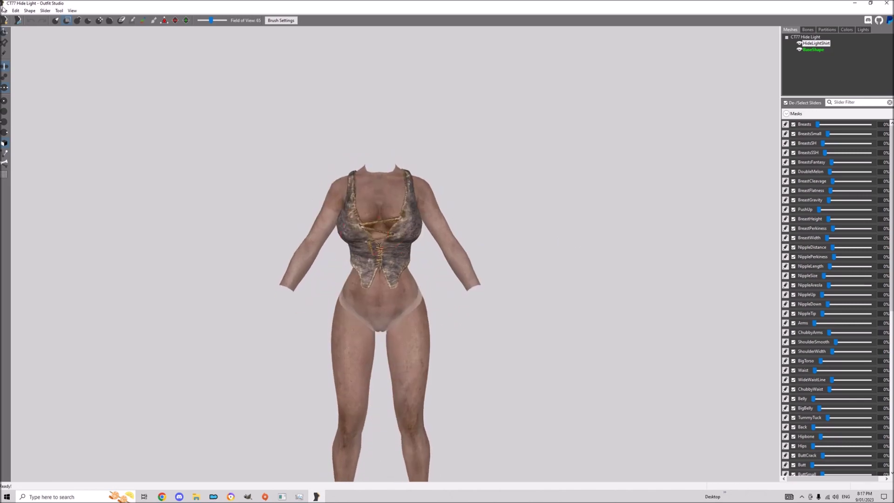
mouse_move(203, 158)
right_mouse_down()
mouse_move(524, 164)
mouse_move(493, 151)
mouse_move(210, 158)
right_mouse_up()
scroll(494, 152, "up", 3)
scroll(204, 164, "down", 2)
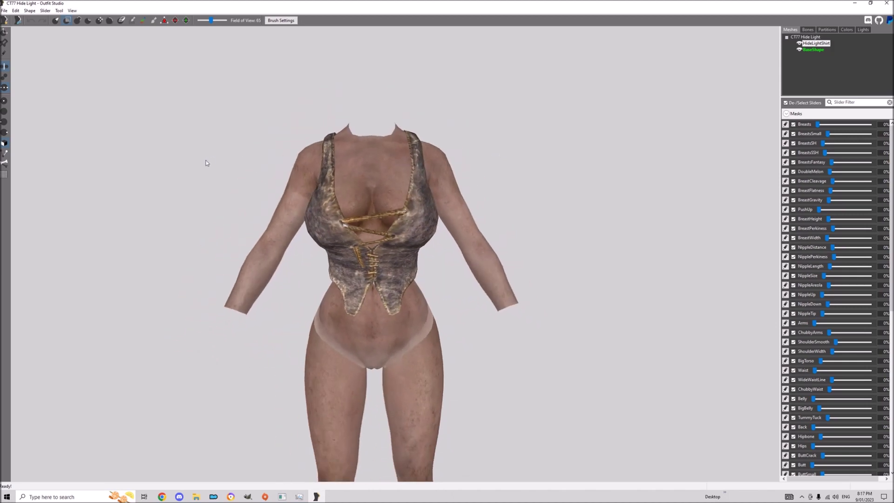
Load the VOBS Fur 1 HDT outfit from the VOBS Fur slider set file in place of the current project.
left_click(5, 10)
left_click(23, 26)
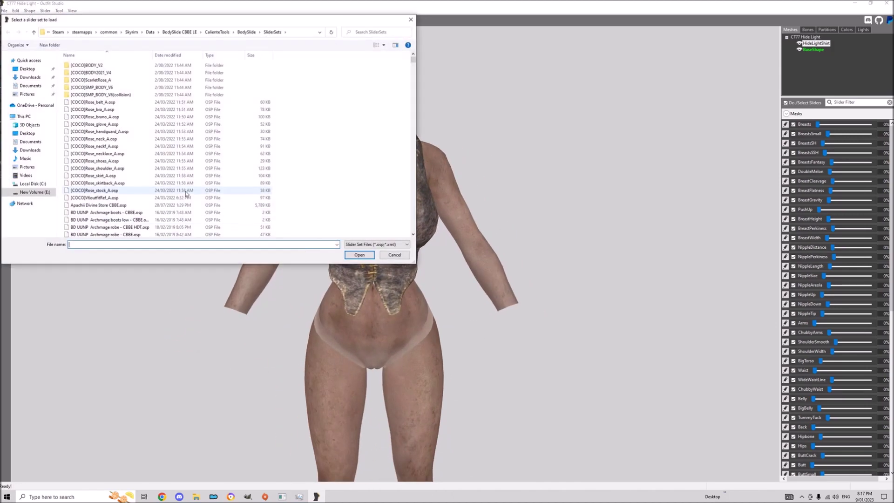
left_click(186, 192)
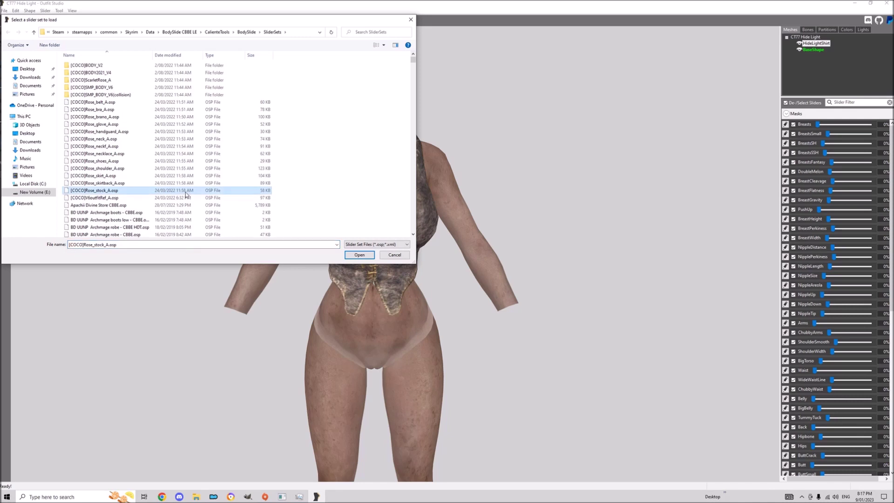
type("vo")
scroll(186, 194, "down", 6)
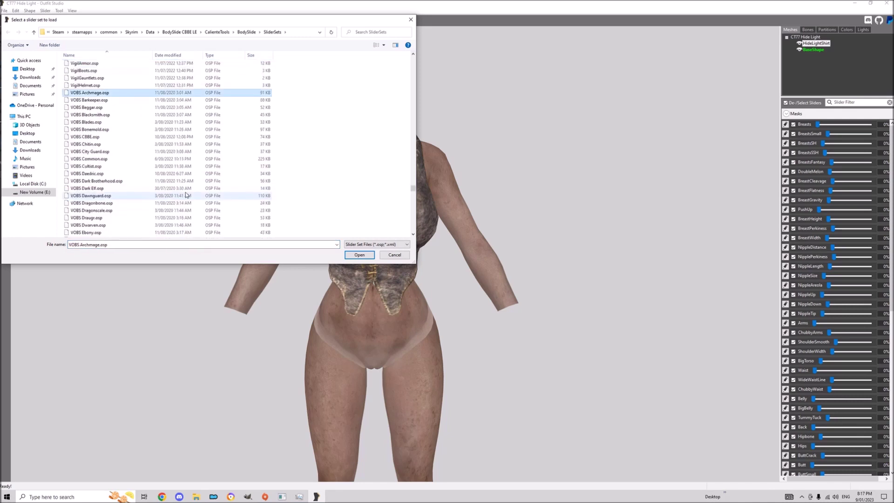
left_click(168, 174)
type("vobs fur")
key("Return")
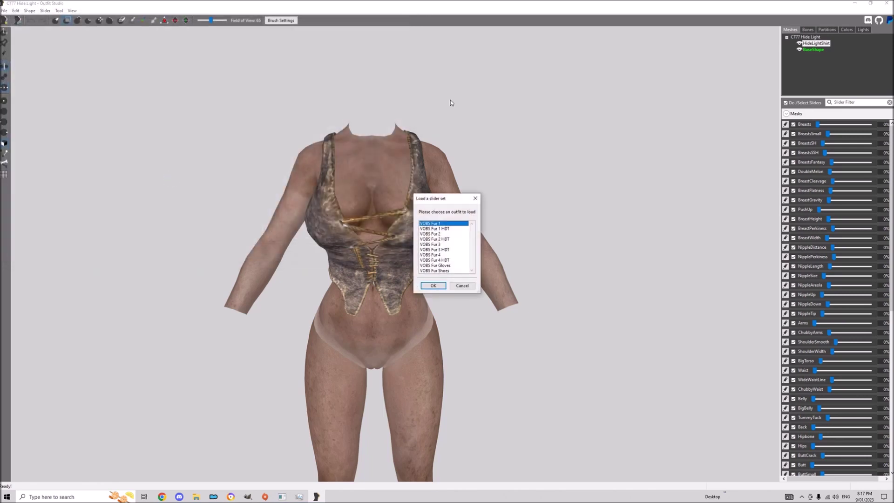
double_click(442, 229)
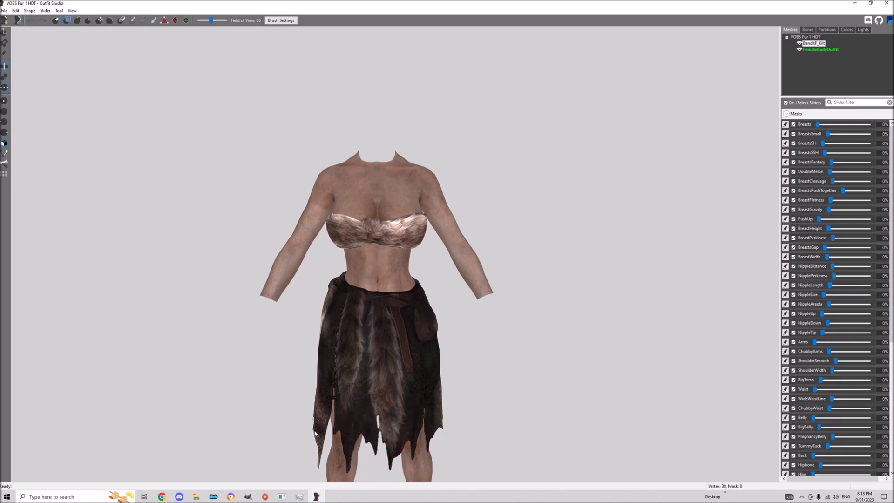
Paint a mask over the entire fur skirt of the BanditF_Kilt mesh on all sides, leaving the fur top unmasked.
left_click_drag(344, 439, 337, 433)
right_click_drag(321, 428, 158, 368)
mouse_move(339, 415)
left_mouse_down()
mouse_move(358, 372)
mouse_move(396, 377)
left_mouse_up()
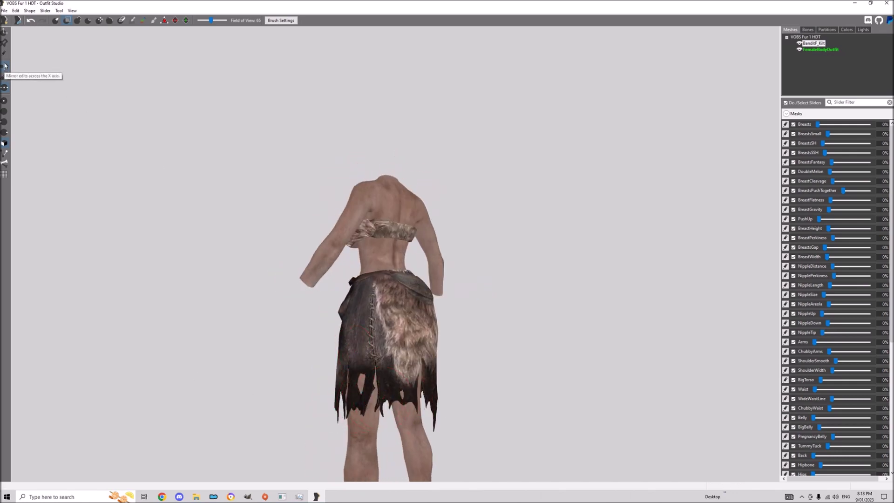
mouse_move(391, 361)
left_mouse_down()
mouse_move(370, 349)
mouse_move(392, 342)
left_mouse_up()
right_click_drag(392, 345, 369, 337)
mouse_move(369, 338)
left_mouse_down()
mouse_move(370, 297)
mouse_move(425, 284)
left_mouse_up()
right_click_drag(425, 285, 246, 297)
mouse_move(372, 345)
left_mouse_down()
mouse_move(398, 335)
mouse_move(346, 306)
mouse_move(325, 379)
left_mouse_up()
mouse_move(325, 379)
right_mouse_down()
mouse_move(230, 381)
mouse_move(270, 359)
right_mouse_up()
Invert the mask and delete the unmasked skirt vertices from the BanditF_Kilt mesh.
key("ctrl+i")
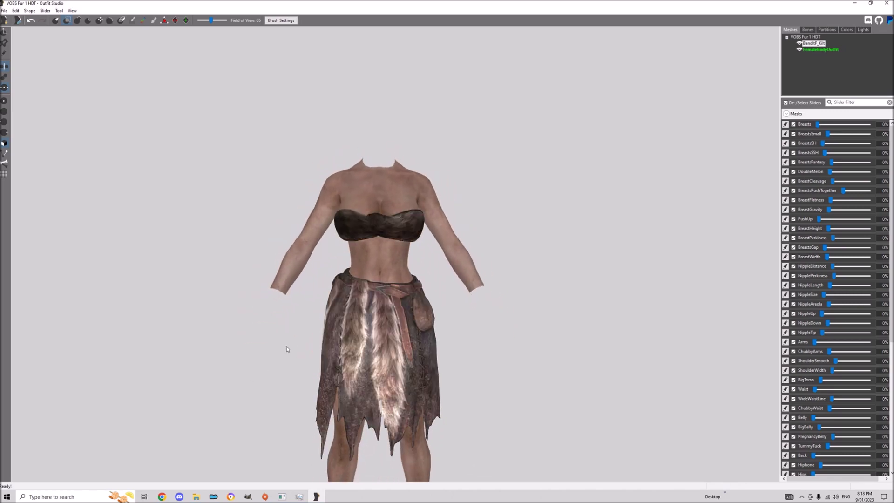
right_click(810, 45)
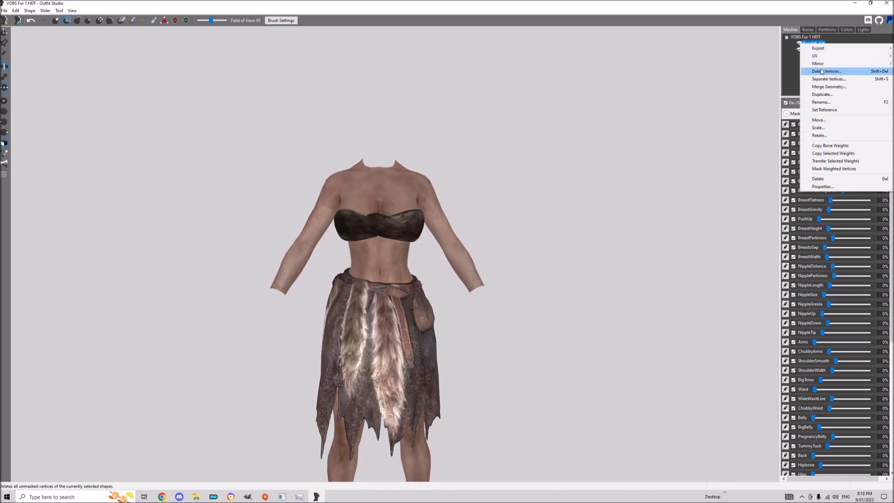
left_click(821, 73)
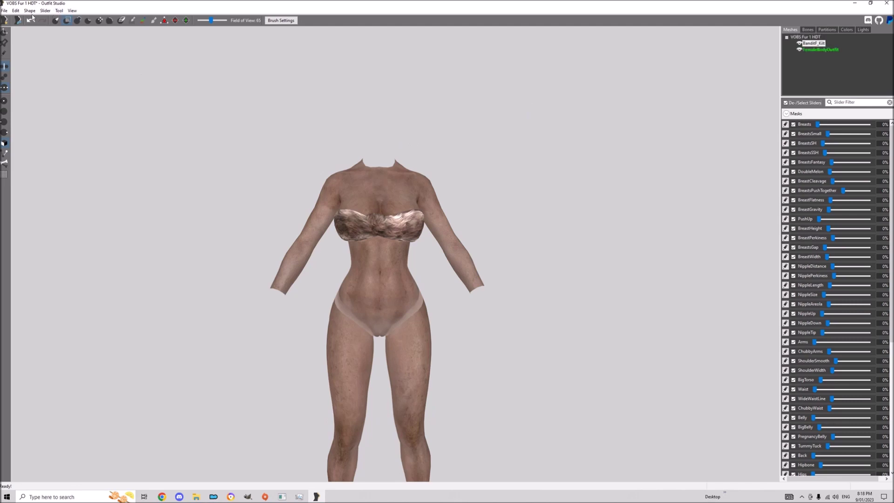
Open VOBS Hide.osp from the SliderSets folder as a slider set to add to the current project.
left_click(4, 11)
left_click(28, 34)
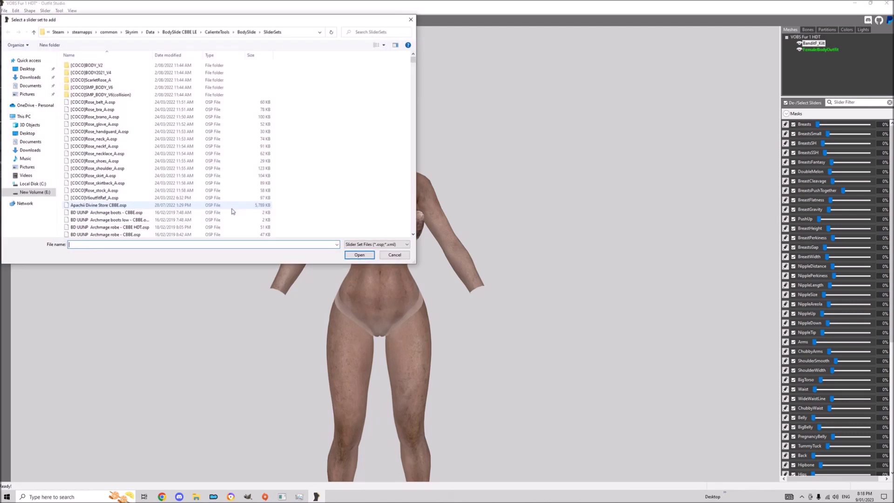
left_click(168, 168)
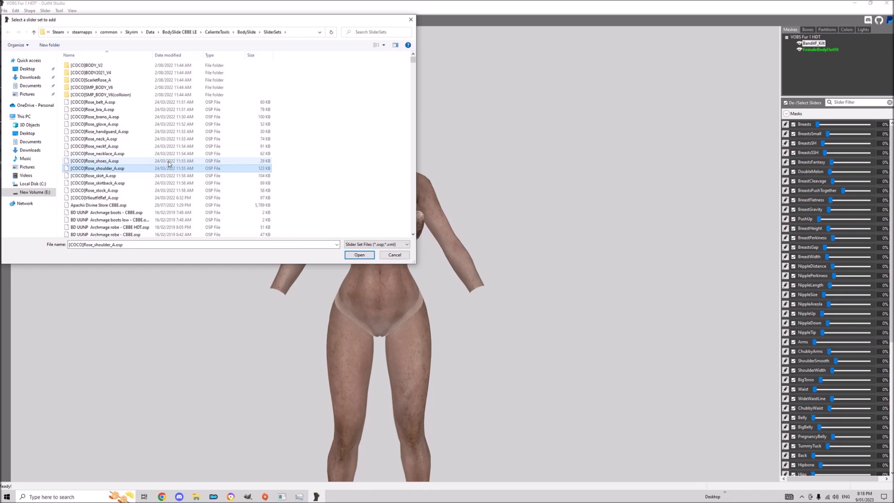
type("vo")
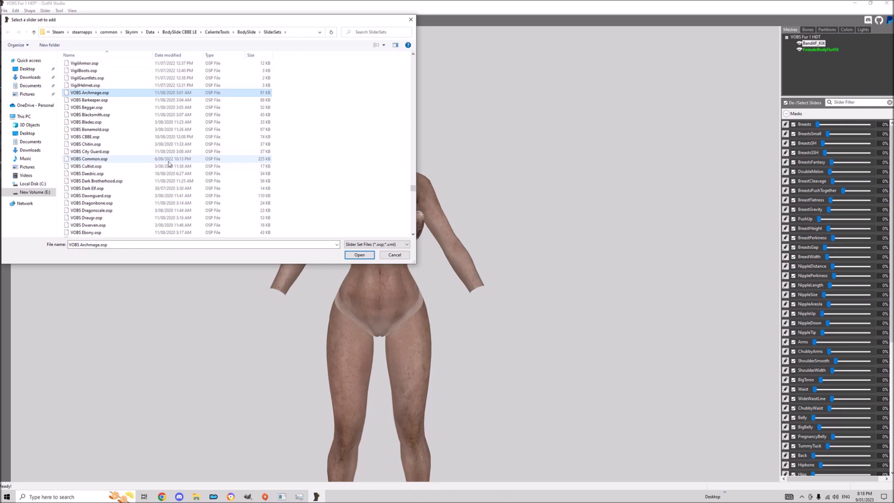
key("Down")
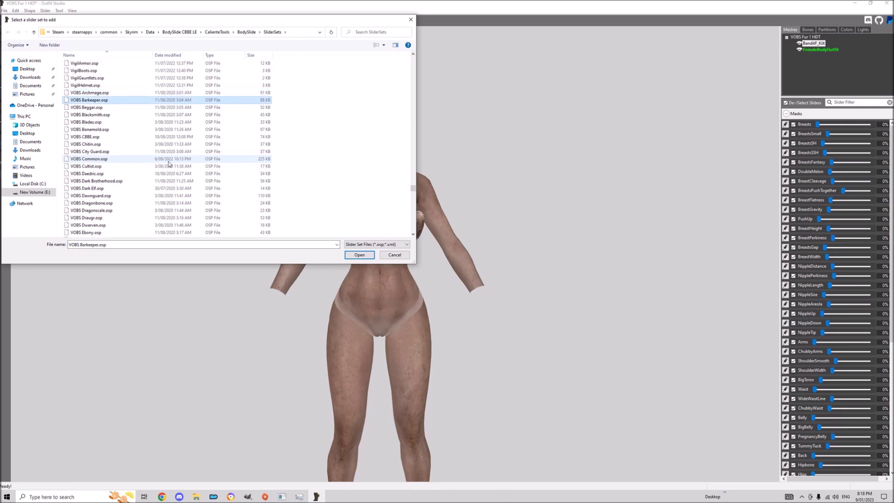
type("vobs h")
key("Down")
key("Up")
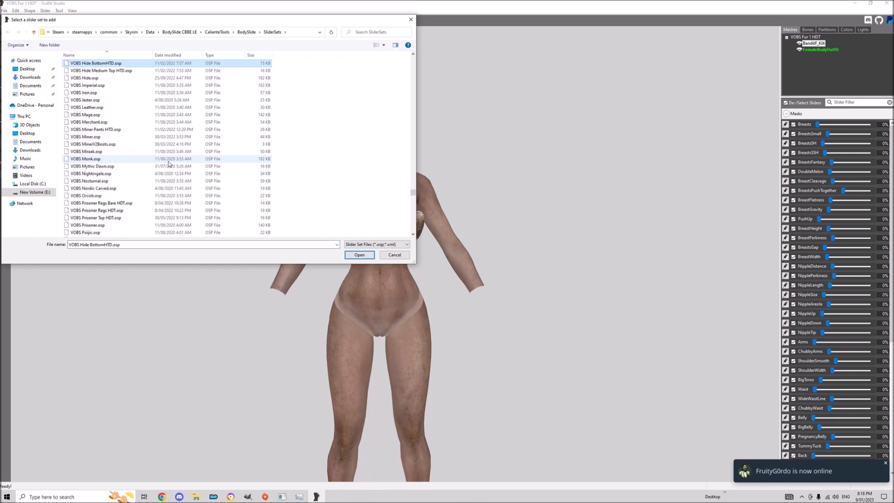
key("Down")
key("Down")
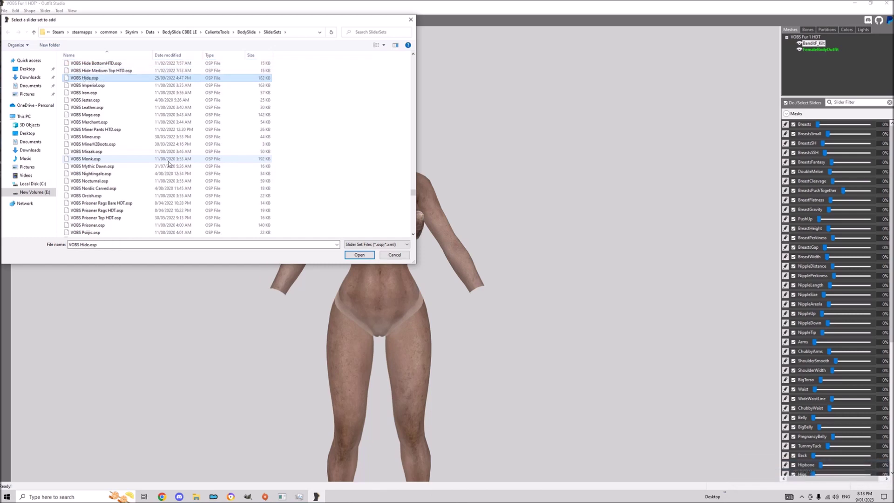
key("Return")
Add the VOBS Hide Light HDT outfit to the project alongside the fur top.
left_click(486, 249)
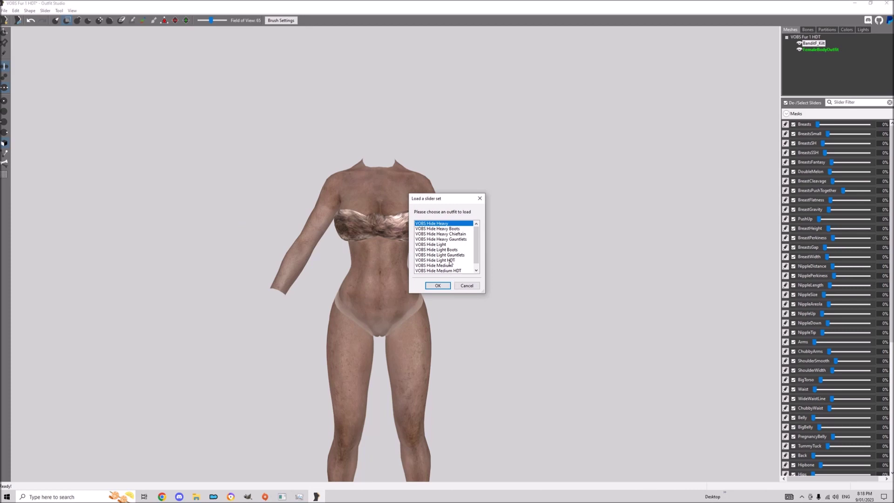
left_click(450, 260)
double_click(451, 261)
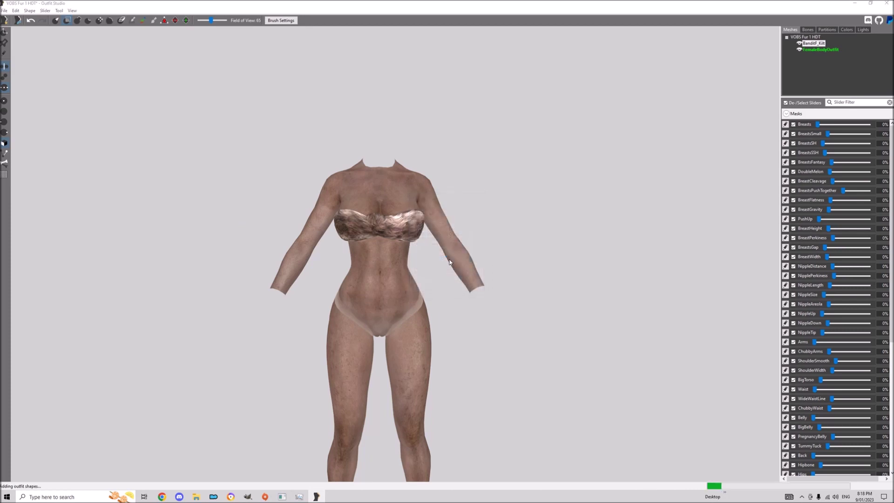
left_click(523, 253)
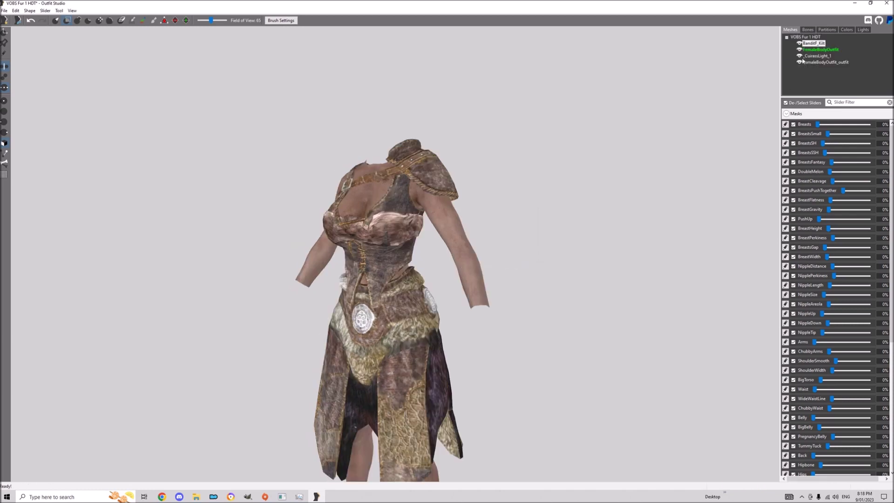
Delete the duplicate FemaleBodyOutfit_outfit mesh and hide the BanditF_Kilt mesh.
left_click(809, 63)
key("Delete")
key("Return")
left_click(811, 42)
left_click(799, 43)
scroll(462, 170, "up", 2)
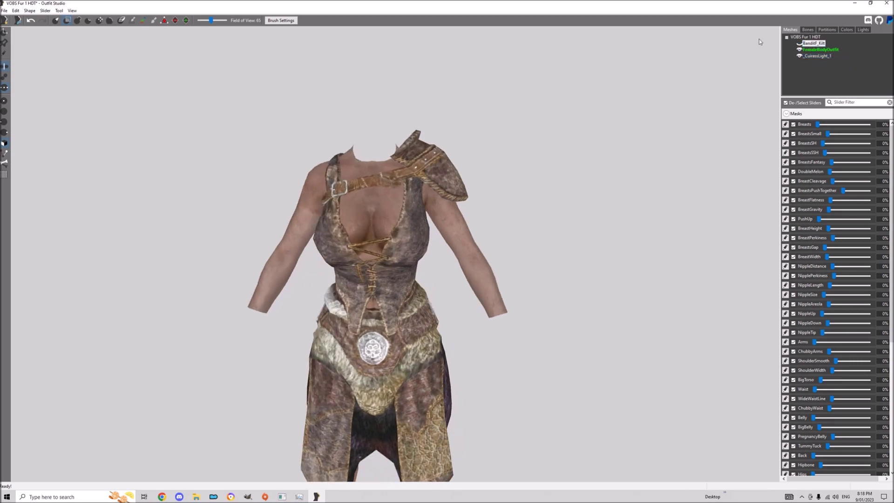
Paint a mask over the bodice, chest strap and shoulder guard of the _CuirassLight_1 mesh, leaving the skirt and belt unmasked.
left_click(815, 56)
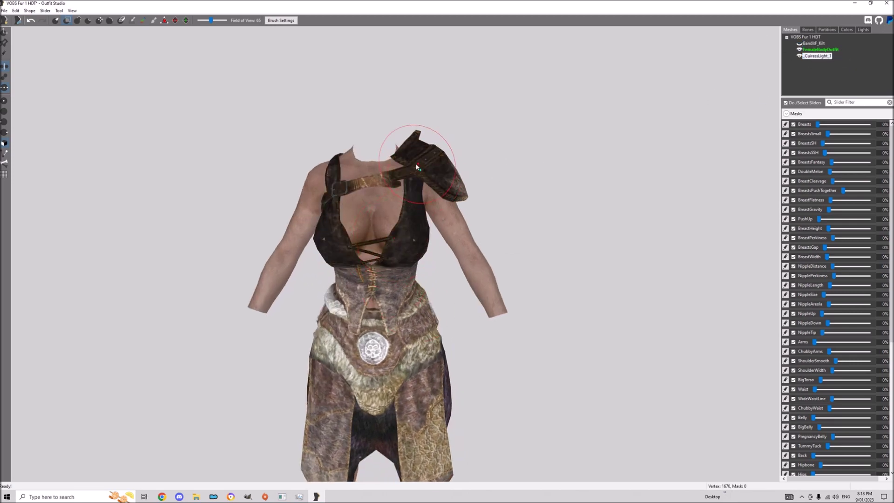
right_click_drag(375, 237, 300, 217)
mouse_move(378, 153)
right_mouse_down()
mouse_move(372, 236)
mouse_move(400, 251)
mouse_move(431, 244)
mouse_move(373, 241)
right_mouse_up()
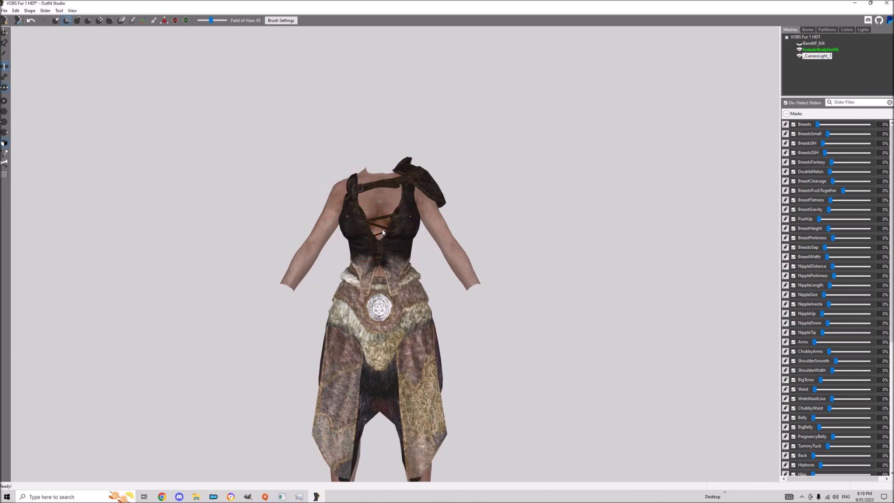
Invert the mask so the skirt is protected and delete the bodice and shoulder guard vertices from the _CuirassLight_1 mesh.
right_click(821, 56)
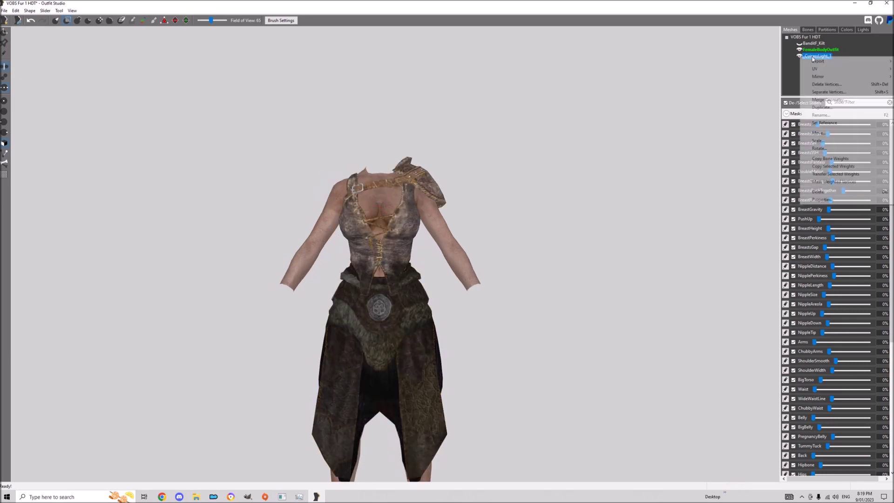
left_click(827, 85)
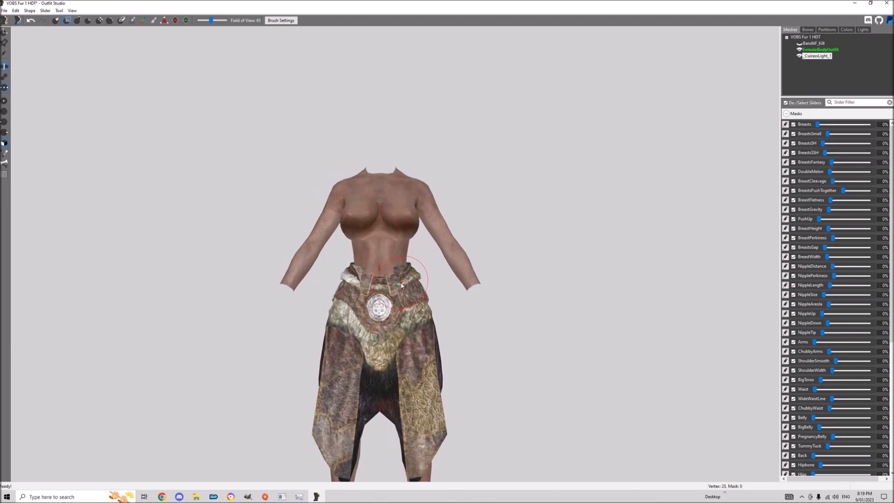
scroll(363, 285, "up", 5)
right_click_drag(362, 285, 346, 376)
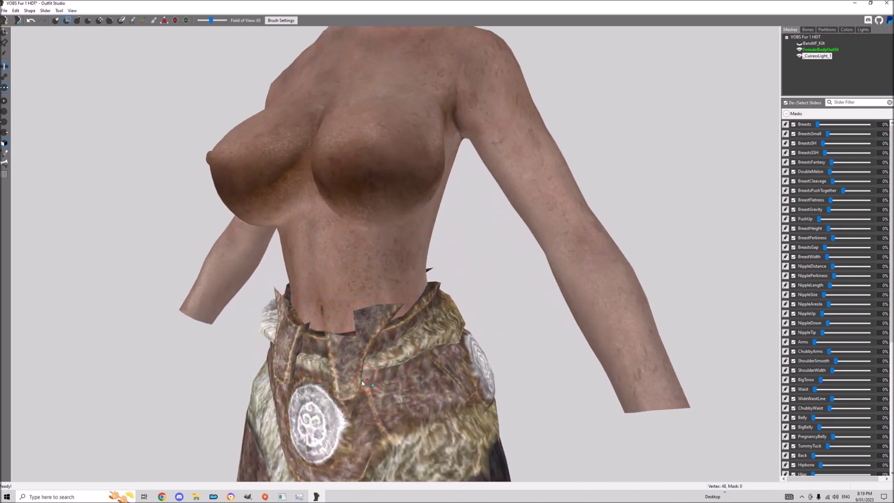
Paint a mask over the two leather flaps at the front waist of the _CuirassLight_1 mesh, undoing the stroke that spills onto the skirt.
scroll(356, 379, "up", 5)
scroll(357, 379, "down", 3)
scroll(349, 376, "up", 2)
right_click_drag(347, 374, 358, 367)
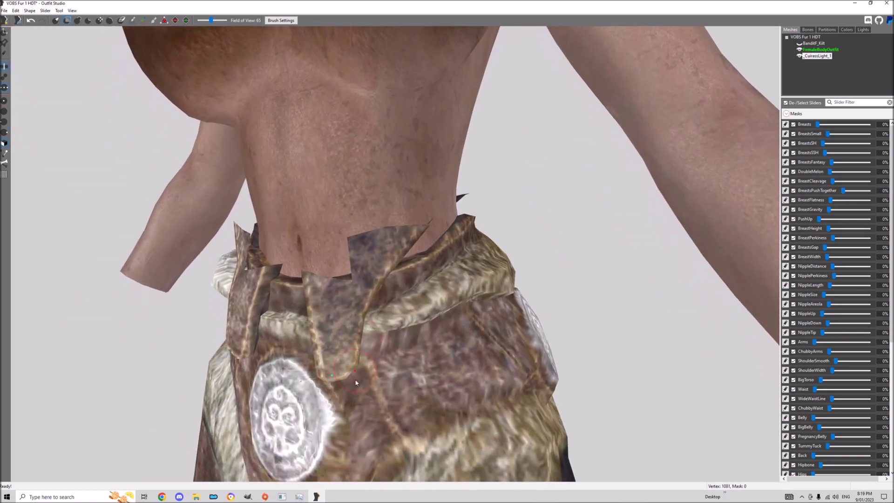
left_click(357, 367)
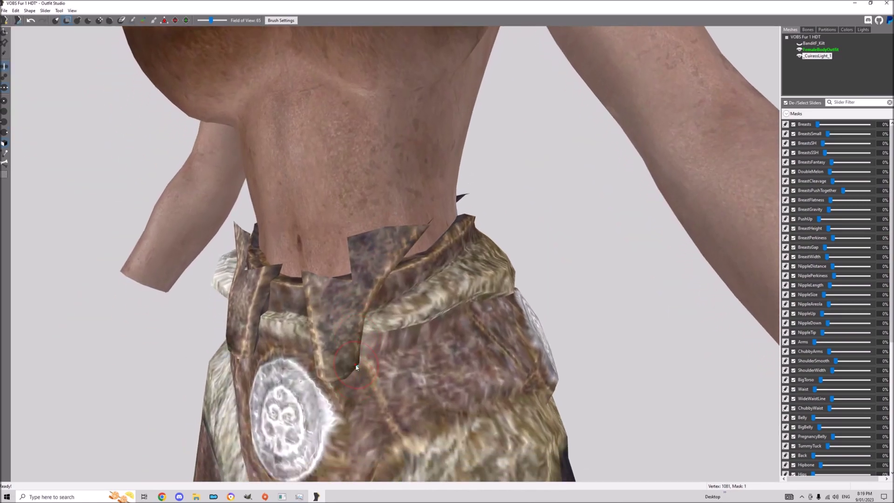
left_click_drag(345, 373, 322, 373)
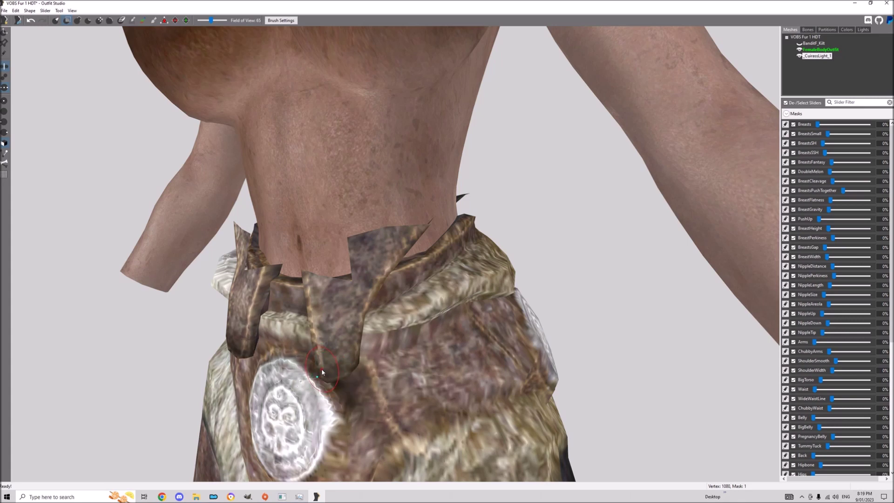
key("ctrl+z")
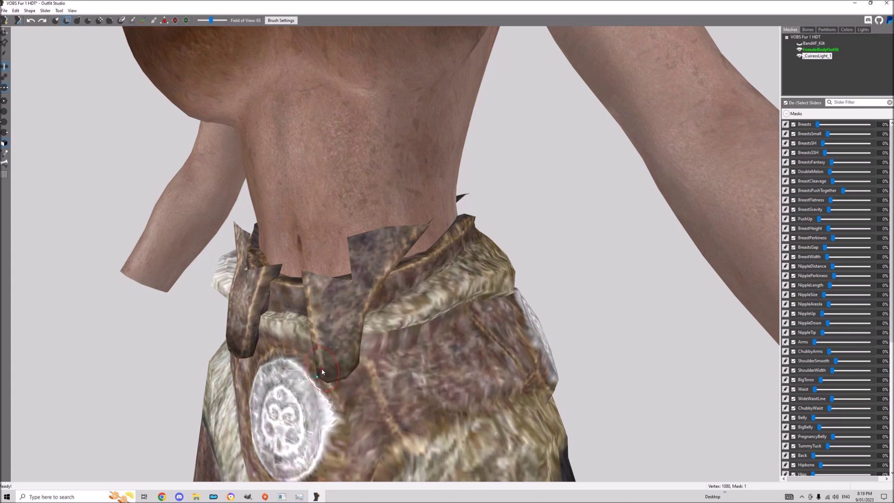
right_click_drag(320, 374, 360, 376)
left_click(353, 367)
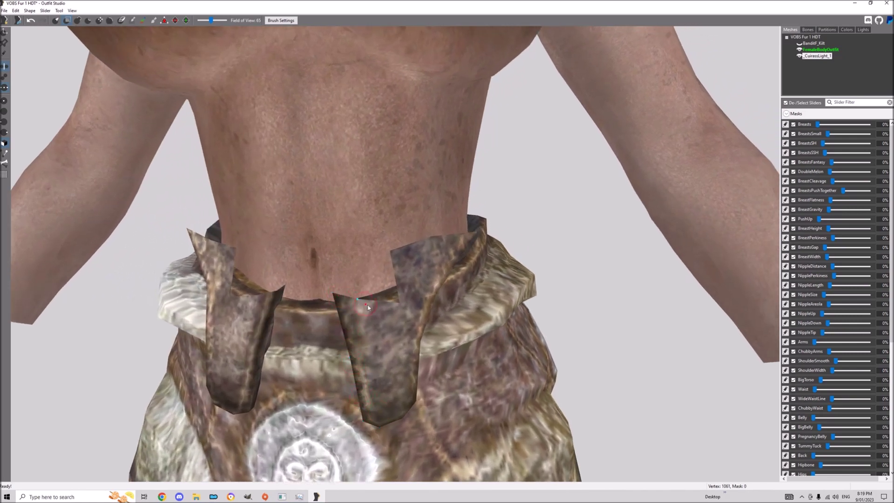
left_click_drag(365, 307, 398, 311)
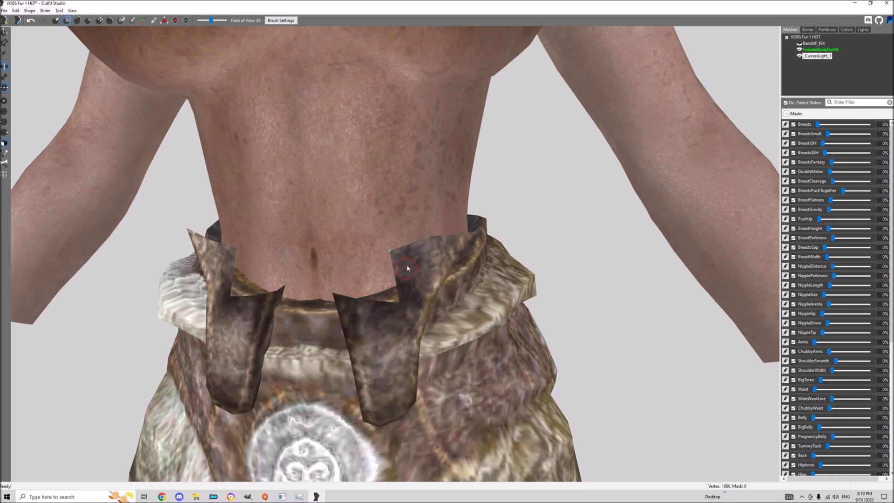
mouse_move(400, 255)
left_mouse_down()
mouse_move(398, 360)
mouse_move(375, 388)
left_mouse_up()
Invert the mask to protect the skirt and delete the two front flaps' vertices from the _CuirassLight_1 mesh.
key("ctrl+i")
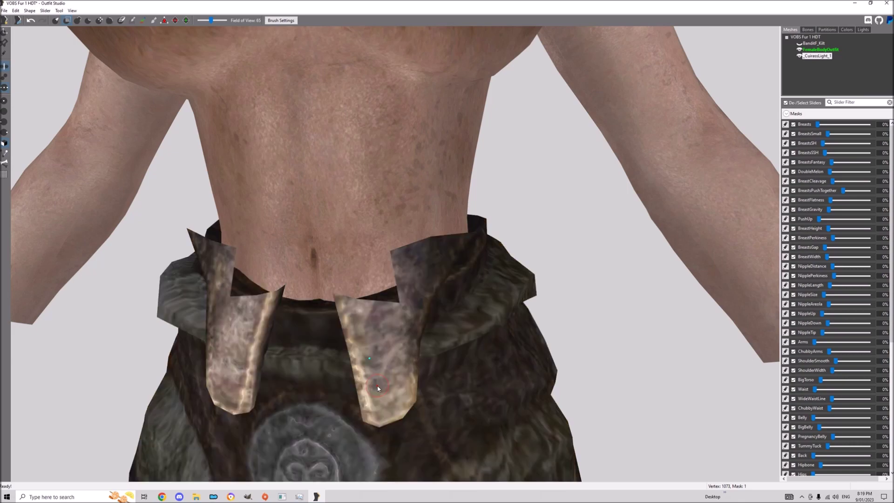
right_click(798, 56)
left_click(827, 86)
Mask the leftover strap running from the front of the waist around the side to the upper back of the _CuirassLight_1 mesh.
right_click_drag(482, 243, 399, 231)
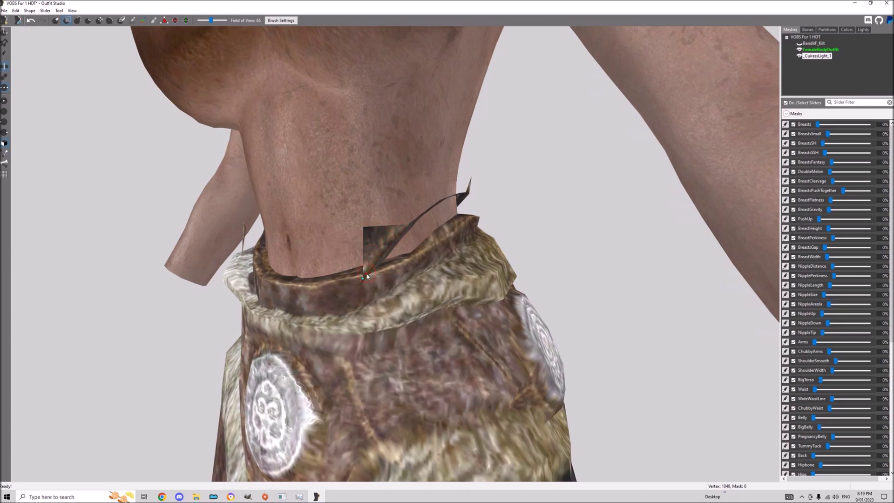
left_click_drag(367, 276, 374, 269)
scroll(391, 230, "up", 4)
mouse_move(323, 241)
left_mouse_down()
mouse_move(259, 285)
mouse_move(256, 298)
mouse_move(228, 301)
mouse_move(499, 172)
mouse_move(451, 184)
left_mouse_up()
scroll(451, 184, "up", 1)
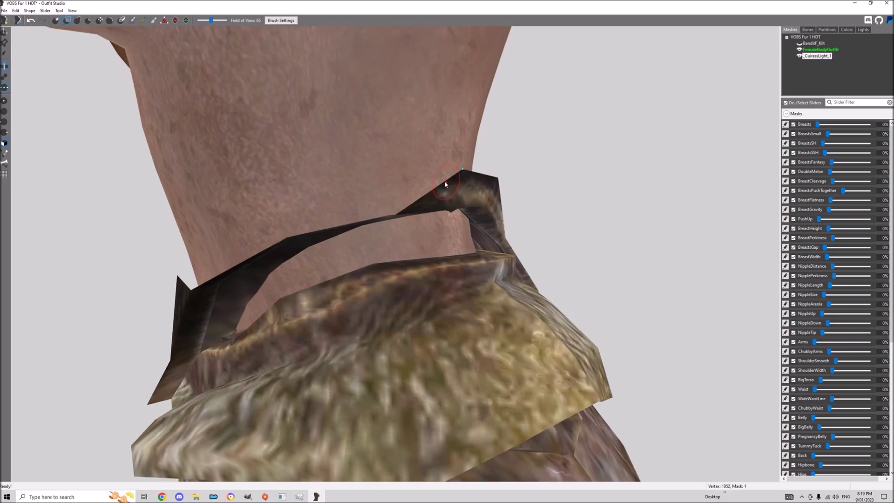
right_click_drag(451, 184, 365, 187)
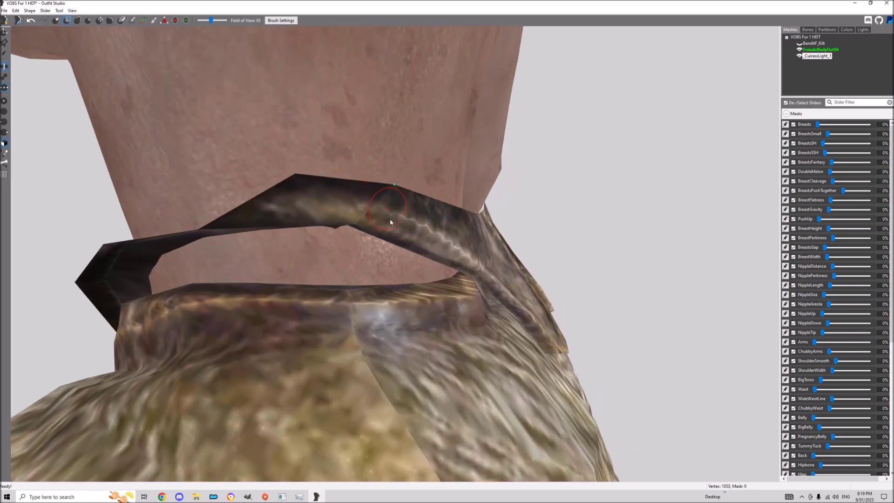
right_click_drag(323, 214, 356, 229)
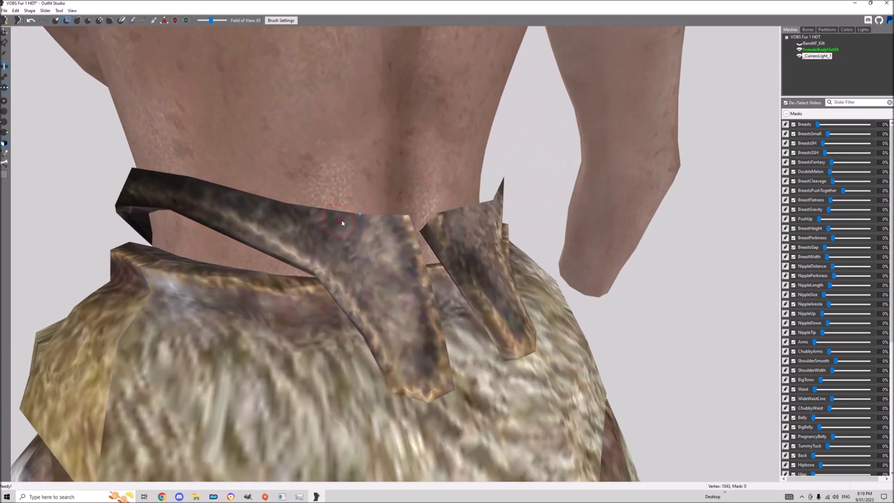
right_click_drag(489, 214, 382, 218)
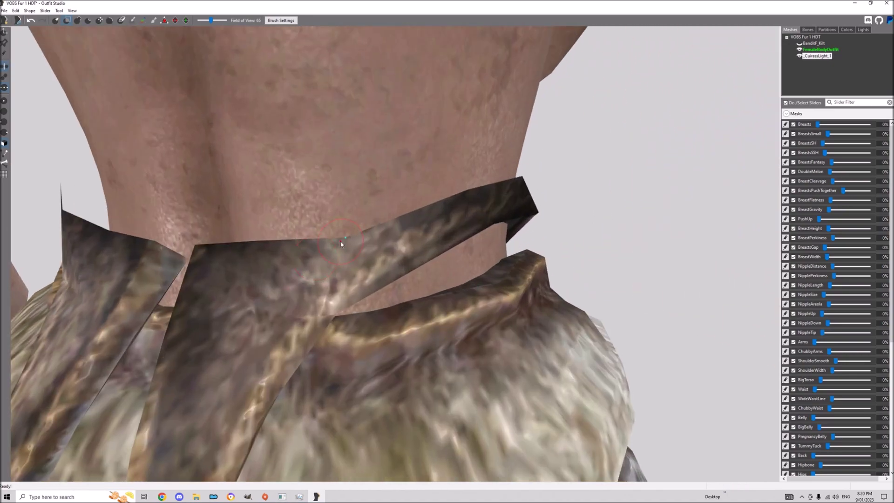
left_click_drag(341, 243, 404, 227)
Invert the mask and delete the side waist strap's vertices from the _CuirassLight_1 mesh.
key("ctrl+i")
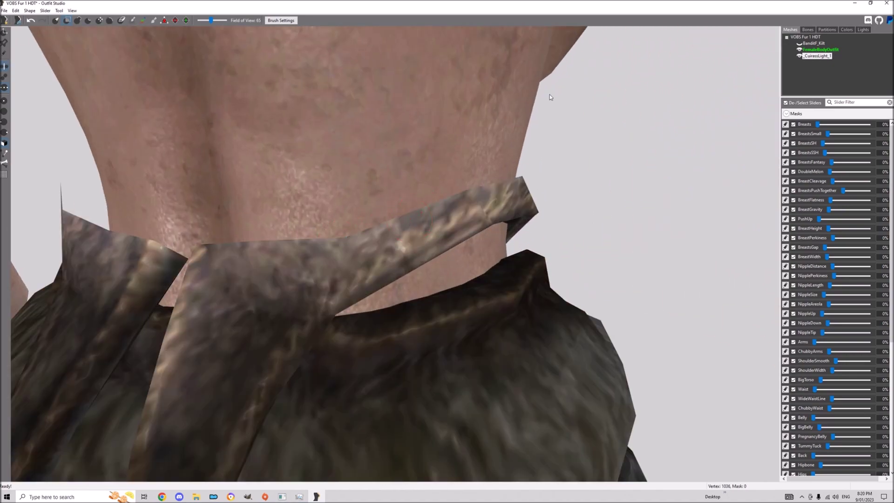
right_click(824, 55)
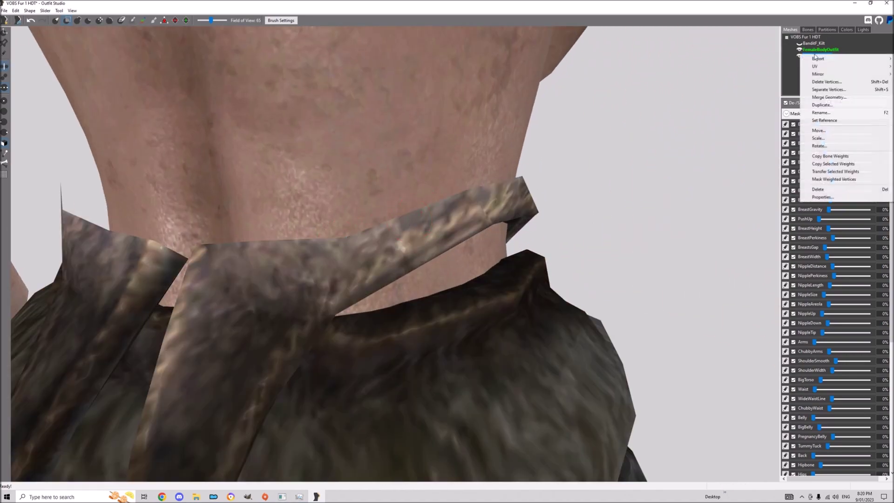
left_click(828, 82)
Paint a mask over the remaining strap ends hanging at the back of the waist, covering their edges, tips and centres.
scroll(373, 219, "down", 5)
scroll(355, 226, "up", 6)
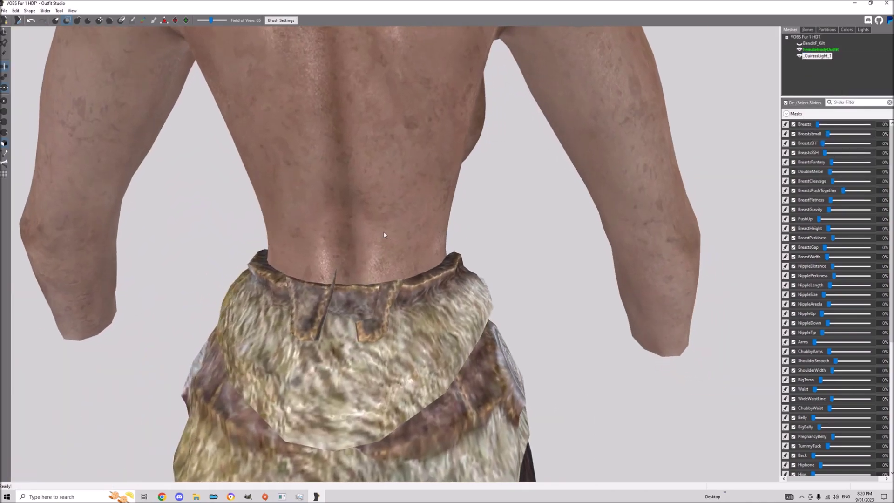
right_click_drag(384, 235, 280, 237)
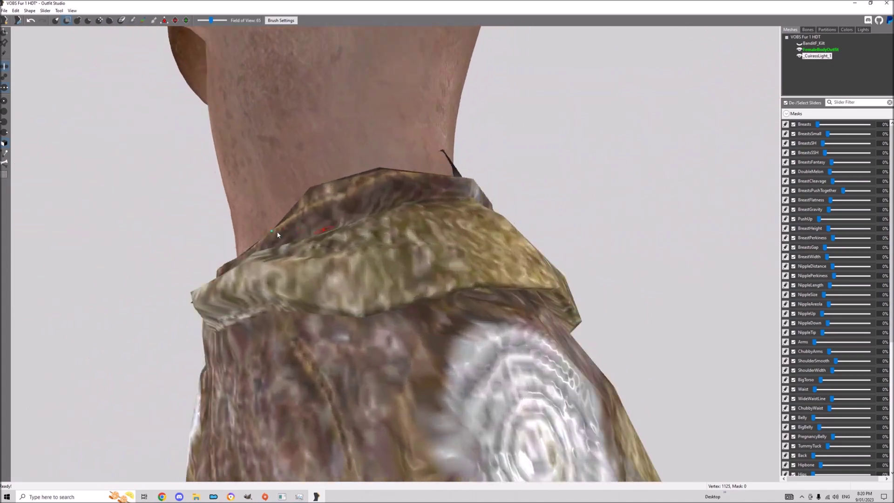
scroll(240, 239, "up", 5)
scroll(343, 205, "down", 5)
scroll(349, 197, "up", 5)
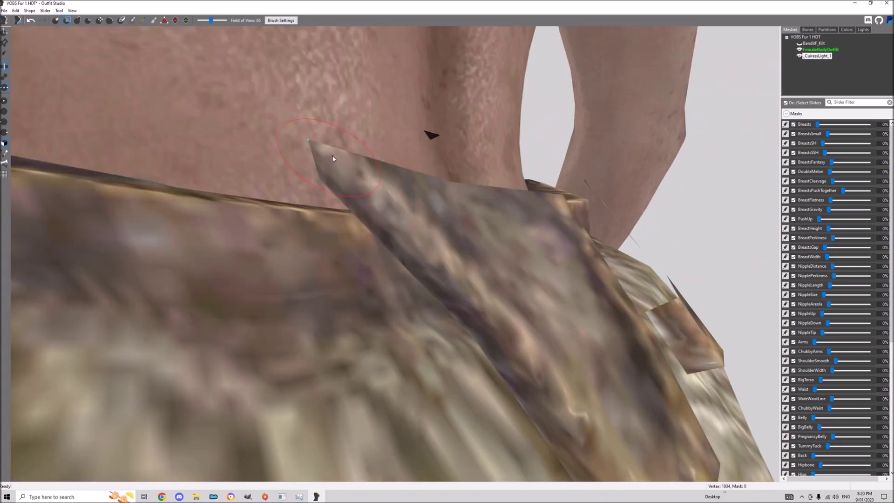
scroll(470, 193, "down", 3)
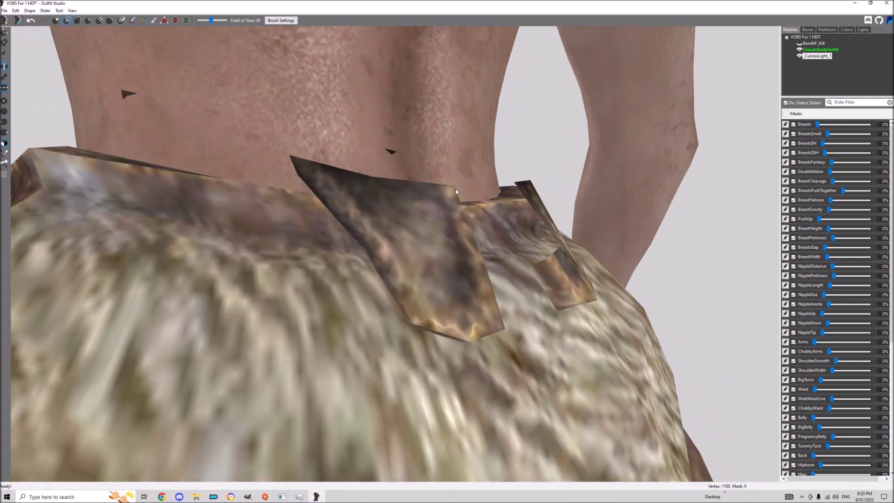
left_click(450, 188)
mouse_move(497, 323)
left_mouse_down()
mouse_move(469, 333)
mouse_move(410, 294)
left_mouse_up()
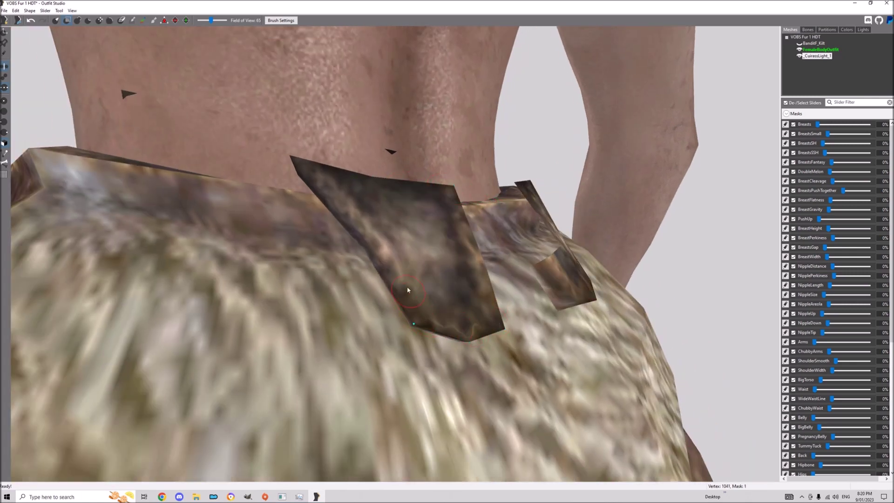
left_click_drag(379, 253, 339, 205)
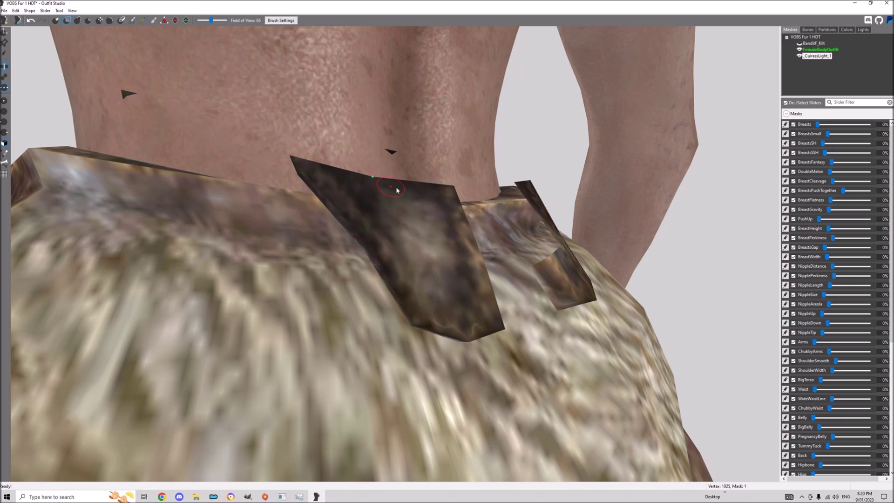
left_click_drag(420, 236, 435, 272)
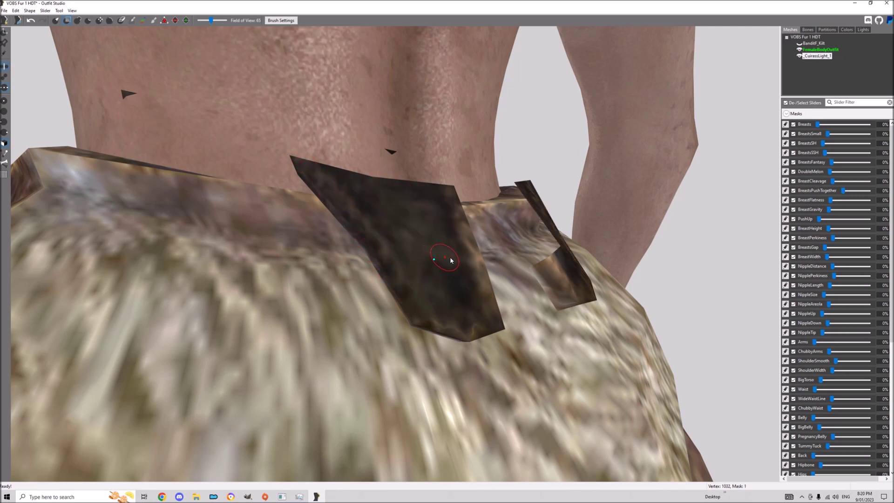
Invert the mask and delete the back strap ends' vertices from the _CuirassLight_1 mesh.
key("ctrl+i")
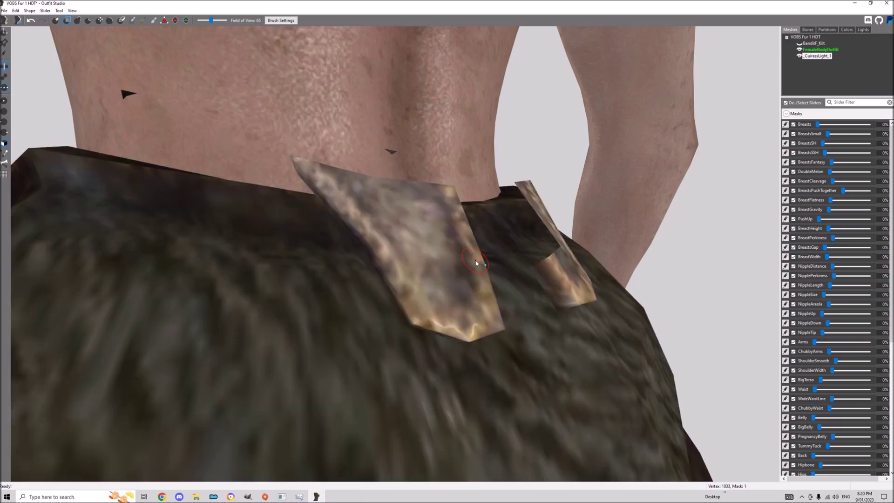
right_click(822, 60)
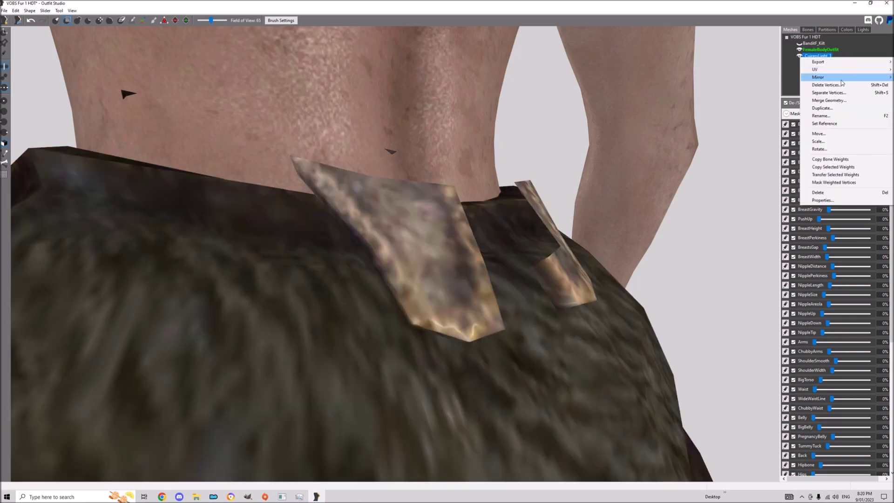
left_click(834, 86)
Mask the stray sliver above the back waistband, invert the mask and delete its vertices from the _CuirassLight_1 mesh.
right_click_drag(641, 143, 318, 129)
scroll(471, 183, "up", 4)
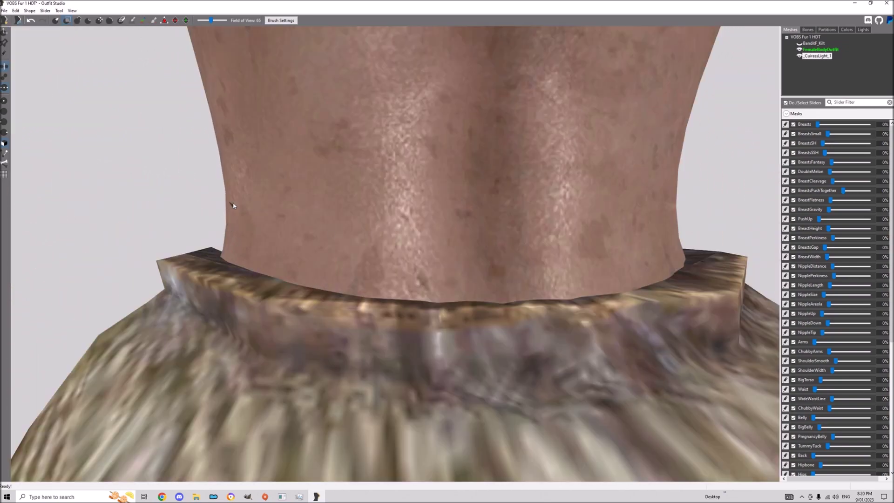
right_click_drag(236, 206, 443, 288)
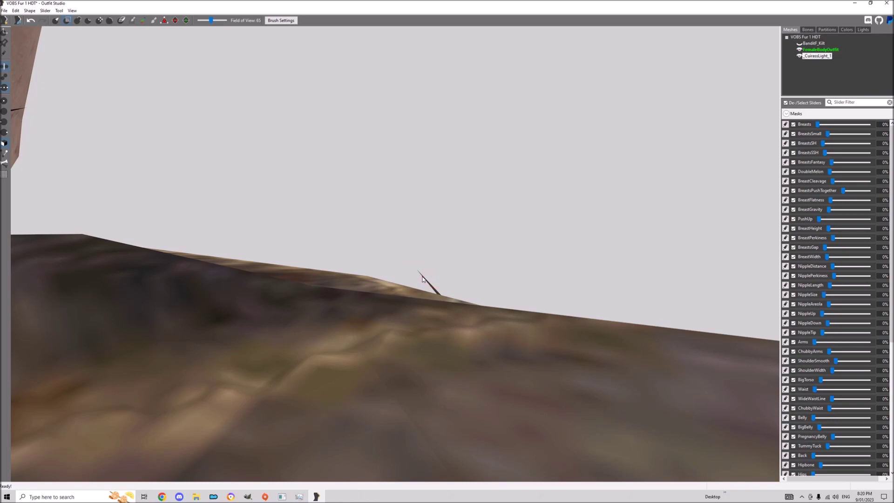
right_click_drag(419, 273, 178, 271)
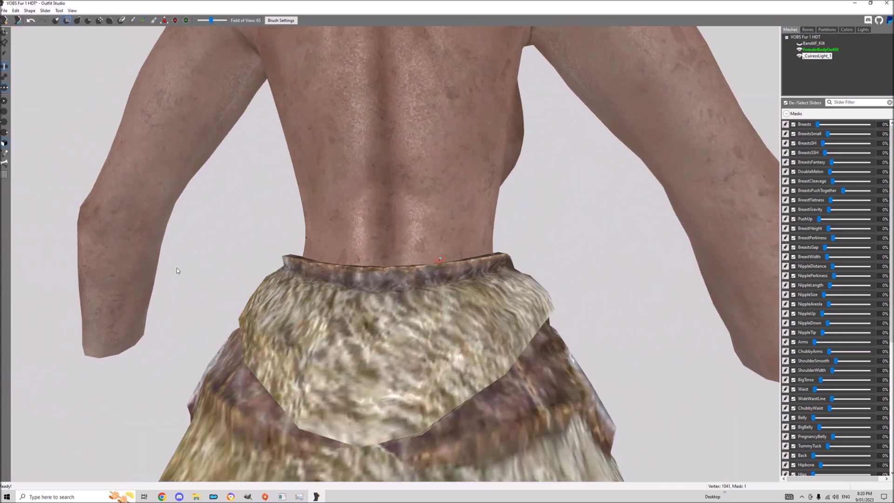
scroll(180, 271, "up", 3)
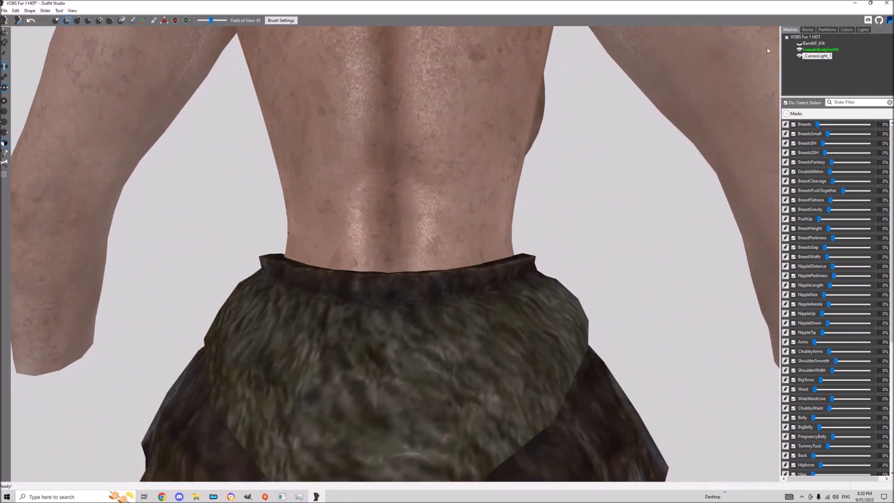
right_click(814, 57)
left_click(829, 84)
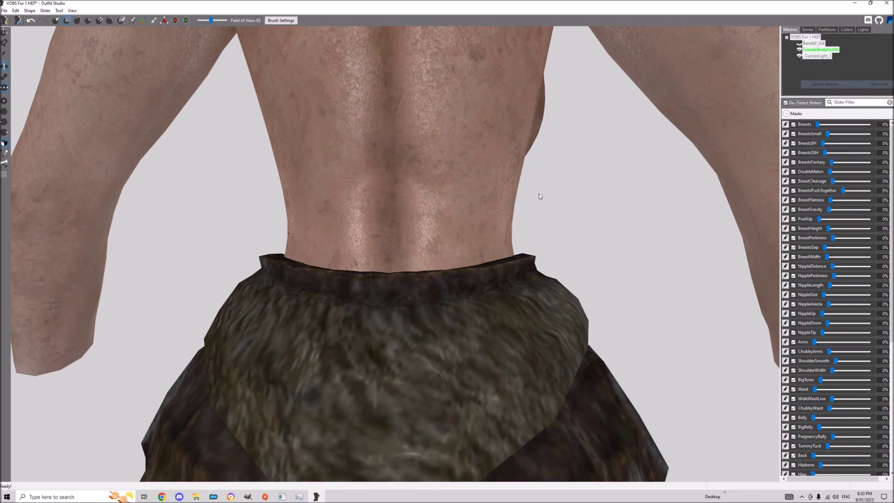
Mask the last loose triangles floating around the waist and inside the skirt, invert the mask and delete their vertices from _CuirassLight_1.
right_click_drag(460, 241, 559, 253)
scroll(555, 255, "up", 2)
middle_click_drag(525, 258, 389, 174)
scroll(389, 174, "up", 5)
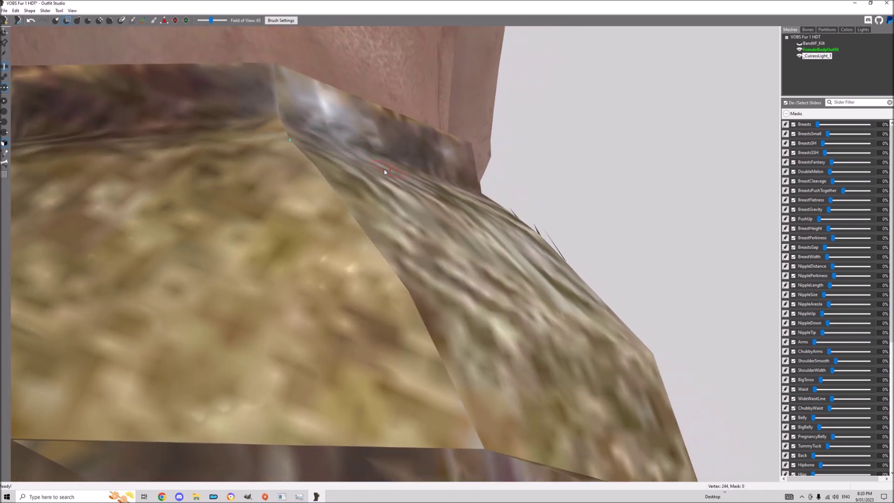
middle_click_drag(489, 183, 468, 195)
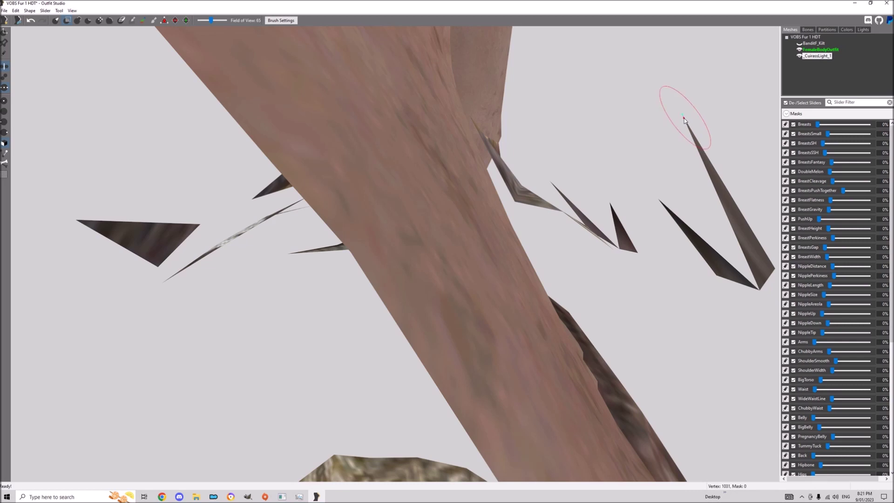
scroll(577, 255, "up", 3)
scroll(557, 282, "down", 3)
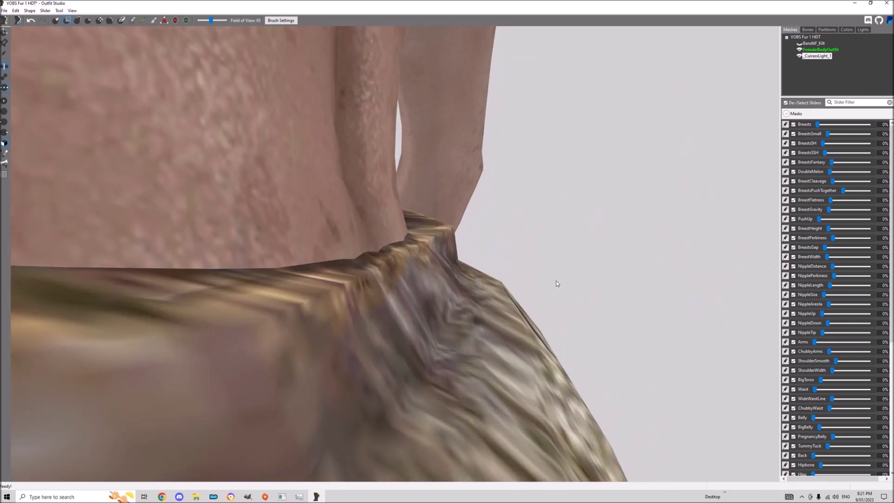
key("ctrl+i")
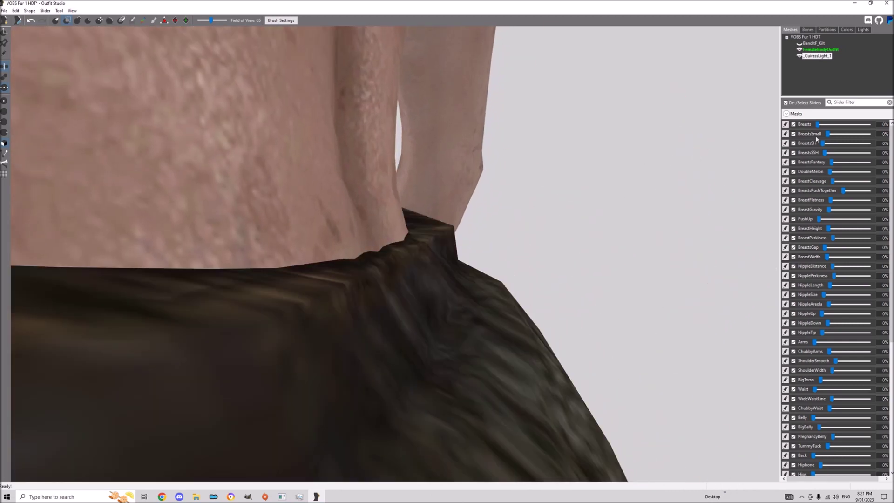
right_click(818, 57)
left_click(837, 86)
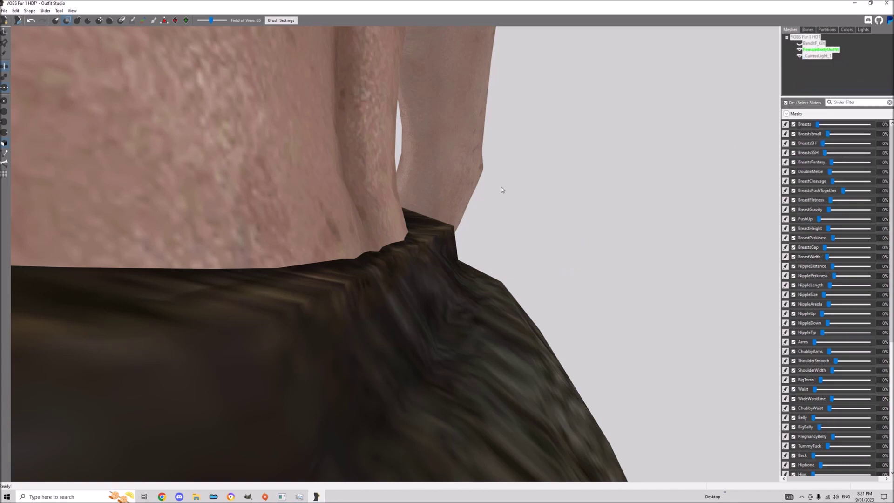
Show the hidden BanditF_Kilt top in wireframe on the body together with the cleaned skirt.
scroll(501, 187, "down", 3)
right_click_drag(498, 190, 653, 164)
scroll(652, 164, "down", 10)
scroll(647, 168, "up", 4)
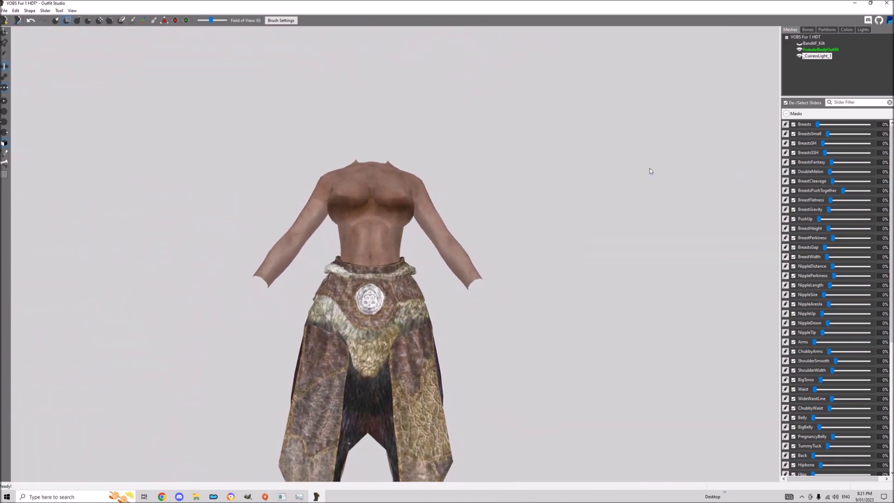
left_click(799, 44)
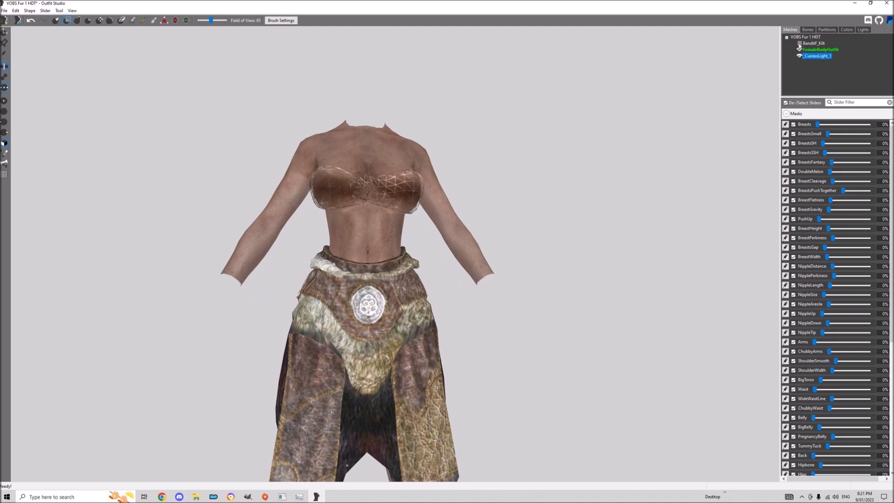
Save the project as aaaHideV2Armor with the output data path meshes\armor\HideV2, applying the display name to the project files.
right_click_drag(419, 260, 377, 473)
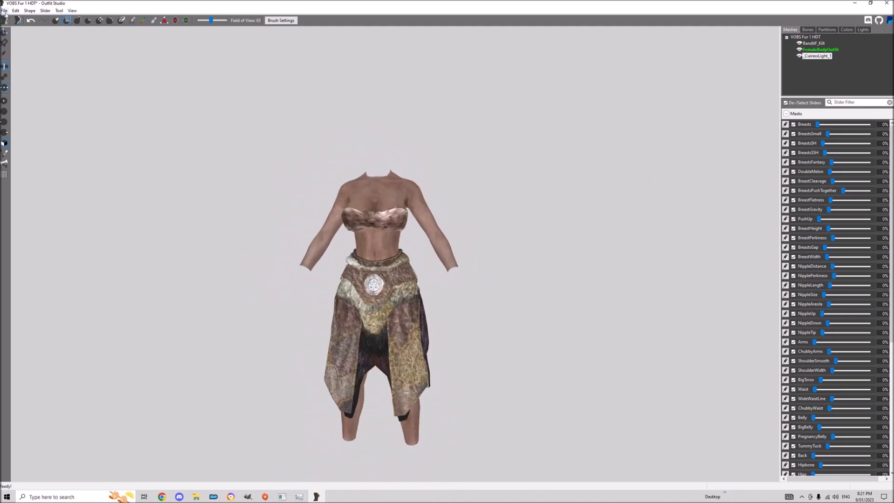
left_click(5, 10)
left_click(18, 84)
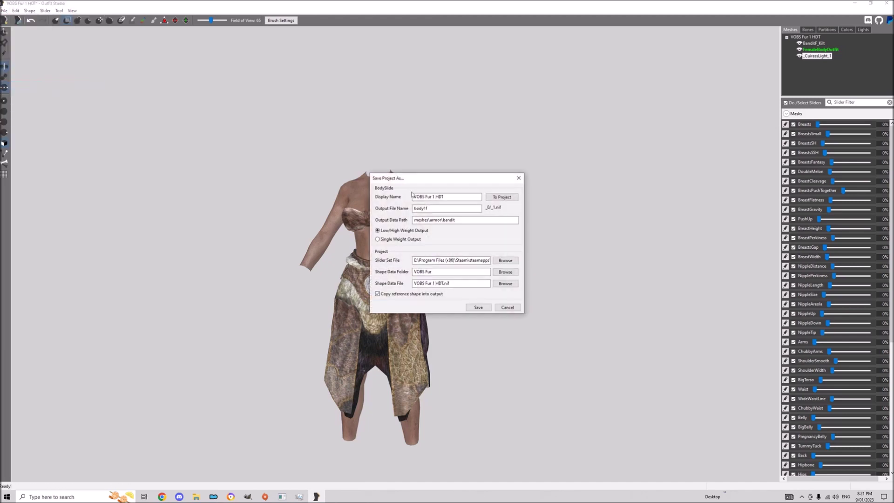
type("aaaHideV2Armor")
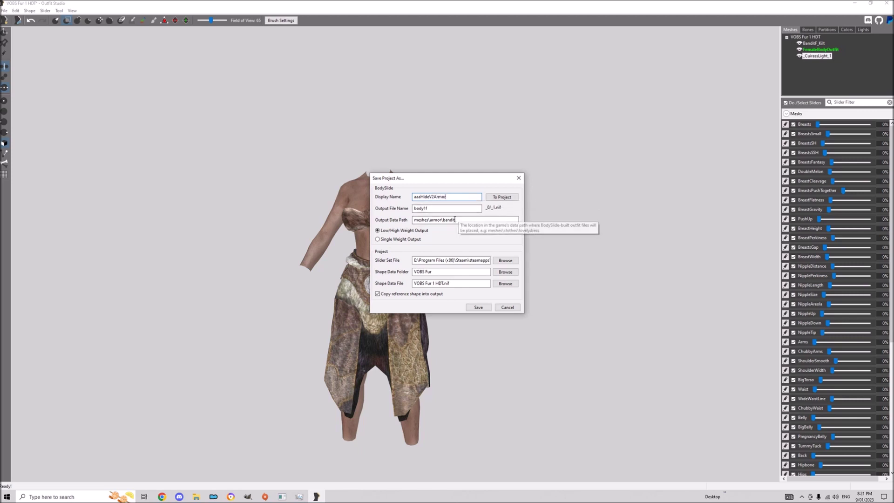
left_click(455, 220)
left_click_drag(455, 223, 446, 227)
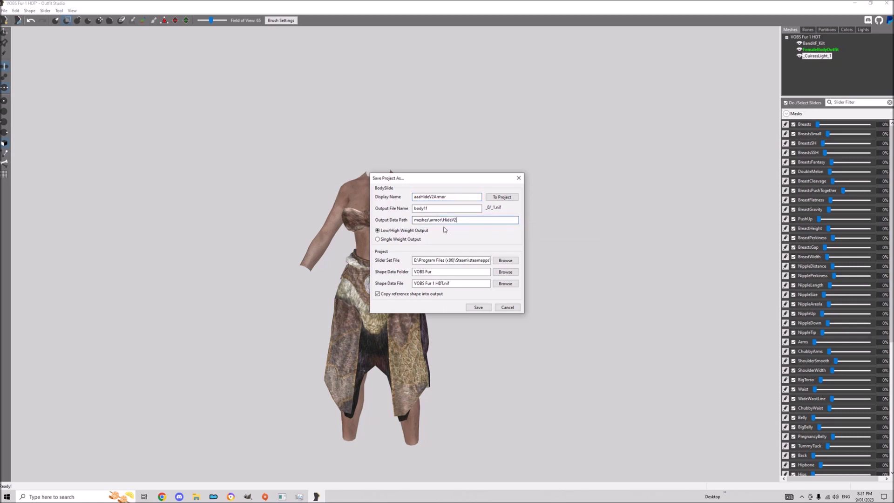
left_click(502, 197)
left_click(479, 307)
right_click_drag(479, 307, 314, 301)
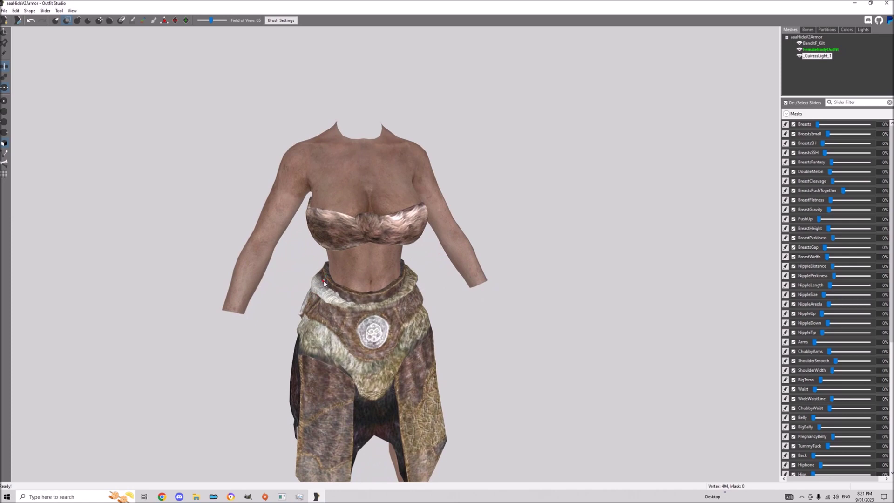
scroll(159, 119, "down", 2)
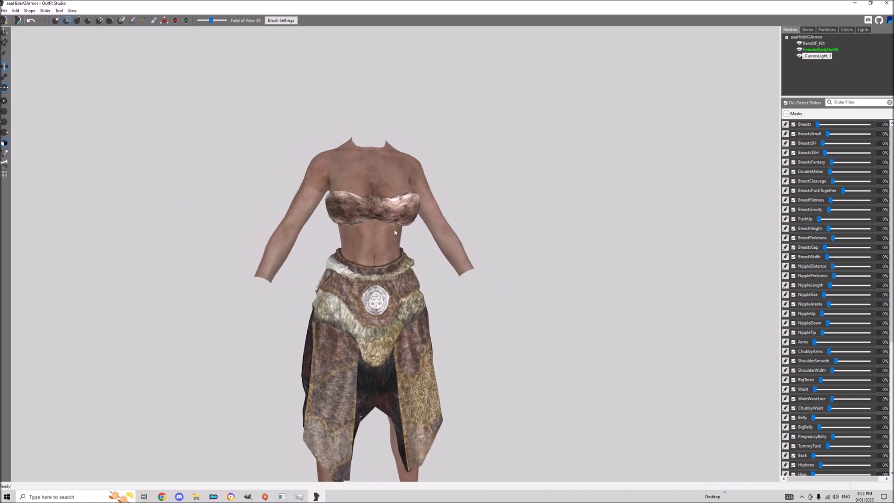
scroll(395, 231, "up", 6)
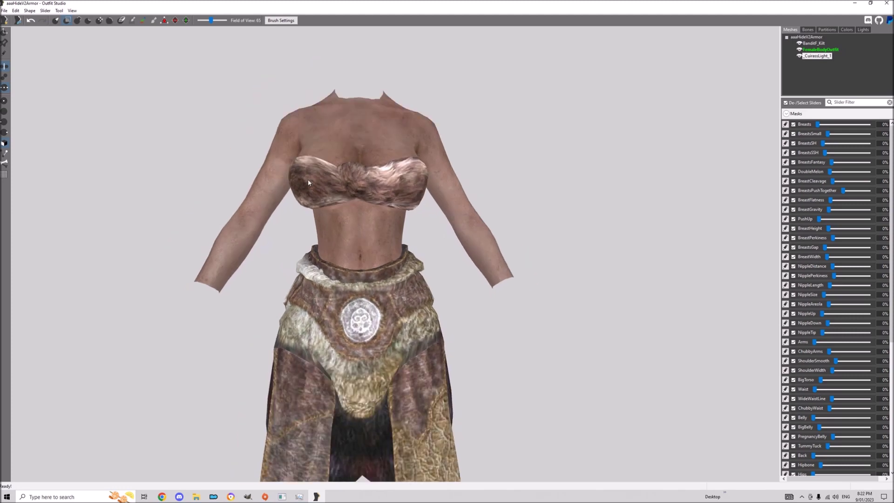
scroll(370, 218, "down", 1)
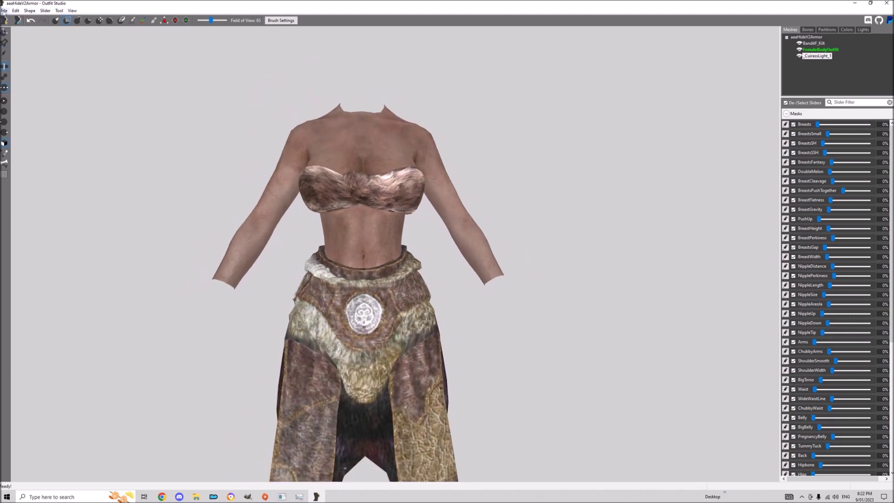
Add the iron gauntlets project from the CT77Iron.osp slider set to the current outfit.
left_click(3, 11)
left_click(31, 35)
left_click(147, 190)
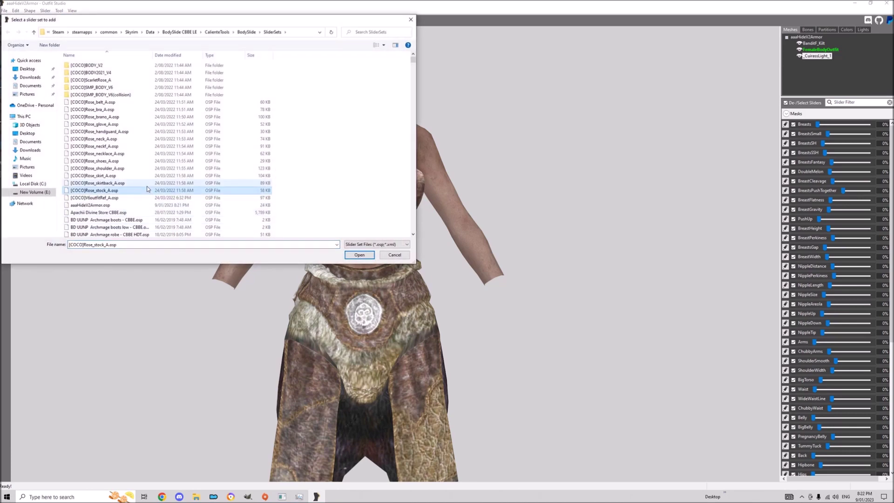
type("ct")
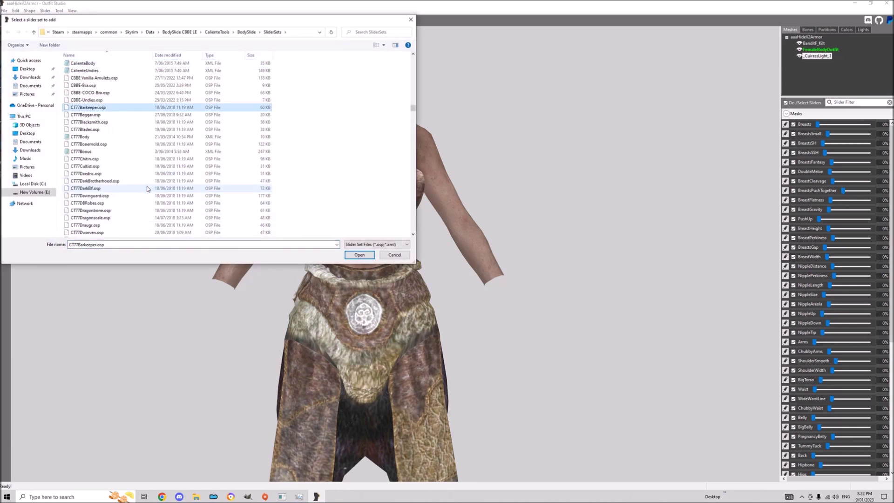
type("77dar")
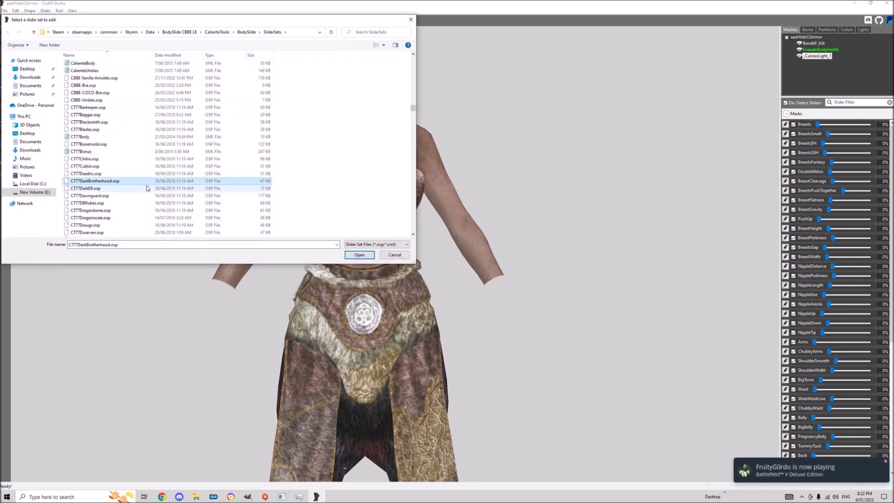
scroll(147, 188, "down", 2)
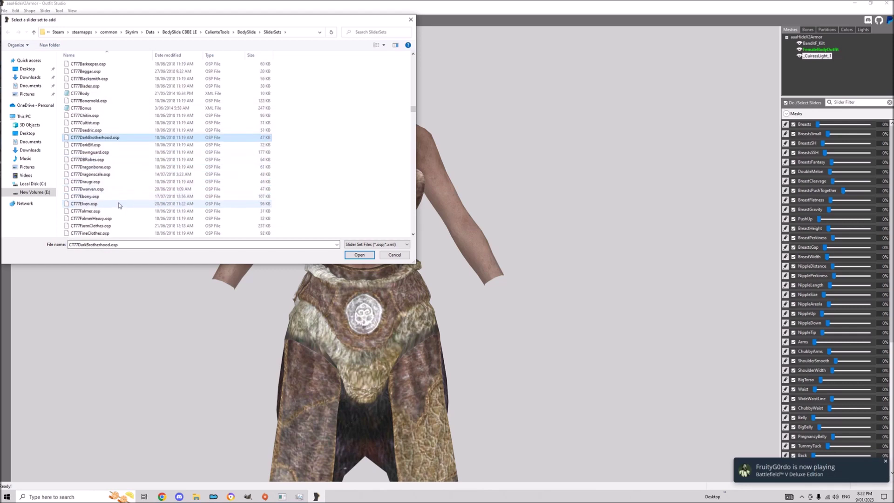
scroll(118, 201, "down", 1)
scroll(118, 201, "down", 1)
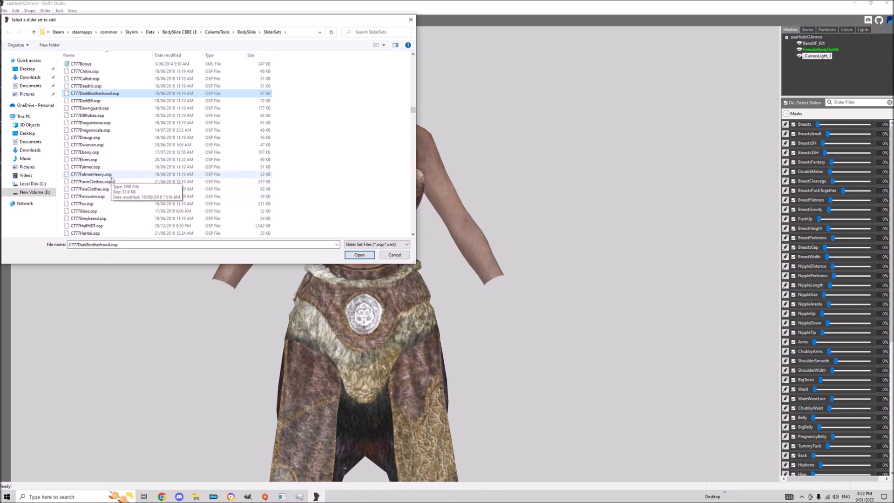
scroll(110, 137, "down", 1)
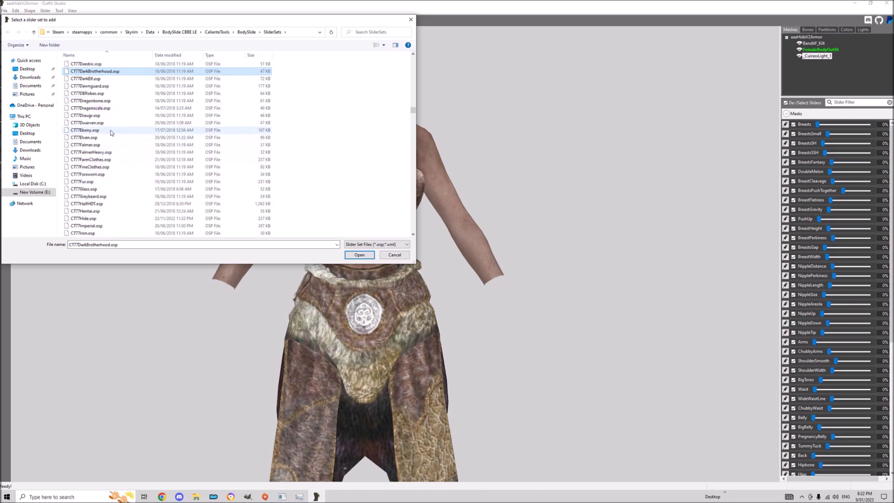
double_click(104, 232)
double_click(444, 256)
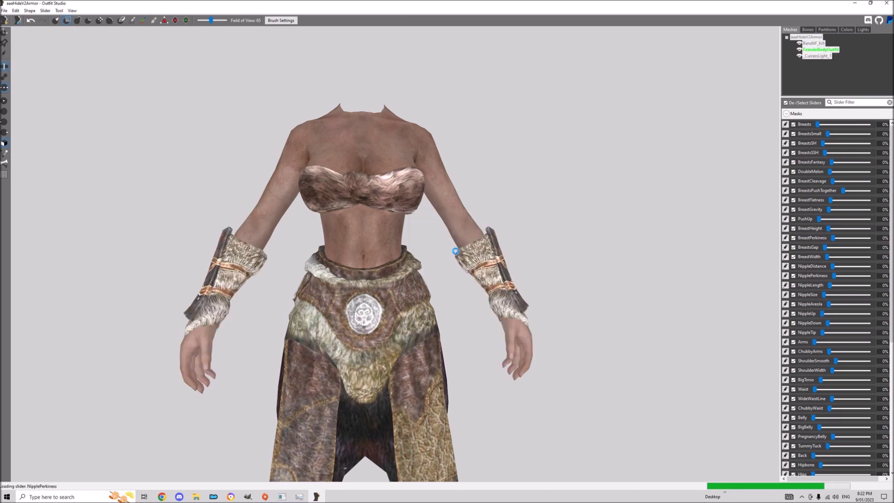
Mask the gauntlet on the body's right arm, invert the mask and delete its vertices from the IronGauntlets mesh.
right_click_drag(360, 249, 534, 253)
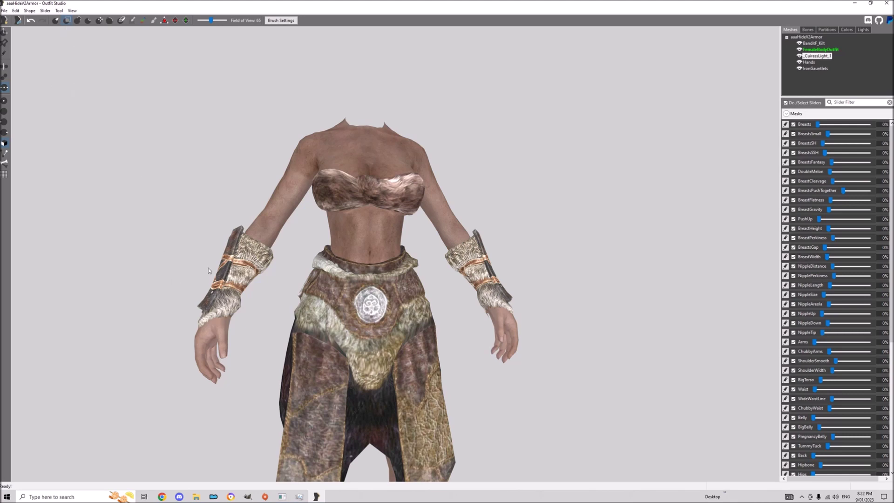
left_click(274, 275)
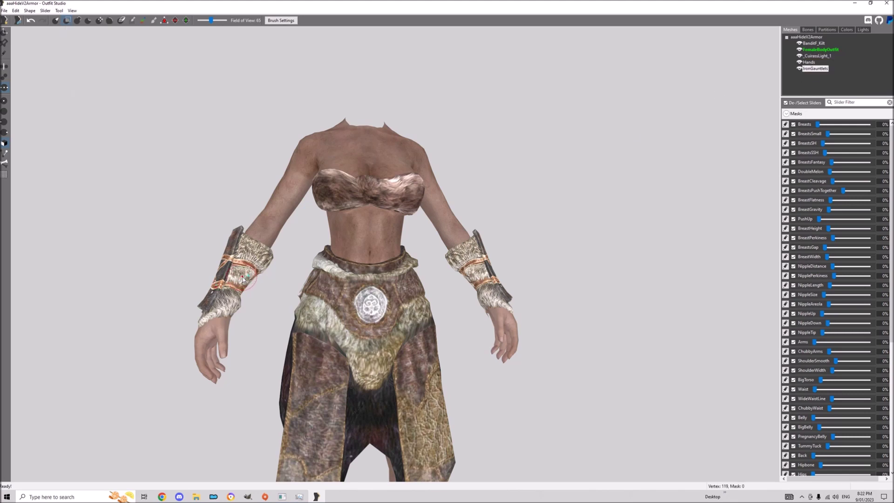
mouse_move(251, 277)
left_mouse_down()
mouse_move(243, 268)
mouse_move(224, 289)
mouse_move(217, 276)
left_mouse_up()
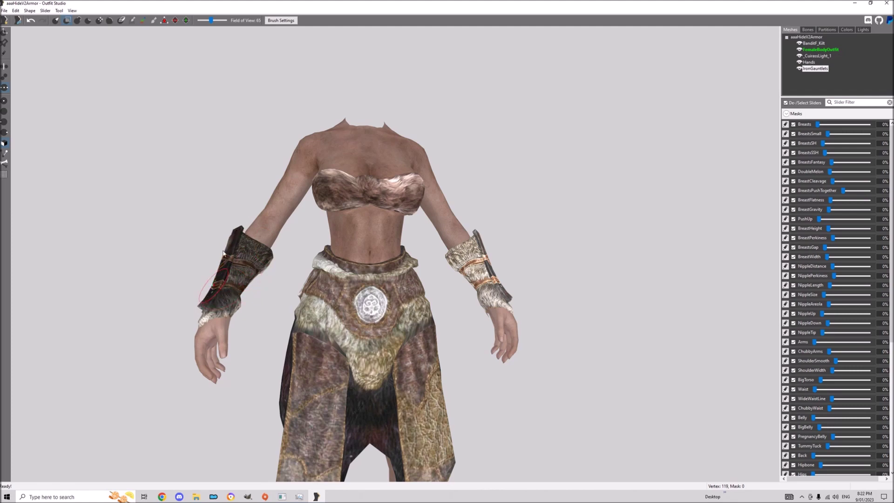
mouse_move(237, 307)
right_mouse_down()
mouse_move(465, 354)
mouse_move(496, 317)
mouse_move(493, 275)
mouse_move(467, 281)
right_mouse_up()
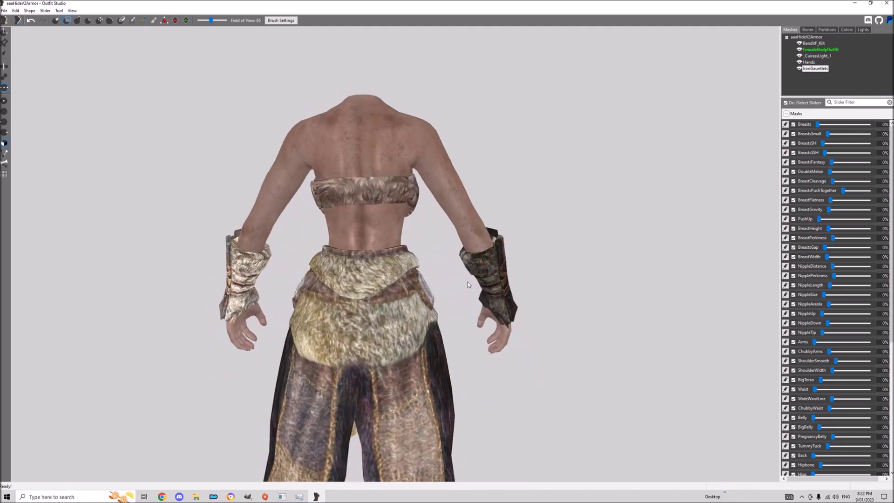
mouse_move(459, 259)
left_mouse_down()
mouse_move(484, 256)
mouse_move(493, 270)
left_mouse_up()
key("ctrl+i")
left_click(817, 69)
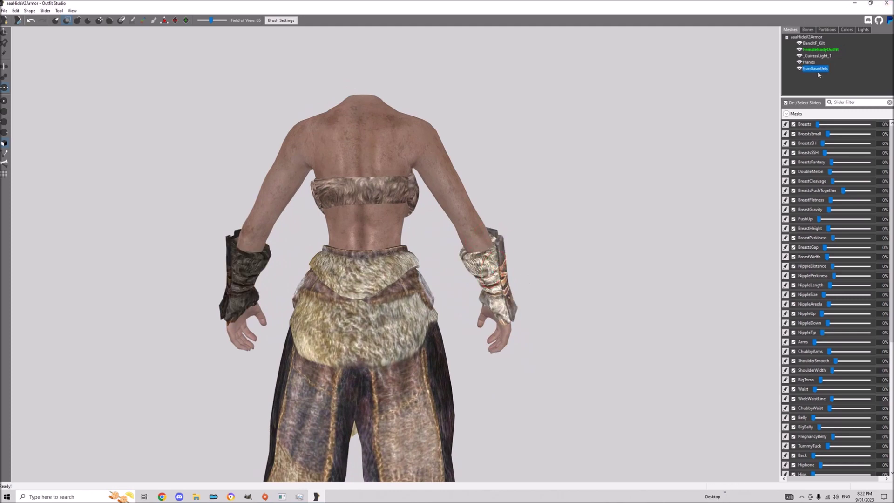
right_click(818, 70)
left_click(829, 205)
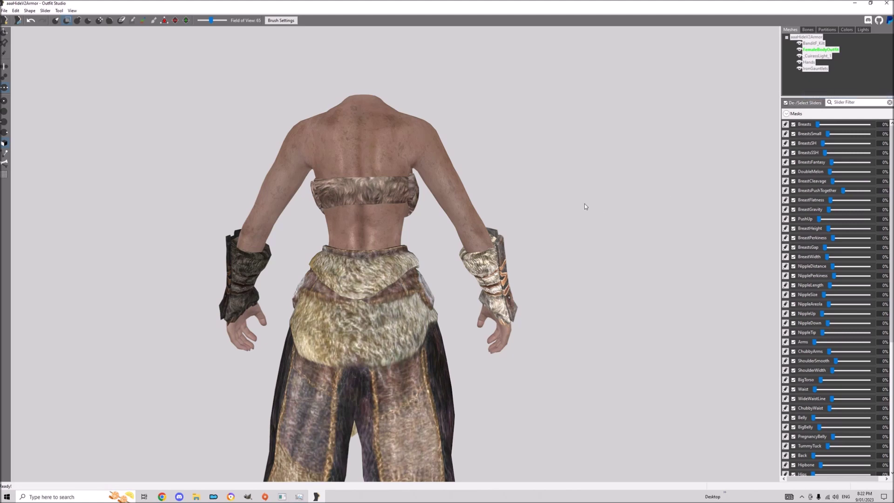
Mask the body's bare right hand on all sides, invert the mask and delete its vertices from the Hands mesh.
right_click_drag(560, 186, 466, 160)
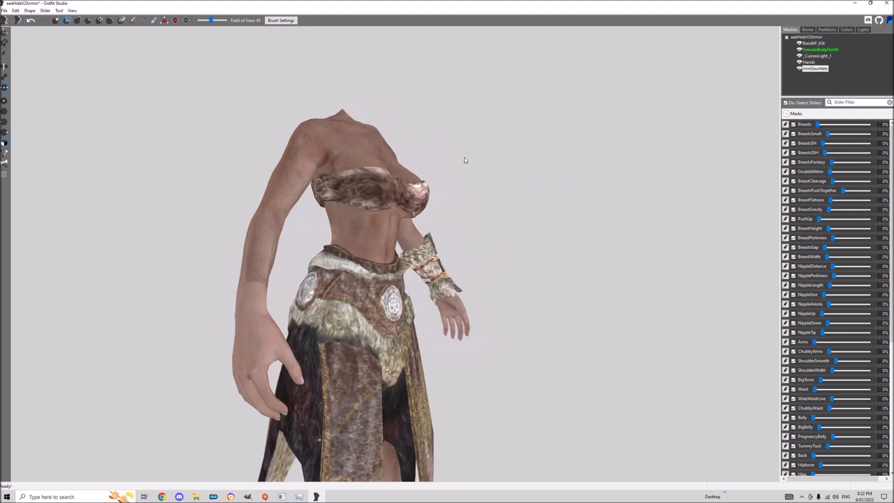
left_click(809, 62)
mouse_move(267, 405)
left_mouse_down()
mouse_move(245, 316)
mouse_move(270, 293)
mouse_move(308, 388)
left_mouse_up()
right_click_drag(248, 365, 466, 415)
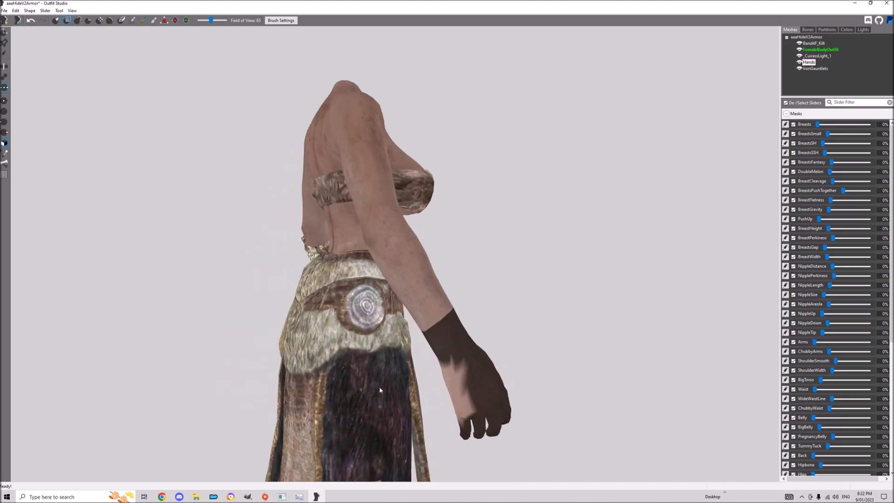
left_click_drag(465, 415, 441, 380)
right_click_drag(440, 380, 233, 379)
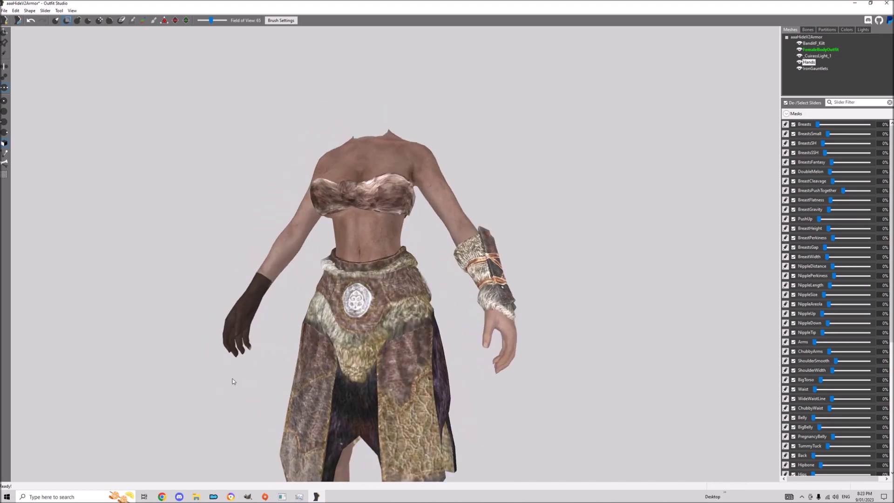
key("ctrl+i")
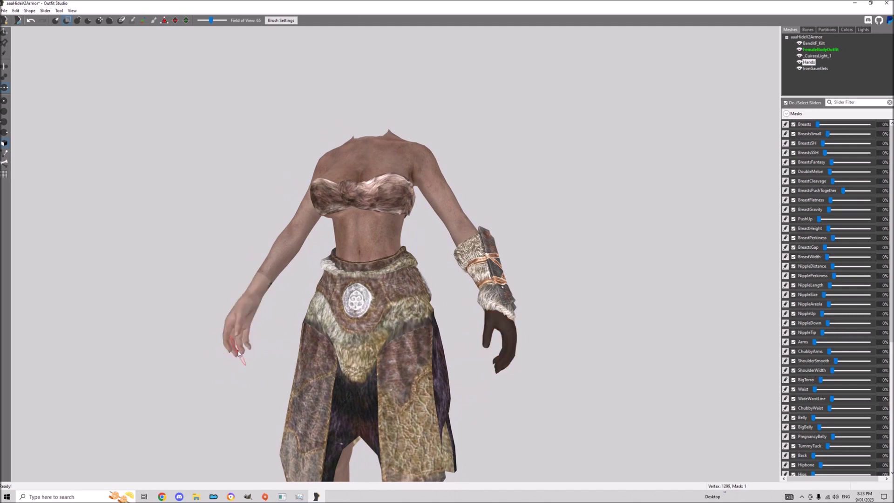
right_click(811, 69)
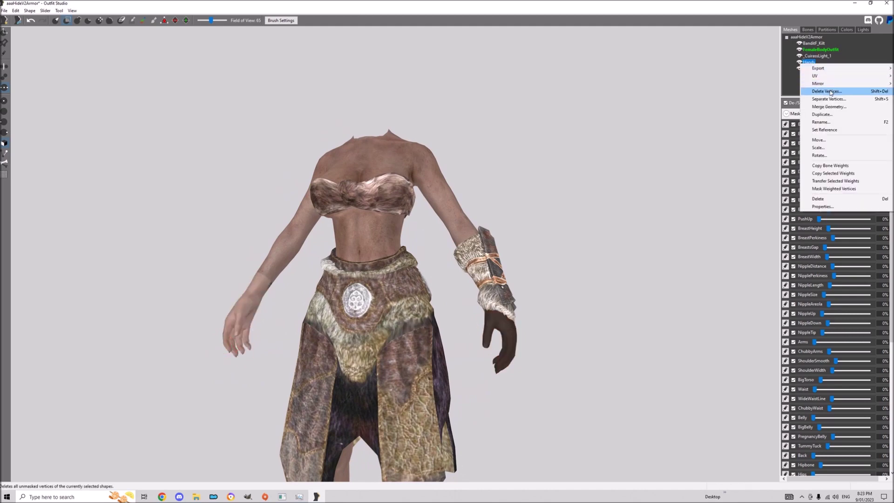
left_click(813, 88)
Add a gauntlets project from the WWB_BIB slider sets to the current outfit.
right_click_drag(342, 215, 112, 179)
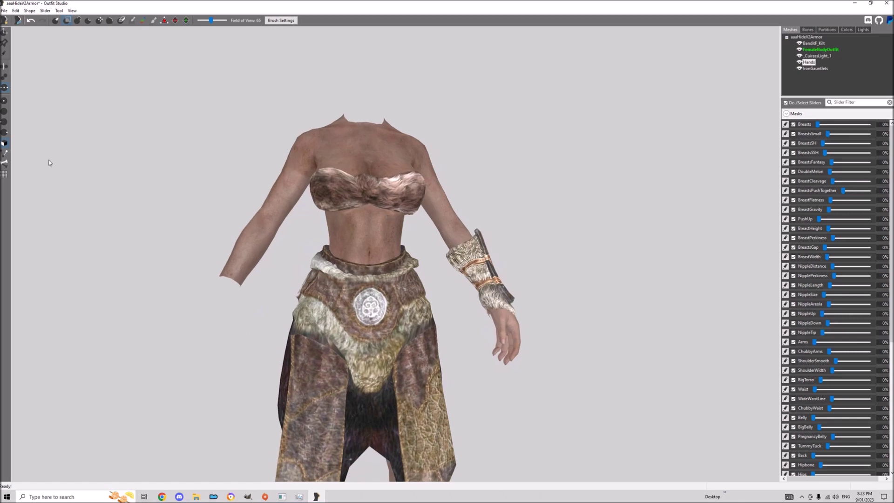
left_click(4, 10)
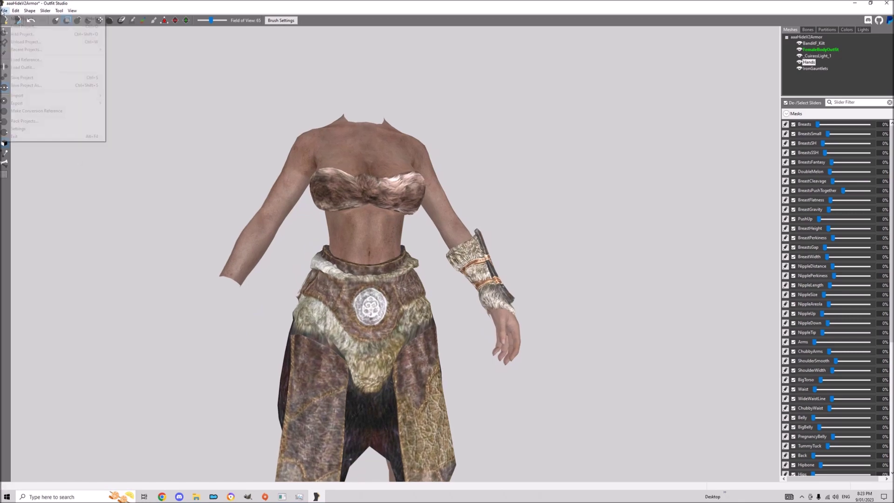
left_click(22, 35)
left_click(138, 176)
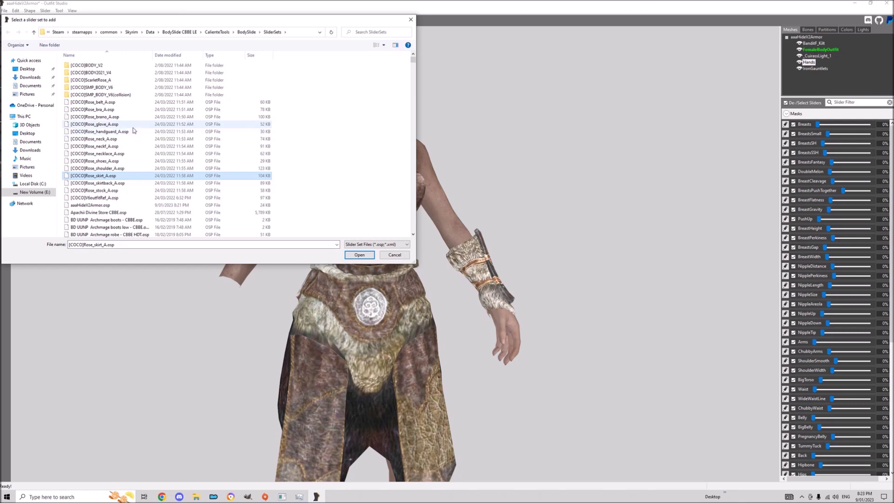
left_click(102, 125)
key("w")
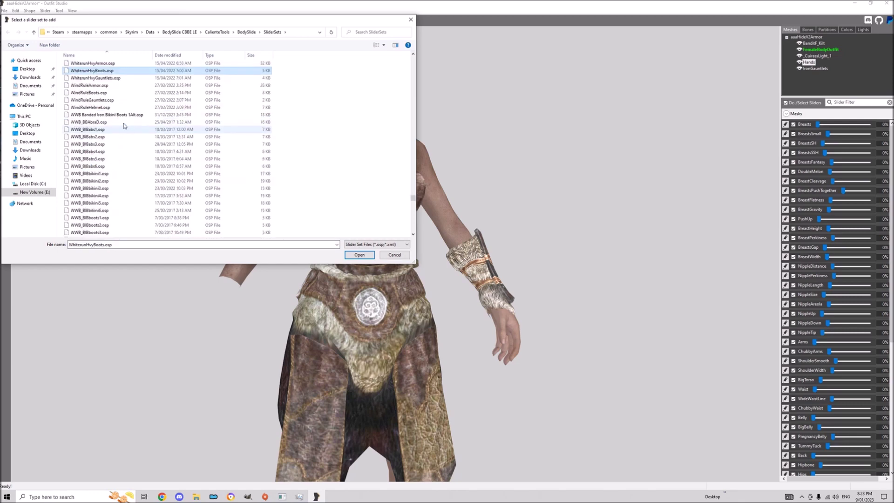
scroll(135, 140, "down", 5)
scroll(135, 140, "down", 4)
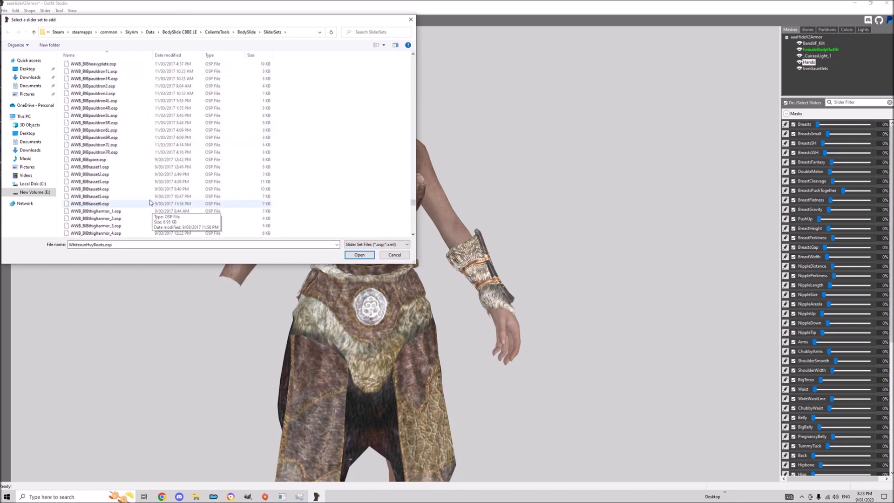
scroll(122, 127, "up", 1)
double_click(116, 86)
left_click(489, 247)
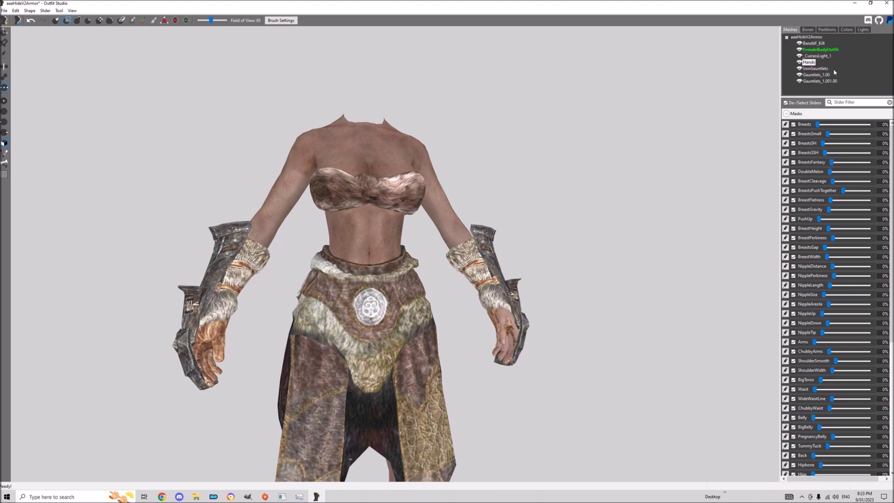
Delete the armored Gauntlets_1.001.00 shape and hide the Hands and IronGauntlets meshes.
left_click(799, 84)
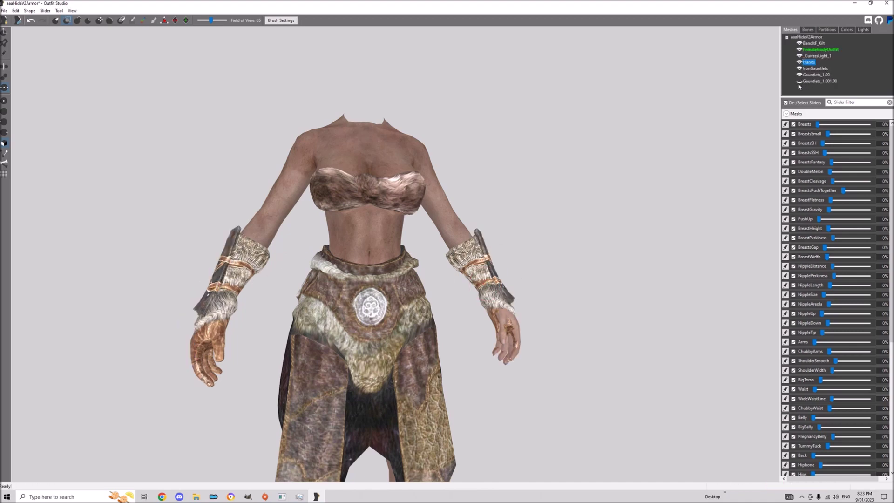
left_click(819, 81)
left_click(819, 82)
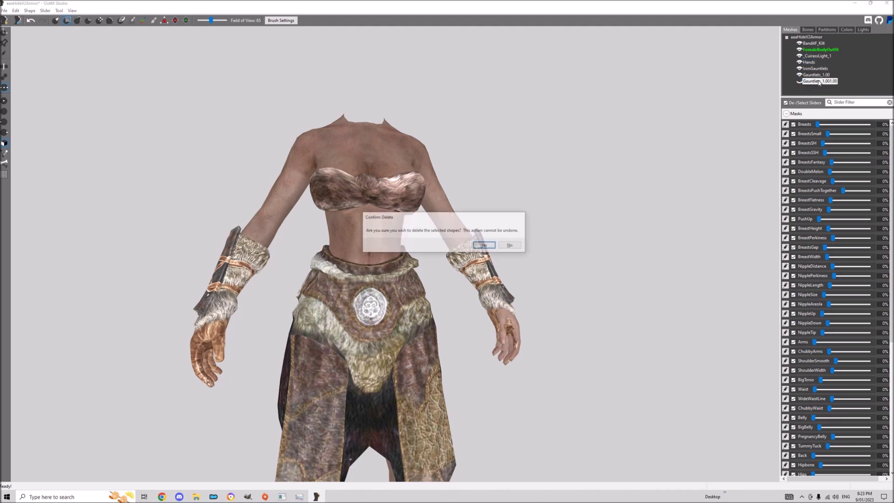
left_click(800, 63)
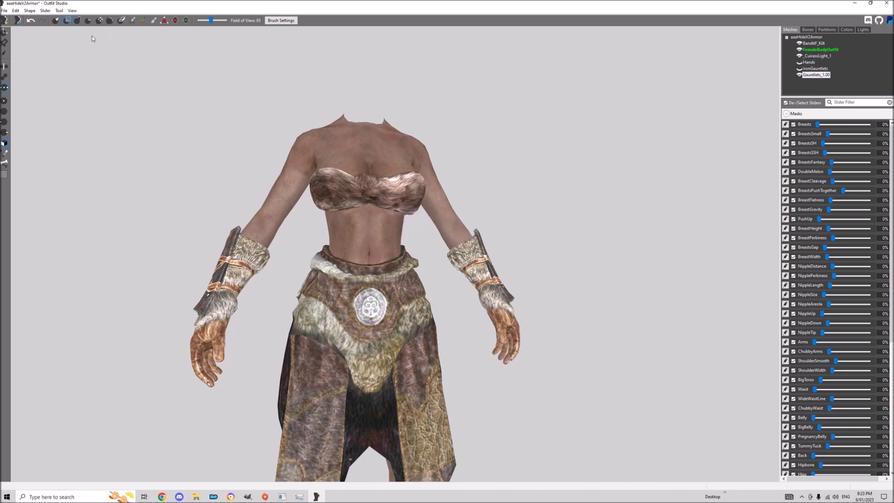
Mask the gauntlet on the body's left arm from all sides, invert the mask and delete its vertices from the Gauntlets_1.00 mesh.
mouse_move(530, 338)
left_mouse_down()
mouse_move(505, 335)
mouse_move(479, 266)
mouse_move(462, 260)
left_mouse_up()
right_click_drag(463, 260, 208, 253)
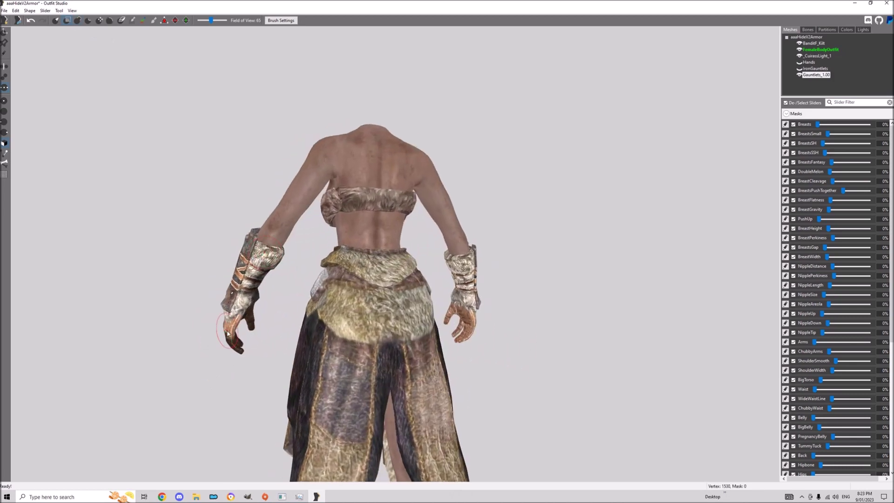
left_click_drag(231, 338, 249, 246)
mouse_move(264, 244)
right_mouse_down()
mouse_move(410, 270)
mouse_move(466, 303)
right_mouse_up()
scroll(471, 322, "up", 3)
mouse_move(494, 342)
left_mouse_down()
mouse_move(498, 378)
mouse_move(497, 343)
left_mouse_up()
right_click_drag(497, 343, 155, 291)
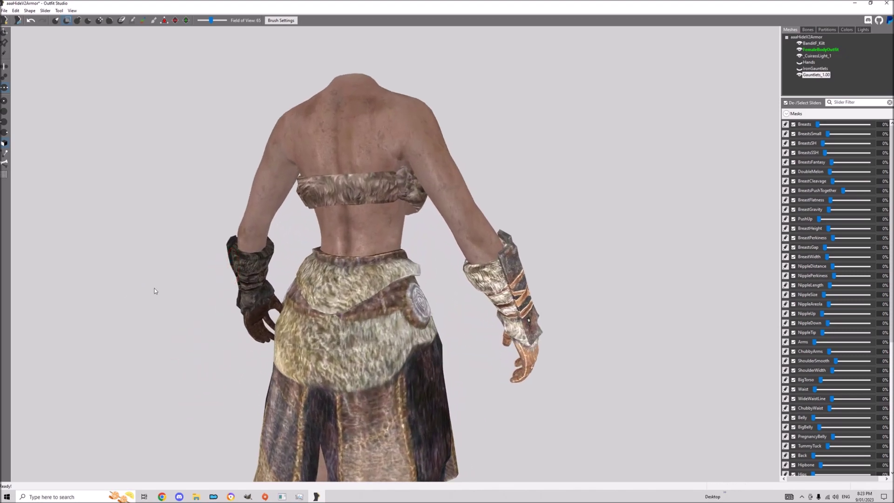
key("ctrl+i")
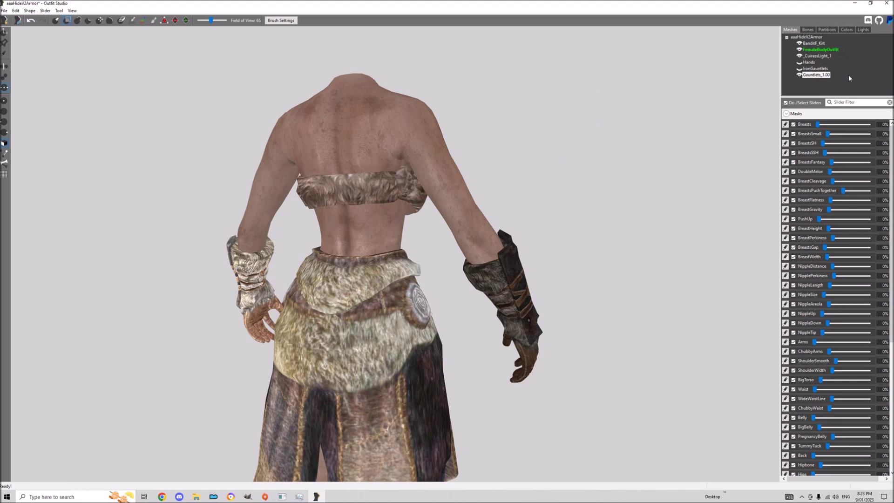
right_click(819, 75)
left_click(819, 92)
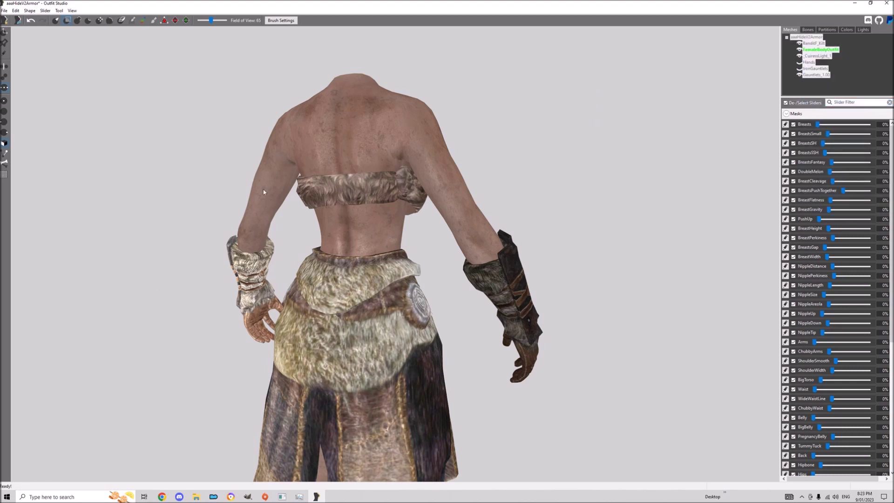
Show the Hands and IronGauntlets meshes again and check the combined outfit from the front.
right_click_drag(302, 191, 719, 146)
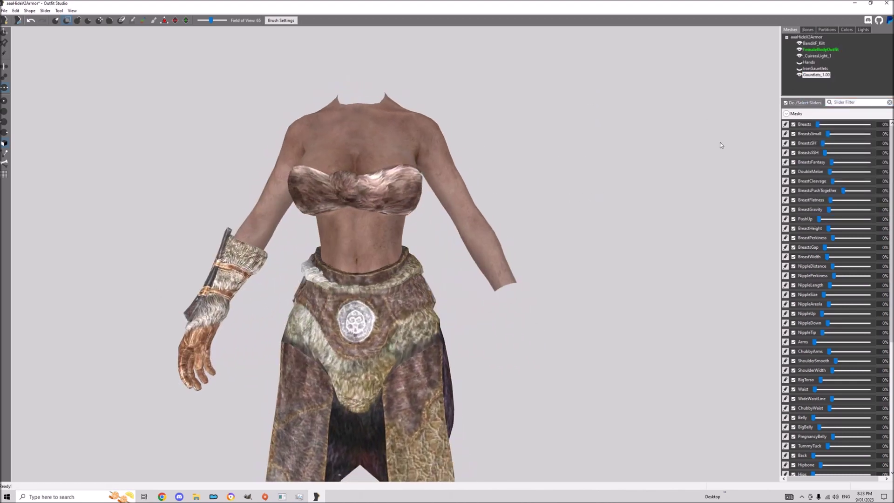
left_click(800, 62)
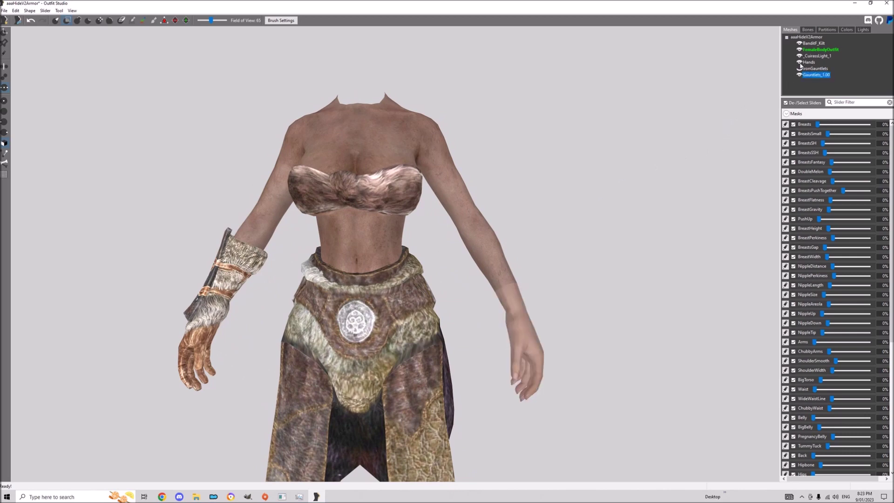
left_click(800, 69)
scroll(350, 261, "down", 3)
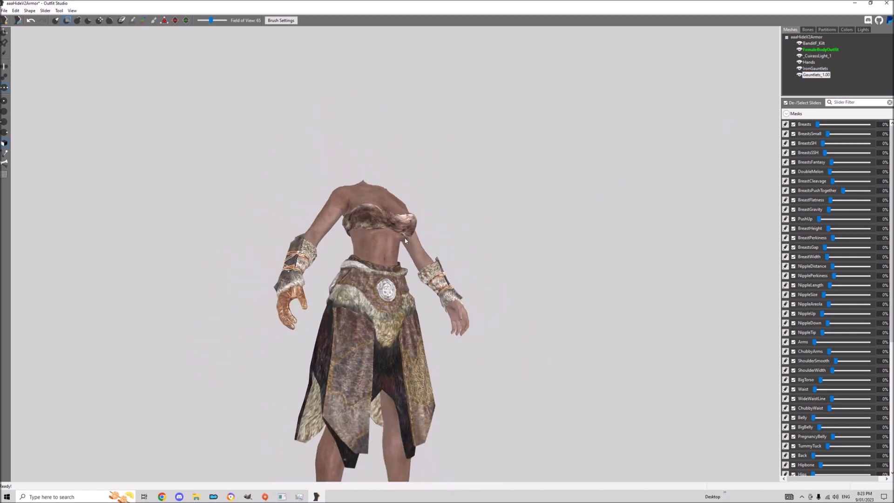
scroll(375, 251, "up", 2)
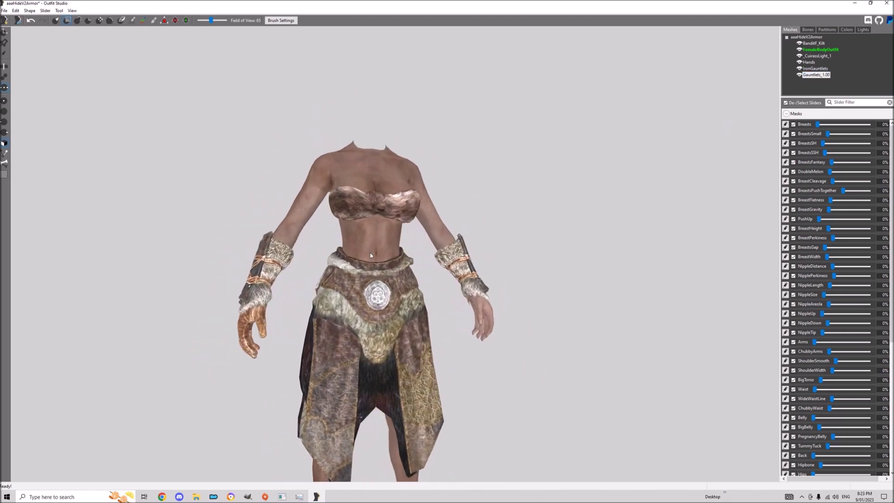
Add the WWB_BIBpauldron5L.osp project to the outfit without saving the pending changes.
left_click(5, 10)
left_click(19, 35)
left_click(103, 198)
key("w")
key("w")
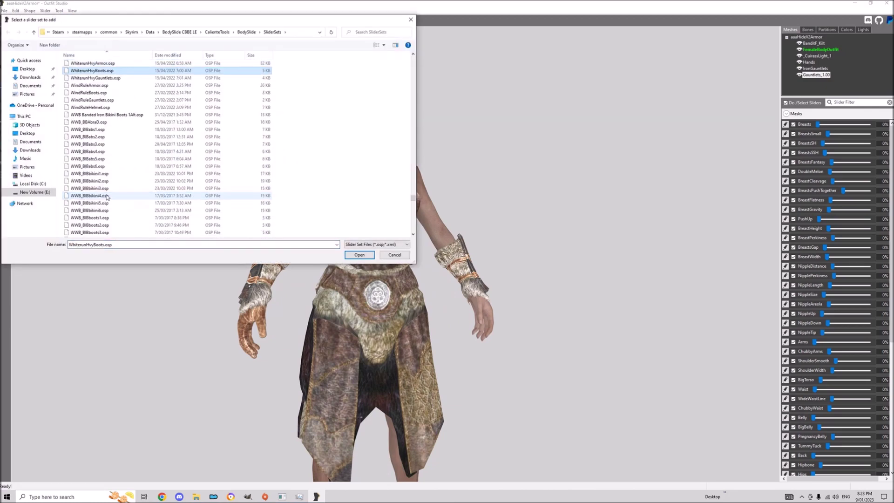
scroll(107, 197, "down", 4)
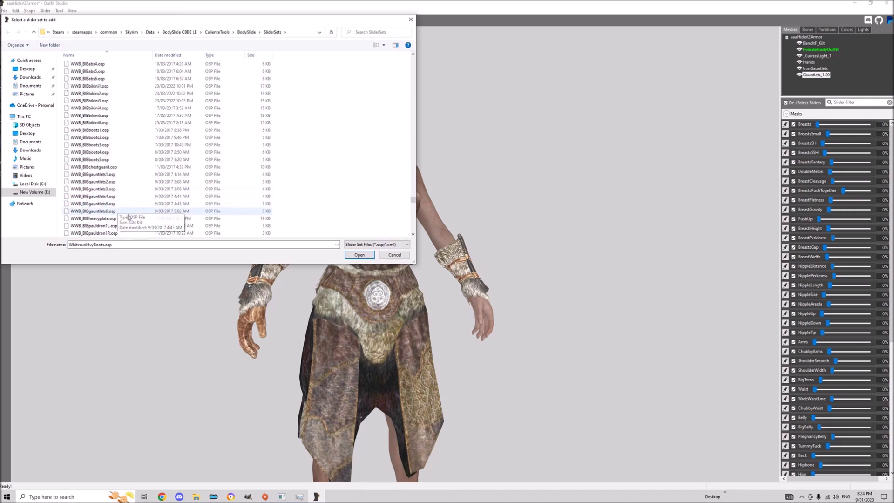
scroll(119, 205, "down", 2)
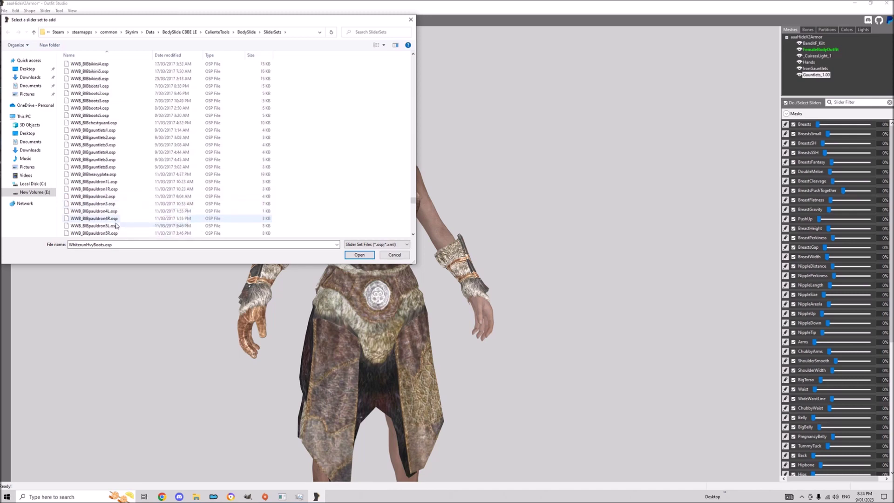
double_click(111, 226)
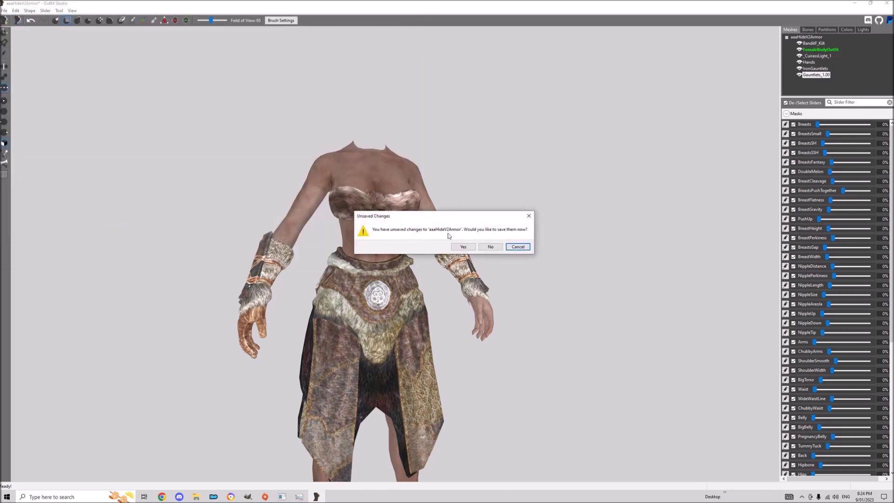
left_click(487, 246)
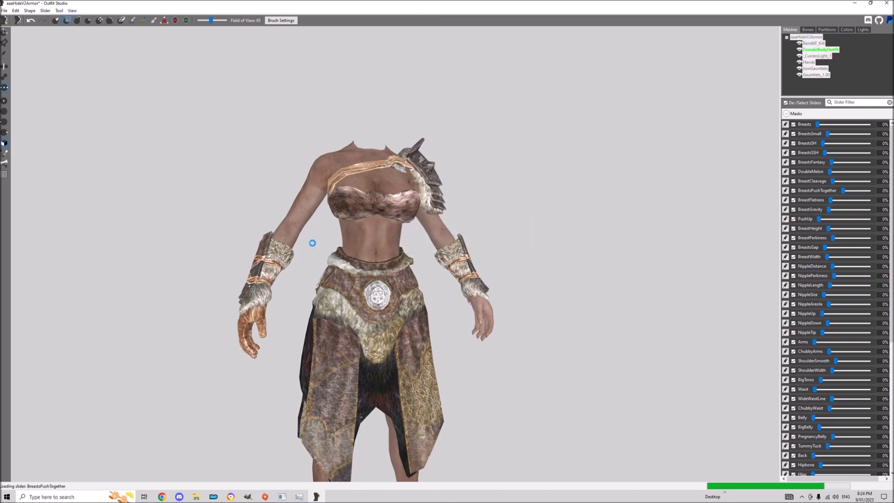
Add the matching WWB_BIBpauldron5R.osp project to the outfit without saving the pending changes.
left_click(5, 10)
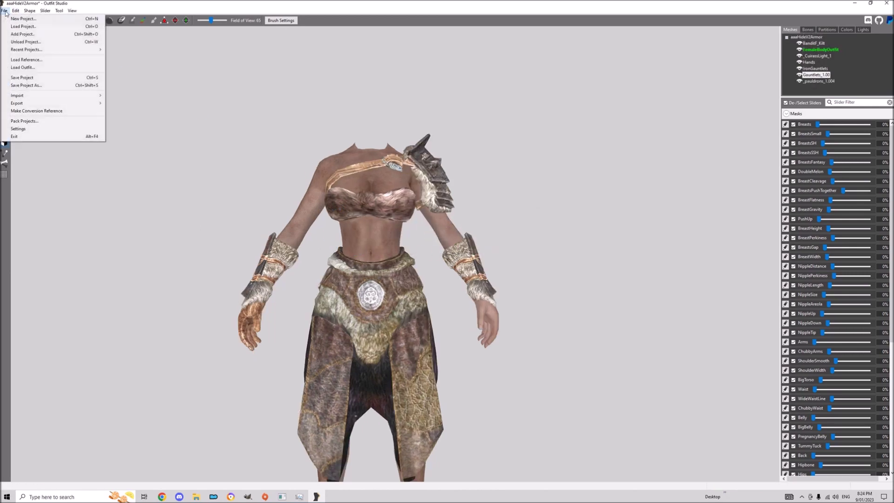
left_click(28, 37)
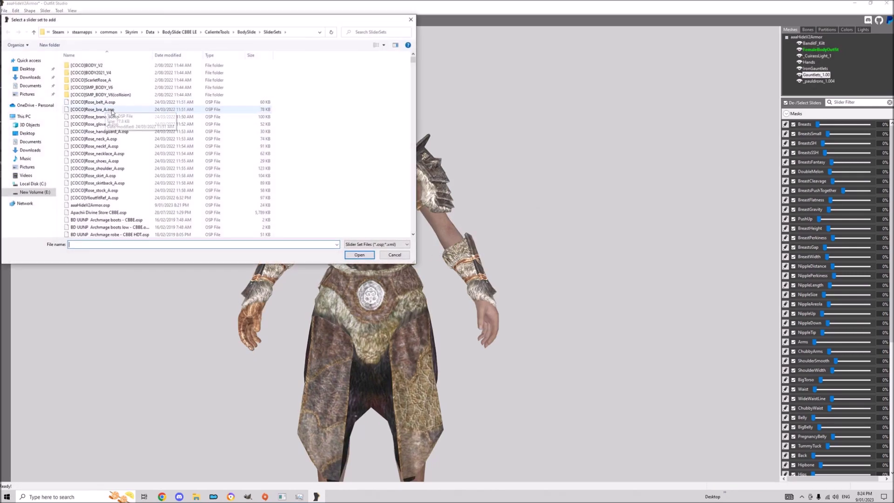
left_click(132, 198)
key("w")
scroll(129, 200, "down", 4)
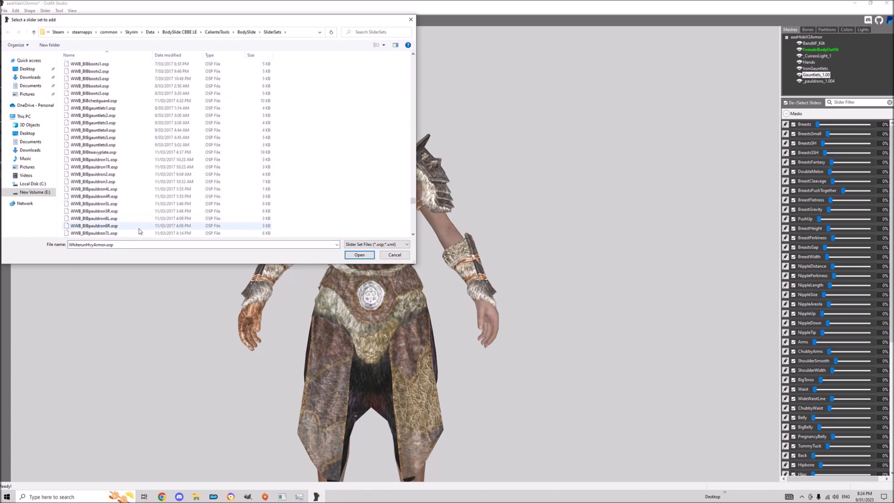
double_click(117, 212)
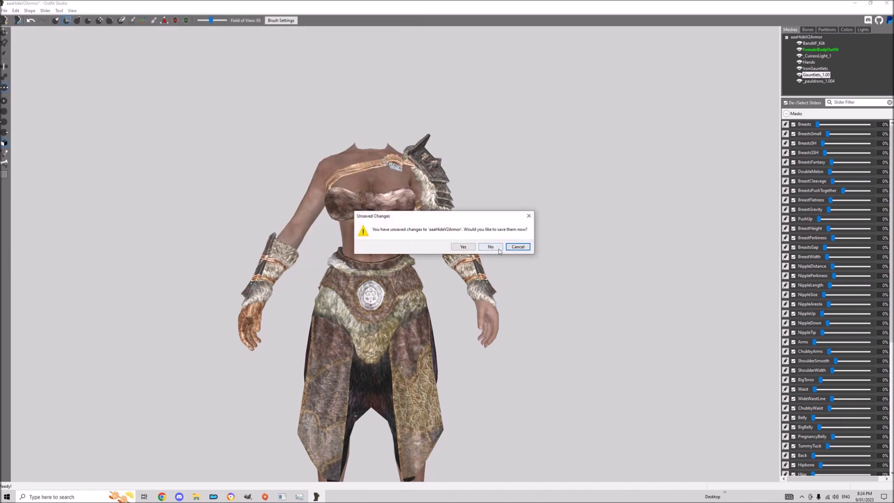
left_click(494, 247)
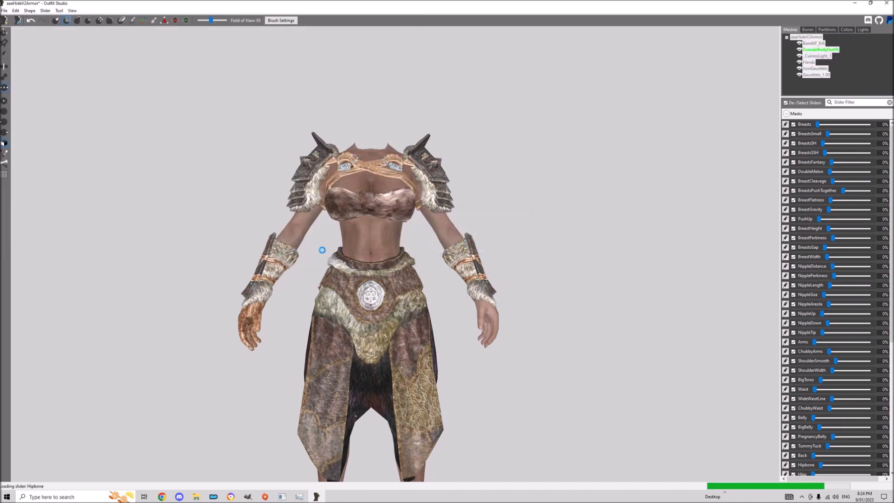
mouse_move(274, 247)
right_mouse_down()
mouse_move(326, 242)
mouse_move(279, 245)
right_mouse_up()
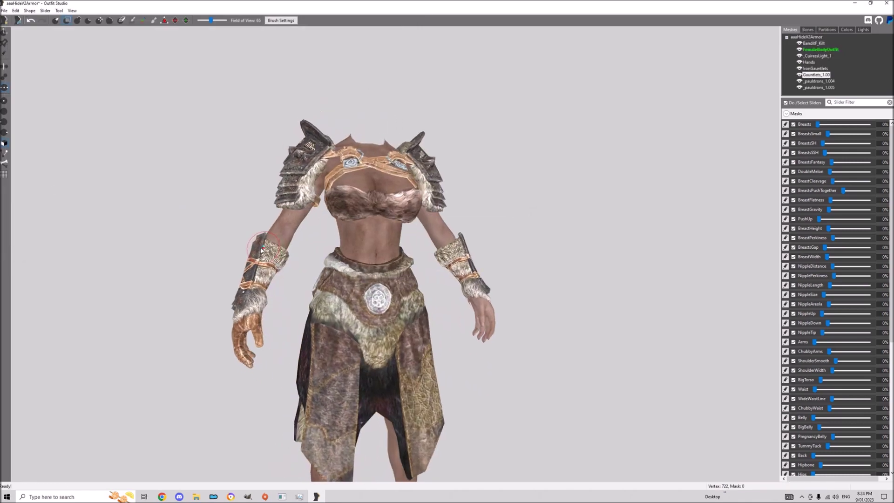
Add the WWB_WBAgauntlet2.osp project to the outfit without saving the pending changes.
left_click(5, 11)
left_click(22, 34)
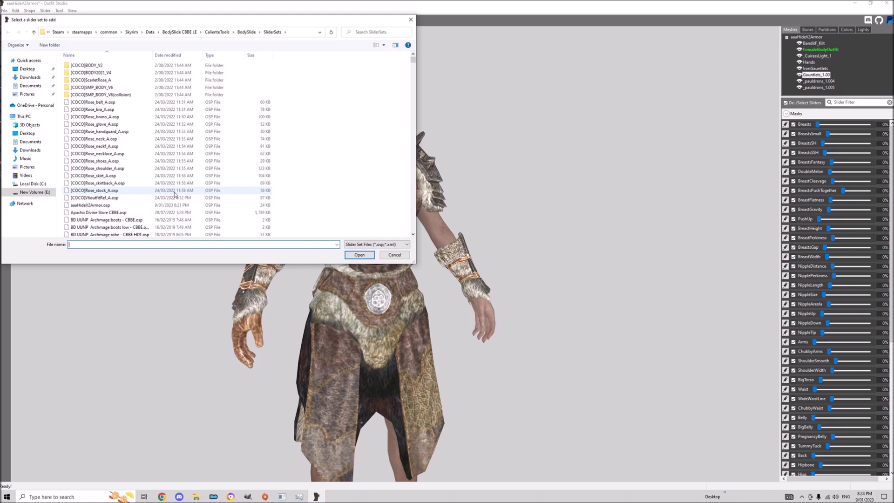
type("ww")
left_click(76, 192)
key("w")
key("w")
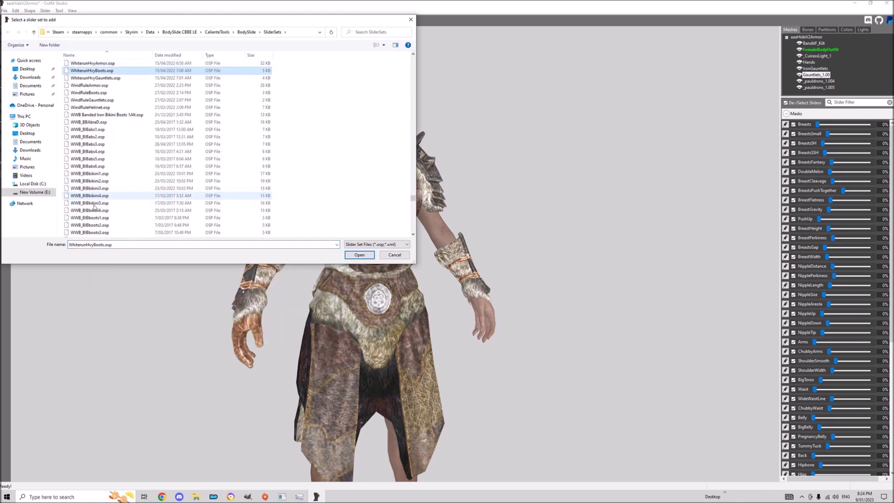
scroll(117, 203, "down", 10)
scroll(121, 200, "down", 6)
scroll(127, 206, "down", 2)
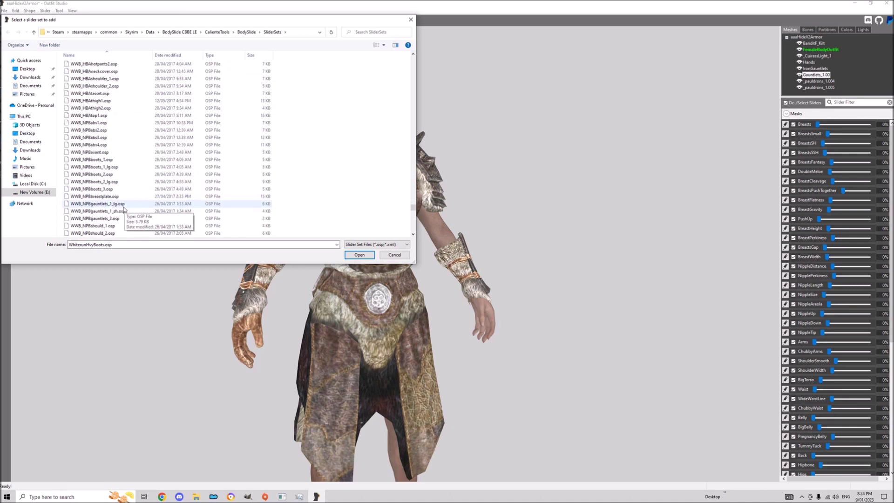
scroll(124, 209, "down", 4)
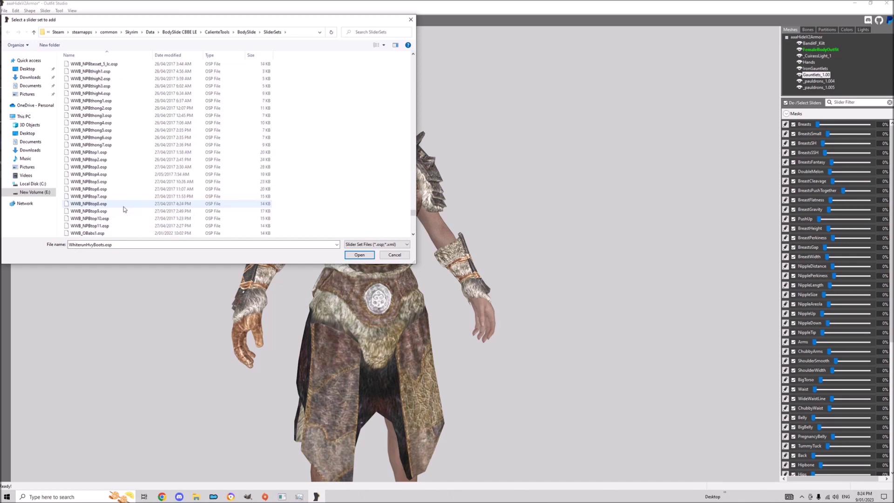
scroll(124, 209, "down", 11)
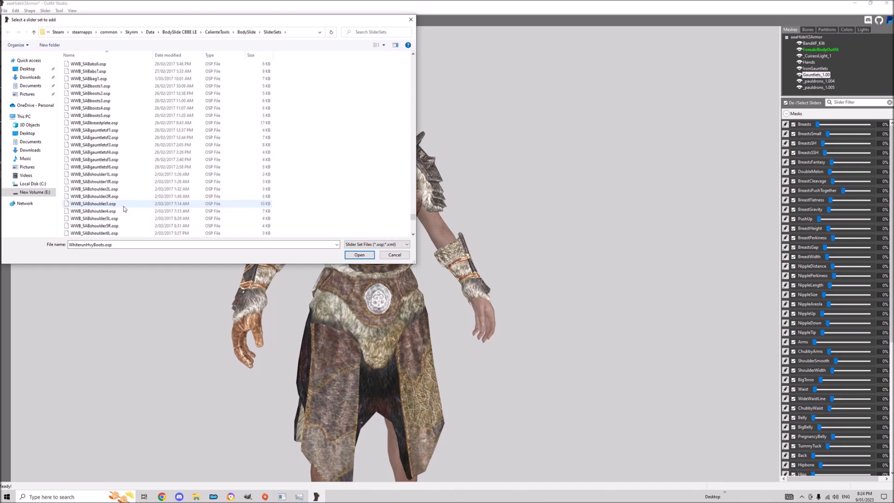
scroll(124, 209, "down", 10)
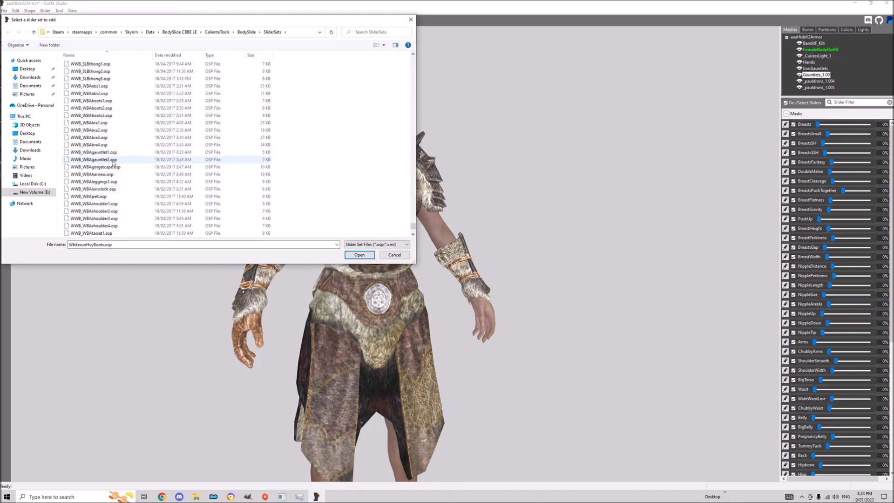
double_click(113, 159)
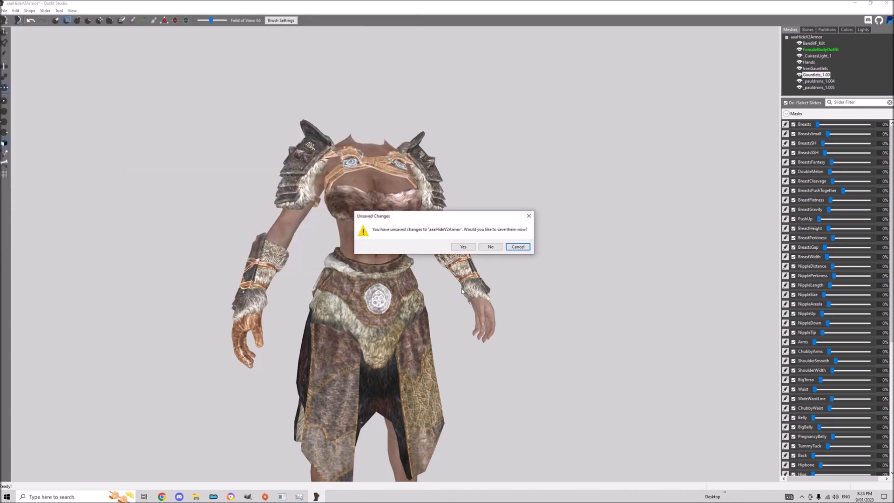
left_click(491, 247)
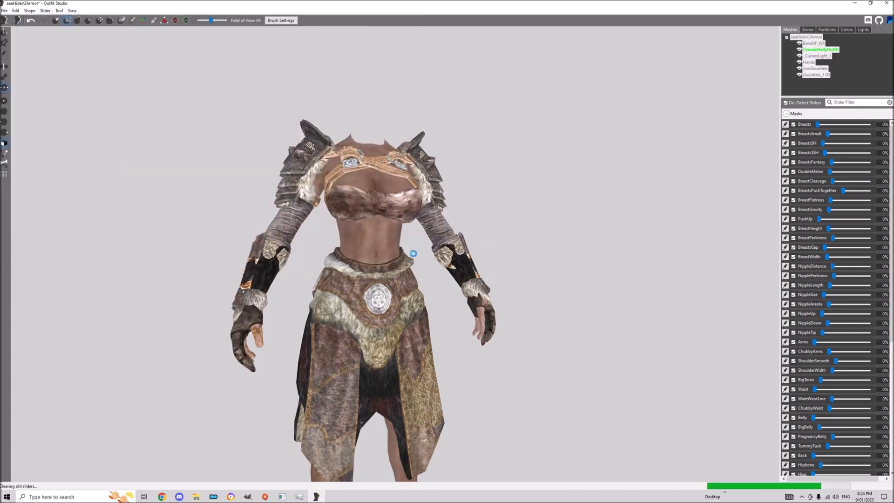
Hide the Gauntlets_1.00 mesh and both pauldron meshes together.
right_click_drag(294, 261, 411, 240)
scroll(816, 73, "down", 1)
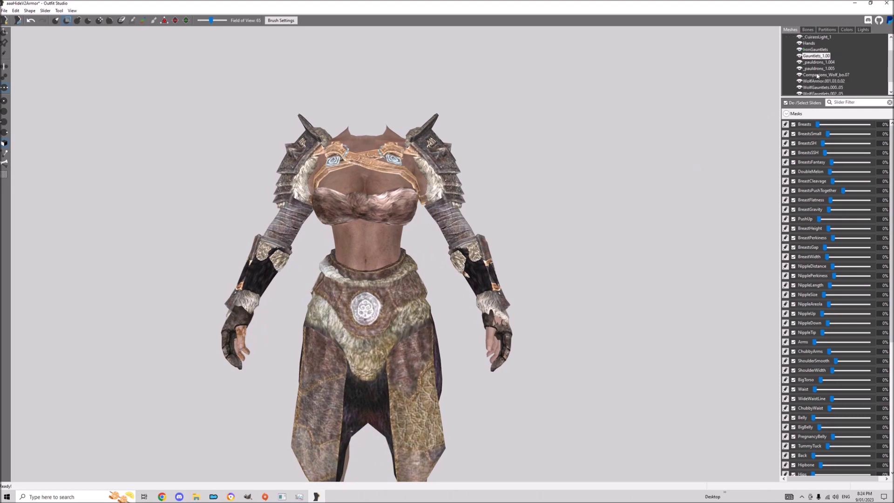
left_click(816, 69, "shift")
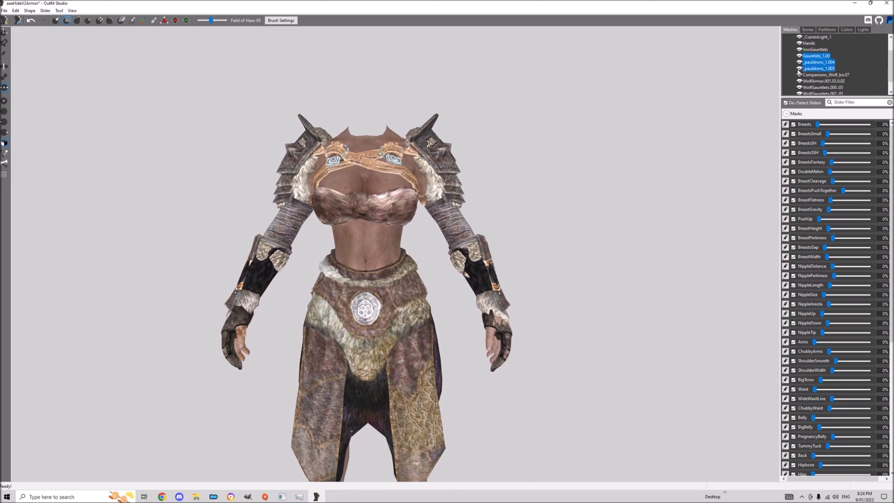
left_click(799, 69)
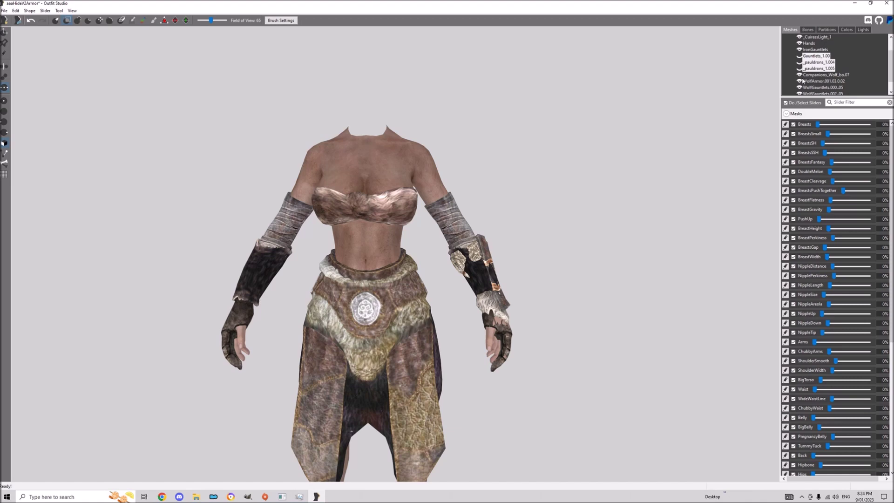
Hide the IronGauntlets mesh and select Companions_Wolf_bo.07 while checking the arm pieces on the body.
scroll(803, 80, "down", 1)
left_click(824, 62)
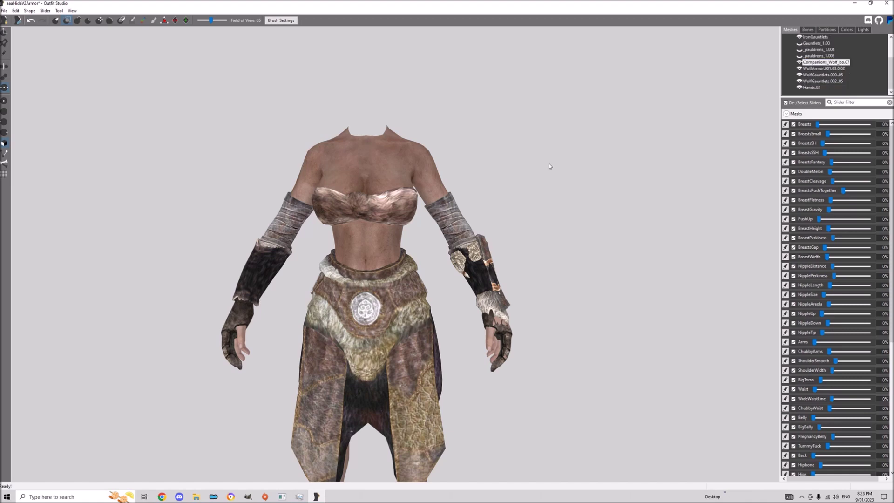
right_click_drag(548, 163, 459, 161)
right_click_drag(512, 146, 744, 72)
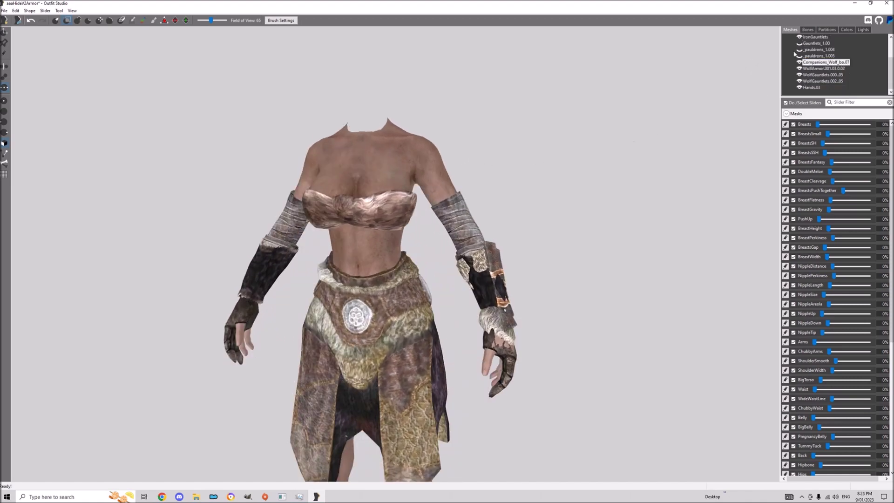
left_click(800, 37)
right_click_drag(633, 144, 598, 145)
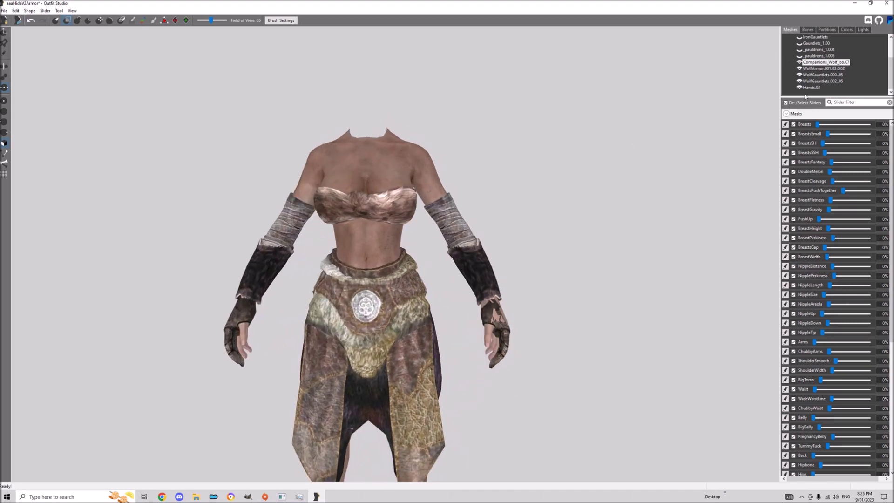
Hide and delete the WolfArmor.001, both WolfGauntlets and Hands.03 meshes, keeping only Companions_Wolf_bo.07 from the added set.
left_click(799, 88)
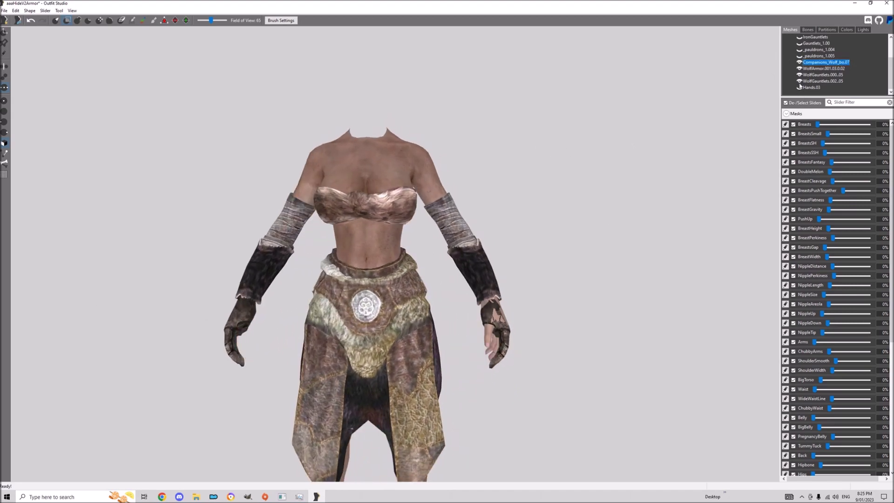
left_click(800, 81)
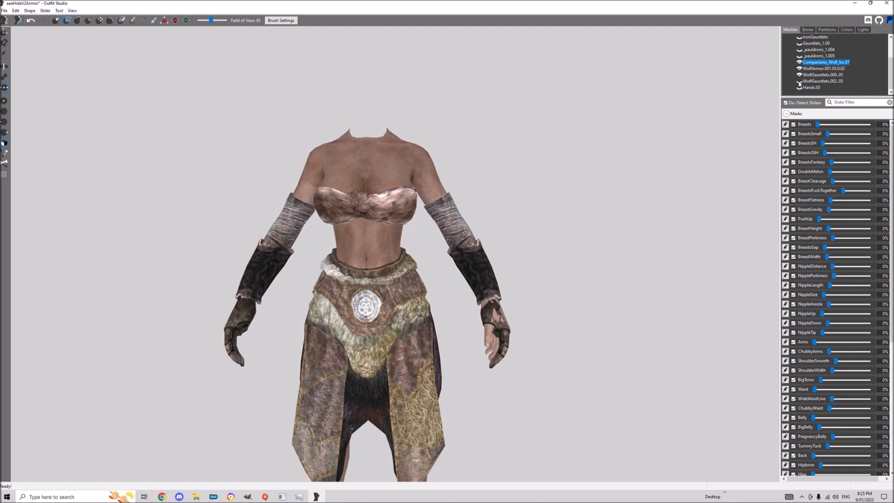
left_click(800, 76)
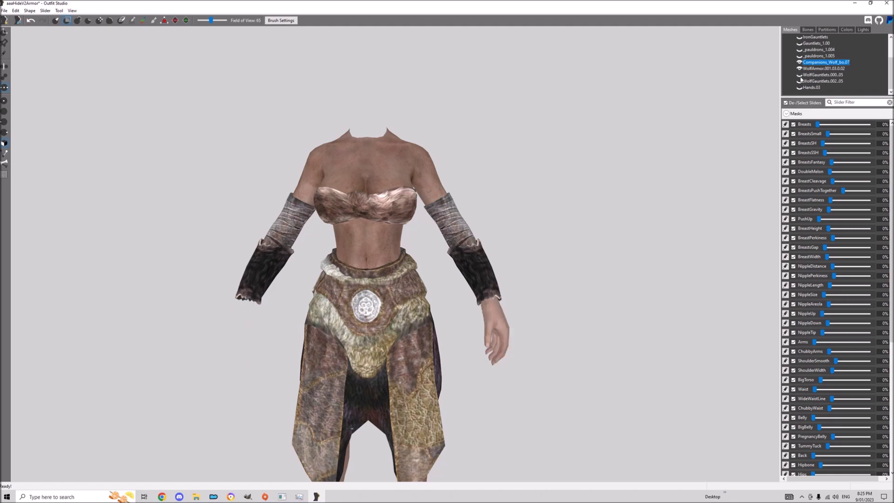
left_click(800, 69)
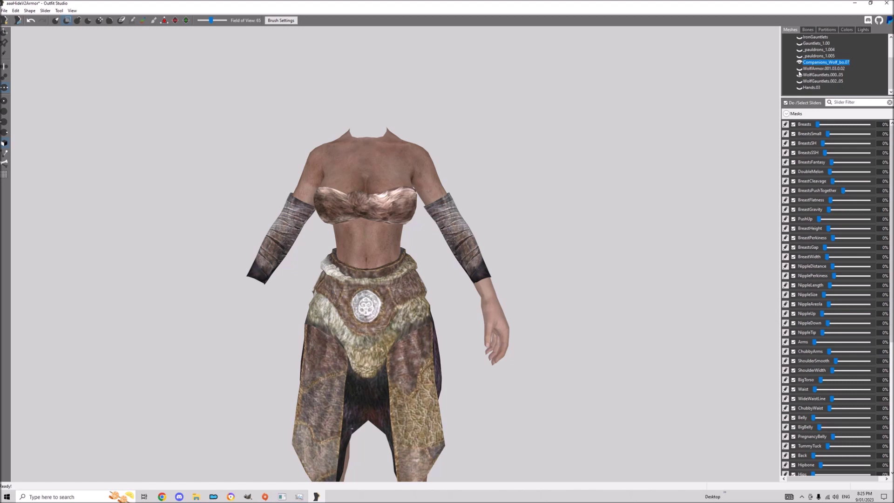
left_click(816, 69)
left_click(810, 88, "shift")
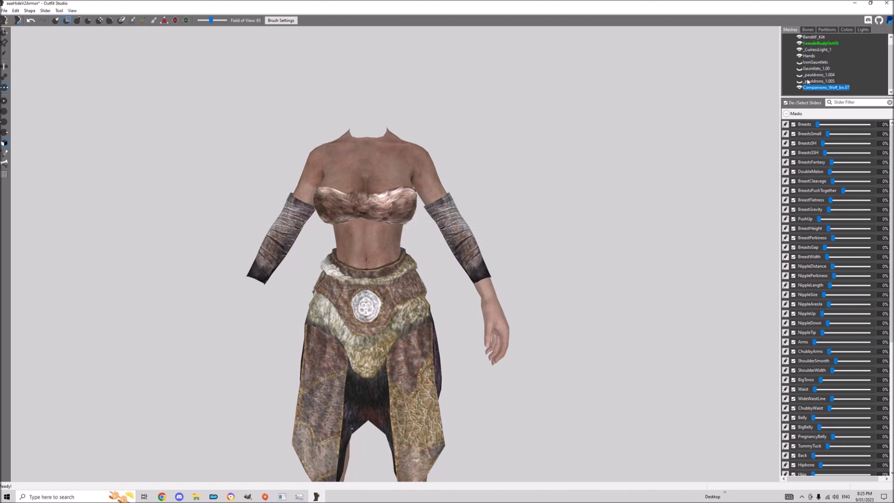
Show the _pauldrons_1.005 mesh again and make it the selected mesh.
left_click(799, 83)
left_click(799, 82)
left_click(800, 83)
left_click(799, 83)
left_click(799, 82)
left_click(818, 81)
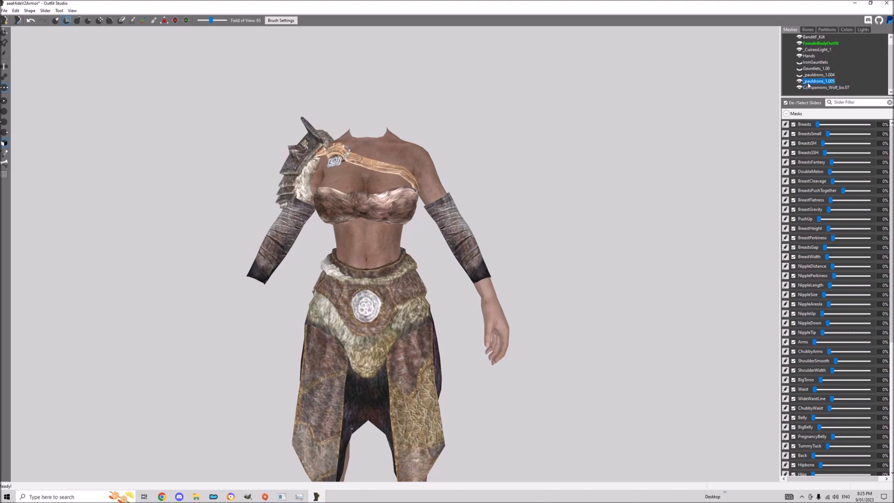
Increase the mesh volume of _pauldrons_1.005 along its lower edge, where it meets the arm wrap.
scroll(370, 185, "up", 5)
scroll(371, 185, "up", 5)
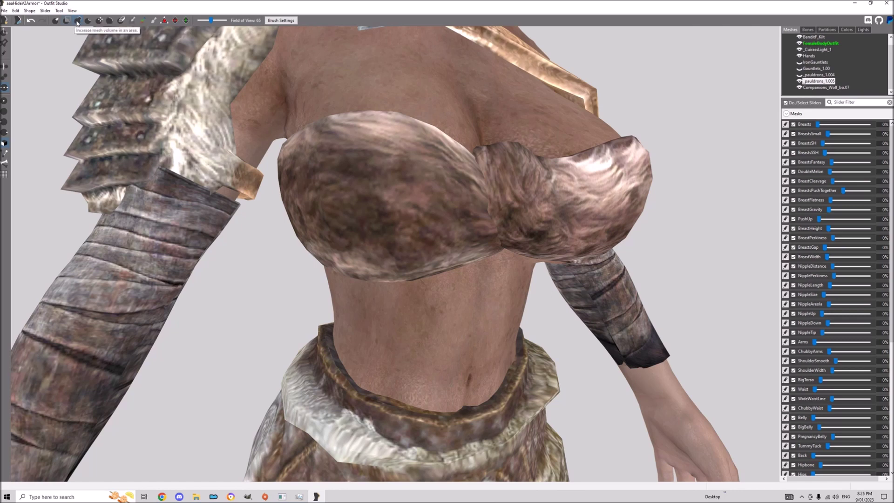
left_click(78, 20)
mouse_move(173, 177)
left_mouse_down()
mouse_move(176, 209)
mouse_move(172, 194)
mouse_move(144, 217)
mouse_move(139, 207)
left_mouse_up()
scroll(202, 111, "down", 3)
right_click_drag(202, 111, 235, 213)
scroll(236, 213, "down", 2)
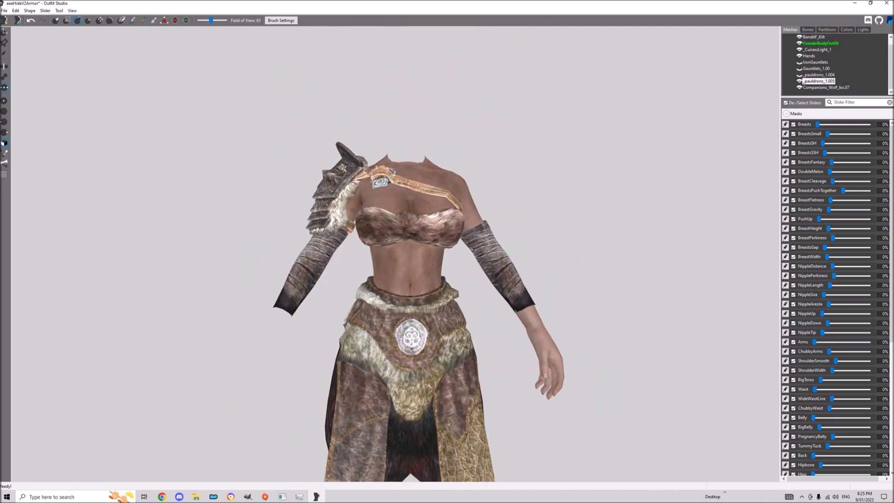
Show the opposite pauldron, _pauldrons_1.004, as a solid textured mesh.
left_click(799, 75)
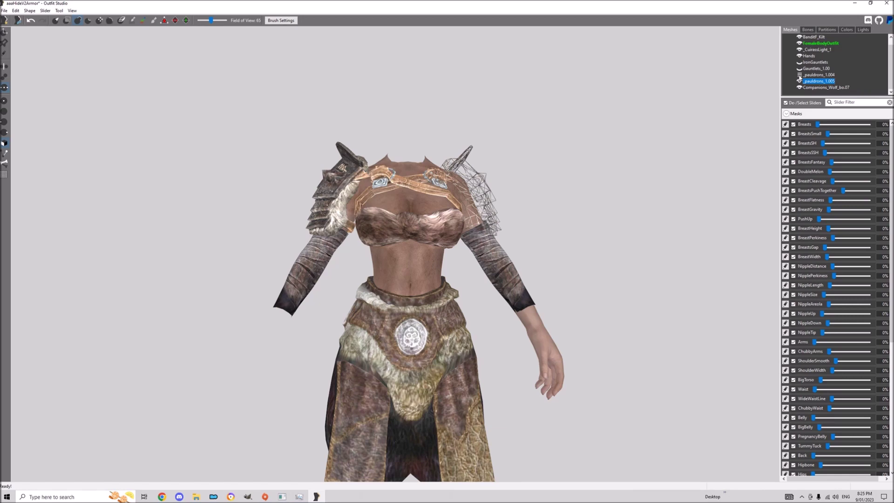
left_click(799, 76)
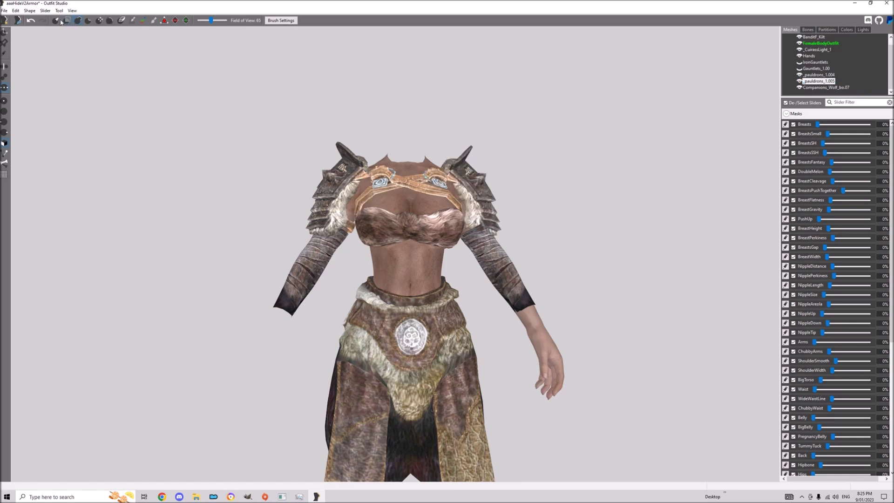
right_click_drag(471, 233, 511, 242)
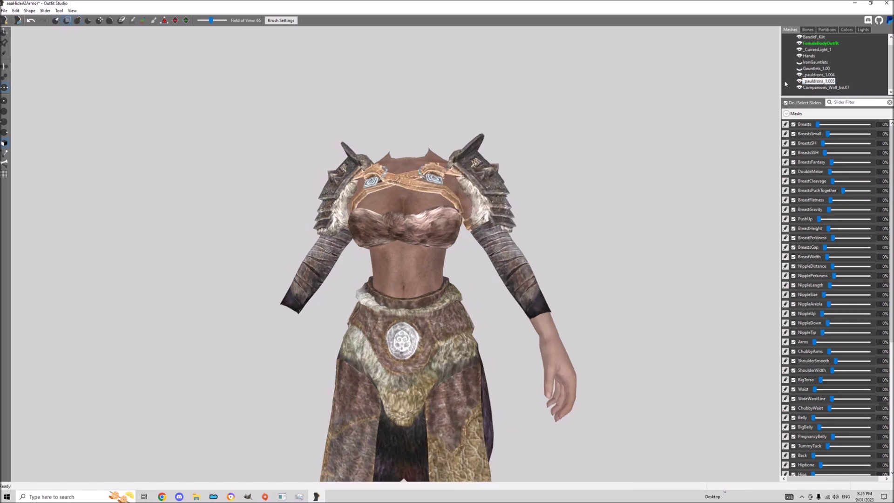
Mask the arm wrap of Companions_Wolf_bo.07 on the character's left arm, covering both its front and back.
left_click(826, 87)
mouse_move(485, 232)
left_mouse_down()
mouse_move(505, 247)
mouse_move(535, 302)
left_mouse_up()
mouse_move(510, 280)
right_mouse_down()
mouse_move(319, 250)
mouse_move(283, 302)
right_mouse_up()
left_click_drag(283, 302, 336, 240)
mouse_move(305, 246)
right_mouse_down()
mouse_move(486, 235)
mouse_move(268, 237)
mouse_move(233, 251)
right_mouse_up()
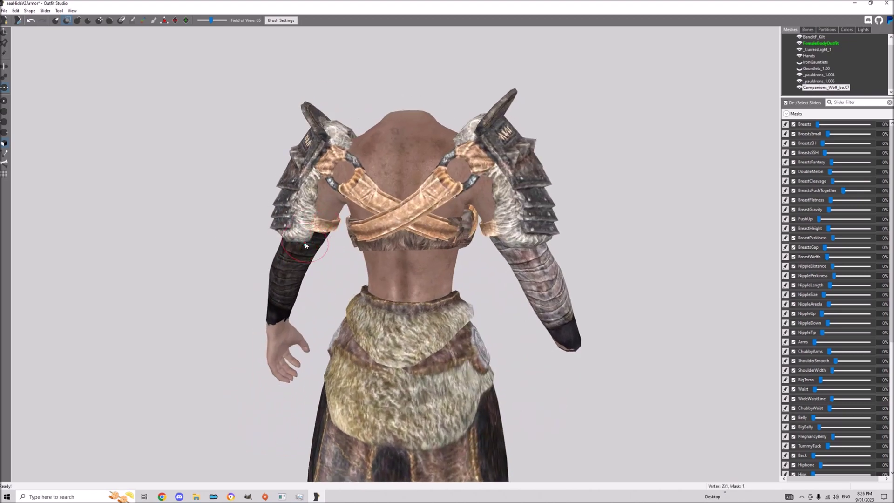
Invert the mask and delete the unmasked vertices of Companions_Wolf_bo.07 to remove the wrap from the character's left arm.
key("ctrl+i")
right_click(801, 88)
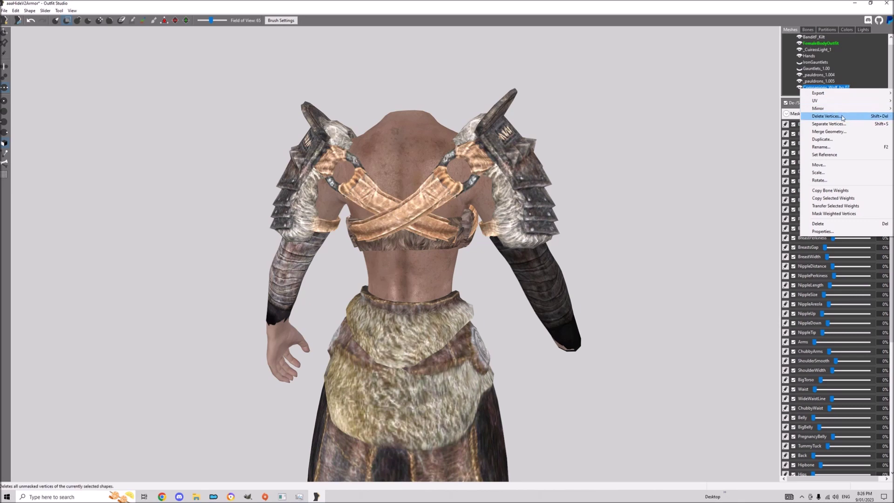
left_click(843, 116)
right_click_drag(333, 201, 545, 308)
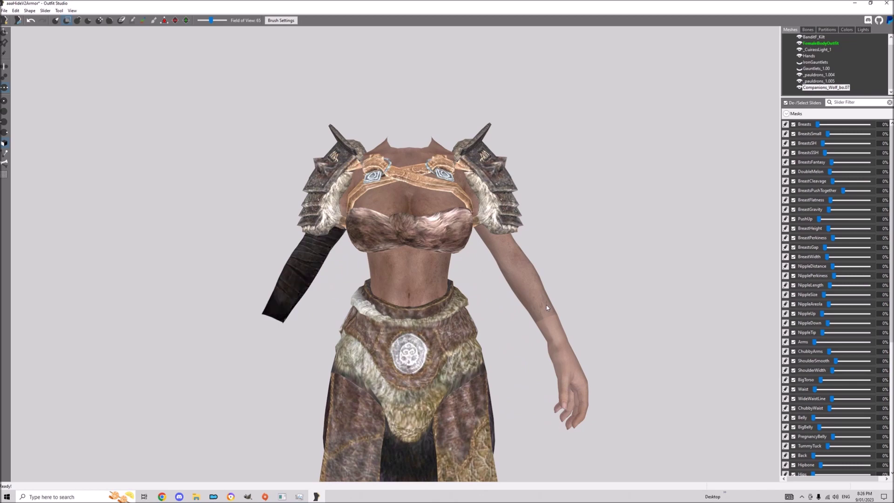
right_click(834, 93)
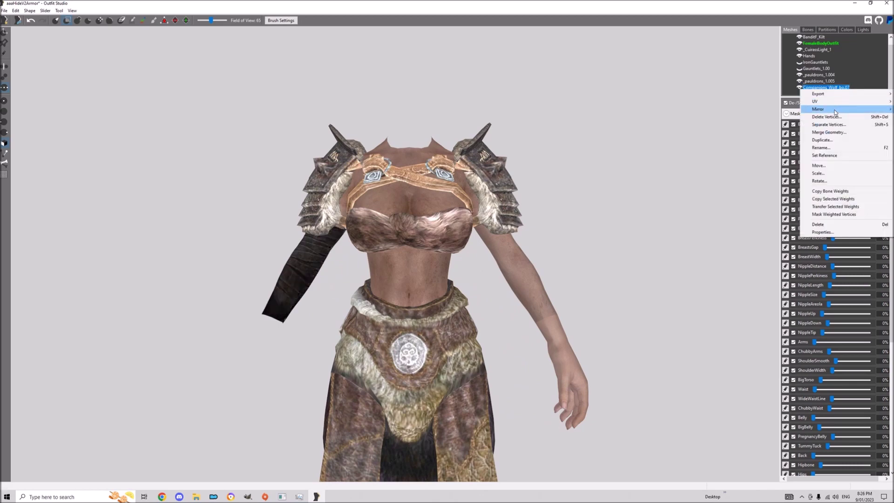
left_click(830, 118)
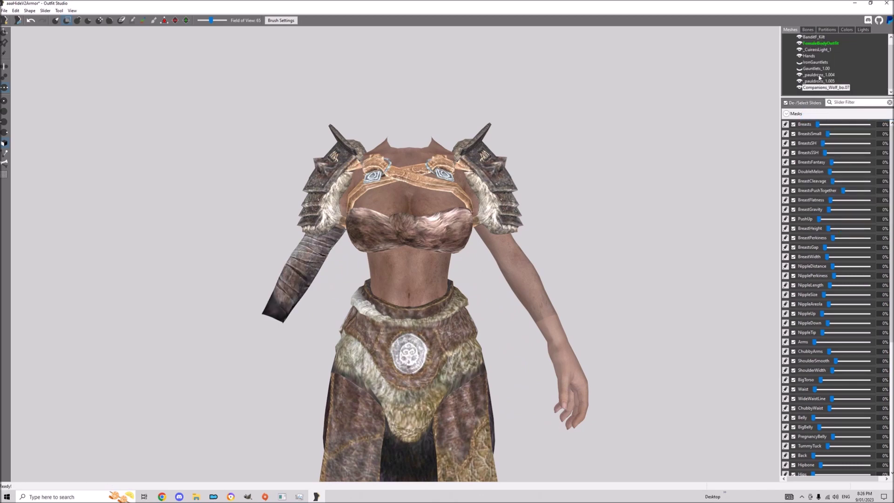
Show the Gauntlets_1.00 and IronGauntlets meshes again so both forearms are covered.
left_click(816, 68)
left_click(799, 68)
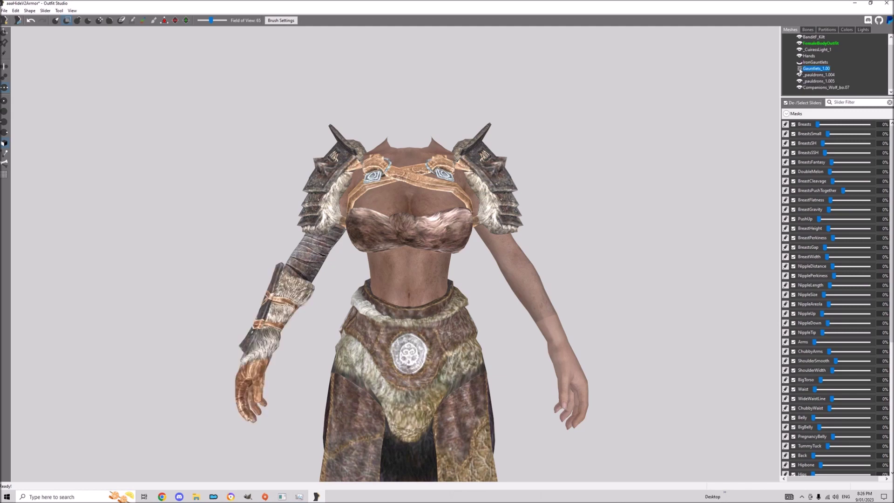
scroll(480, 219, "down", 2)
scroll(480, 219, "down", 2)
right_click_drag(480, 219, 499, 222)
left_click(800, 62)
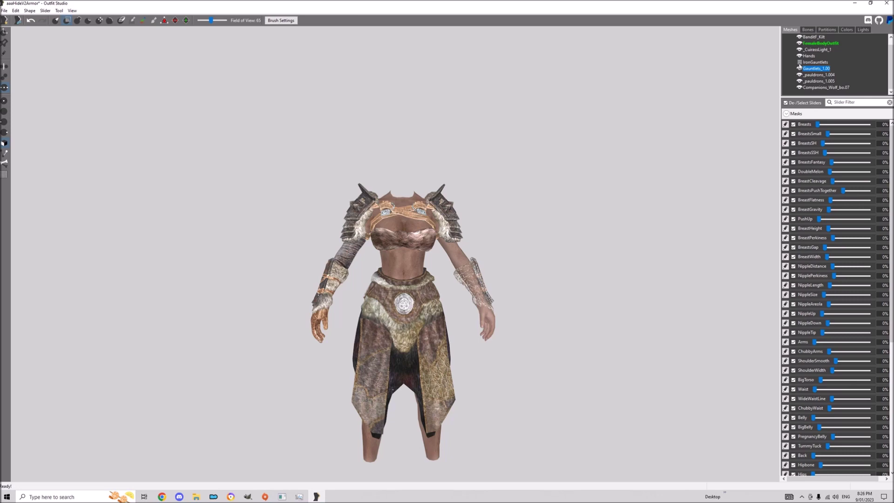
scroll(465, 299, "down", 2)
right_click_drag(465, 299, 114, 210)
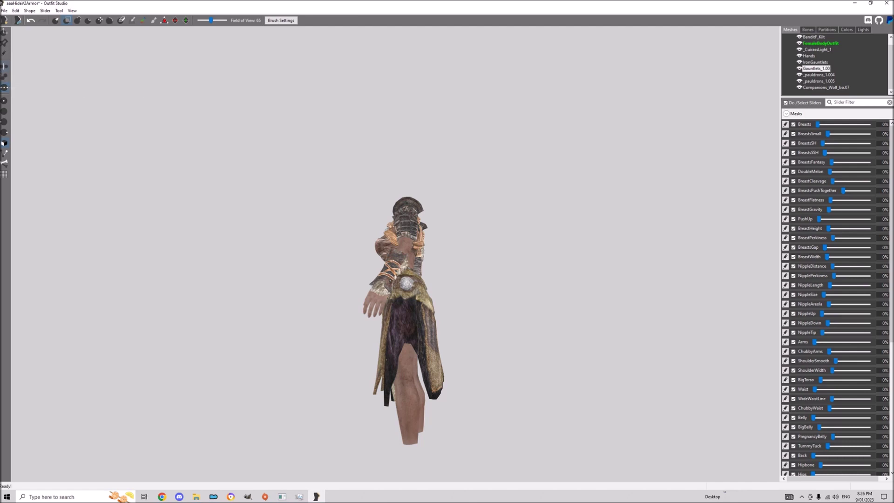
Add the VOBS Miner Pants HTD.osp project to the outfit without saving the pending changes.
left_click(3, 11)
left_click(23, 34)
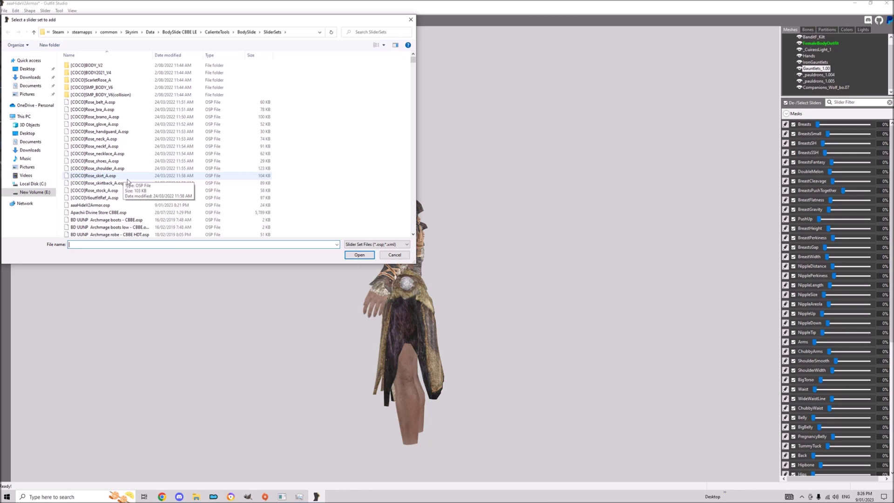
left_click(106, 169)
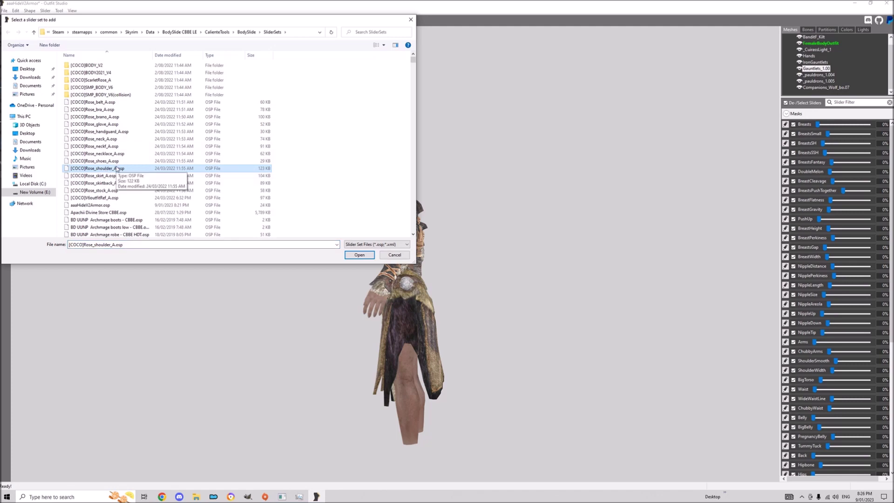
type("VOBS Miner Pants HTD")
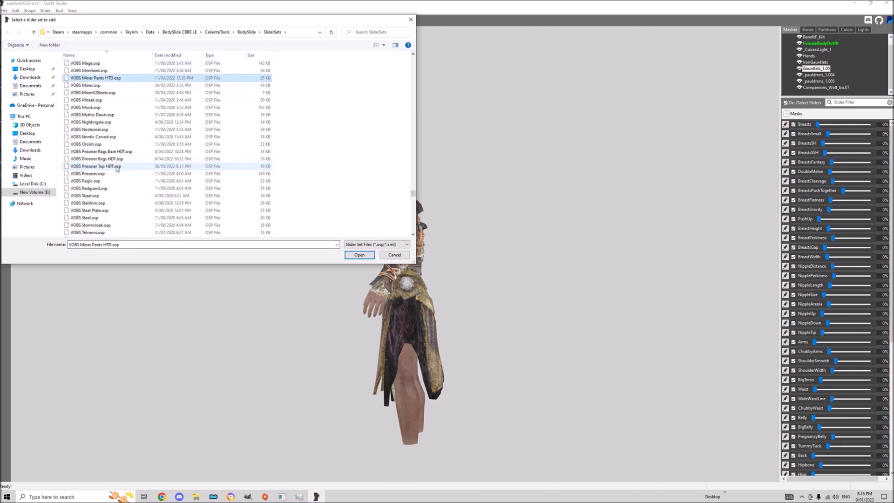
key("Return")
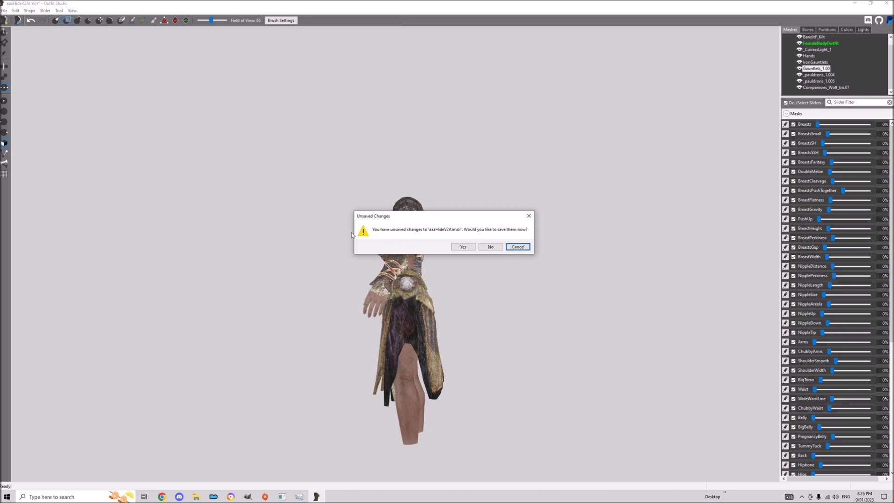
left_click(491, 246)
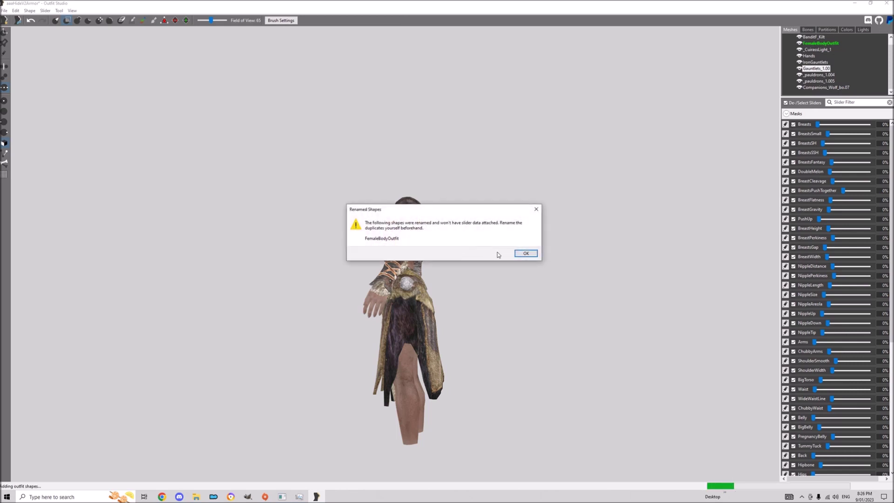
left_click(526, 255)
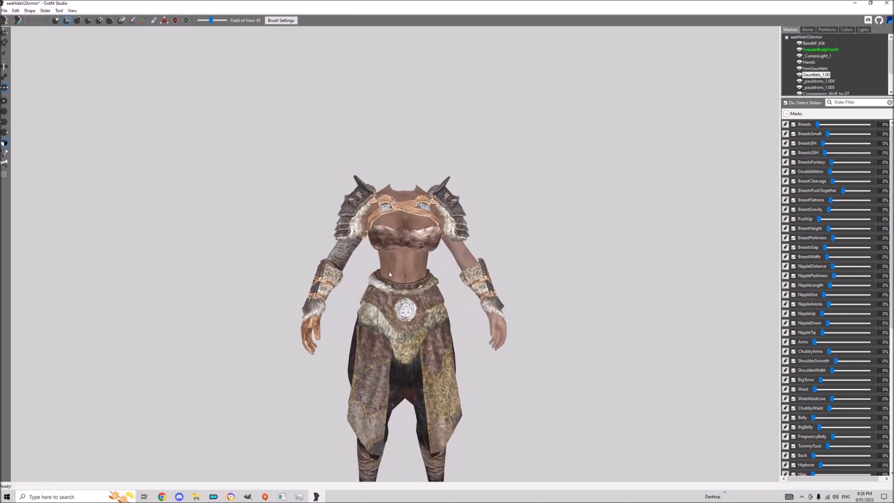
Delete the hidden FemaleBodyOutfit_outfit and Seven_Cleavage.003 meshes that came with the miner pants.
right_click_drag(412, 384, 363, 389)
right_click_drag(384, 423, 513, 405)
scroll(825, 83, "down", 2)
left_click(803, 88)
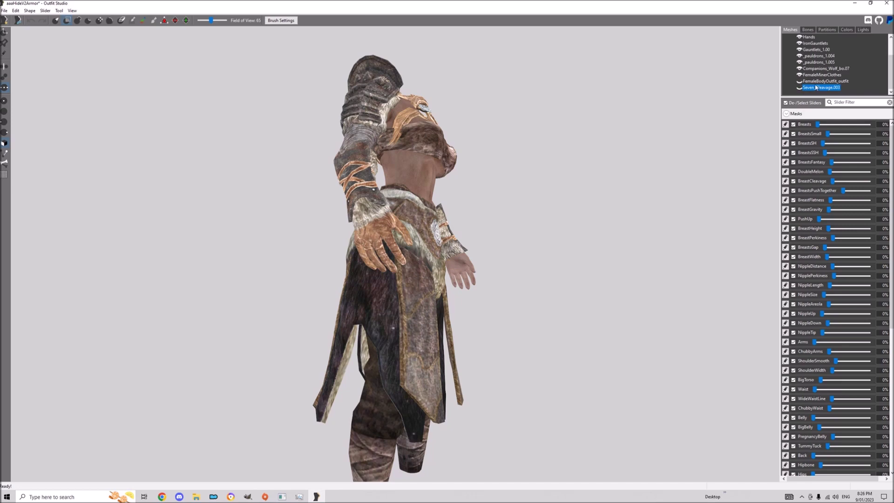
left_click(822, 82)
left_click(816, 88, "ctrl")
key("Delete")
key("Return")
right_click_drag(507, 211, 321, 229)
Add the WWB_BIBboots1.osp project to the outfit without saving the pending changes.
left_click(5, 11)
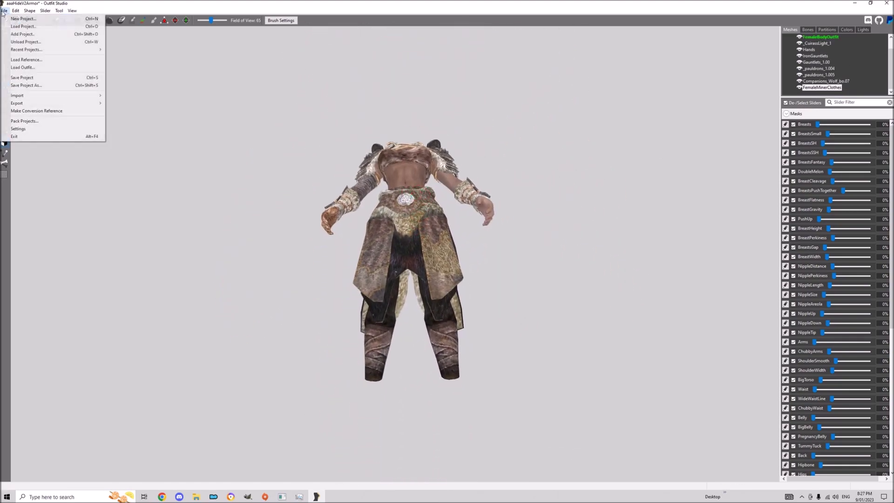
left_click(19, 36)
left_click(124, 181)
scroll(123, 182, "down", 15)
left_click(123, 203)
key("Home")
left_click(124, 203)
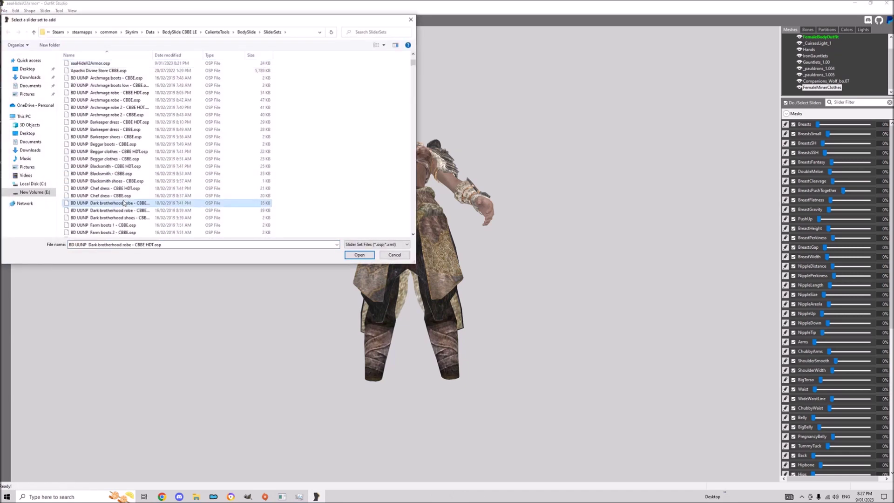
key("w")
scroll(124, 204, "down", 6)
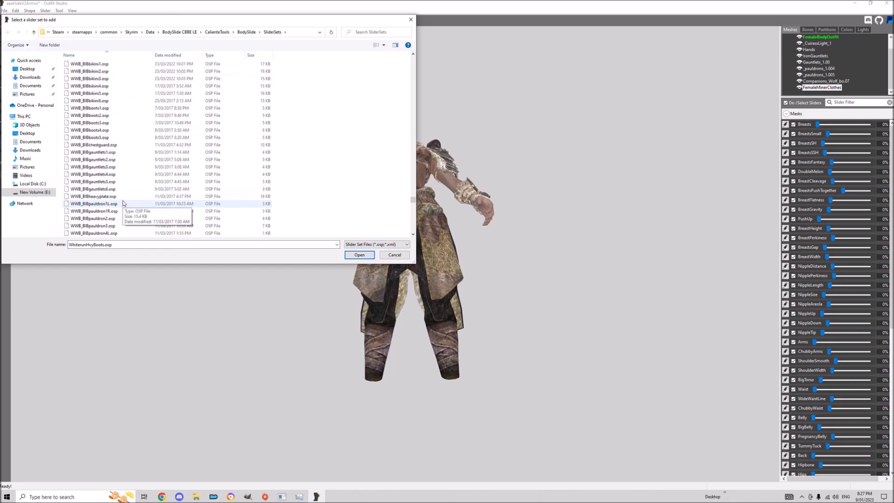
scroll(124, 203, "down", 2)
scroll(106, 73, "up", 1)
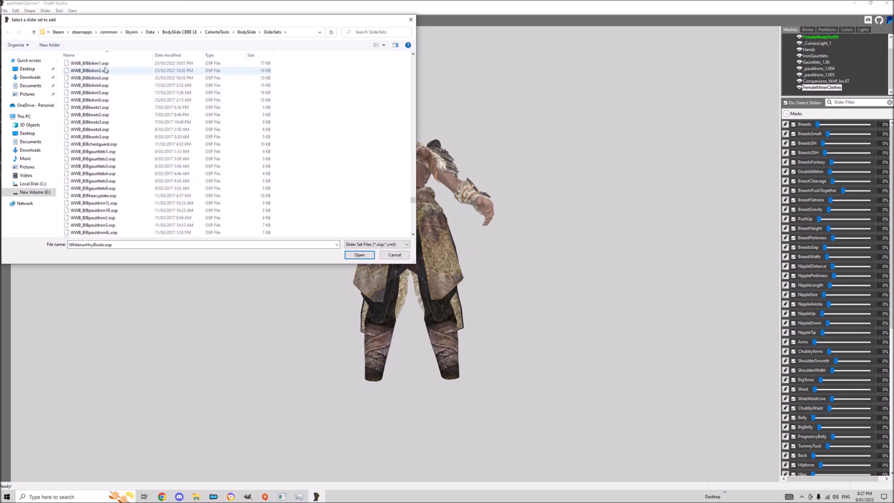
double_click(103, 108)
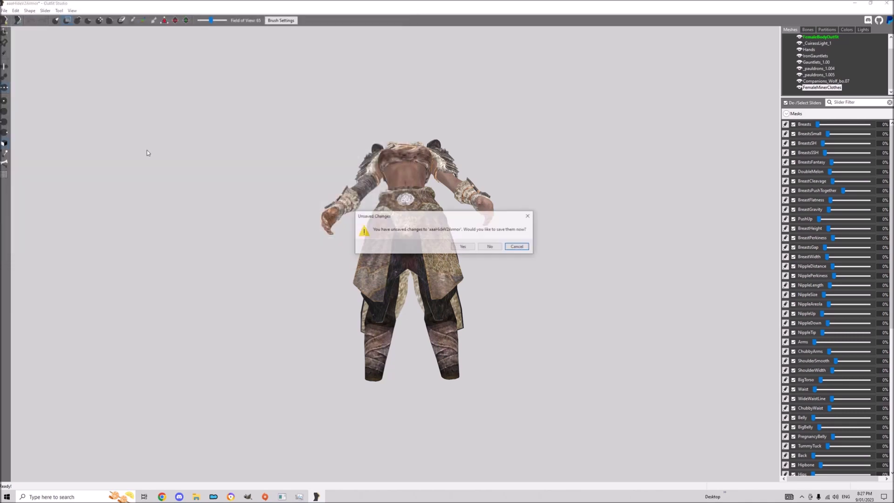
left_click(495, 247)
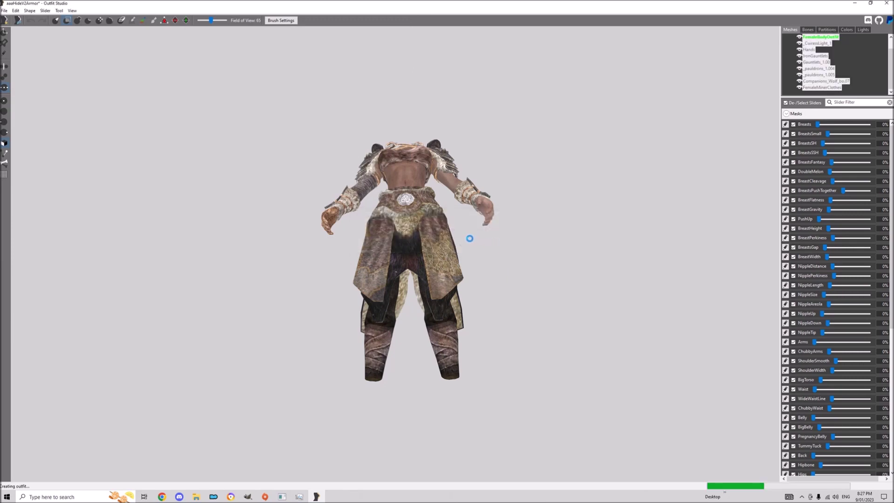
Use the Inflate brush on the side of the _CuirassLight_1 skirt mesh to push it out over the legwear.
right_click_drag(333, 259, 400, 257)
scroll(479, 176, "up", 2)
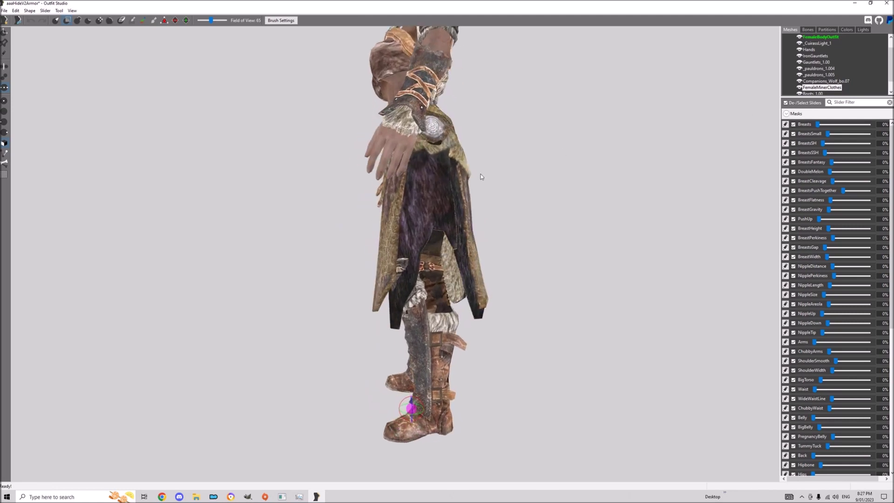
scroll(820, 77, "up", 1)
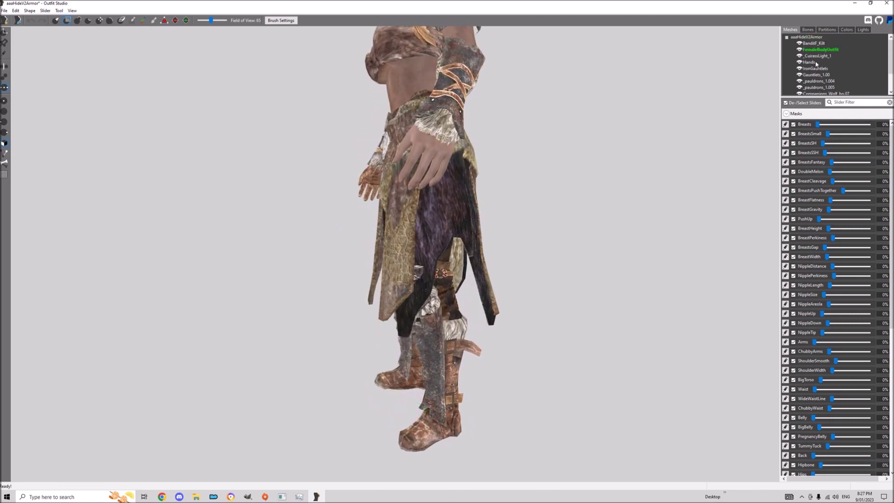
left_click(817, 56)
left_click(78, 20)
right_click_drag(312, 223, 359, 237)
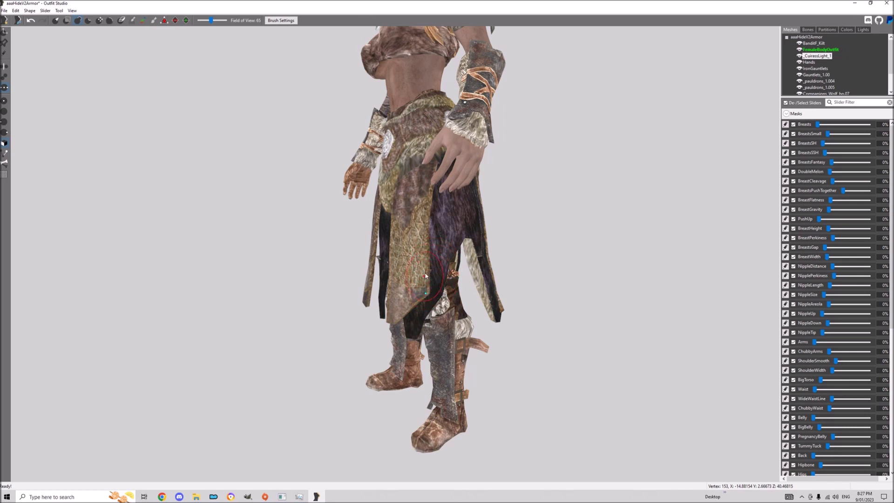
right_click_drag(430, 268, 490, 286)
scroll(458, 280, "up", 4)
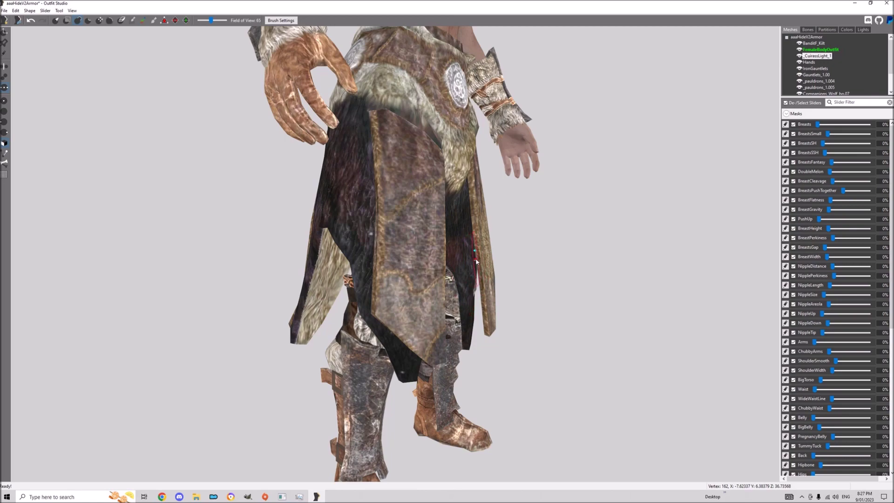
Inflate the inner skirt flaps of _CuirassLight_1 over both thighs where the boots' knee guards poke through.
right_click_drag(476, 301, 409, 215)
scroll(406, 214, "up", 3)
middle_click_drag(403, 213, 403, 120)
scroll(449, 186, "up", 4)
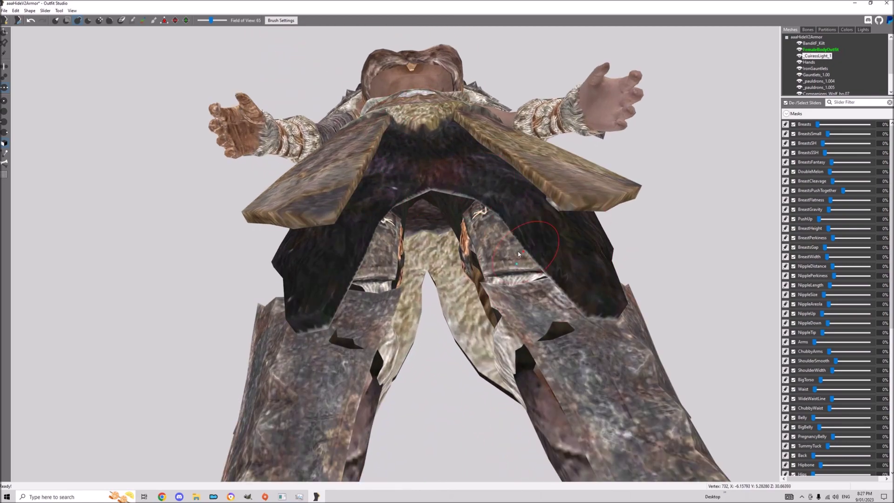
scroll(549, 246, "up", 3)
mouse_move(554, 268)
right_mouse_down()
mouse_move(494, 244)
mouse_move(476, 187)
right_mouse_up()
mouse_move(476, 187)
left_mouse_down()
mouse_move(493, 193)
mouse_move(477, 189)
left_mouse_up()
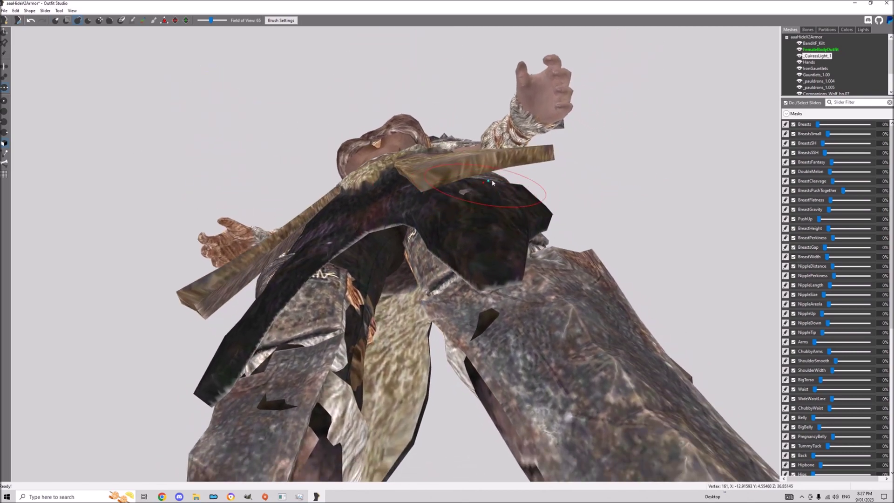
scroll(472, 215, "down", 3)
right_click_drag(471, 215, 315, 188)
scroll(316, 188, "up", 3)
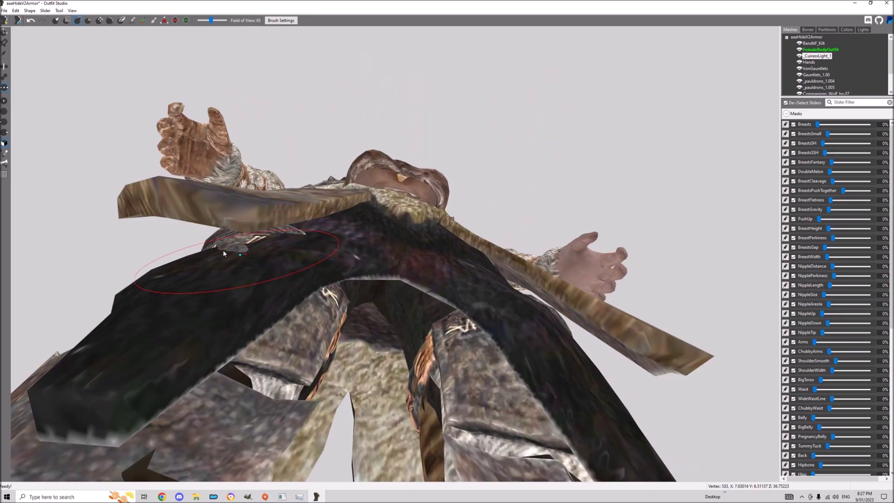
mouse_move(201, 244)
left_mouse_down()
mouse_move(312, 239)
mouse_move(211, 241)
mouse_move(223, 242)
left_mouse_up()
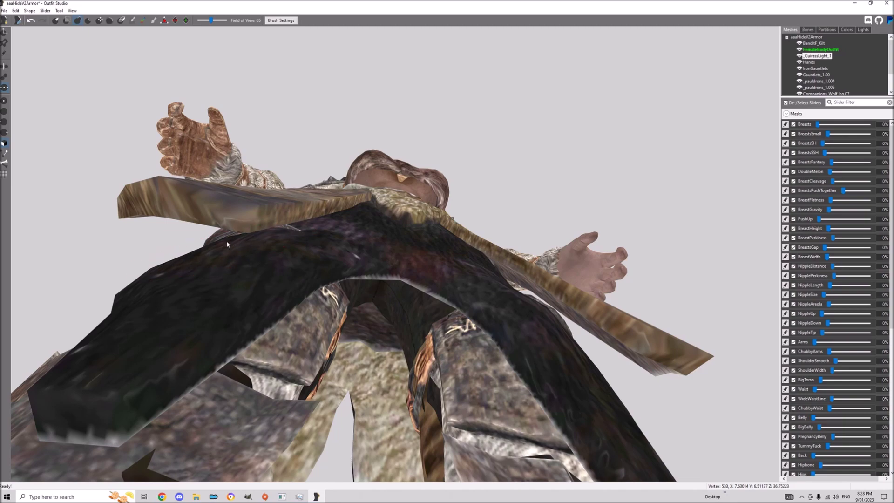
Hide every mesh except FemaleMinerClothes, Boots_1.00 and Boots_1.001.
scroll(384, 266, "down", 6)
right_click_drag(396, 264, 156, 241)
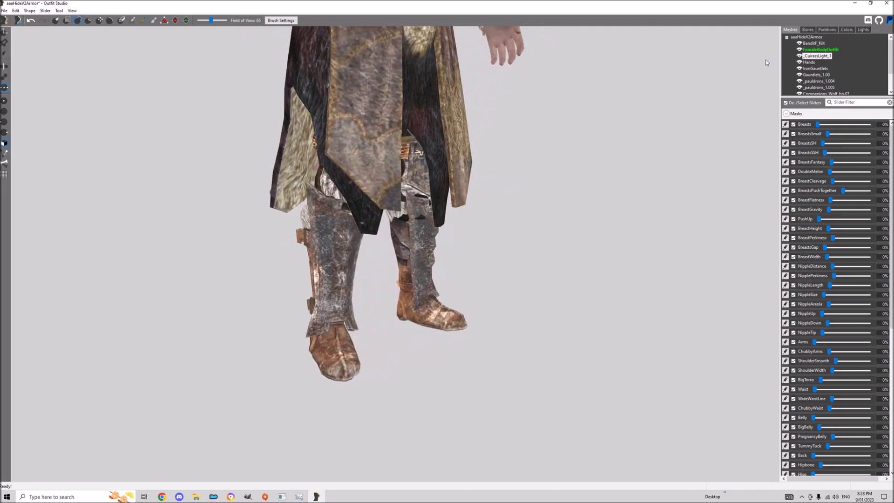
scroll(499, 212, "down", 5)
right_click_drag(499, 212, 429, 218)
middle_click_drag(428, 218, 411, 342)
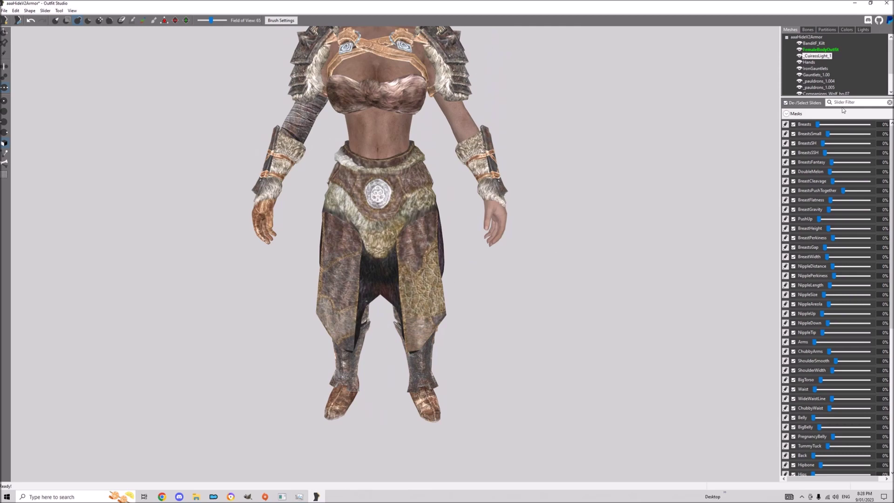
scroll(828, 91, "down", 2)
left_click_drag(815, 71, 811, 55)
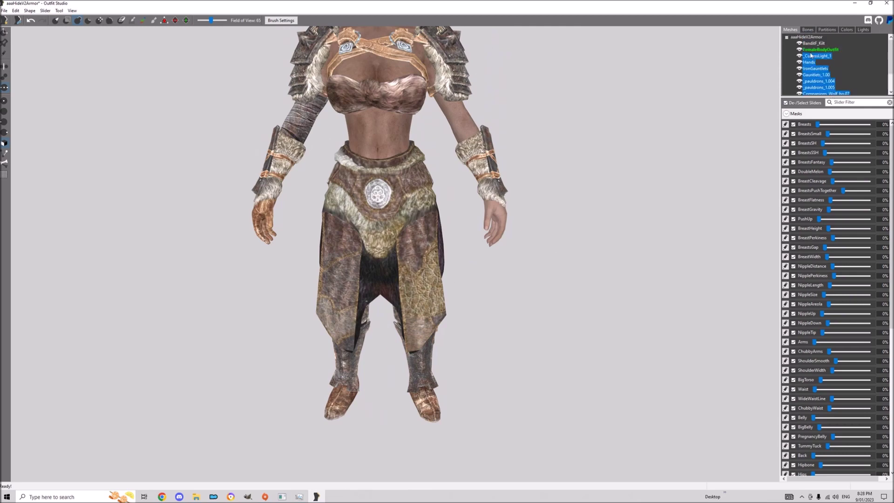
left_click(800, 49)
right_click_drag(501, 253, 476, 223)
scroll(820, 70, "down", 2)
Select Boots_1.00 and Boots_1.001 together and inflate the backs of the calves where the miner pants clip through.
left_click(807, 88)
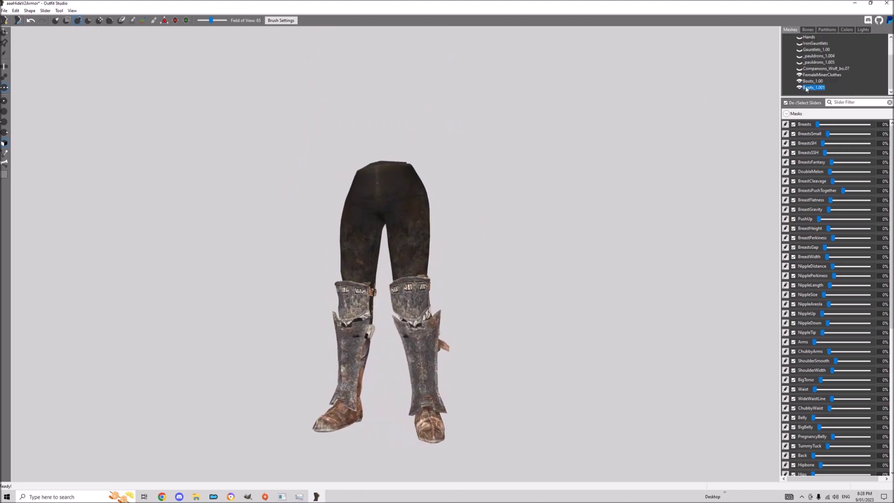
scroll(289, 338, "up", 4)
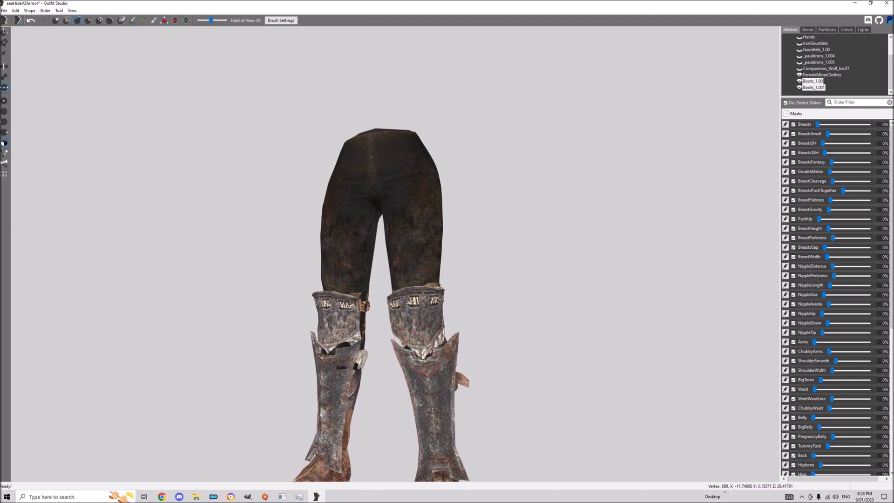
right_click_drag(426, 356, 295, 365)
right_click_drag(374, 325, 354, 324)
scroll(315, 326, "up", 3)
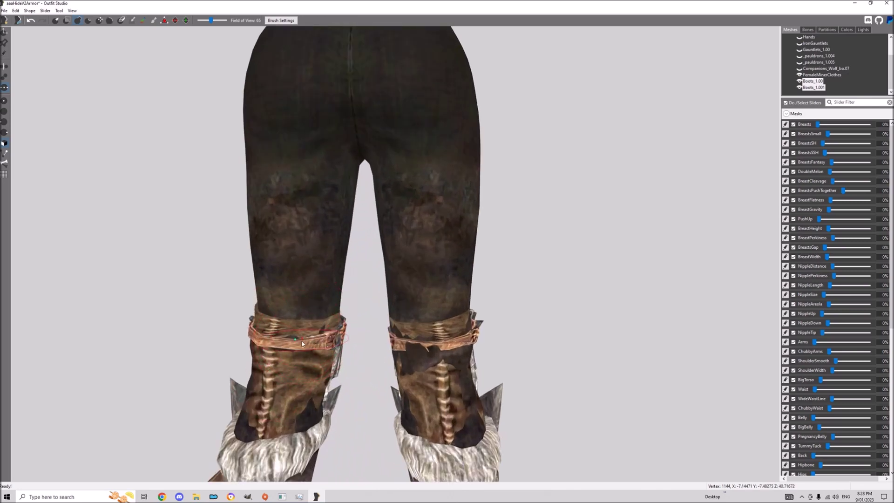
mouse_move(301, 344)
right_mouse_down()
mouse_move(263, 427)
mouse_move(320, 405)
right_mouse_up()
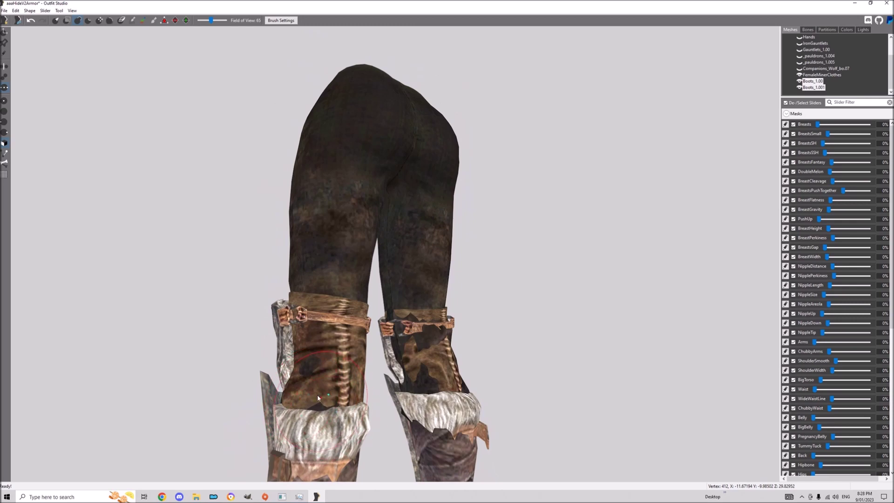
mouse_move(324, 409)
right_mouse_down()
mouse_move(319, 389)
mouse_move(316, 405)
mouse_move(292, 420)
right_mouse_up()
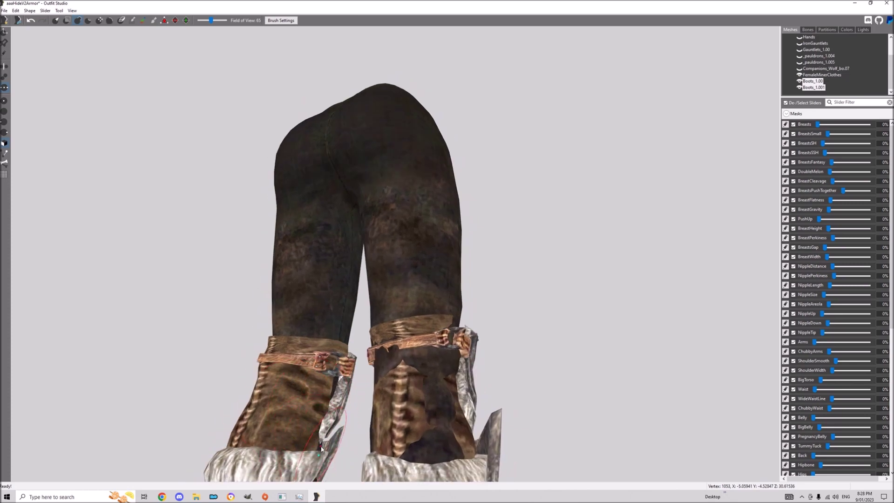
mouse_move(317, 440)
right_mouse_down()
mouse_move(312, 427)
mouse_move(444, 326)
right_mouse_up()
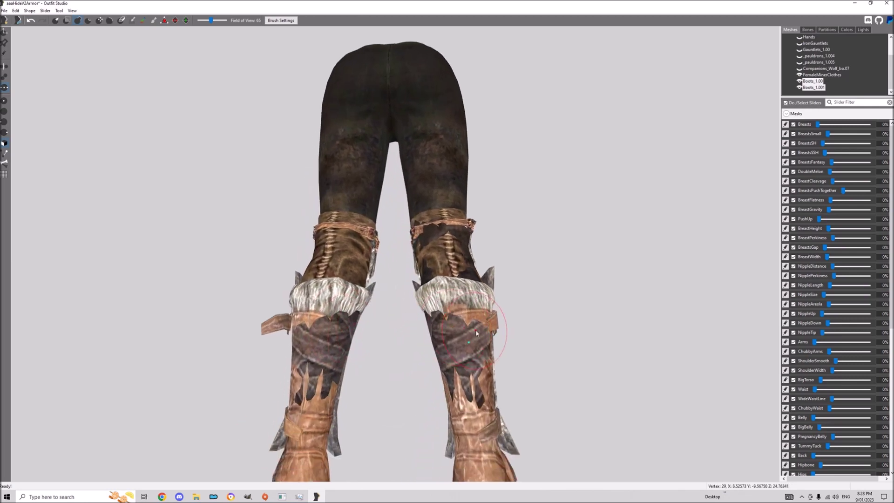
mouse_move(466, 347)
right_mouse_down()
mouse_move(524, 339)
mouse_move(489, 334)
right_mouse_up()
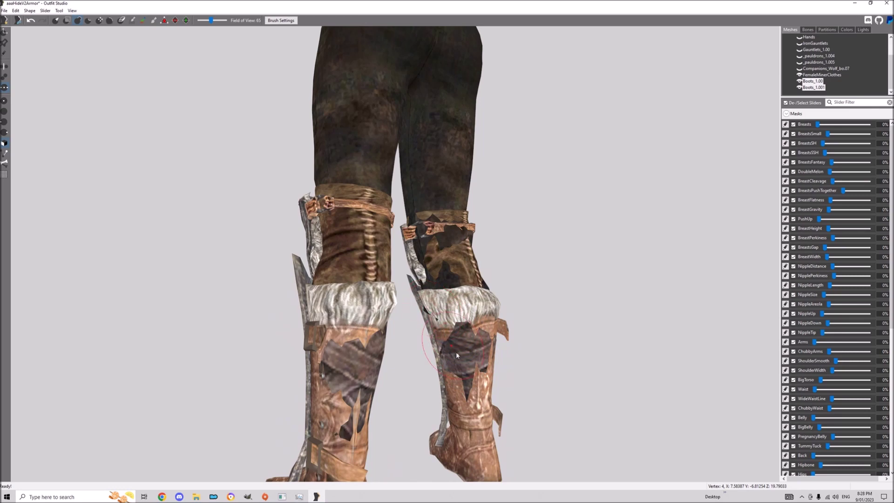
mouse_move(470, 357)
left_mouse_down()
mouse_move(447, 348)
mouse_move(463, 336)
mouse_move(500, 347)
mouse_move(489, 354)
left_mouse_up()
mouse_move(364, 416)
left_mouse_down()
mouse_move(368, 401)
mouse_move(326, 372)
mouse_move(354, 396)
mouse_move(352, 357)
left_mouse_up()
Inflate the rest of the left boot's calf to cover the remaining patches of pants.
right_click_drag(352, 358, 393, 475)
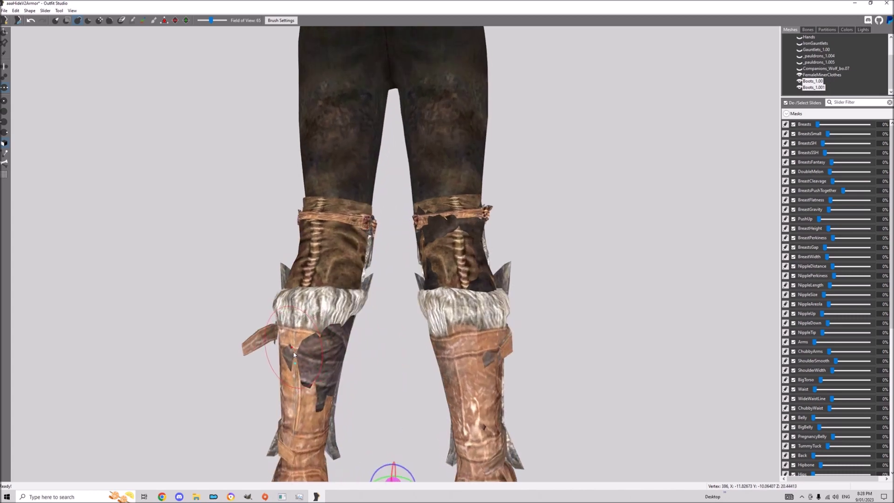
mouse_move(310, 379)
right_mouse_down()
mouse_move(229, 369)
mouse_move(343, 328)
right_mouse_up()
left_click_drag(319, 371, 338, 350)
right_click_drag(351, 339, 354, 339)
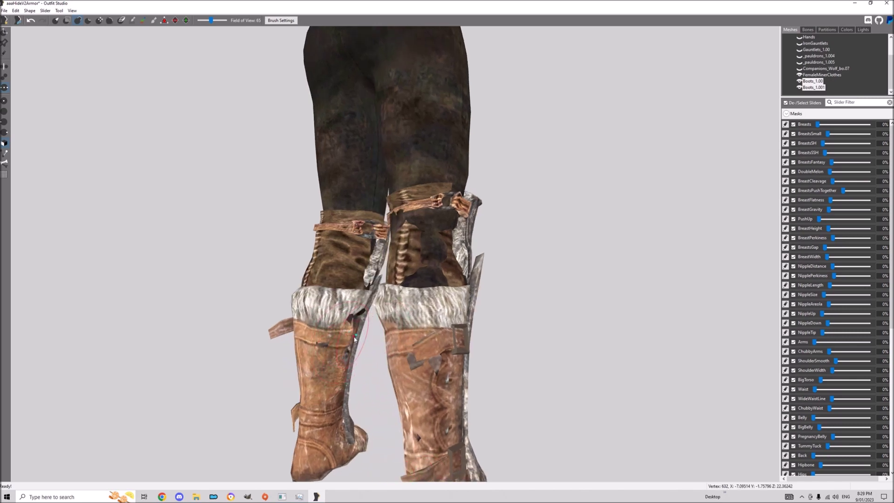
Inflate the back of the right boot below the knee strap and check both knee sections from all sides for clipping.
mouse_move(446, 230)
right_mouse_down()
mouse_move(471, 325)
mouse_move(409, 325)
right_mouse_up()
mouse_move(423, 291)
left_mouse_down()
mouse_move(472, 238)
mouse_move(409, 289)
left_mouse_up()
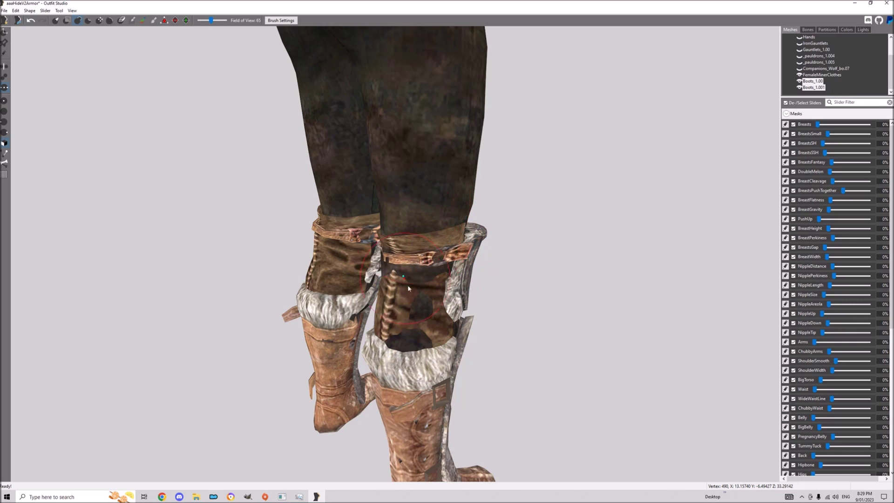
mouse_move(419, 345)
right_mouse_down()
mouse_move(394, 442)
mouse_move(384, 256)
mouse_move(395, 443)
mouse_move(366, 259)
mouse_move(342, 259)
right_mouse_up()
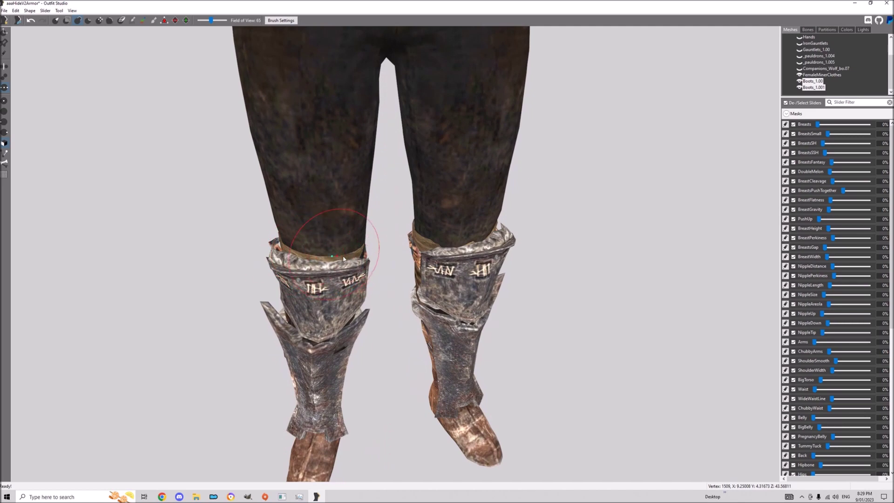
right_click_drag(340, 259, 375, 242)
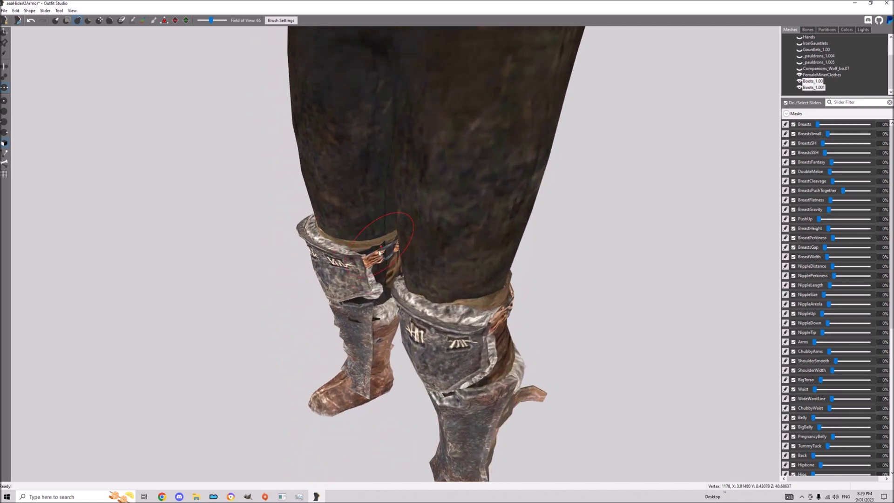
right_click_drag(380, 261, 471, 290)
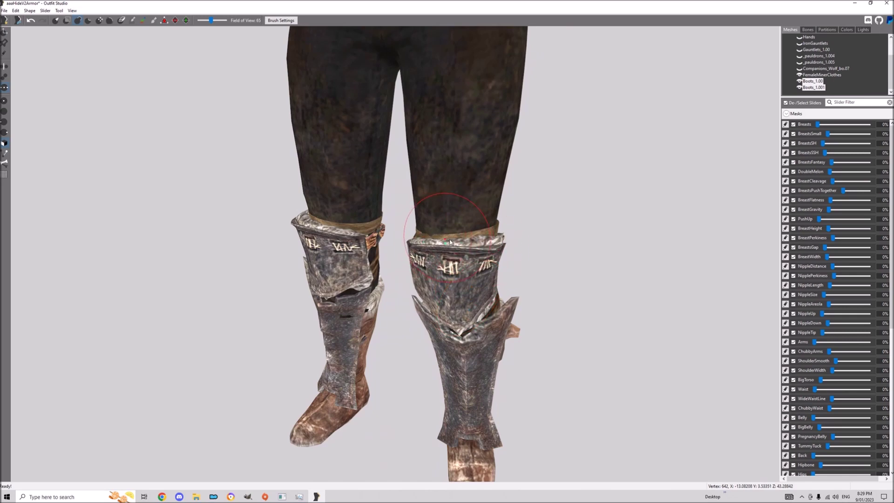
right_click_drag(446, 242, 281, 250)
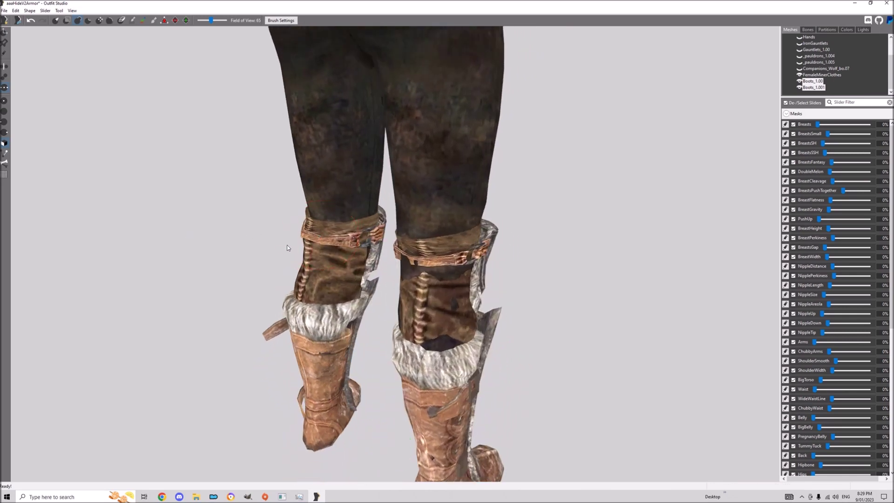
right_click_drag(338, 256, 298, 233)
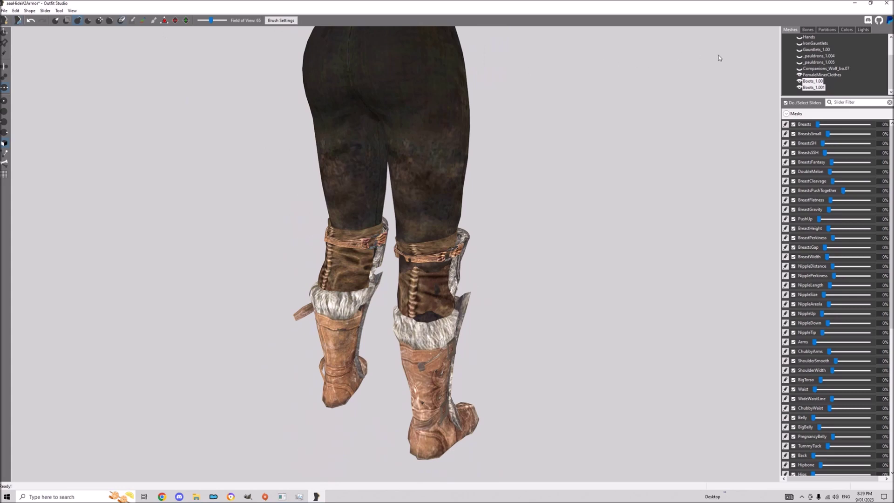
Add a second partition to the FemaleMinerClothes mesh and set its type to 38 SBP_38_CALVES.
left_click(810, 76)
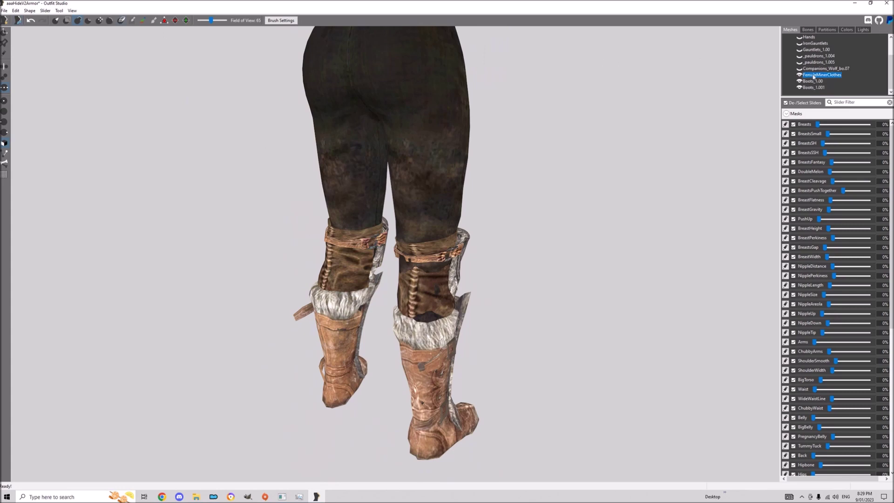
left_click(826, 29)
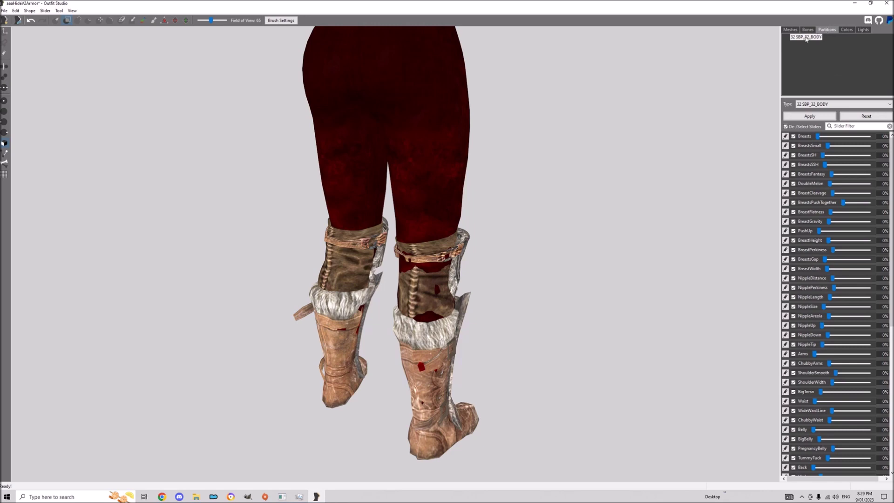
right_click(807, 39)
left_click(824, 41)
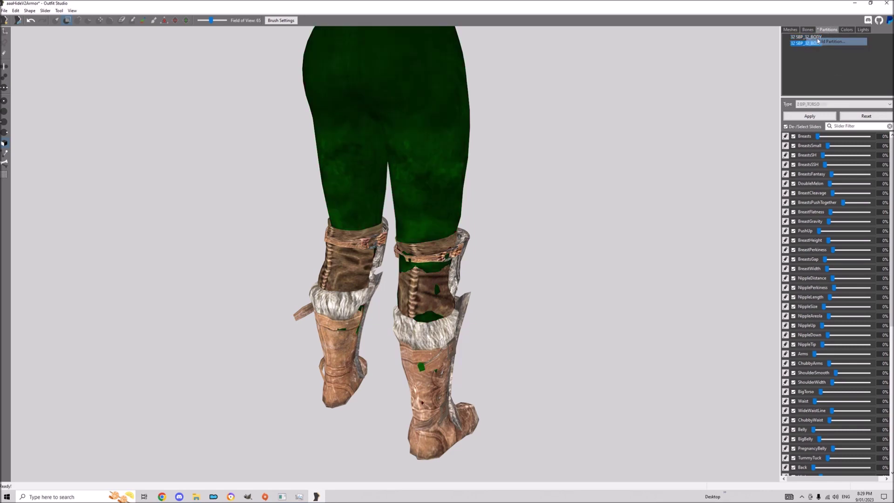
left_click(832, 104)
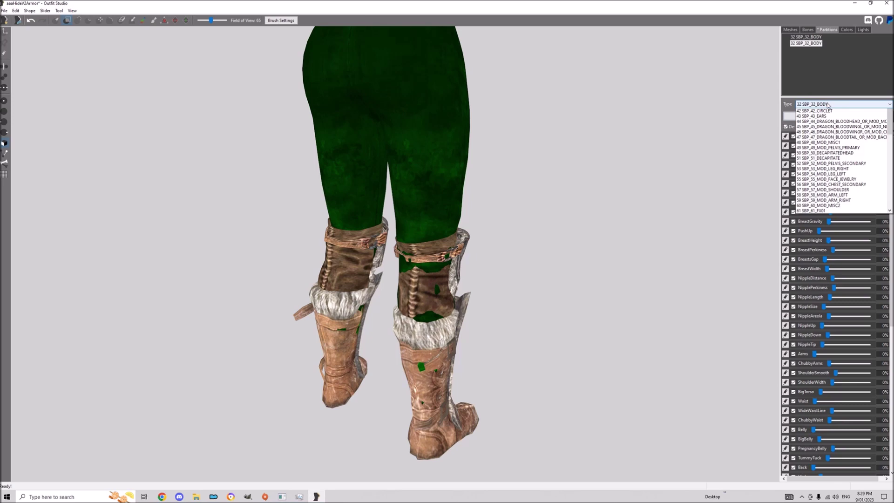
scroll(836, 123, "up", 1)
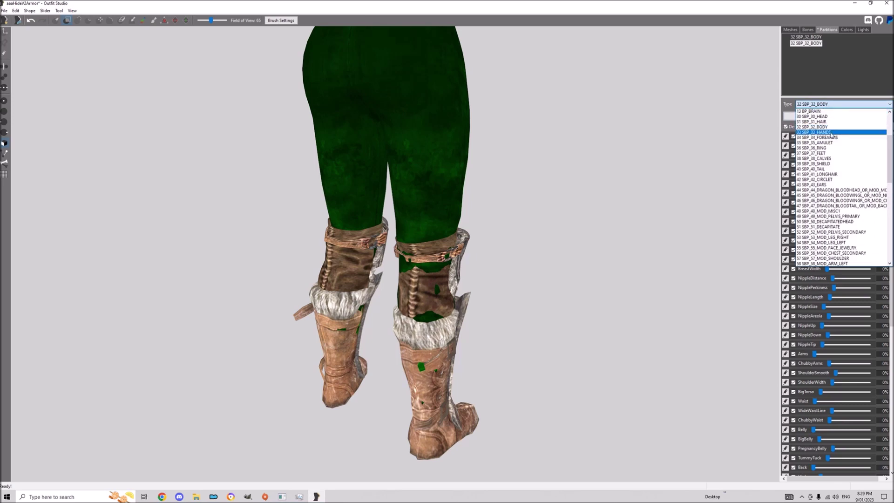
left_click(825, 159)
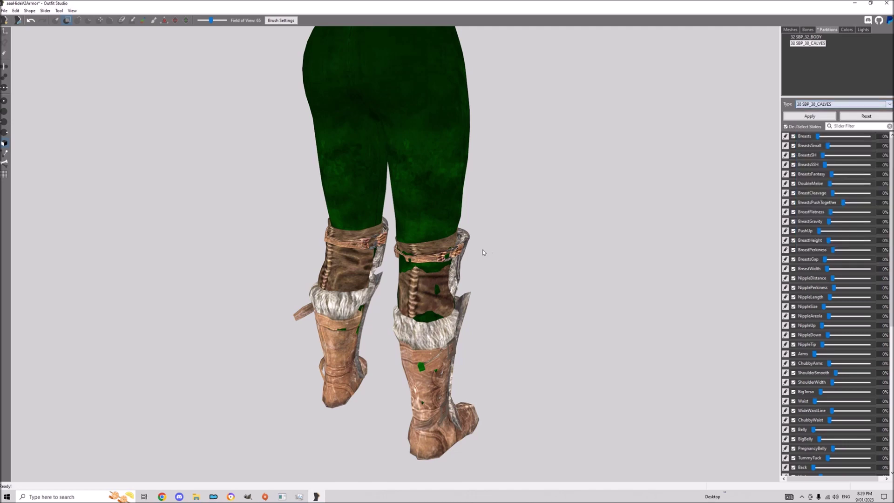
Paint the lower right leg of the miner pants, from the knee strap down into the boot, into the 38 SBP_38_CALVES partition.
left_click_drag(423, 359, 423, 420)
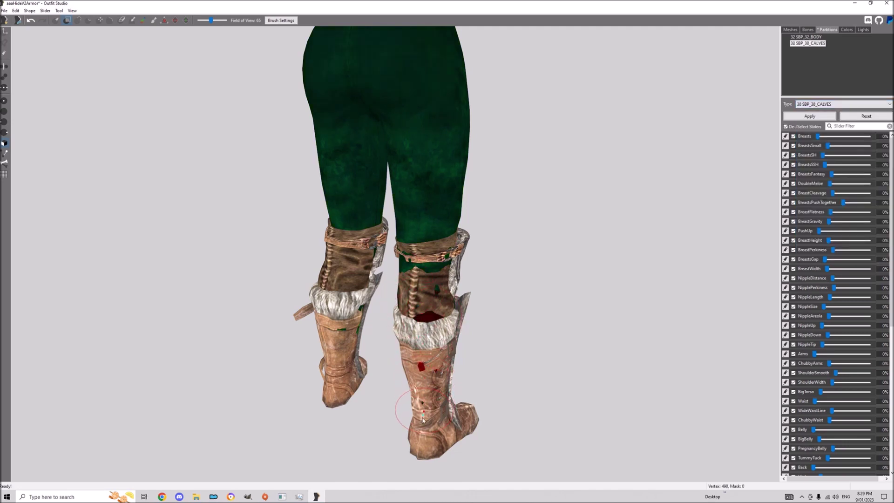
right_click_drag(430, 276, 487, 277)
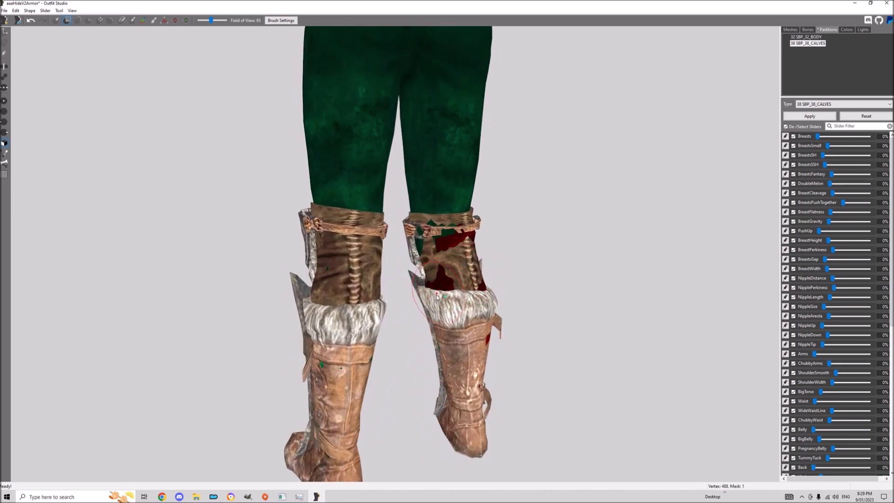
right_click_drag(434, 274, 399, 200)
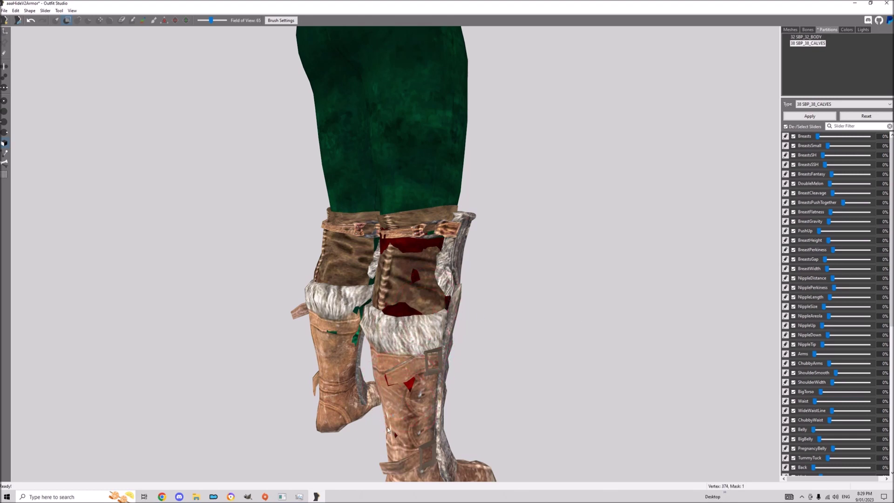
right_click_drag(388, 429, 343, 359)
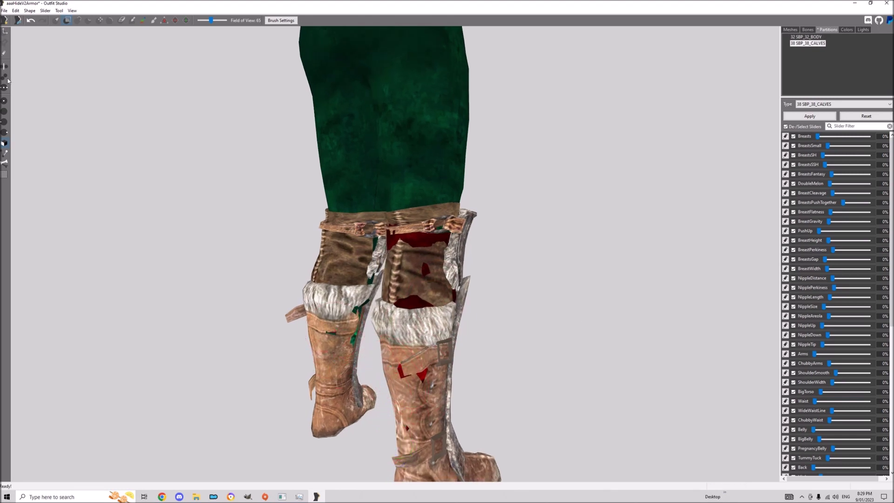
Paint the other lower leg of the pants into the 38 SBP_38_CALVES partition and apply the pending partition changes.
left_click(353, 338)
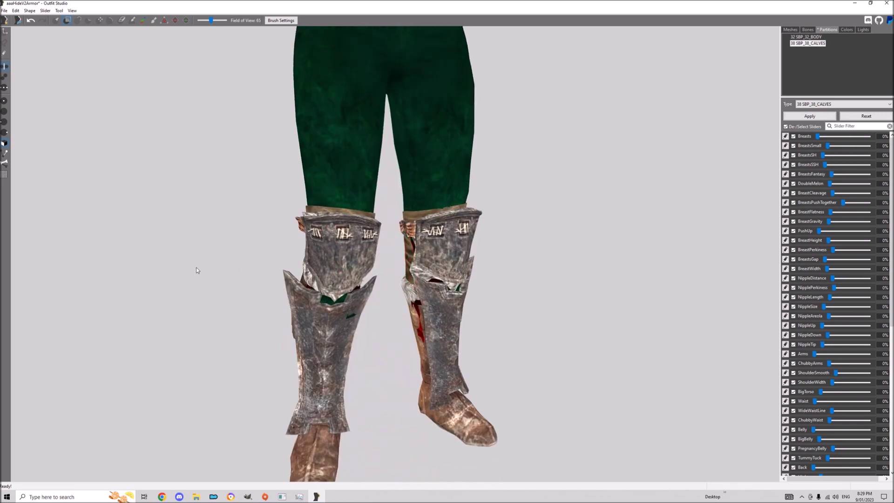
right_click_drag(345, 319, 379, 279)
right_click_drag(417, 245, 550, 217)
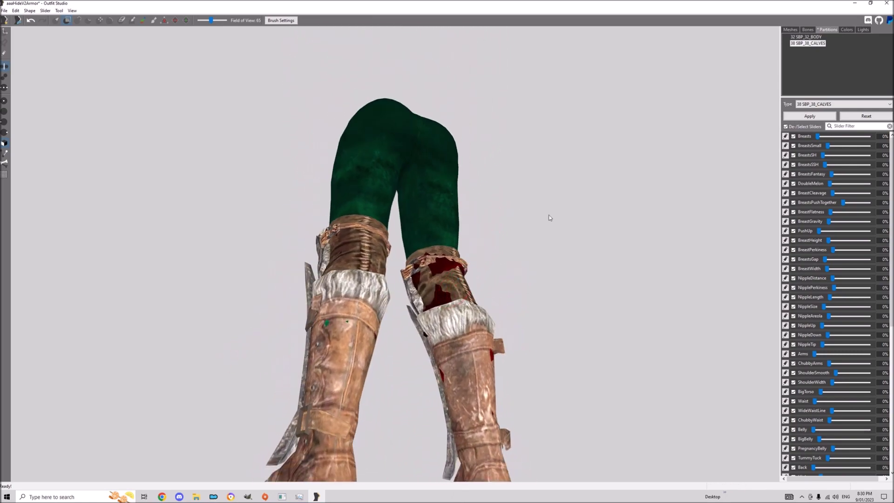
right_click_drag(464, 434, 426, 302)
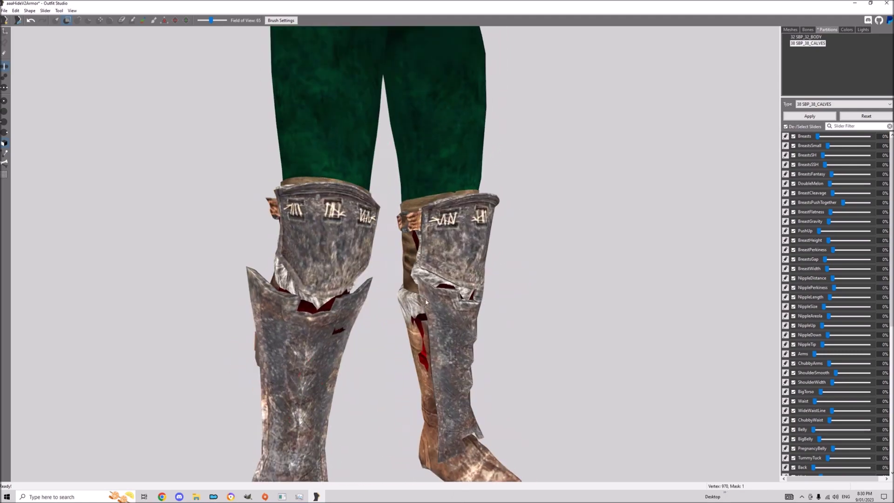
left_click(801, 31)
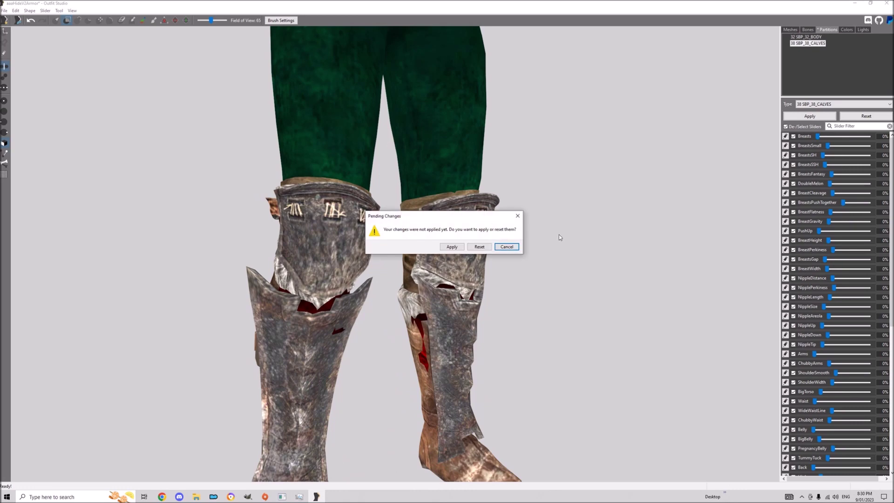
left_click(456, 249)
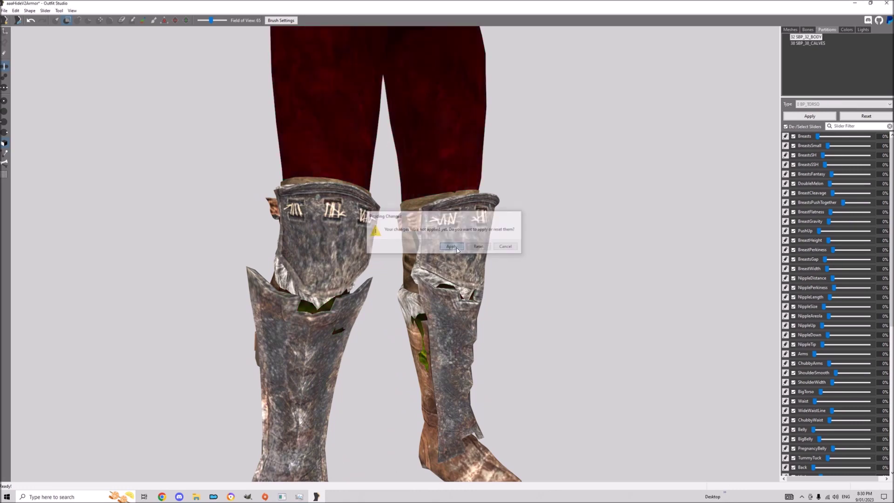
Reselect the 38 SBP_38_CALVES partition, paint the leftover patches around the calves into it, and apply the change.
left_click(826, 30)
left_click(808, 43)
mouse_move(494, 97)
right_mouse_down()
mouse_move(595, 136)
mouse_move(482, 150)
mouse_move(208, 134)
mouse_move(261, 140)
right_mouse_up()
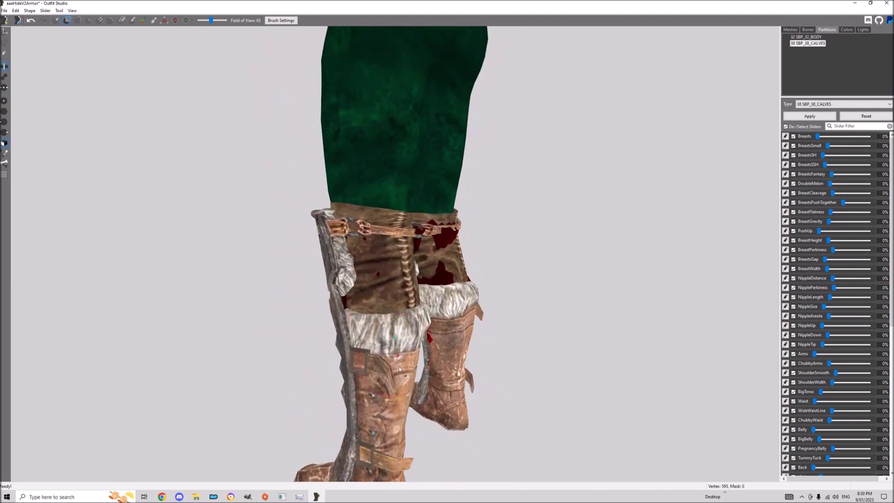
right_click_drag(386, 388, 358, 400)
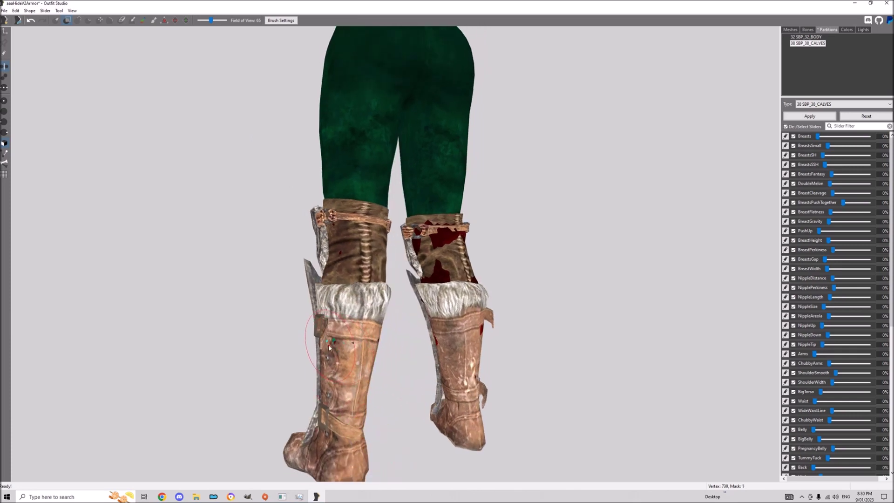
right_click_drag(393, 442, 314, 342)
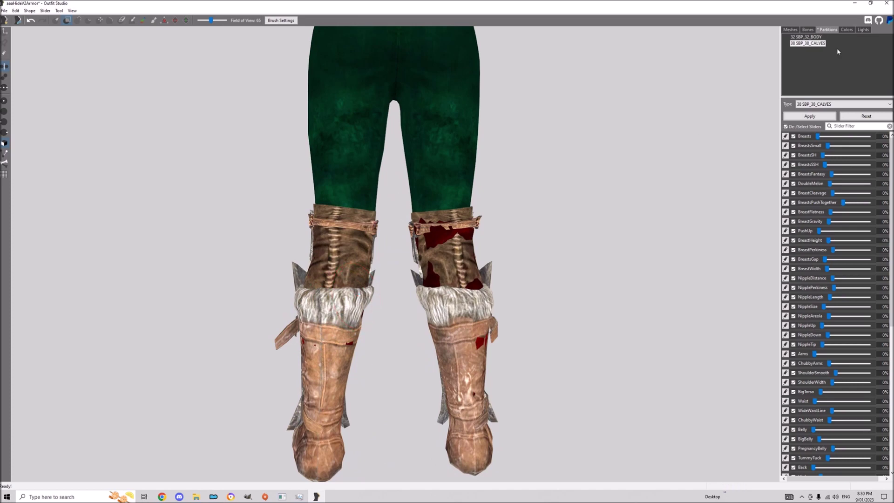
left_click(797, 116)
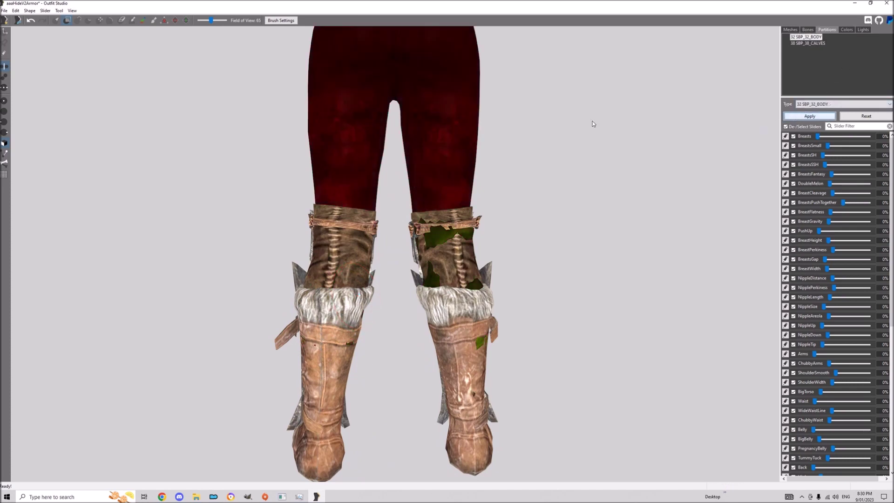
Select the Boots_1.00 and Boots_1.001 meshes and examine the boots and knees from all sides for clipping against the pants.
left_click(790, 30)
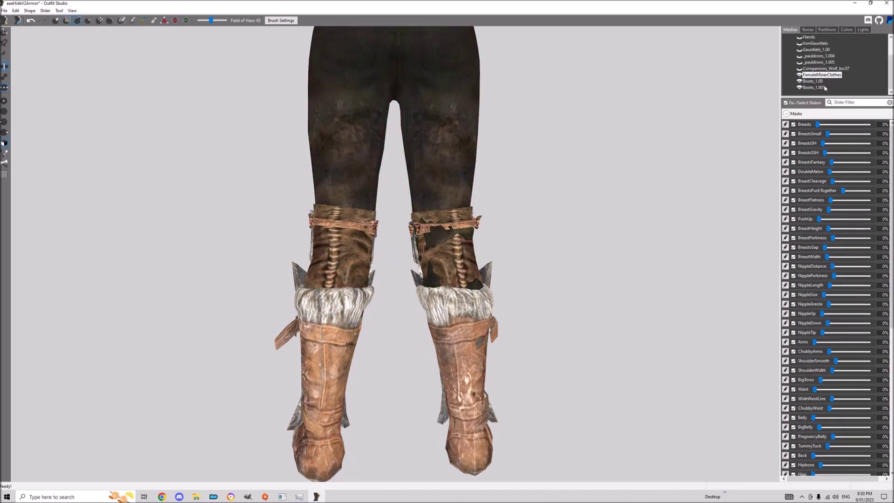
left_click(813, 87)
left_click(813, 82, "ctrl")
scroll(421, 188, "up", 3)
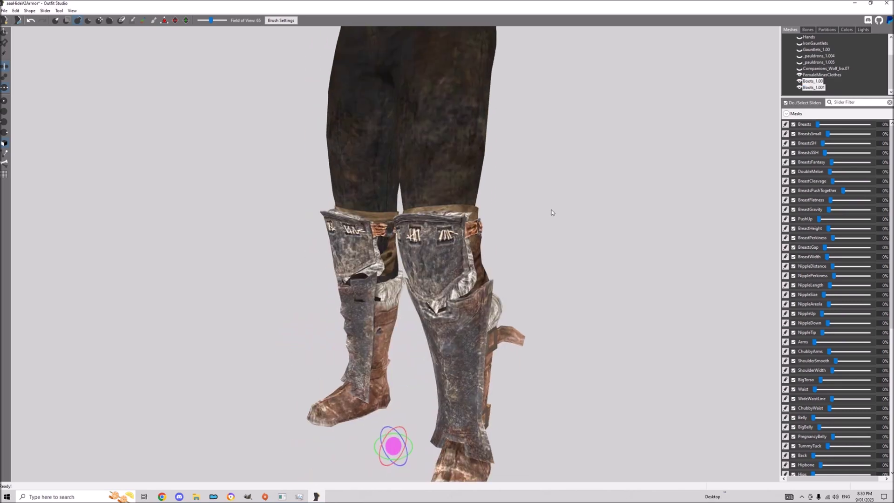
scroll(461, 252, "down", 3)
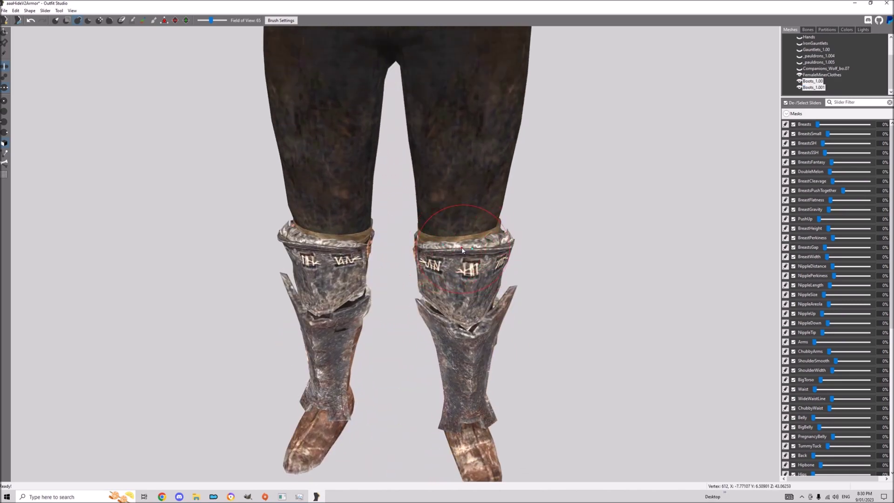
right_click_drag(460, 248, 155, 202)
scroll(426, 196, "up", 5)
right_click_drag(410, 261, 751, 80)
Unhide all the outfit meshes, look over the complete armor, and save the project.
left_click_drag(813, 71, 811, 44)
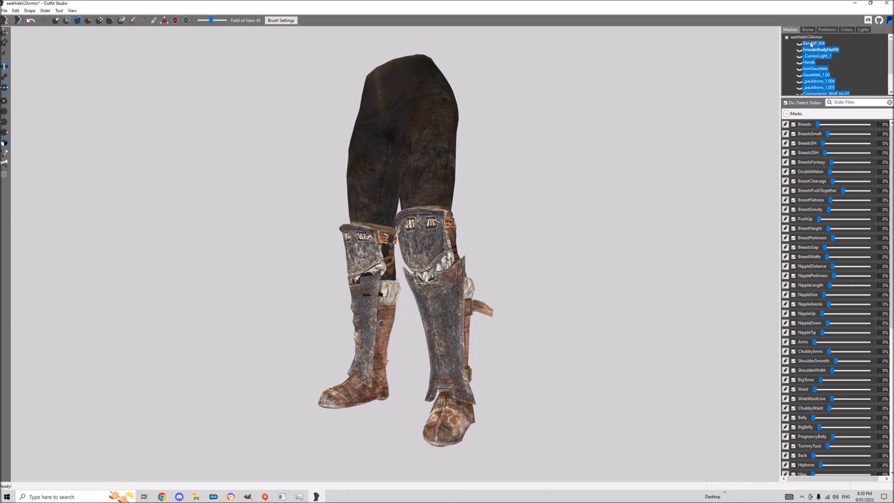
left_click(800, 47)
scroll(364, 227, "up", 2)
scroll(377, 229, "down", 3)
scroll(377, 230, "up", 2)
right_click_drag(377, 230, 355, 262)
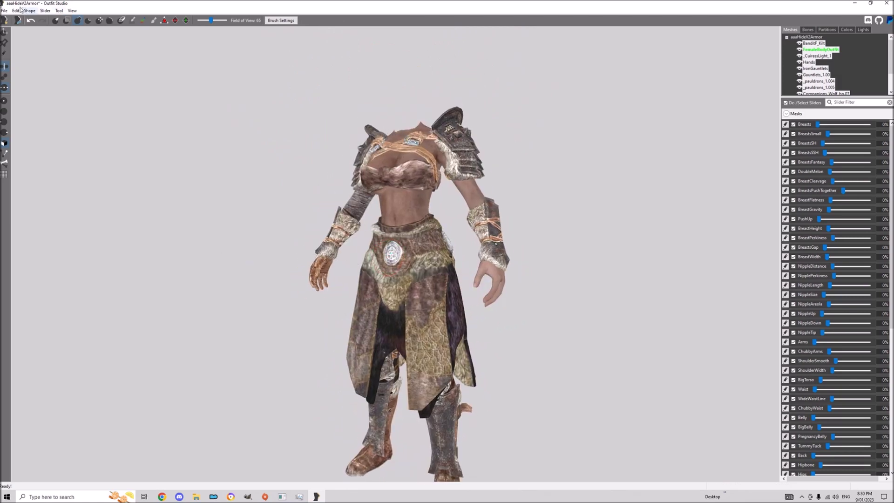
left_click(4, 10)
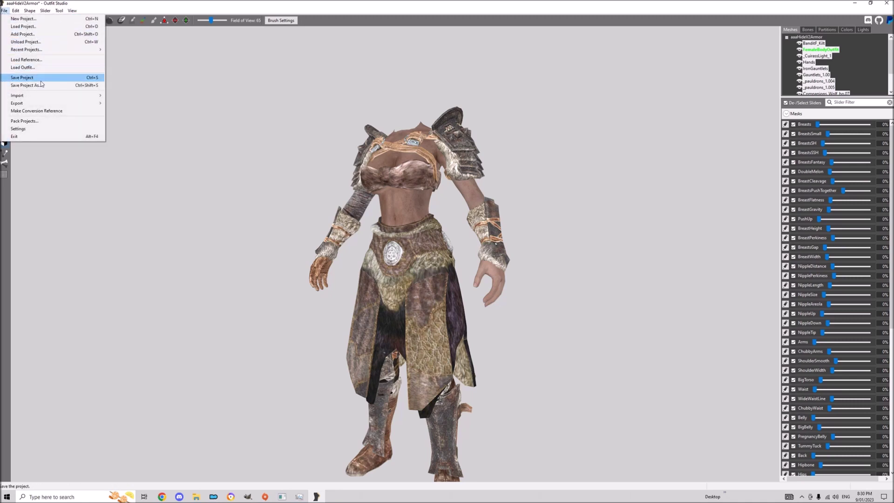
left_click(61, 77)
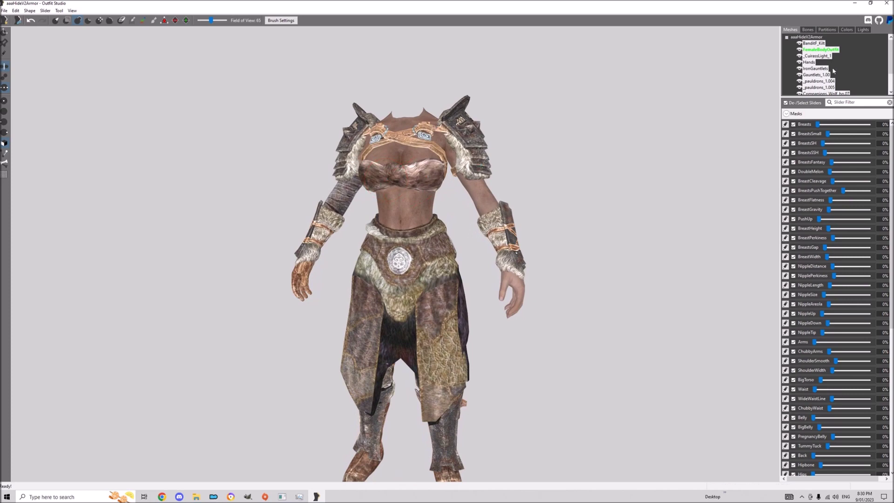
Select every mesh of the outfit and conform all shapes to the sliders with a search radius of 10 and 10 max vertex targets.
scroll(834, 66, "down", 2)
left_click(818, 75)
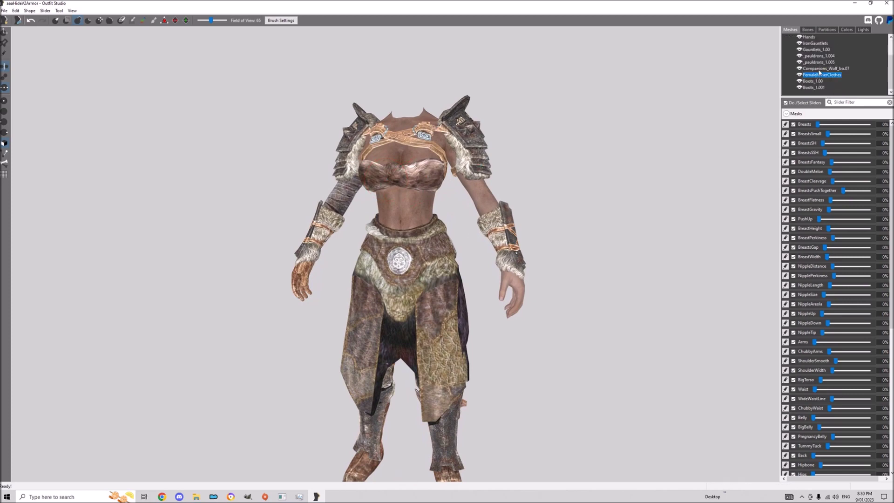
scroll(822, 65, "up", 2)
key("ctrl+a")
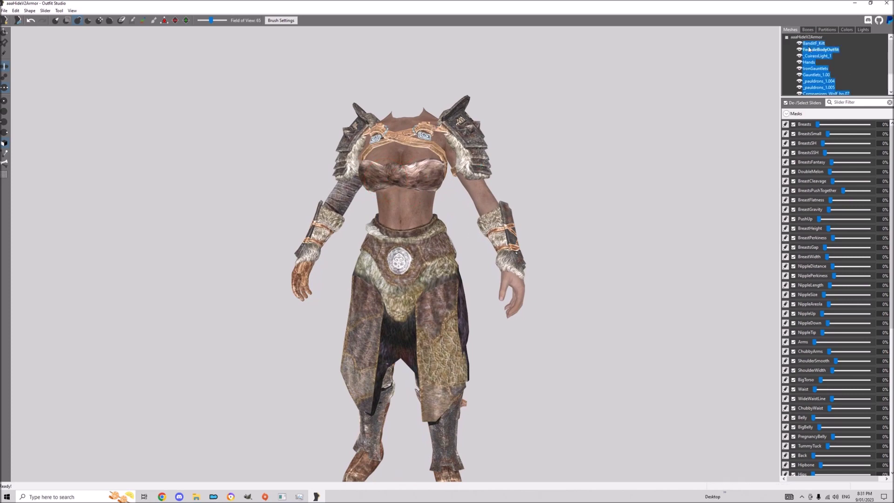
left_click(43, 10)
left_click(55, 26)
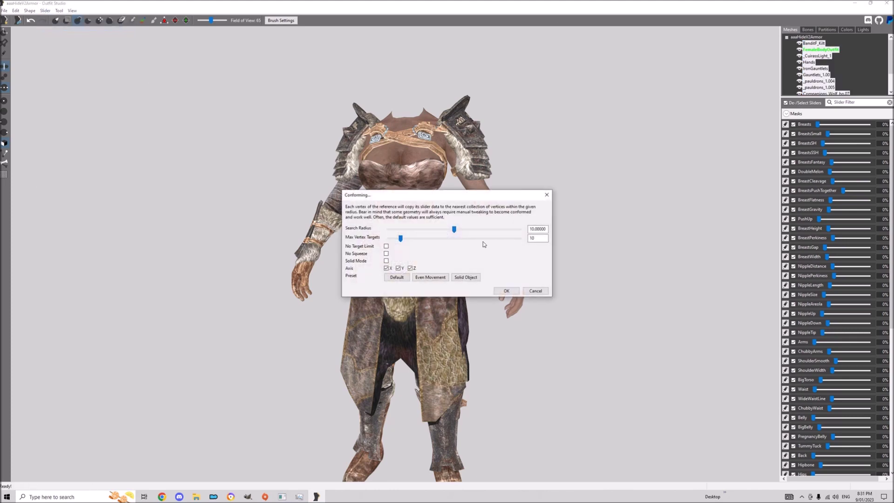
left_click(506, 290)
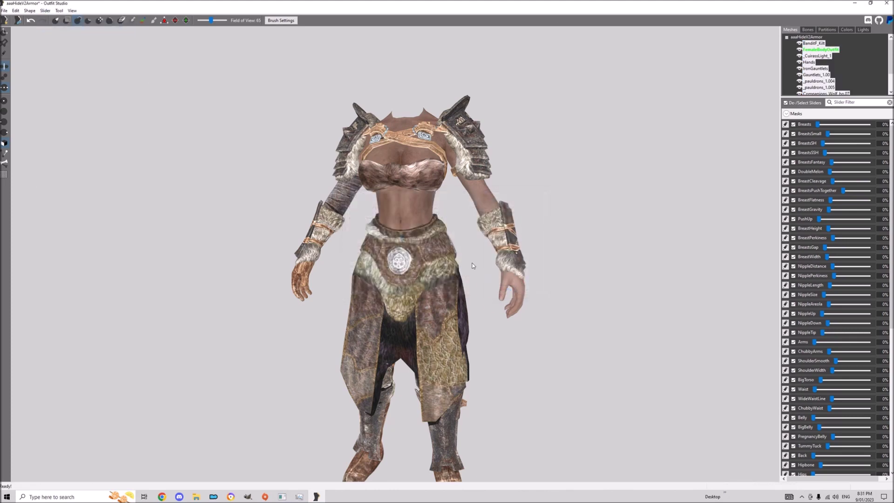
Load the CBBE Body HDT template as the new reference, without merging its sliders with the existing ones.
left_click(5, 10)
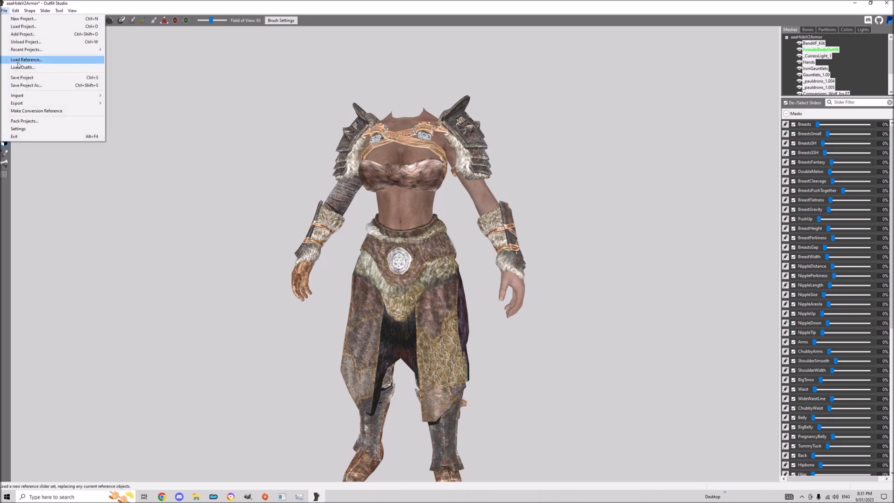
left_click(35, 62)
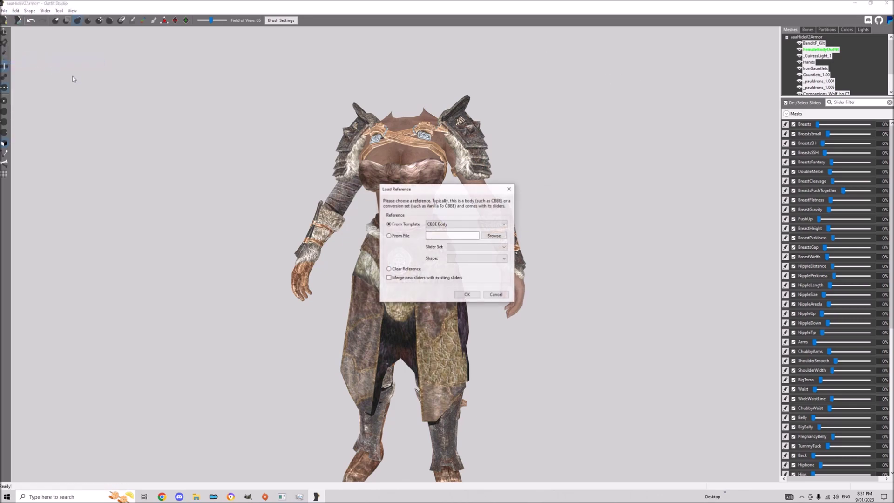
left_click(455, 224)
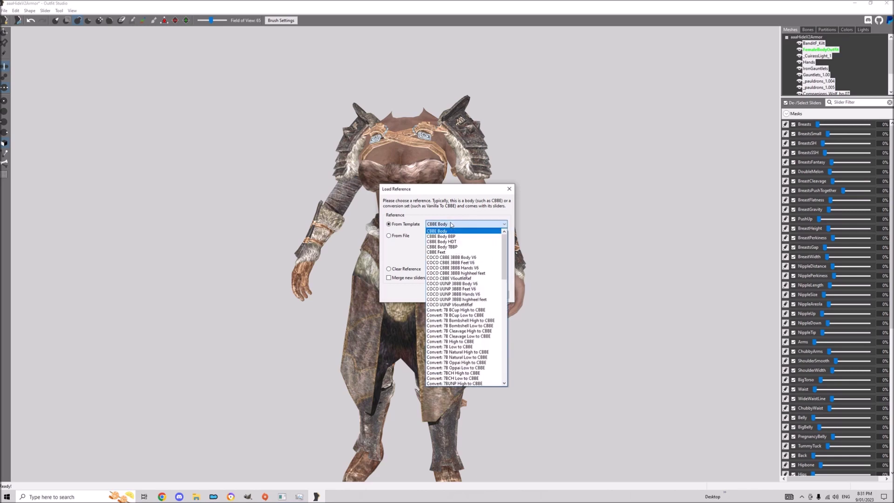
left_click(461, 247)
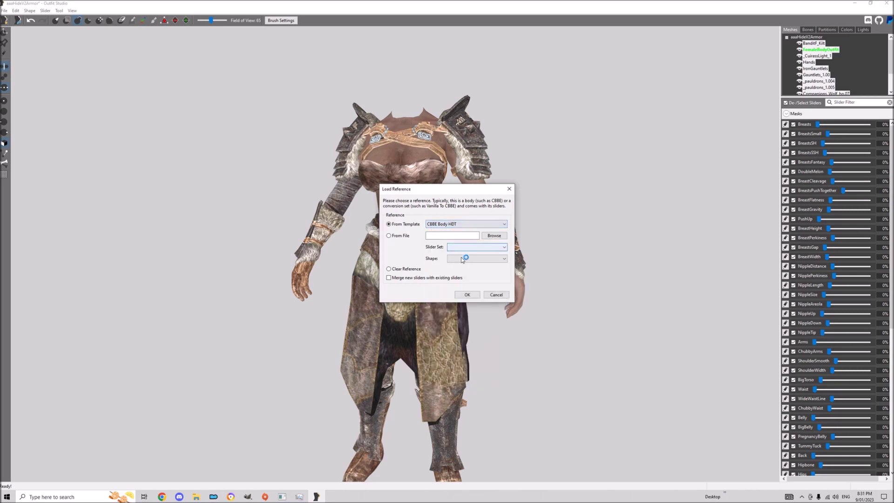
left_click(465, 295)
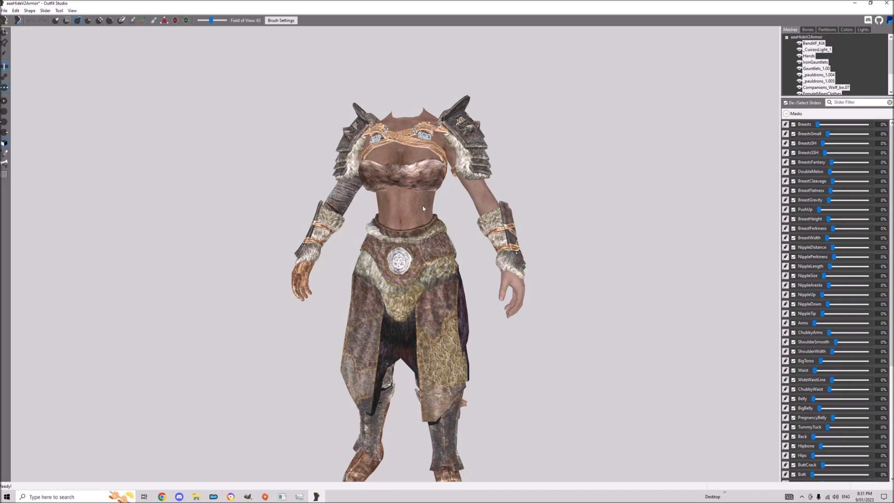
Conform all outfit shapes to the sliders of the newly loaded reference body.
mouse_move(451, 203)
right_mouse_down()
mouse_move(357, 204)
mouse_move(440, 205)
right_mouse_up()
scroll(400, 204, "up", 2)
left_click(45, 11)
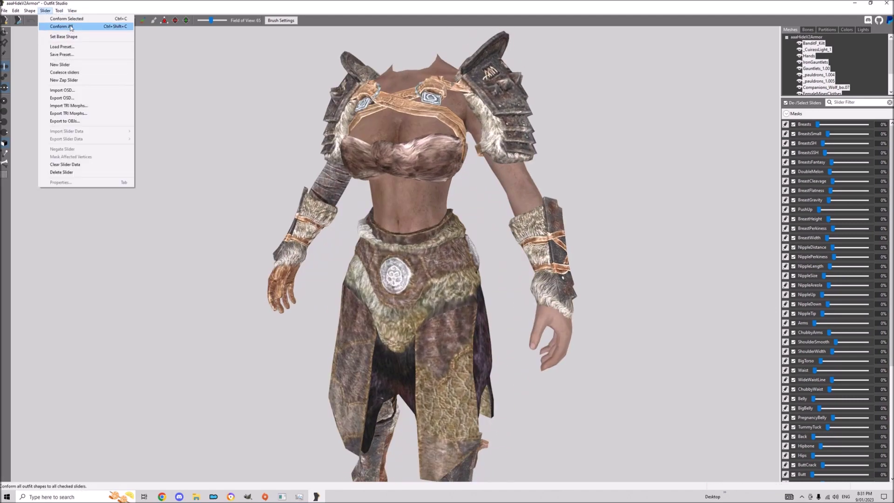
left_click(61, 29)
left_click(506, 290)
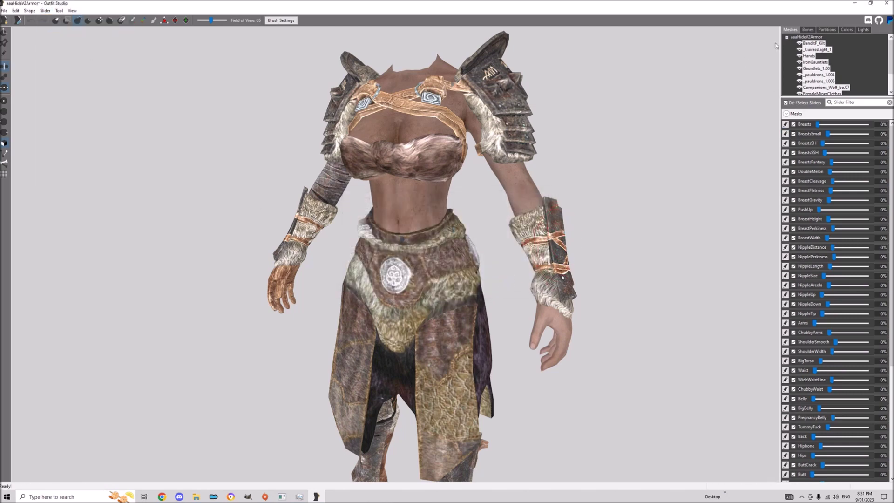
Delete the reference BaseShape and all armor meshes except Boots_1.00 and Boots_1.001 from the project.
right_click(817, 56)
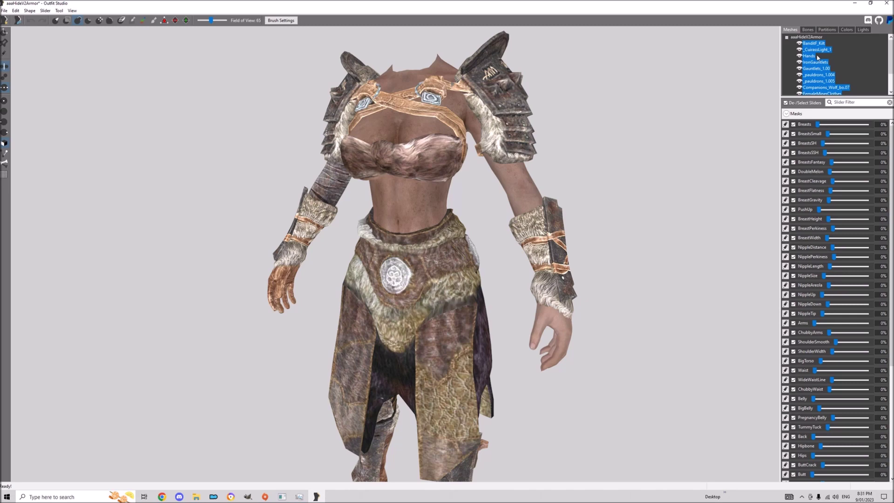
scroll(818, 61, "down", 2)
scroll(822, 67, "up", 2)
key("Delete")
key("Return")
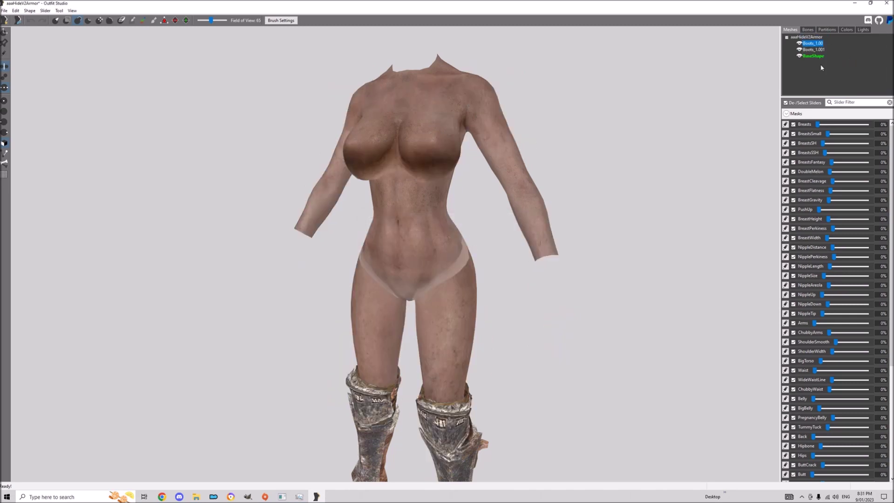
left_click(812, 57)
key("Delete")
key("Return")
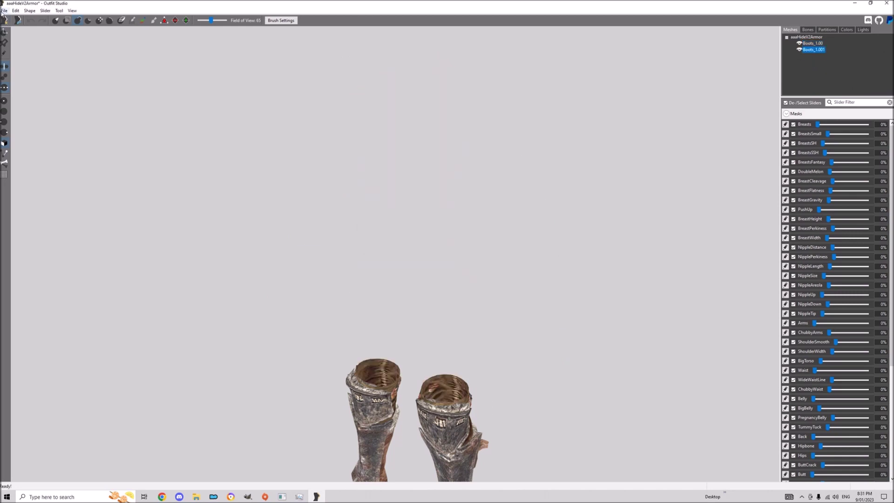
Save the boots as a separate project named aaaHideV2Boot, with output file name Boots and matching project file names.
left_click(3, 11)
left_click(25, 87)
left_click_drag(452, 196, 435, 197)
type("b")
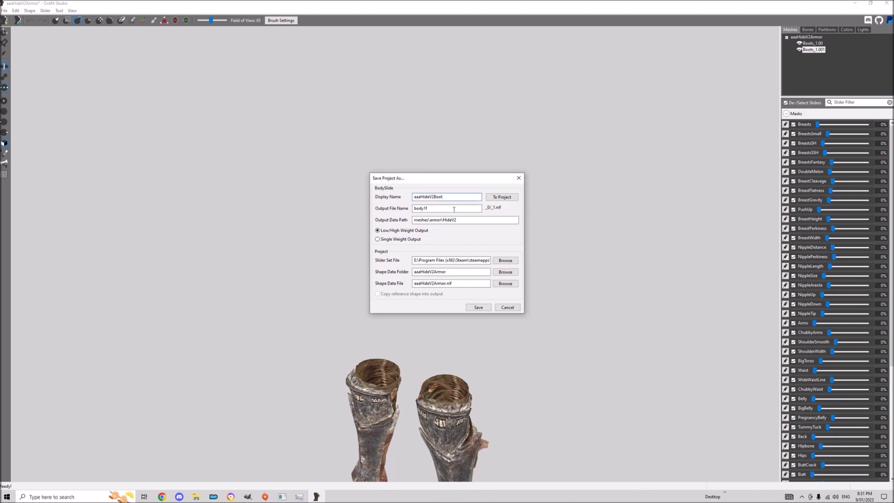
left_click(501, 197)
left_click_drag(443, 208, 374, 210)
type("Boots")
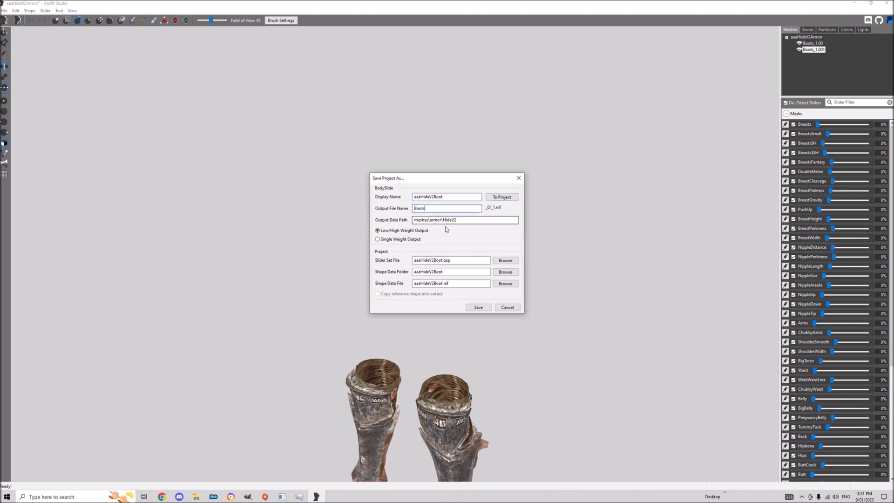
left_click(502, 197)
left_click(477, 308)
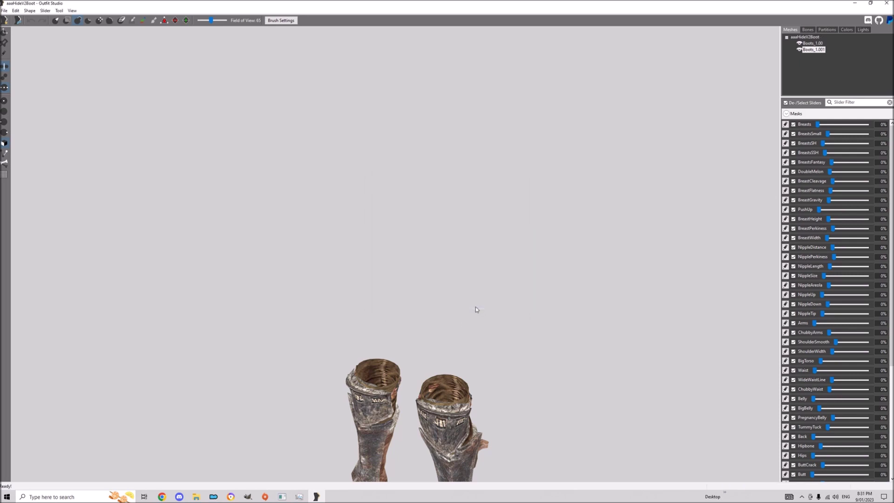
Load the saved aaaHideV2Armor.osp project again.
left_click(5, 10)
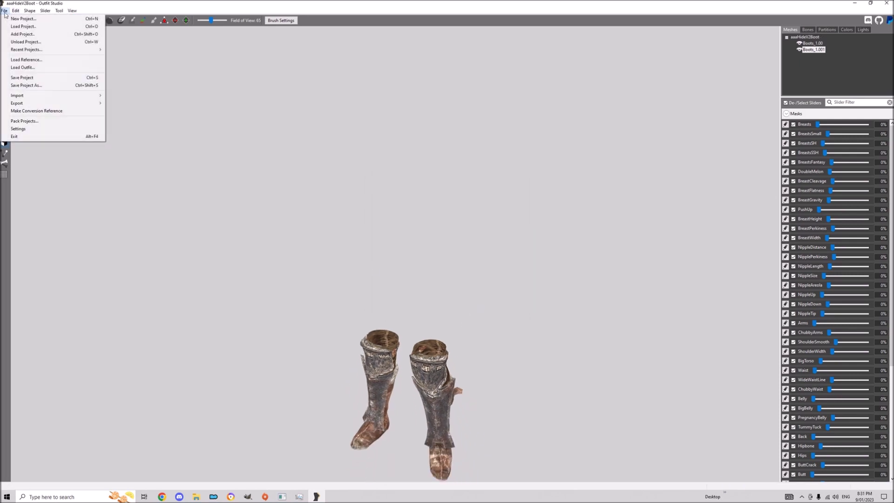
left_click(36, 34)
left_click(175, 132)
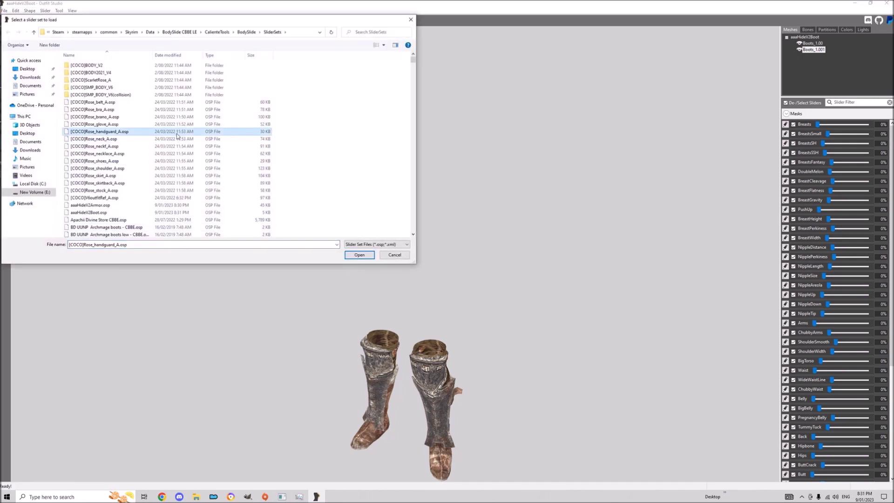
key("a")
key("a")
double_click(122, 205)
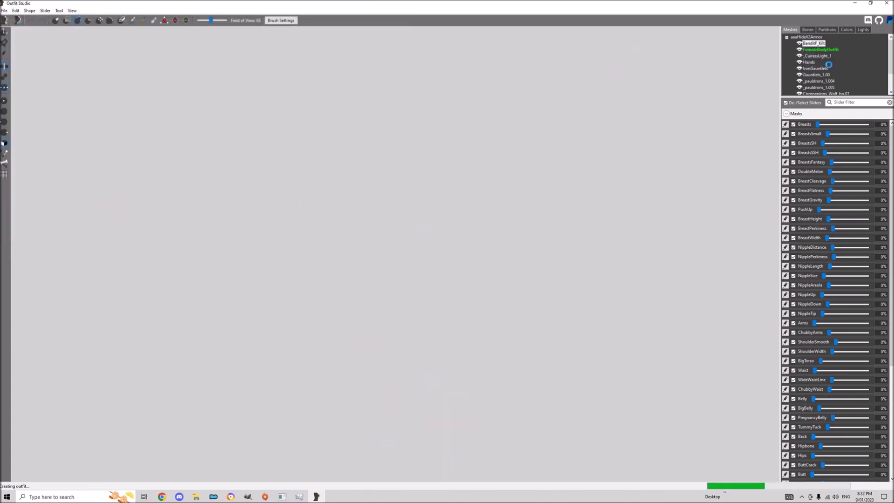
Delete the Boots_1.00 and Boots_1.001 meshes from the armor project.
scroll(831, 74, "down", 2)
left_click(813, 81)
left_click(813, 88, "shift")
key("Delete")
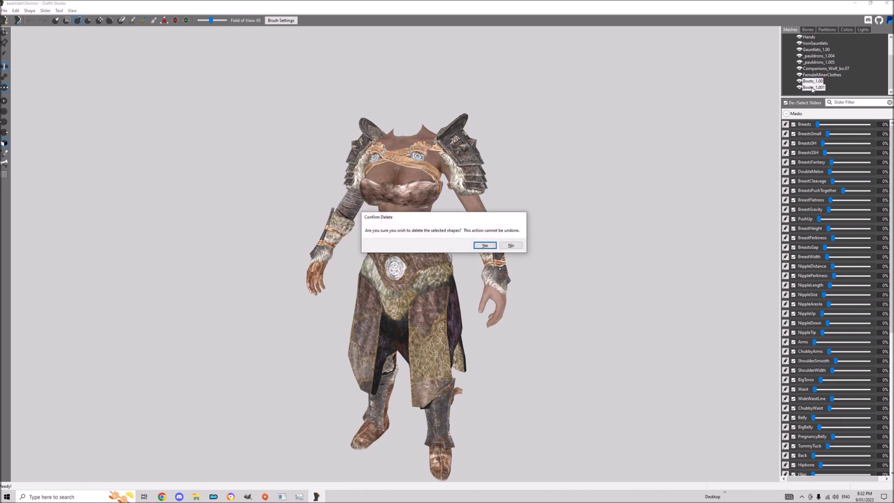
key("Return")
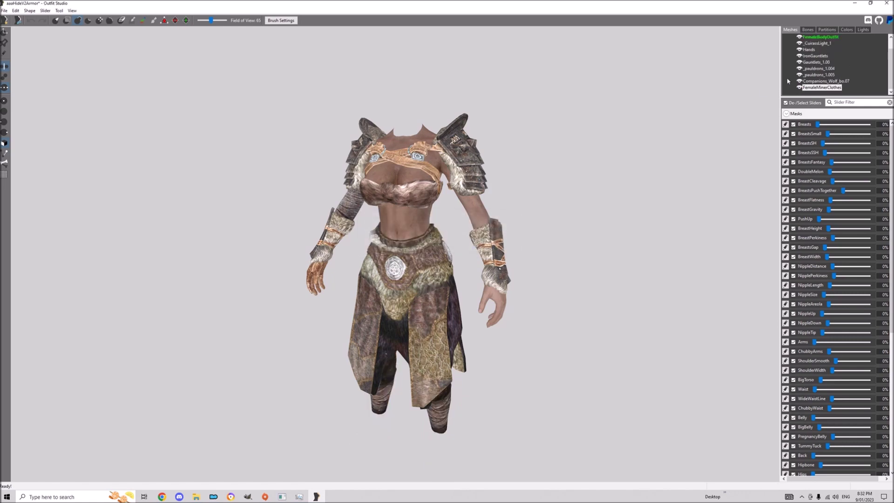
Examine the remaining armor from several angles to decide which meshes belong to which outfit piece.
left_click(824, 81)
right_click_drag(650, 148, 781, 108)
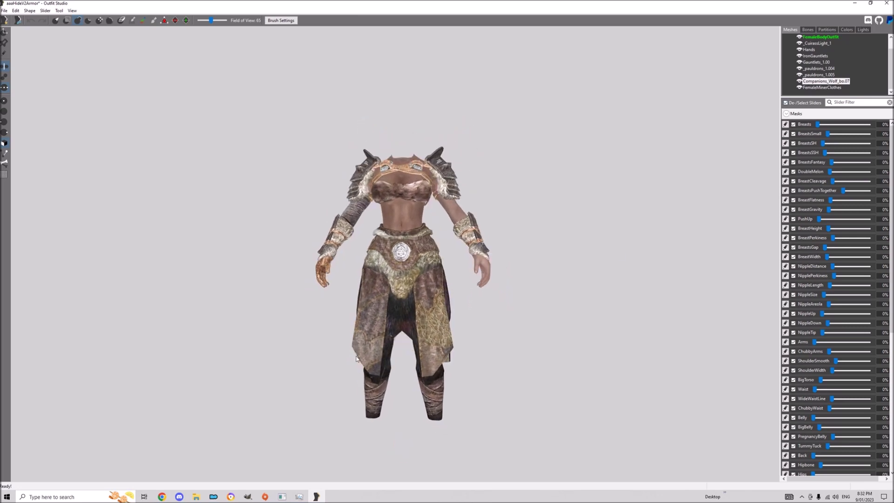
scroll(380, 203, "up", 2)
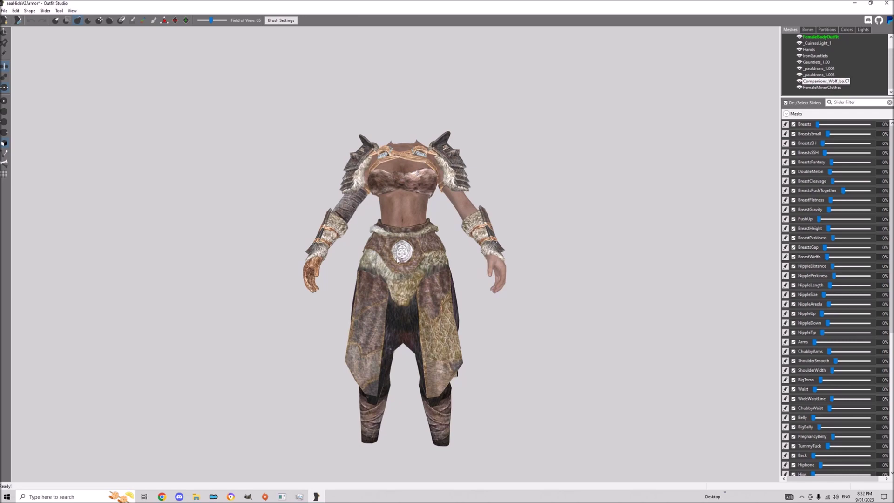
right_click_drag(401, 253, 336, 248)
scroll(408, 272, "up", 4)
scroll(408, 272, "up", 2)
scroll(535, 274, "down", 3)
scroll(229, 270, "up", 3)
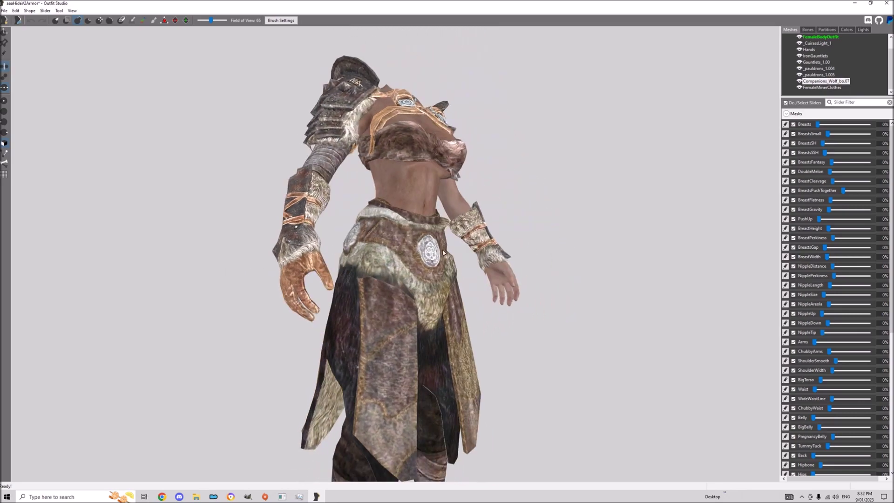
scroll(341, 182, "up", 3)
right_click_drag(426, 163, 470, 274)
scroll(819, 59, "up", 1)
Delete the meshes BanditF_Kilt, Hands, IronGauntlets, Gauntlets_1.00, _pauldrons_1.004, _pauldrons_1.005 and Companions_Wolf_bo.07 from the project.
left_click(816, 57)
left_click(815, 43)
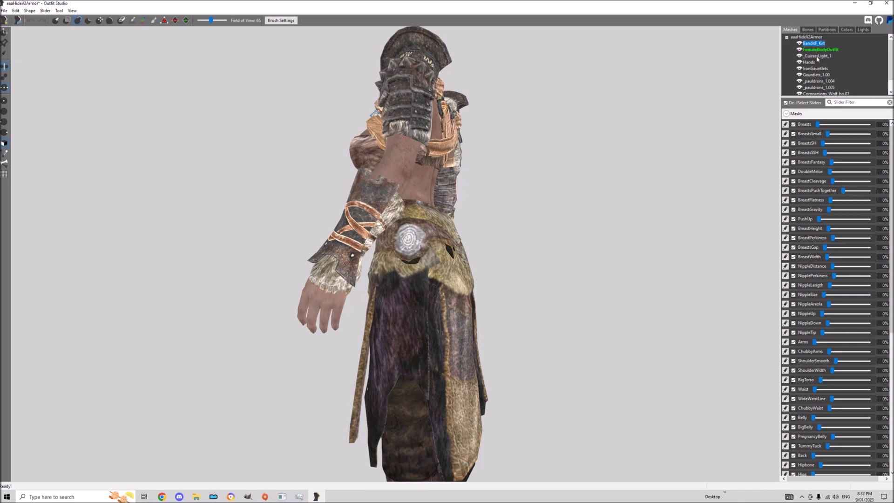
left_click(813, 62, "ctrl")
key("h")
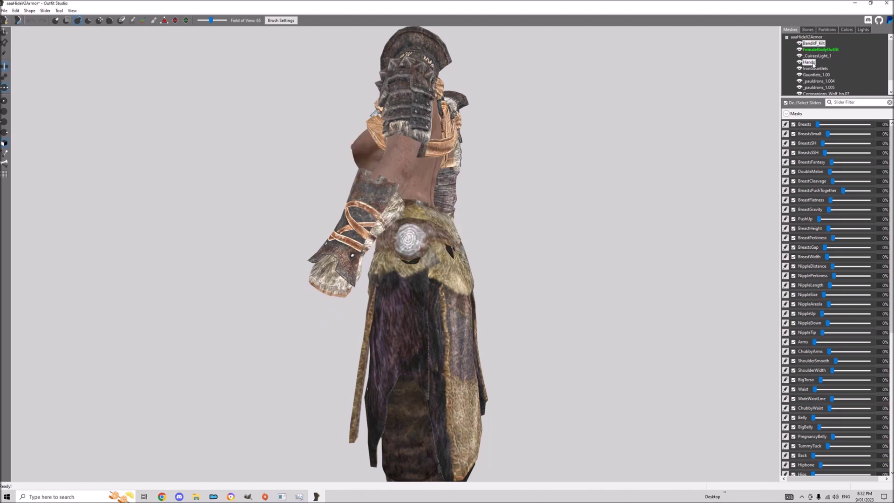
key("Delete")
left_click(829, 81, "shift")
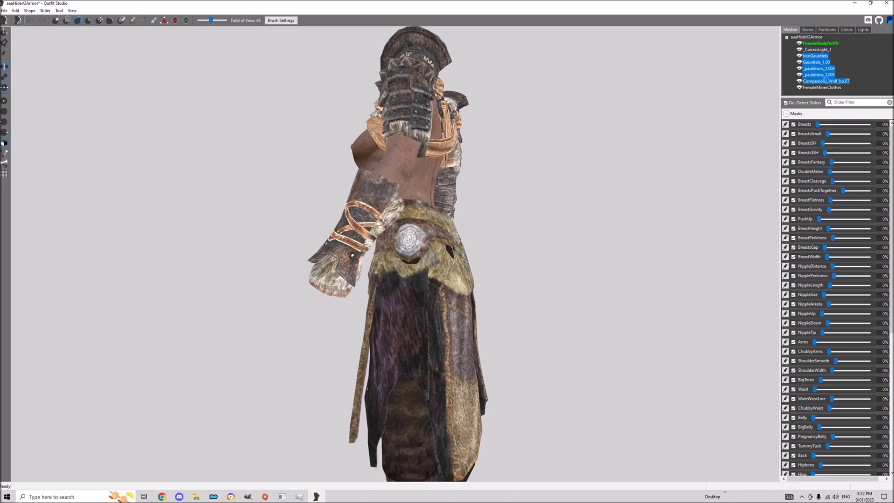
key("Delete")
Check the partitions assigned to the _CuirassLight_1 and FemaleMinerClothes meshes.
right_click_drag(256, 224, 431, 228)
left_click(815, 50)
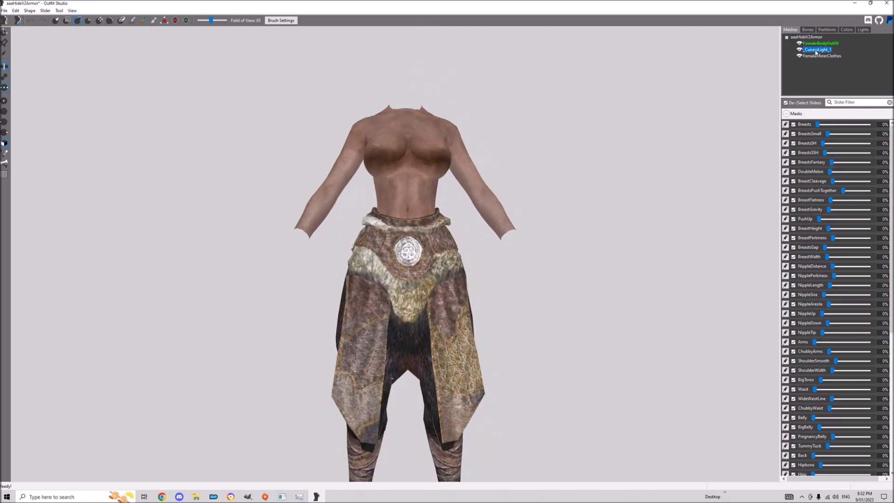
left_click(827, 29)
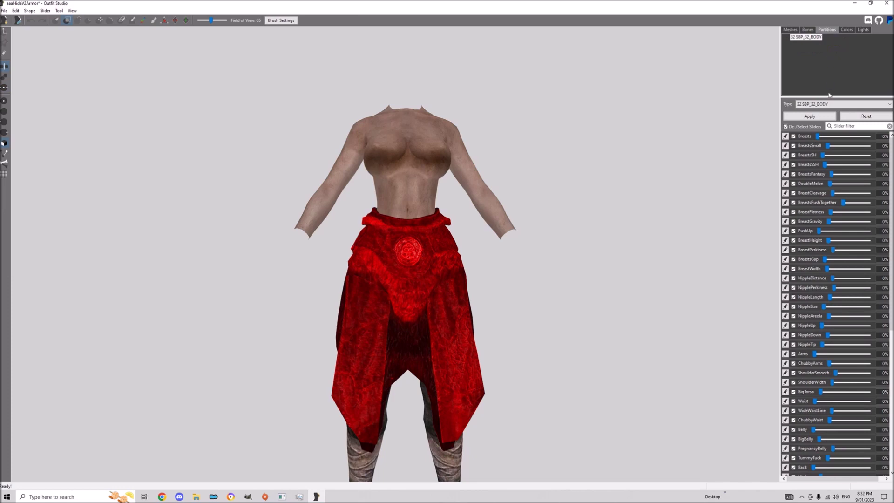
left_click(791, 29)
left_click(822, 56)
left_click(827, 29)
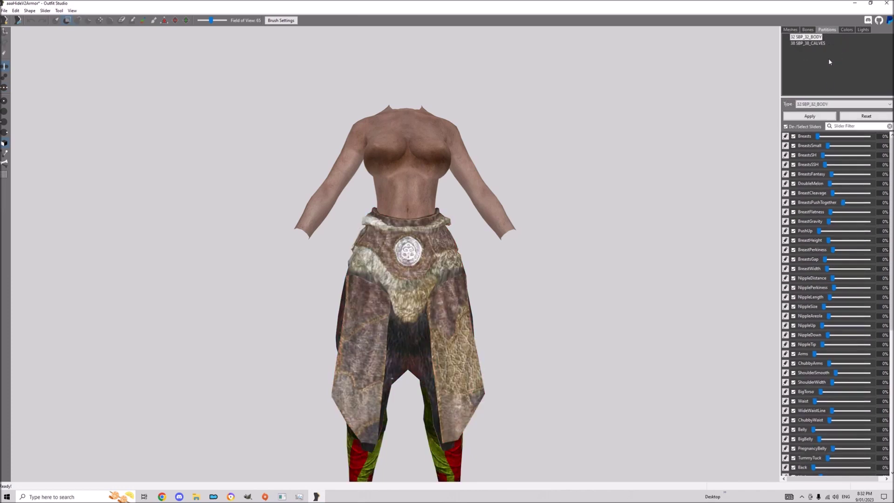
left_click(790, 29)
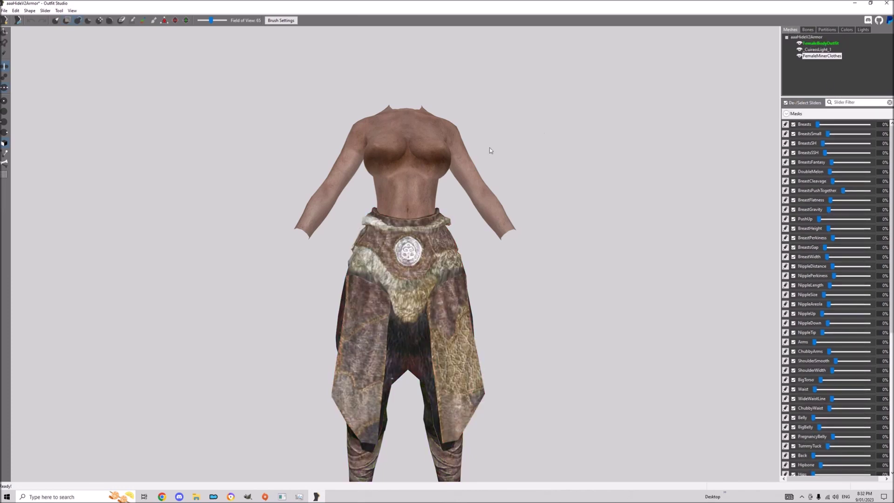
Open the file commands for the reduced armor project.
left_click(5, 10)
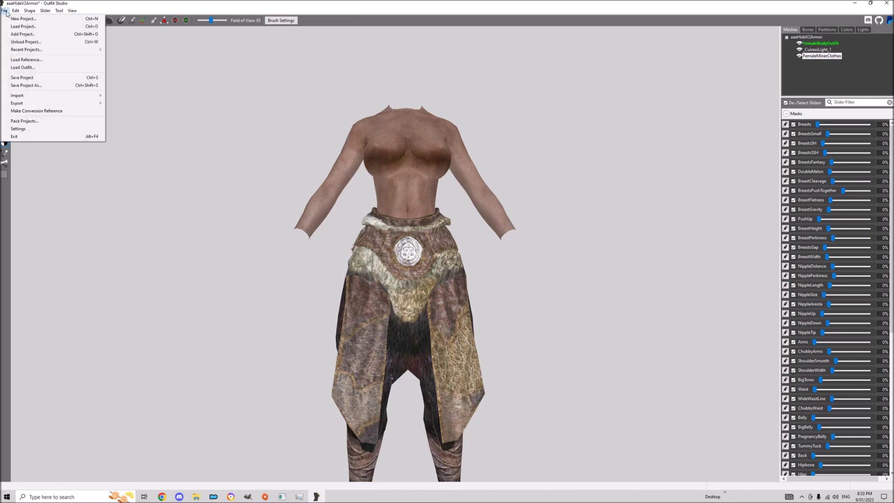
Save the project as aaaHideV2Pants with output file name Pants, applying the display name to the project's slider set and shape data names.
left_click(27, 85)
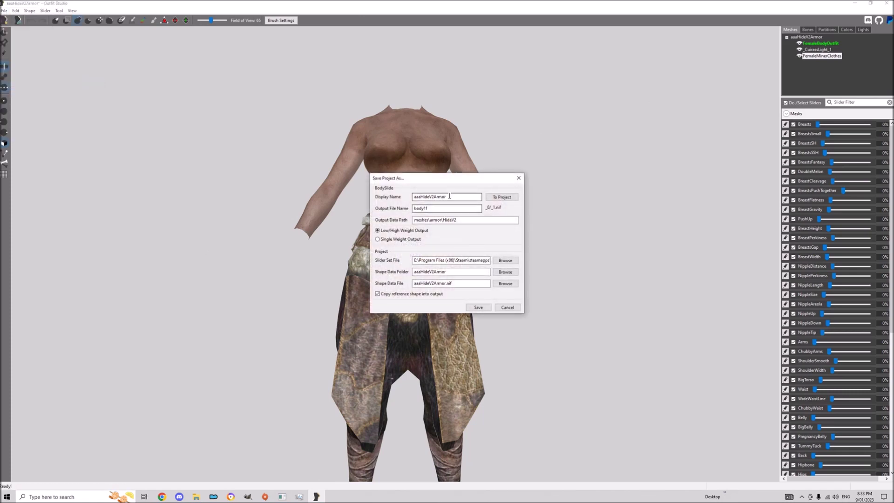
left_click_drag(447, 197, 436, 205)
type("P")
left_click_drag(436, 208, 401, 219)
type("P")
left_click(496, 197)
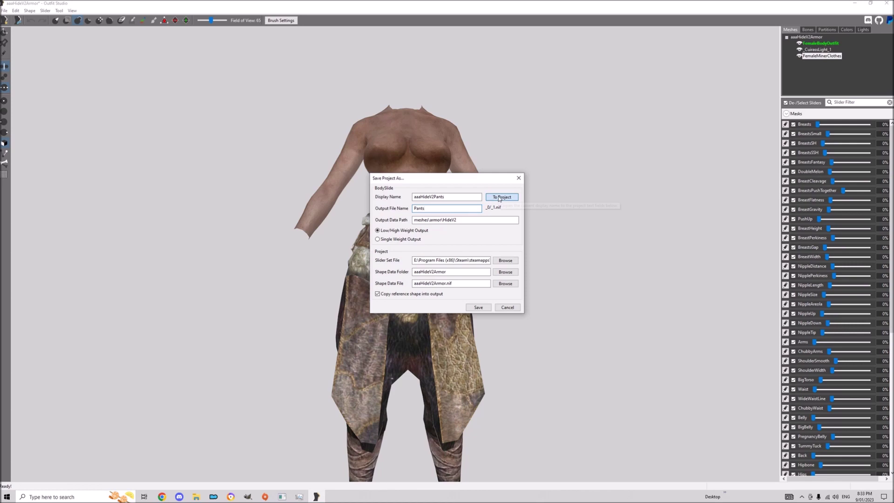
left_click(479, 307)
Delete the NPC L Butt and NPC R Butt bones from the project and save it.
right_click_drag(479, 311, 203, 316)
scroll(286, 257, "up", 3)
right_click_drag(443, 237, 470, 302)
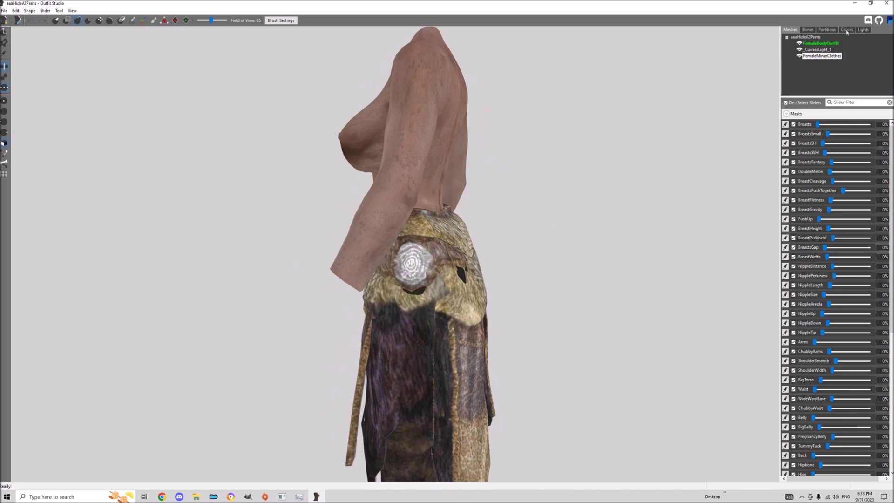
left_click(808, 30)
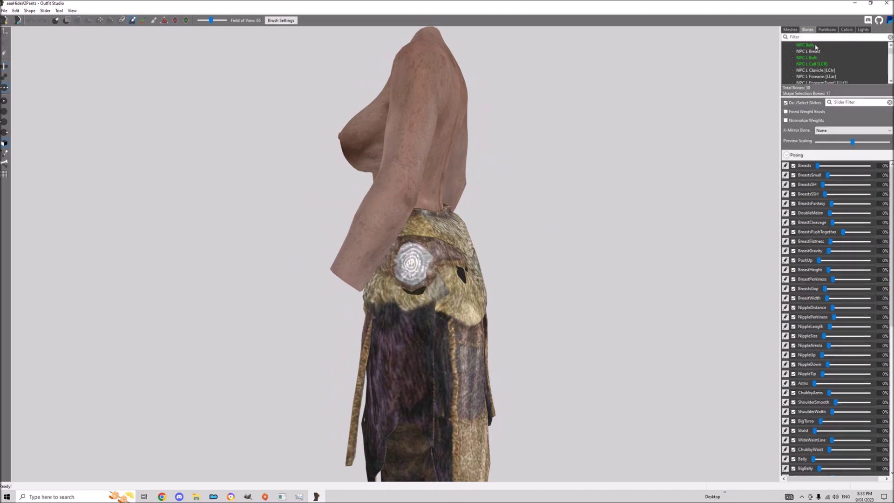
left_click(813, 58)
scroll(824, 63, "down", 5)
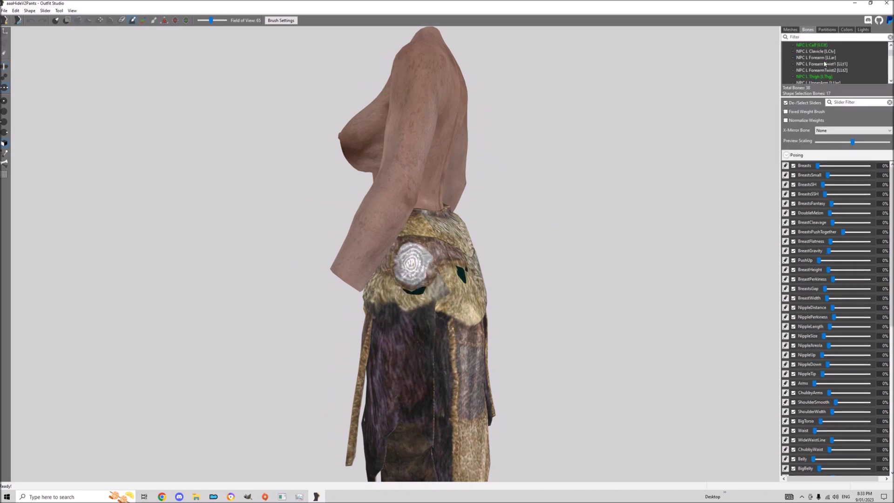
left_click(813, 78)
right_click(812, 77)
mouse_move(835, 91)
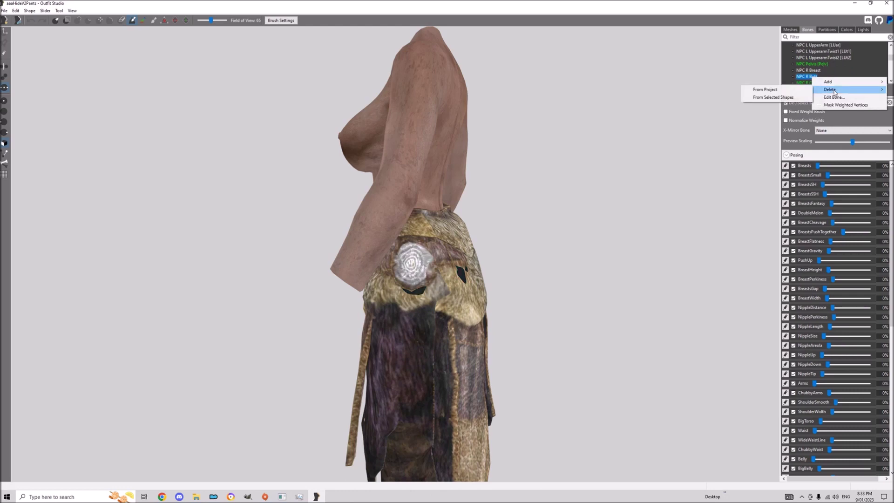
left_click(792, 91)
right_click_drag(497, 146, 636, 129)
scroll(636, 130, "down", 2)
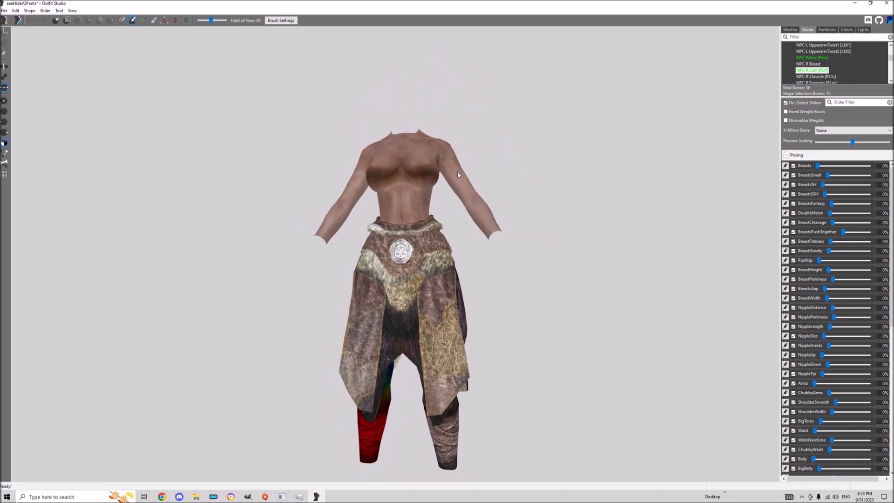
key("ctrl+s")
Delete the NPC Belly bone from the pants project and save the project again.
scroll(469, 173, "up", 2)
right_click_drag(469, 173, 450, 198)
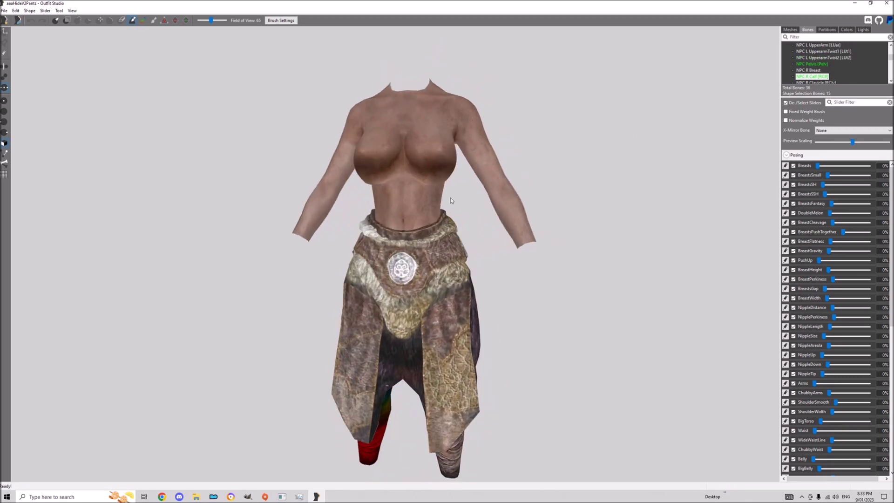
left_click(790, 29)
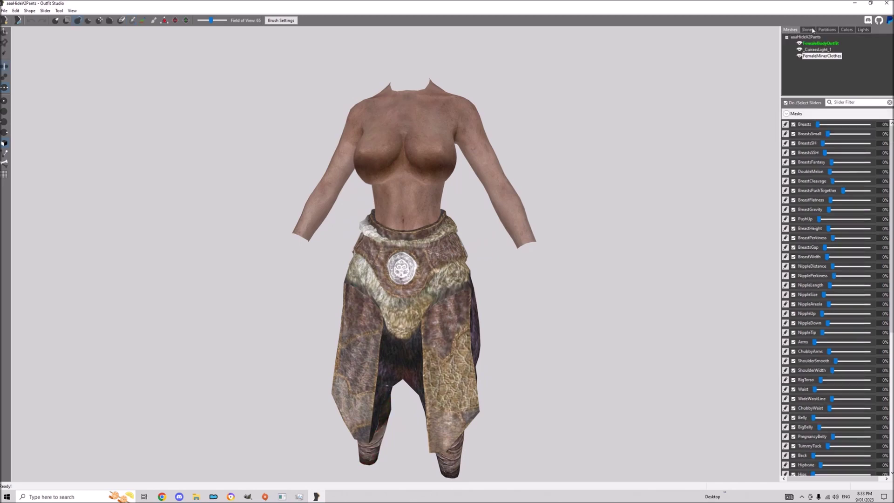
left_click(808, 30)
scroll(821, 70, "down", 2)
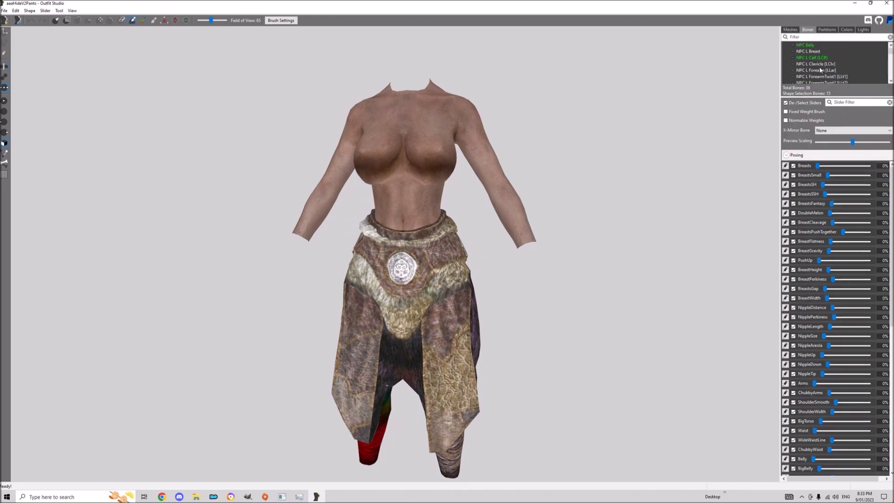
left_click(811, 51)
right_click(809, 45)
mouse_move(822, 58)
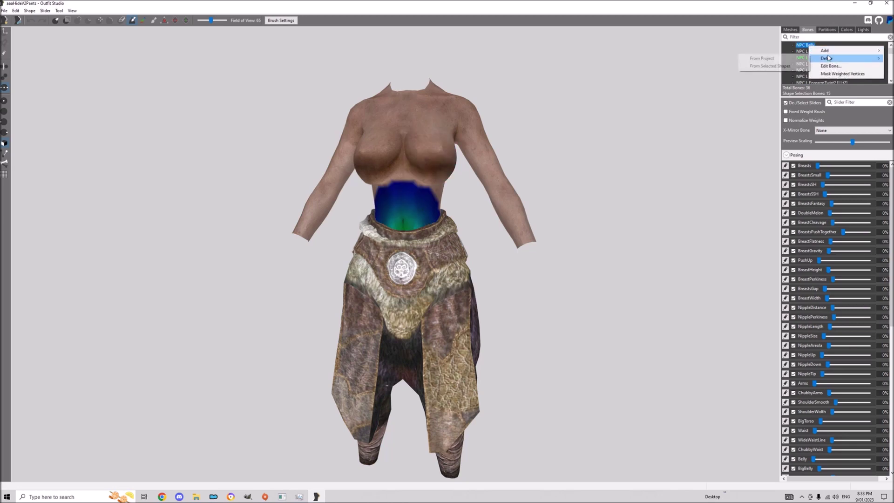
left_click(787, 58)
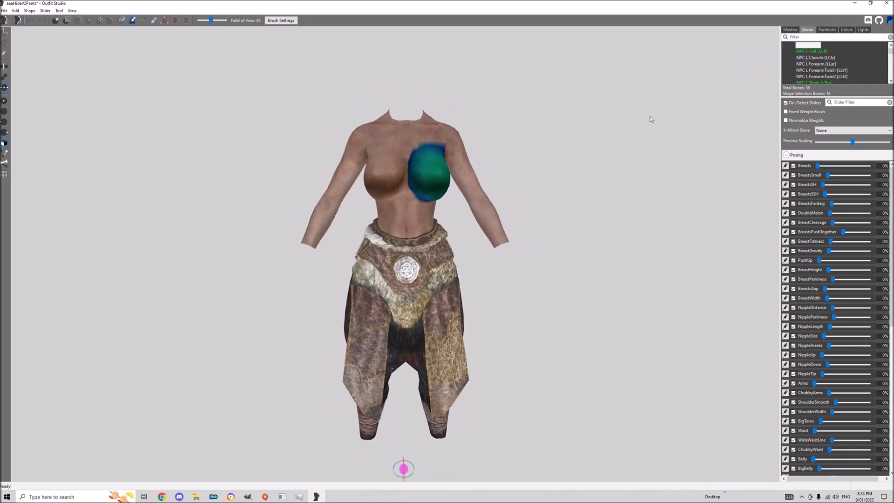
key("ctrl+s")
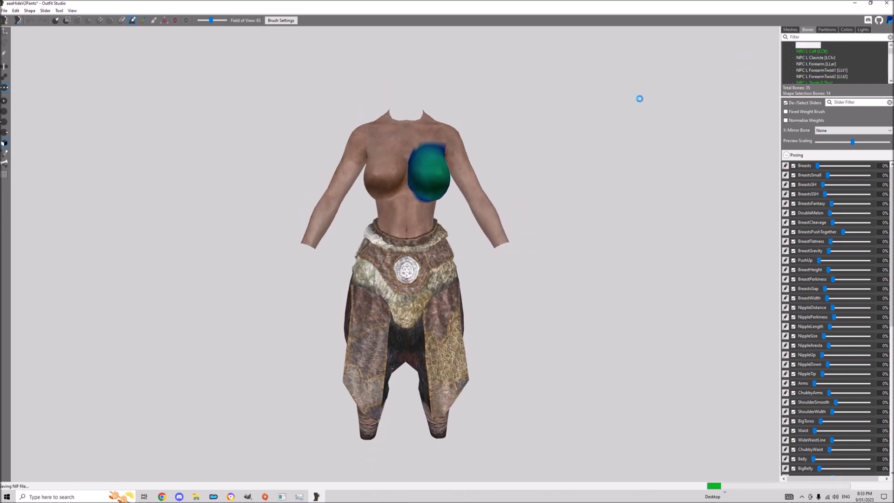
Load the aaaHideV2Armor.osp project from the SliderSets folder.
left_click(5, 10)
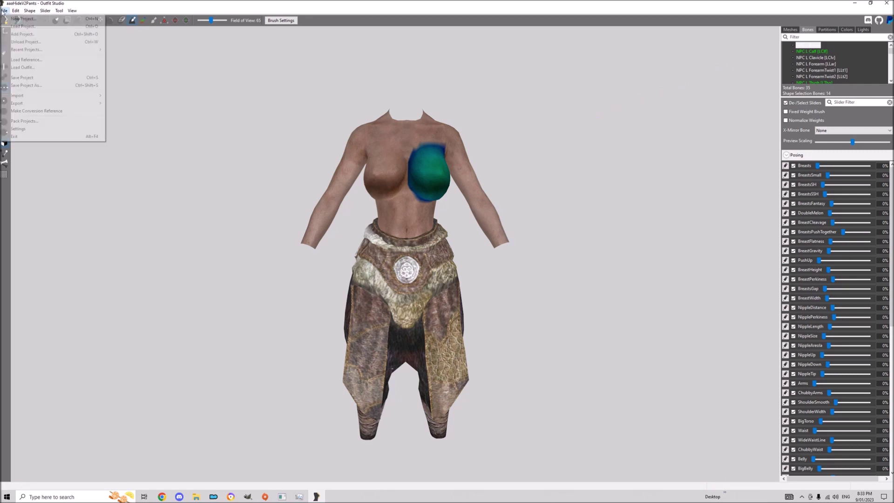
left_click(23, 34)
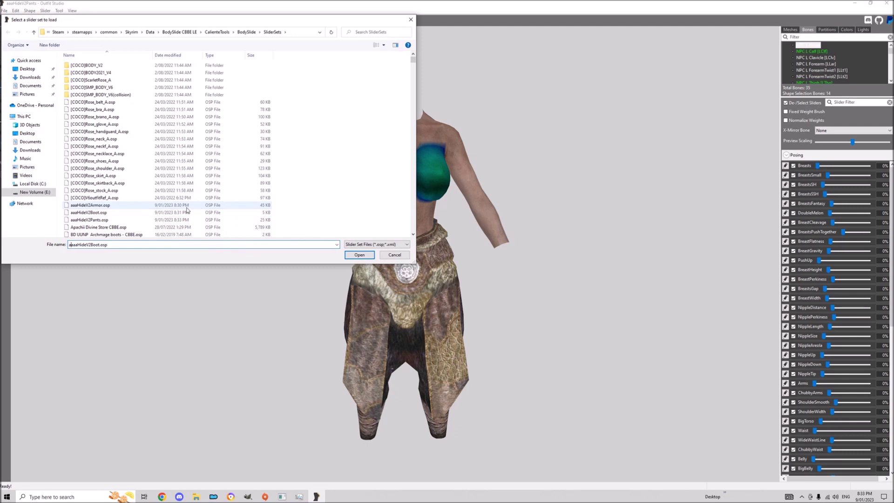
double_click(99, 205)
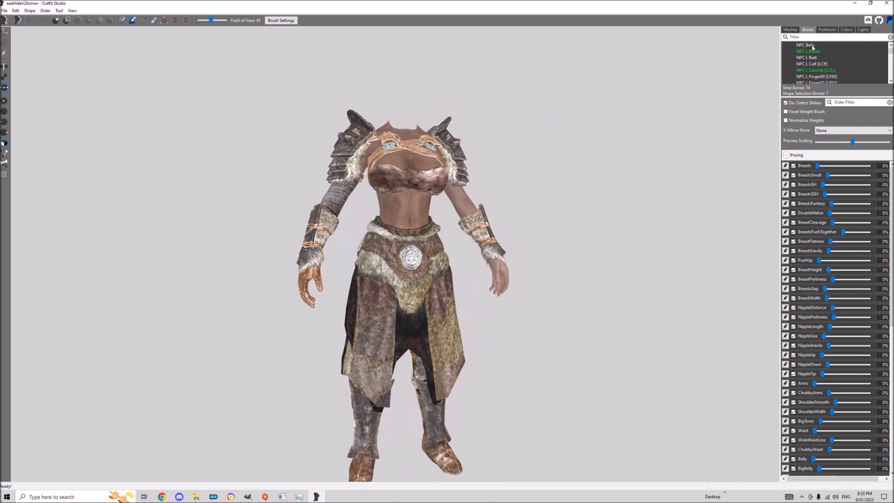
Delete the kilt, FemaleBodyOutfit, CuirassLight, FemaleMinerClothes and both boot meshes, keeping the hand, gauntlet, pauldron and Companions_Wolf meshes.
left_click(792, 30)
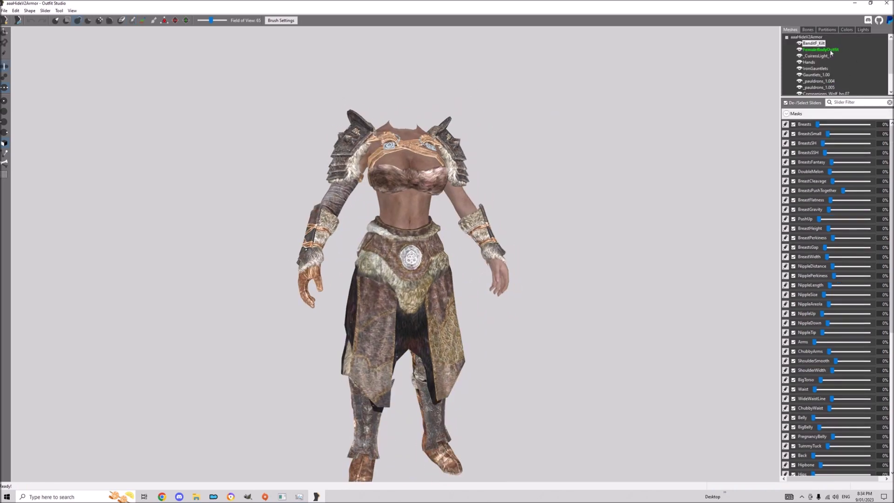
left_click(817, 56, "shift")
scroll(824, 75, "down", 2)
left_click(815, 87, "ctrl")
left_click(814, 82, "ctrl")
left_click(816, 76, "ctrl")
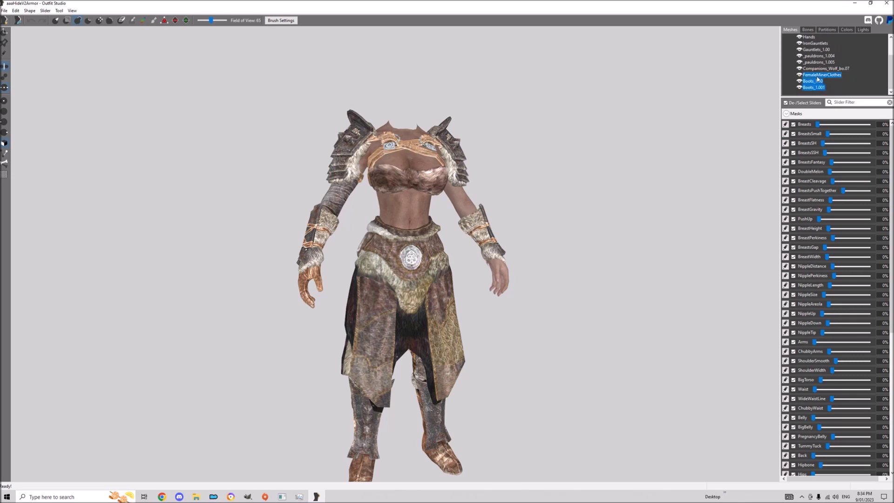
key("Delete")
Inspect the remaining arm and shoulder meshes from several angles and check the partition of the Hands mesh.
scroll(518, 238, "up", 3)
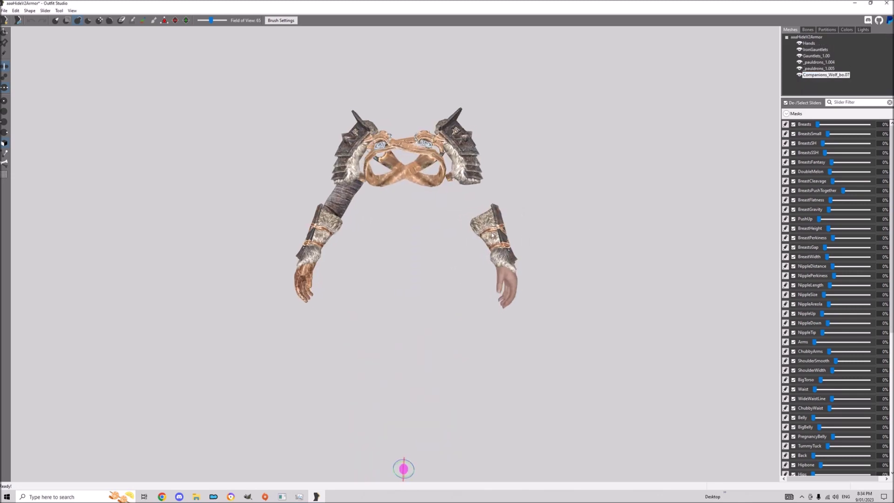
scroll(432, 200, "up", 3)
right_click_drag(432, 203, 197, 247)
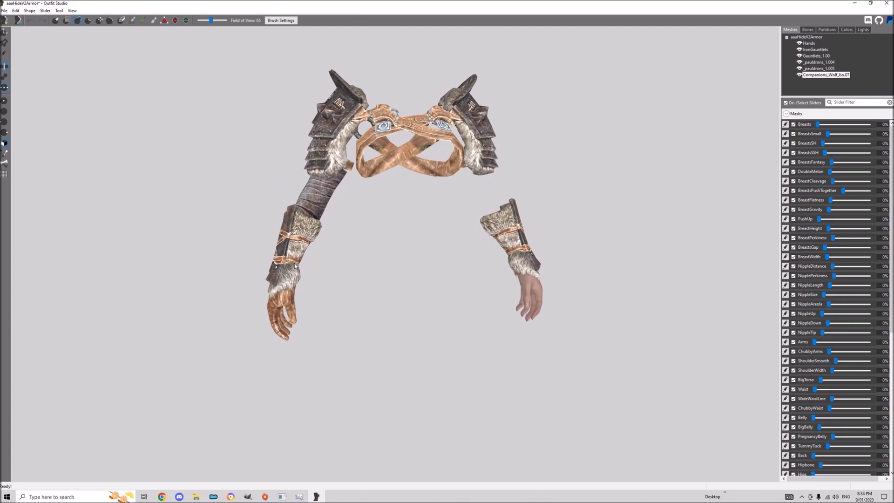
mouse_move(443, 222)
right_mouse_down()
mouse_move(367, 223)
mouse_move(426, 225)
right_mouse_up()
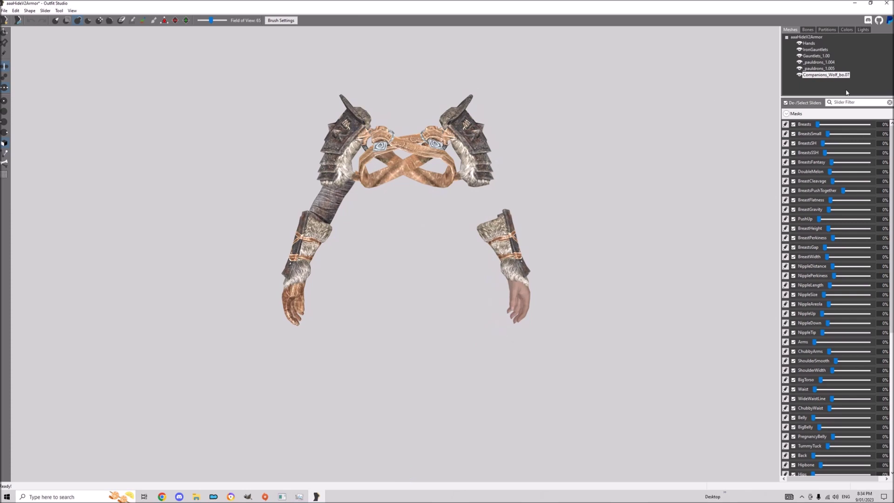
mouse_move(553, 155)
right_mouse_down()
mouse_move(492, 179)
mouse_move(561, 173)
right_mouse_up()
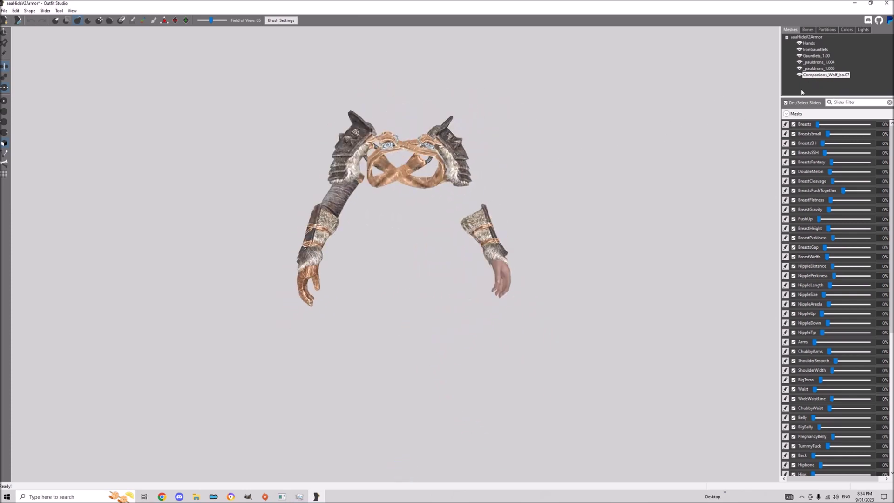
left_click(813, 59)
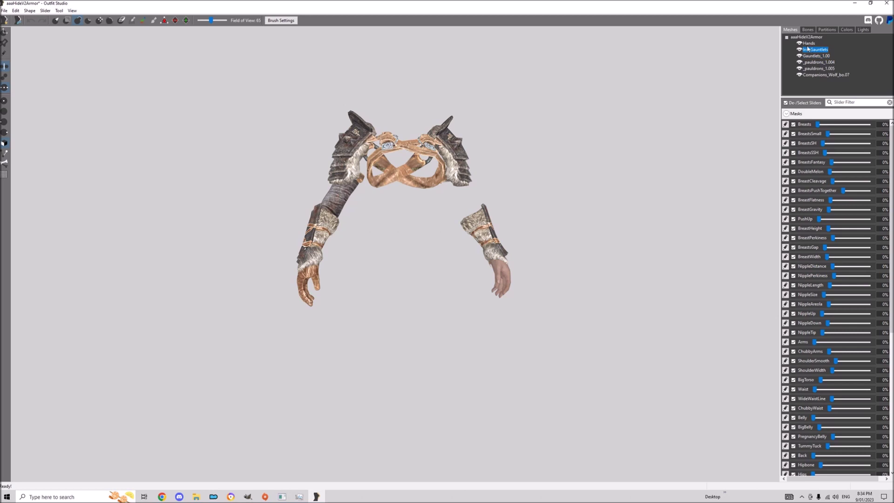
left_click(808, 44)
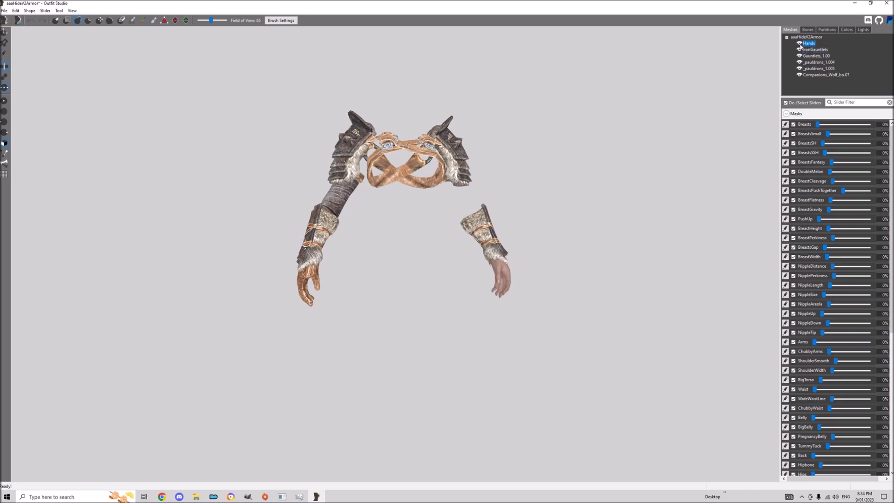
left_click(828, 30)
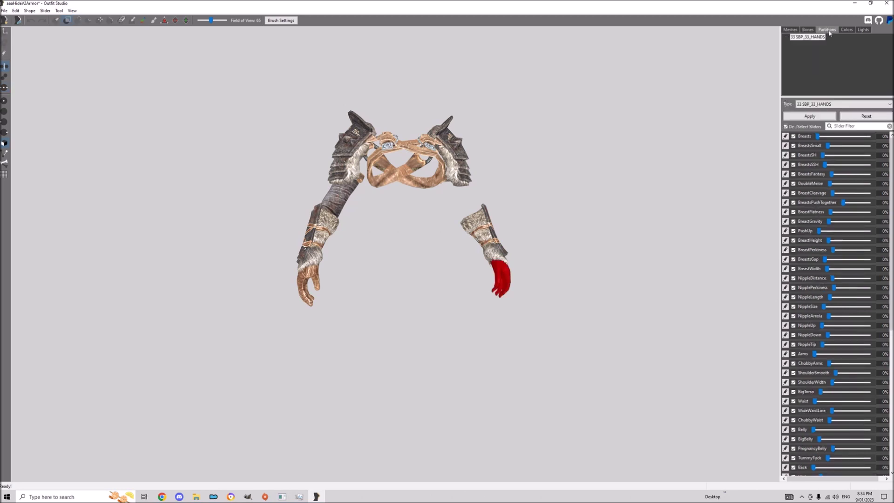
left_click(795, 31)
Change the partition type of the _pauldrons_1.004 mesh to 57 SBP_57_MOD_SHOULDER and apply it.
left_click(820, 63)
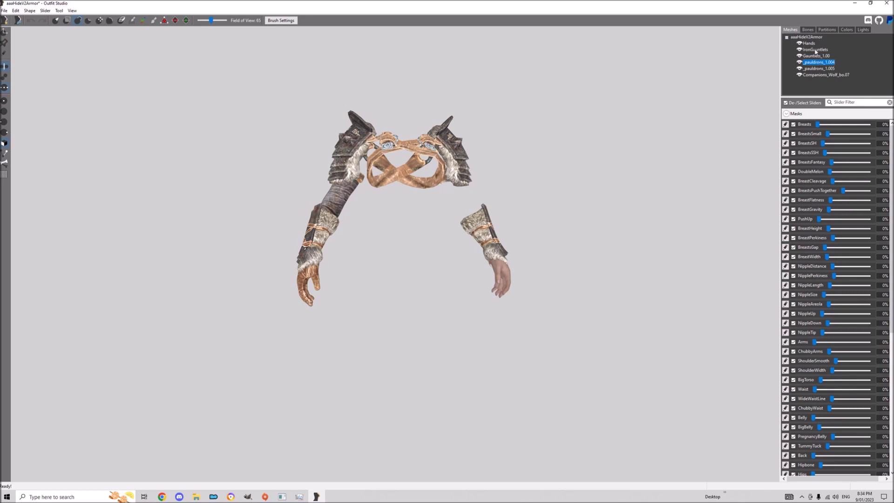
right_click_drag(549, 85, 521, 86)
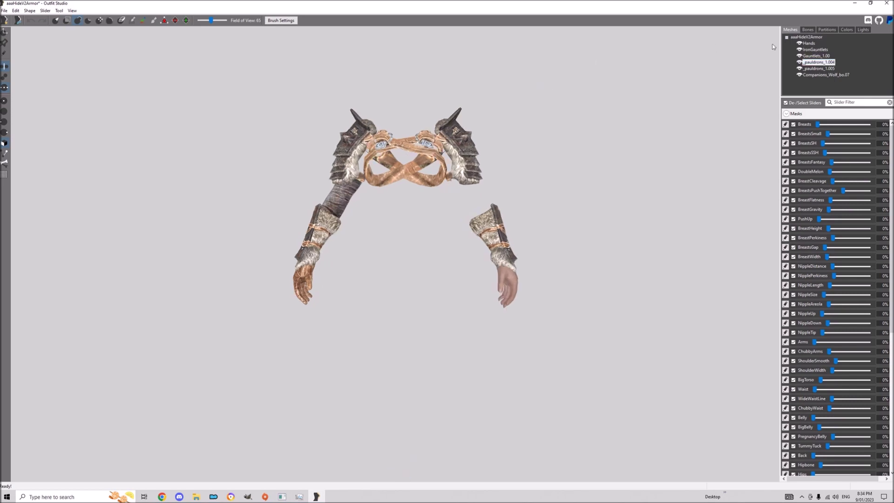
left_click(828, 30)
left_click(824, 104)
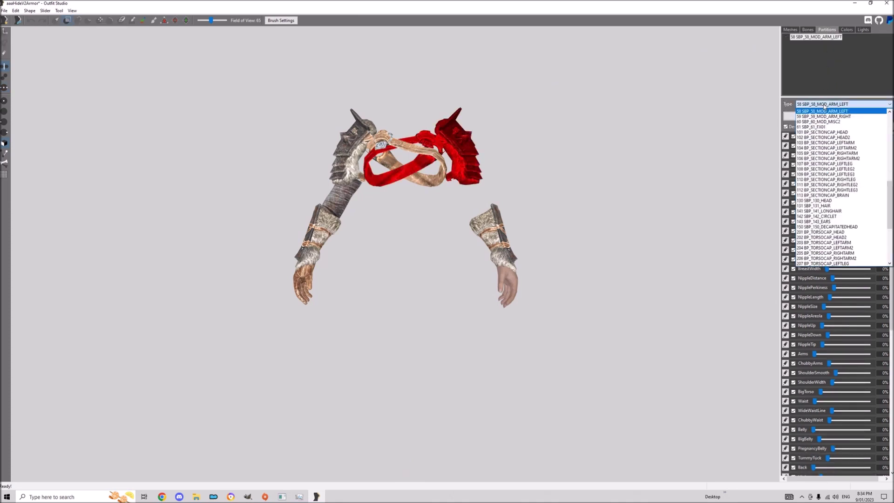
scroll(824, 121, "up", 2)
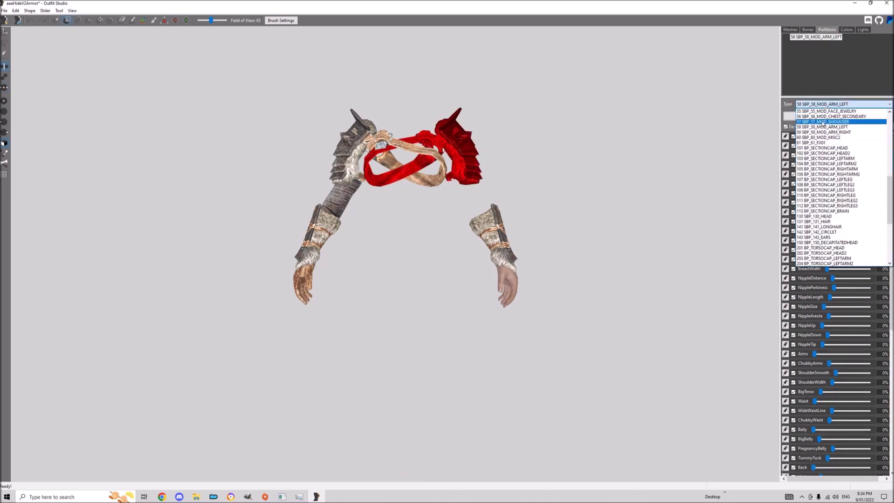
left_click(823, 123)
left_click(816, 116)
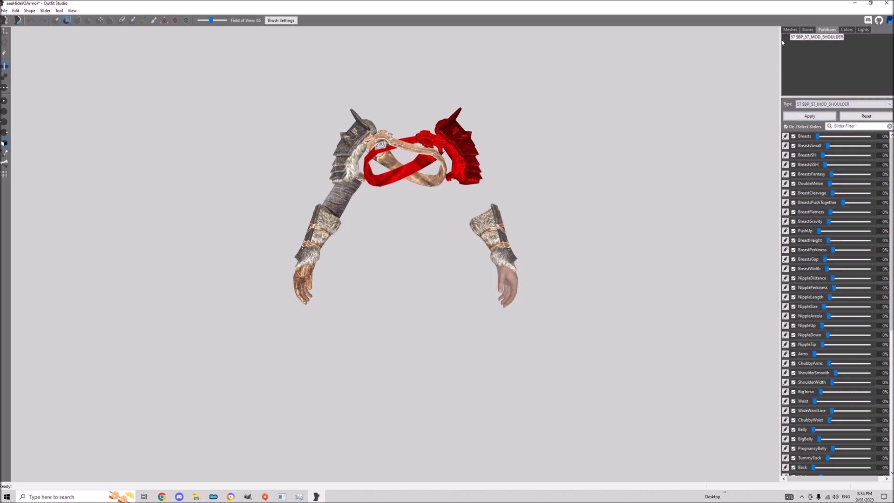
Check which partition is assigned to the _pauldrons_1.005 mesh.
left_click(791, 29)
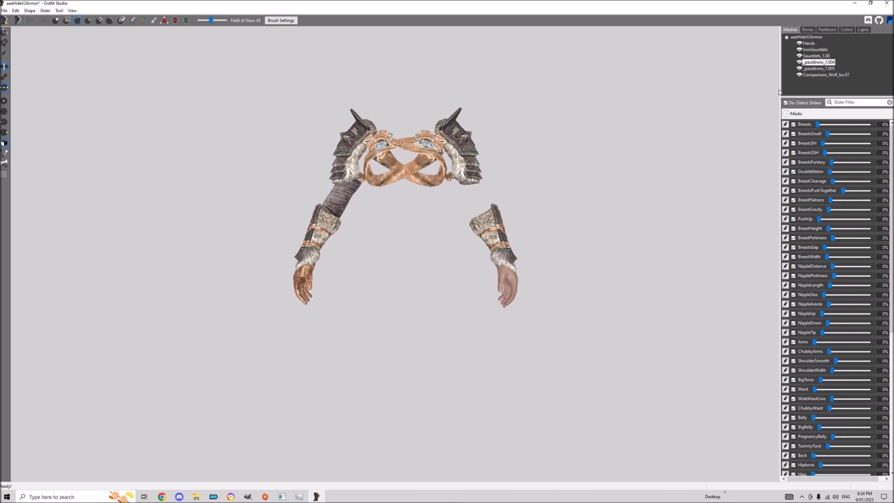
left_click(818, 68)
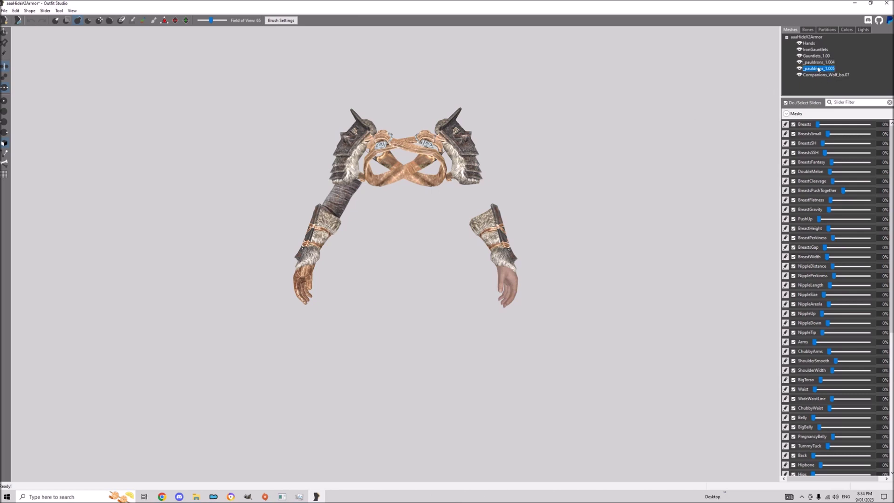
left_click(827, 30)
left_click(793, 30)
Save the arm-piece project as aaaHideV2Gauntlets, with output file name Gauntlets and the display name copied to the project fields.
left_click(5, 11)
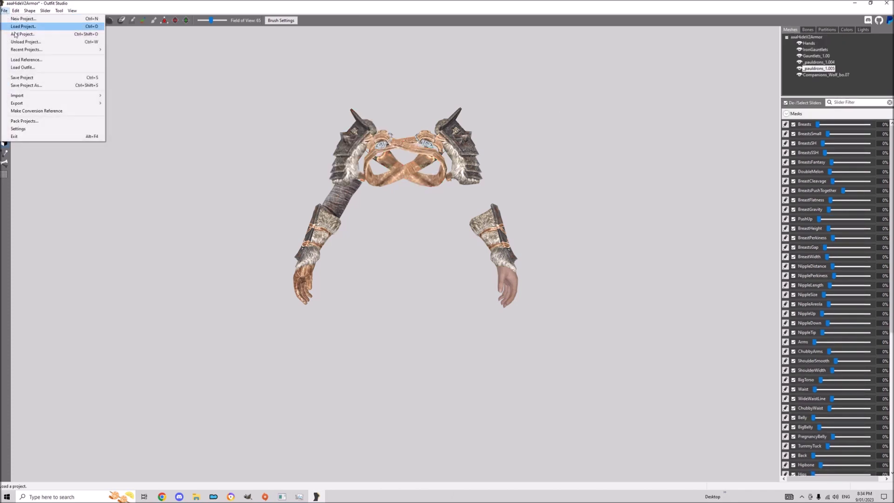
left_click(46, 86)
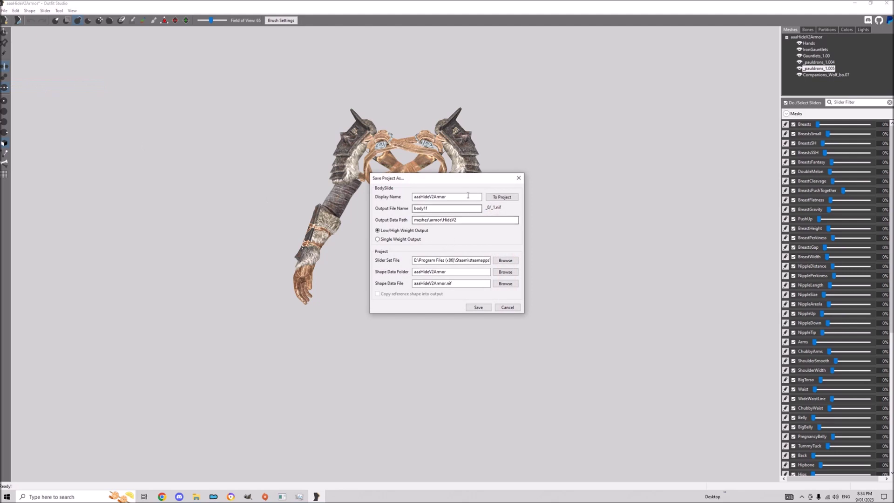
left_click_drag(447, 197, 438, 201)
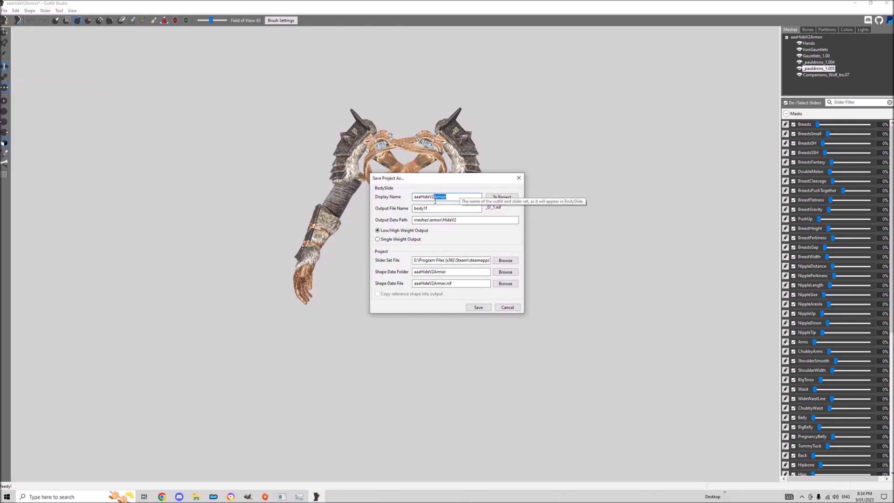
type("Gaunt")
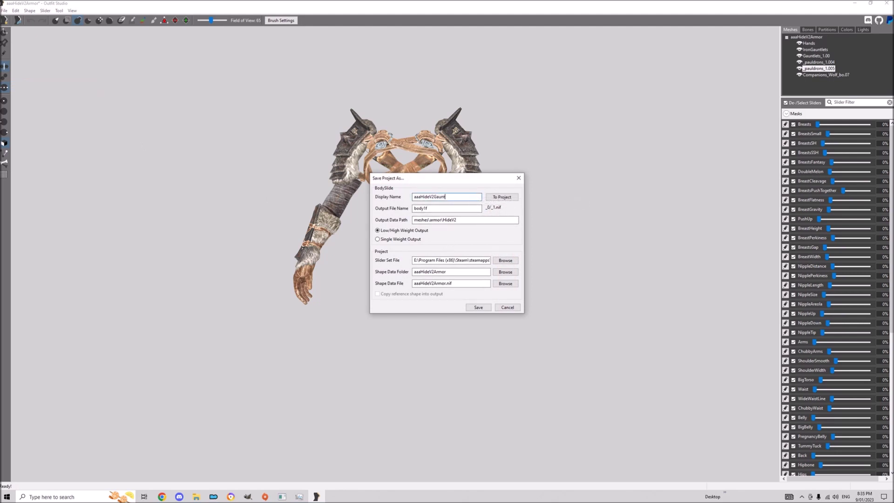
type("lets")
left_click(501, 197)
double_click(429, 208)
type("G")
left_click(502, 197)
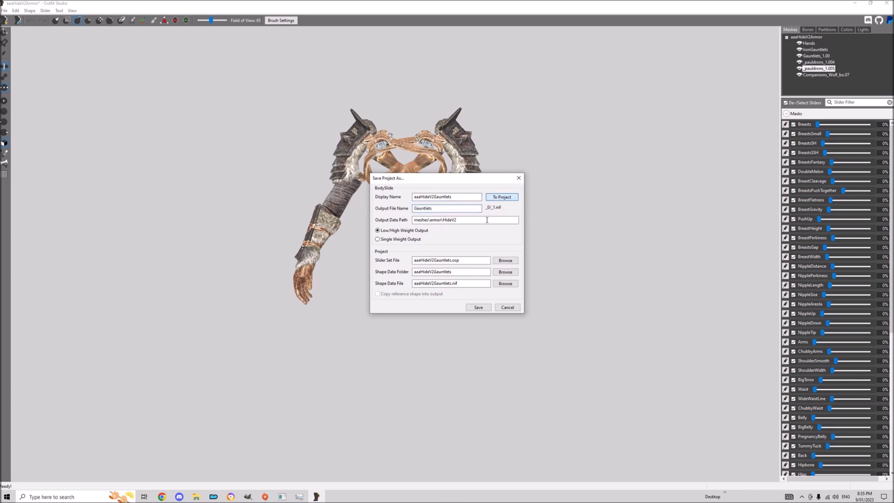
left_click(479, 307)
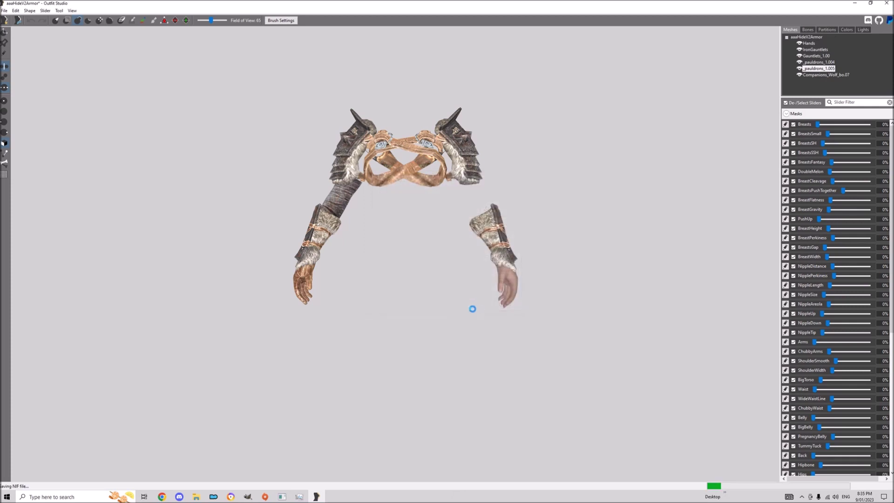
Load the aaaHideV2Armor.osp slider set as the current project.
left_click(4, 10)
left_click(12, 26)
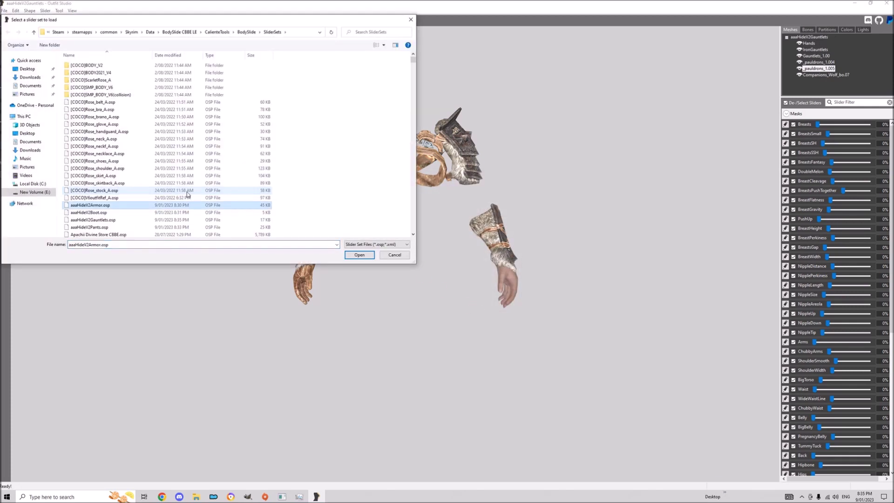
double_click(117, 207)
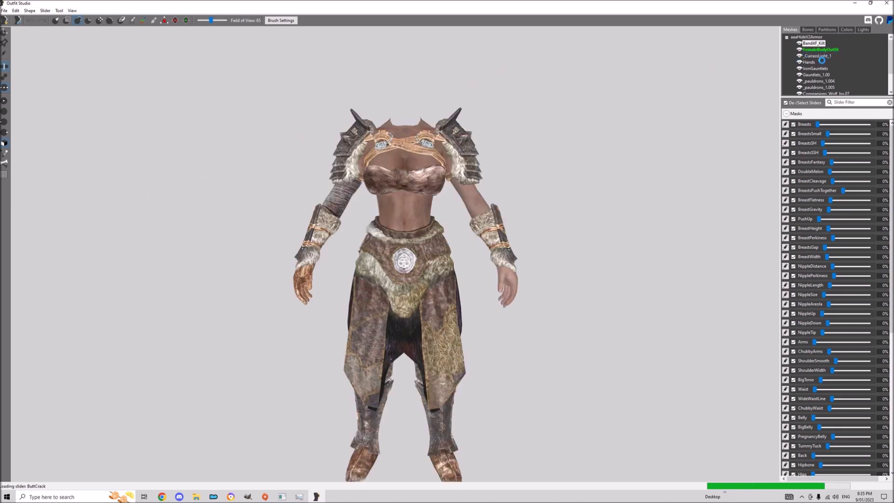
Delete every mesh except BanditF_Kilt, leaving only the fur chest piece in the project.
left_click(810, 62)
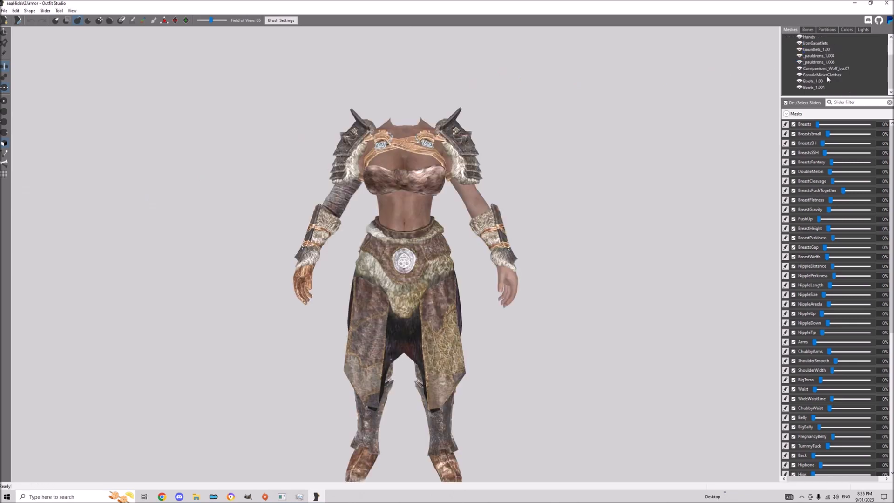
scroll(826, 75, "down", 2)
left_click(816, 87, "shift")
key("Delete")
key("Return")
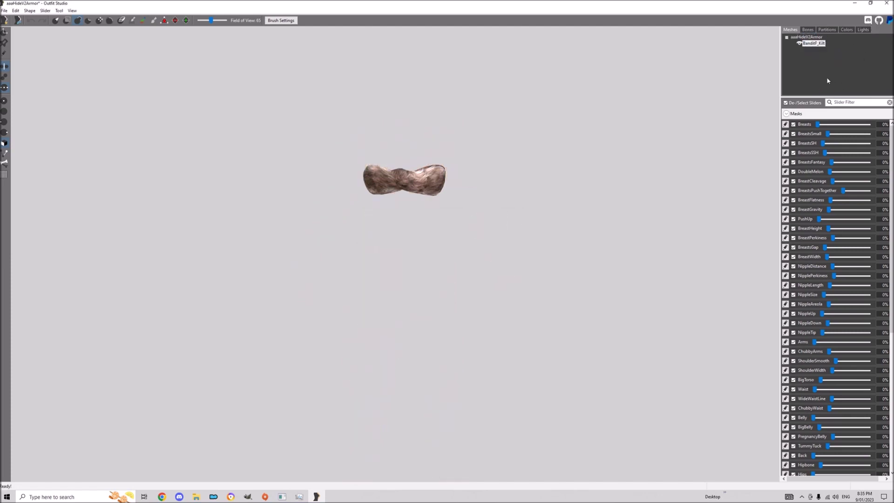
Change the BanditF_Kilt mesh's partition type to 56 SBP_56_MOD_CHEST_SECONDARY and apply it.
left_click(837, 29)
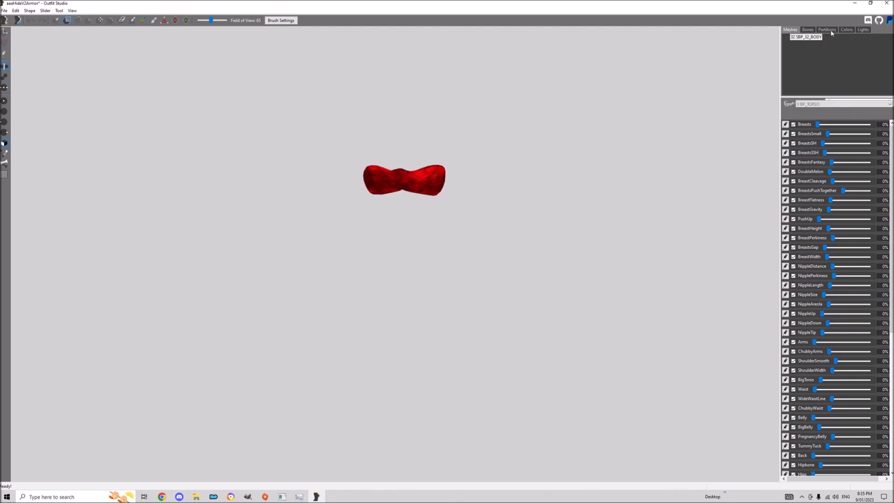
left_click(821, 104)
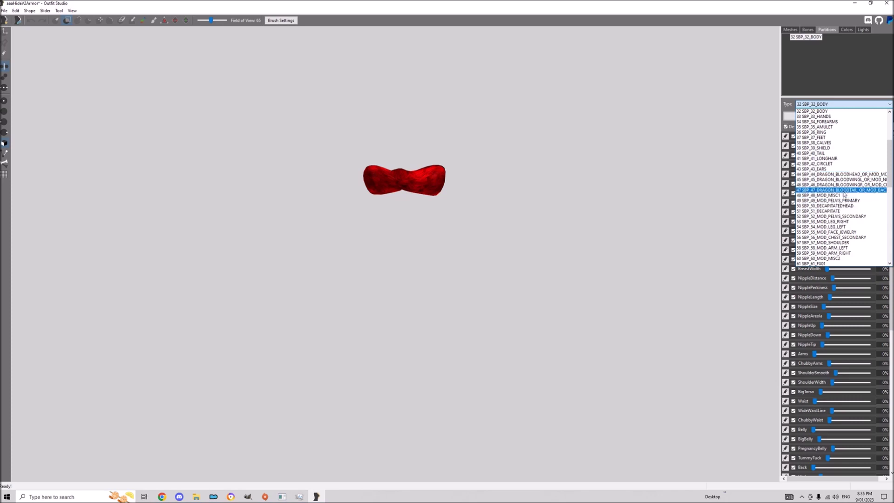
left_click(832, 237)
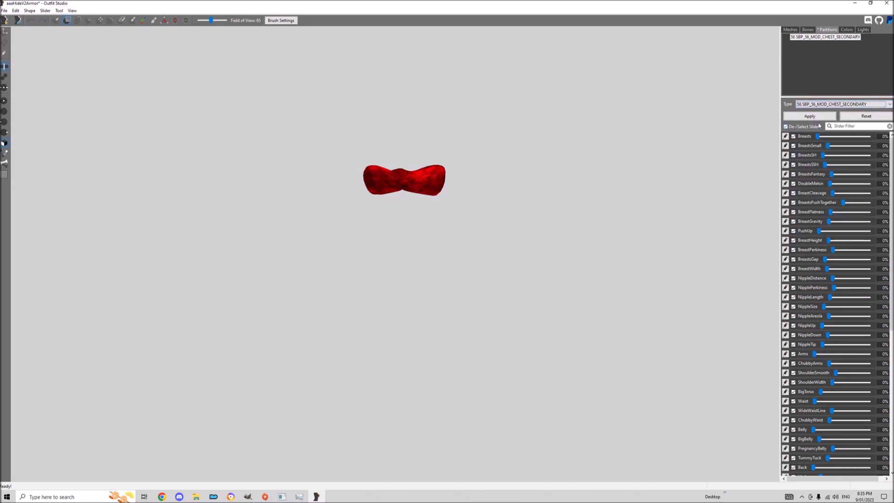
right_click_drag(647, 186, 478, 223)
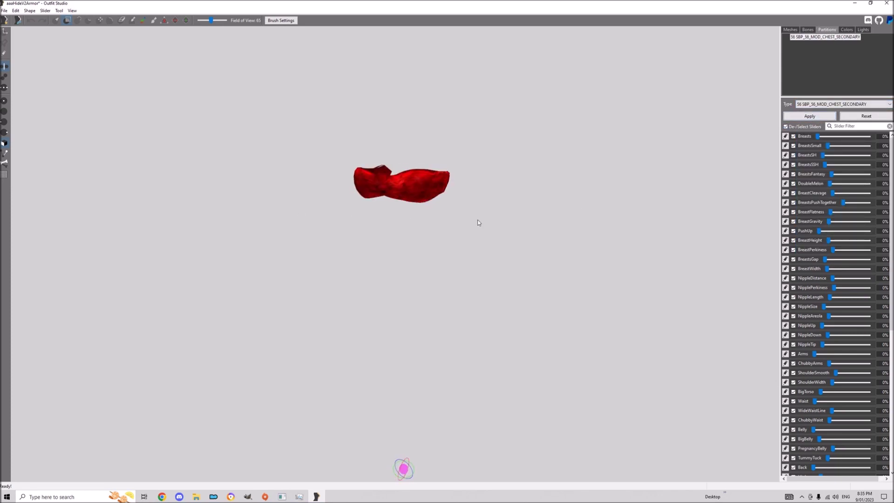
Save the chest piece as project aaaHideV2Bra, with output file name Bra and the display name copied to the project fields.
left_click(4, 11)
left_click(56, 85)
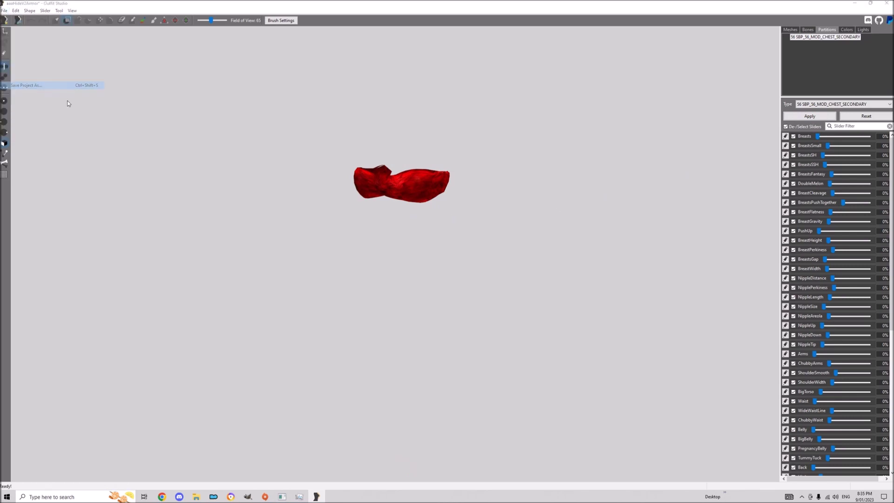
left_click_drag(447, 197, 436, 198)
type("Bra")
key("Tab")
type("Bra")
left_click(501, 197)
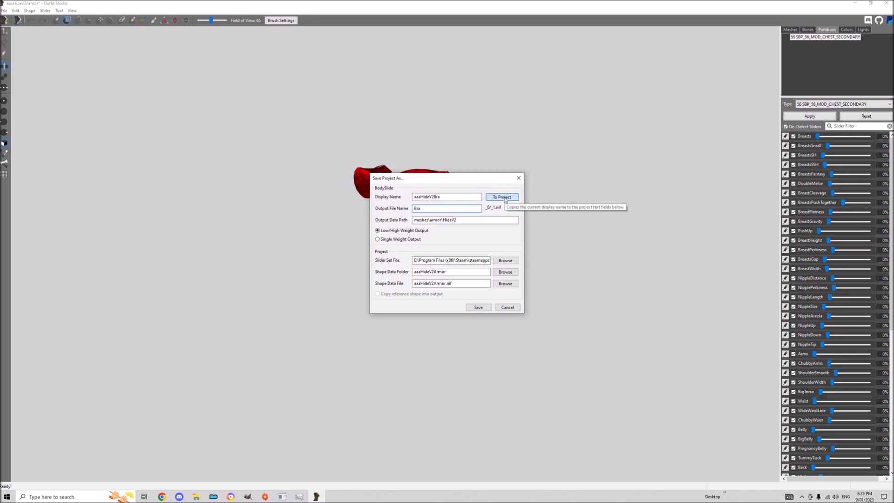
left_click(480, 306)
Add the full aaaHideV2Armor outfit to the open bra project.
right_click_drag(337, 262, 143, 249)
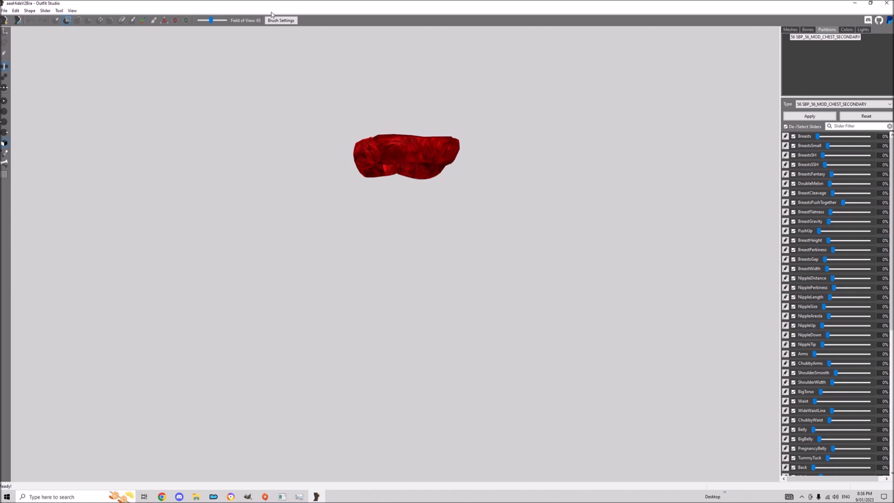
right_click_drag(295, 100, 515, 102)
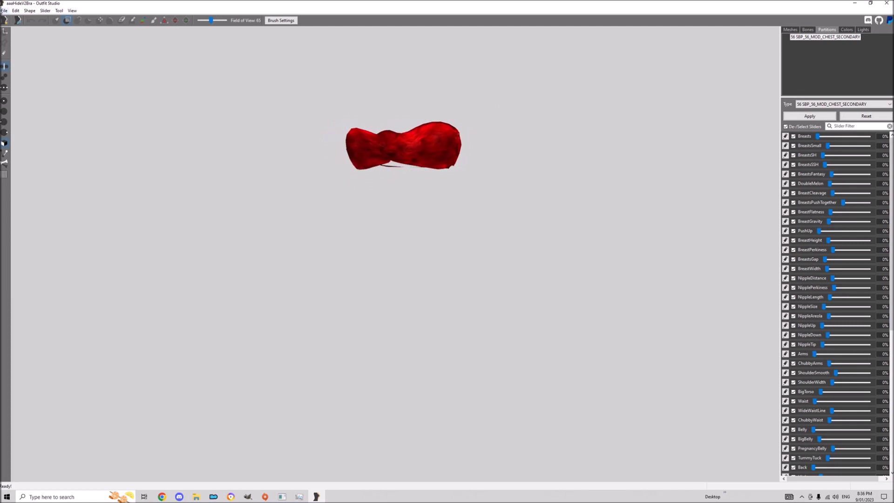
left_click(4, 10)
left_click(18, 33)
left_click(188, 206)
type("go")
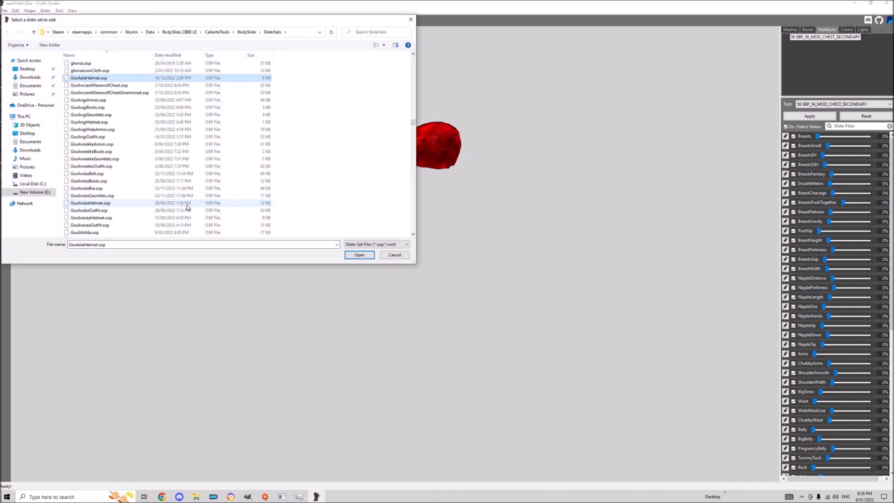
type("aaaHideV2Armor")
key("Return")
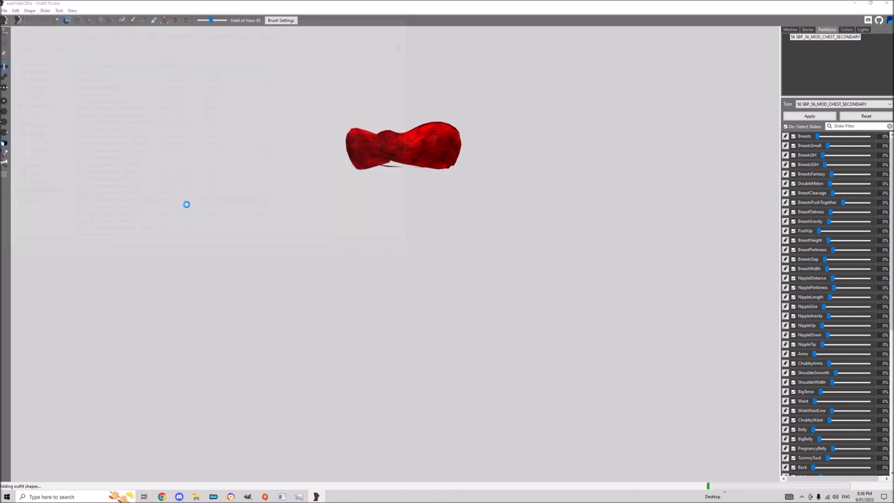
left_click(525, 254)
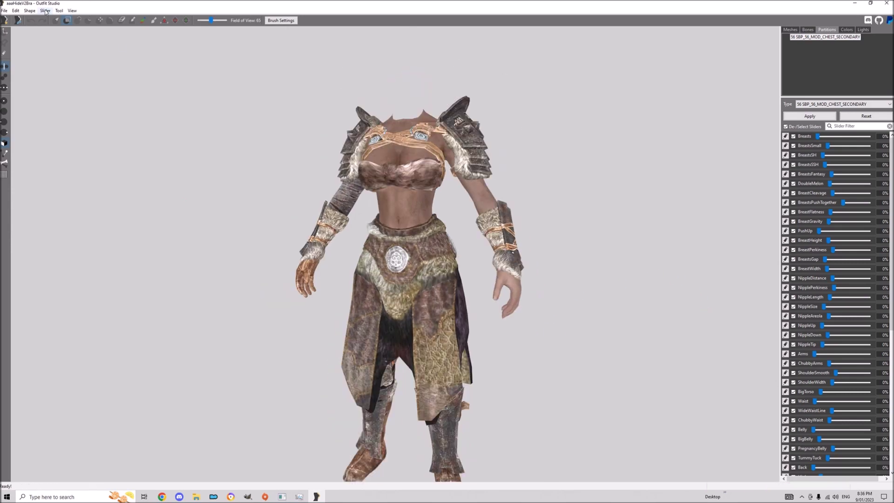
Apply the GosBorgakh slider preset at high weight to the combined outfit.
left_click(29, 10)
left_click(65, 45)
left_click(438, 237)
type("gosb")
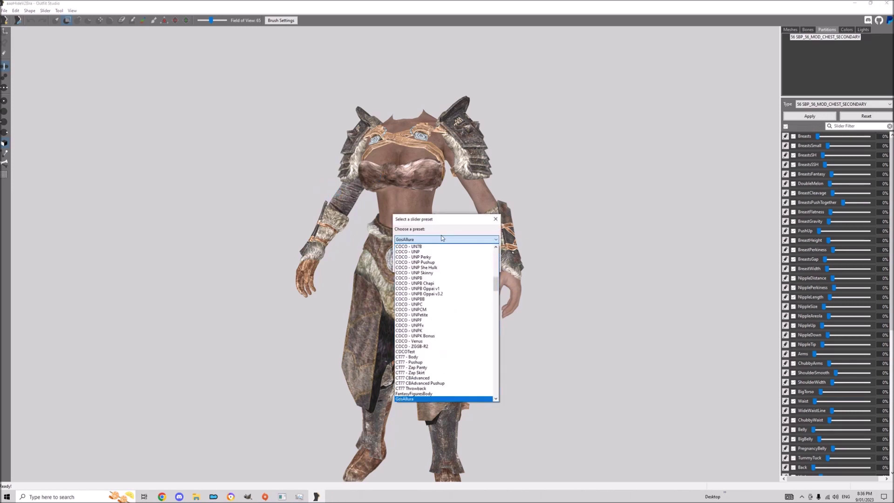
key("Return")
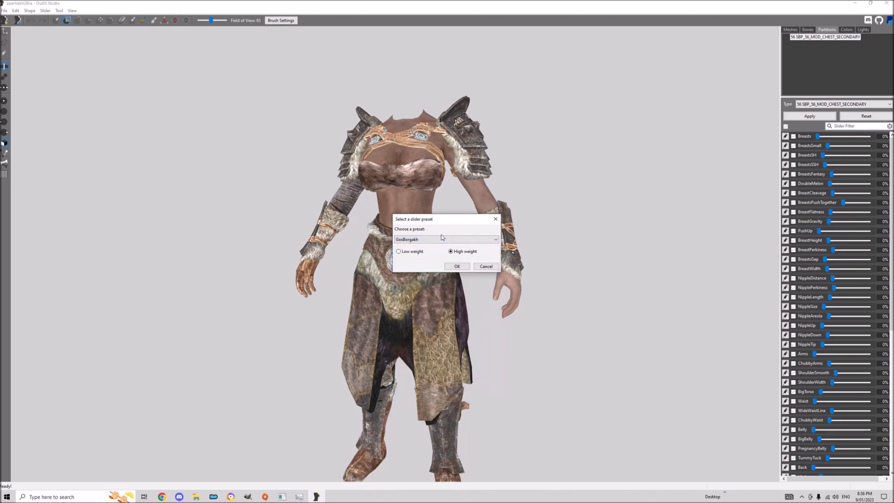
left_click(449, 268)
Inspect the morphed outfit from the back, side and front, checking the kilt around the hips for clipping.
right_click_drag(400, 463, 406, 254)
scroll(656, 276, "up", 3)
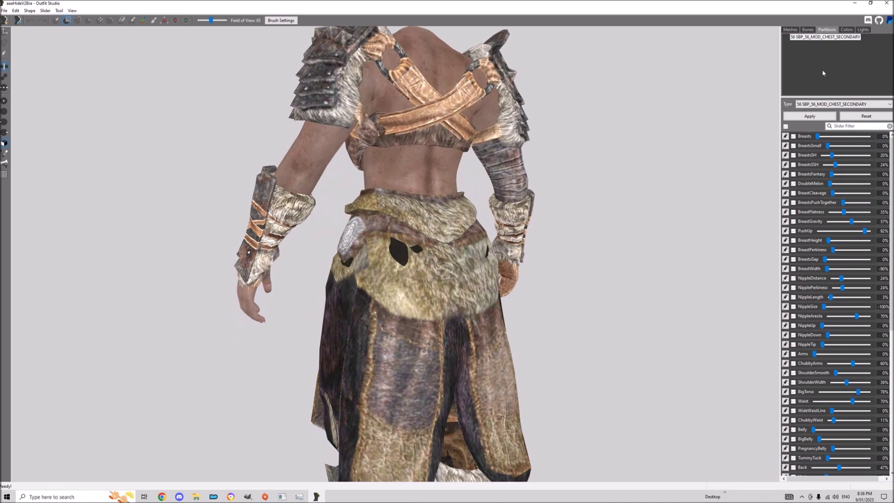
left_click(790, 30)
right_click_drag(536, 140, 444, 130)
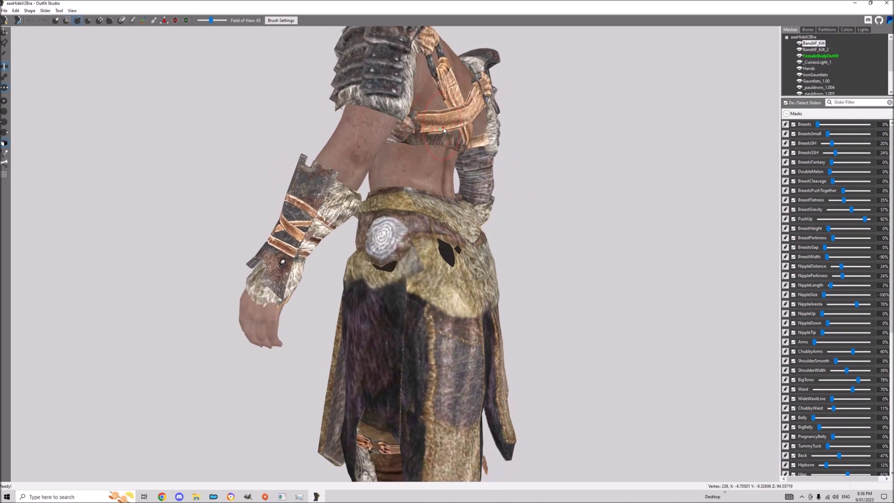
left_click(4, 10)
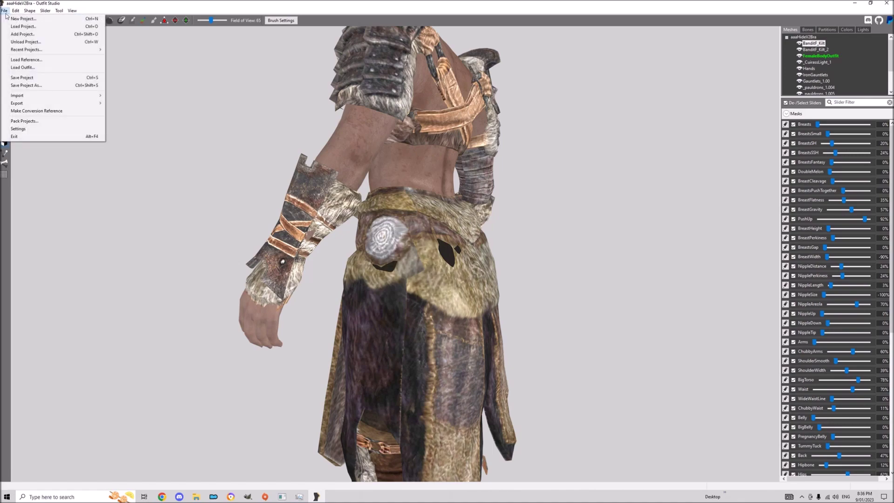
left_click(28, 35)
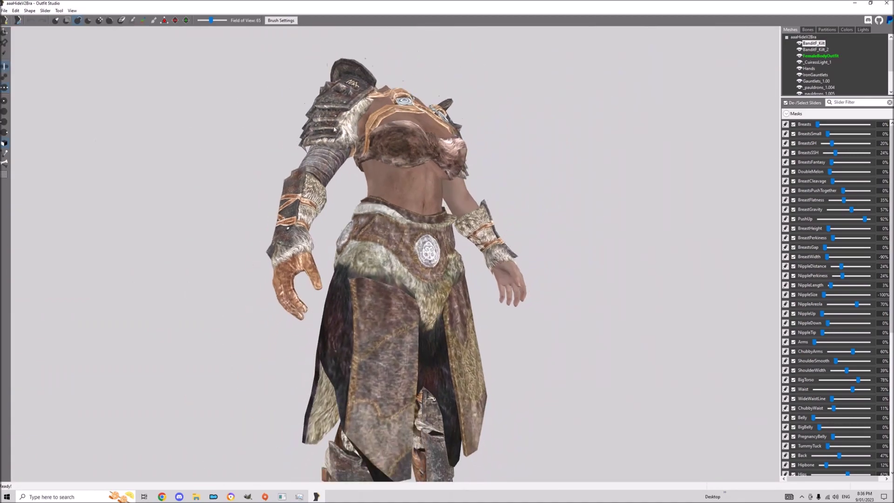
right_click_drag(250, 116, 351, 122)
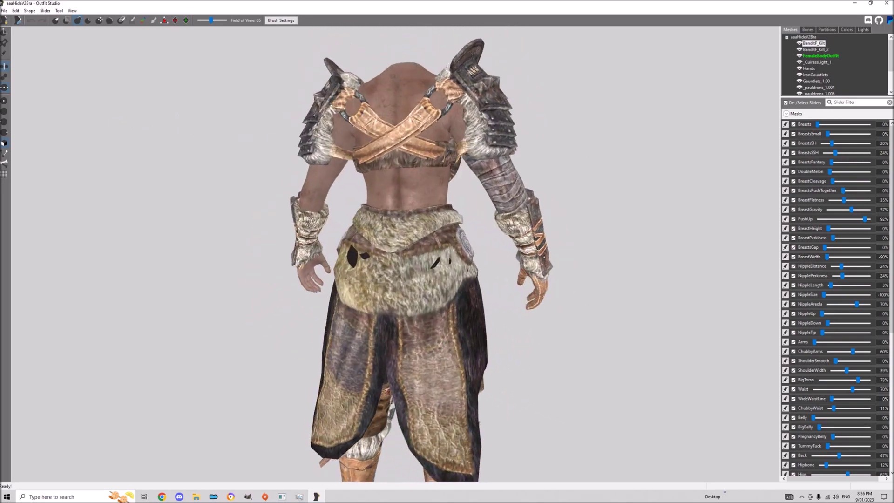
Load the aaaHideV2Pants slider set in place of the combined outfit.
left_click(4, 9)
left_click(17, 33)
left_click(214, 213)
key("Down")
key("Down")
key("Down")
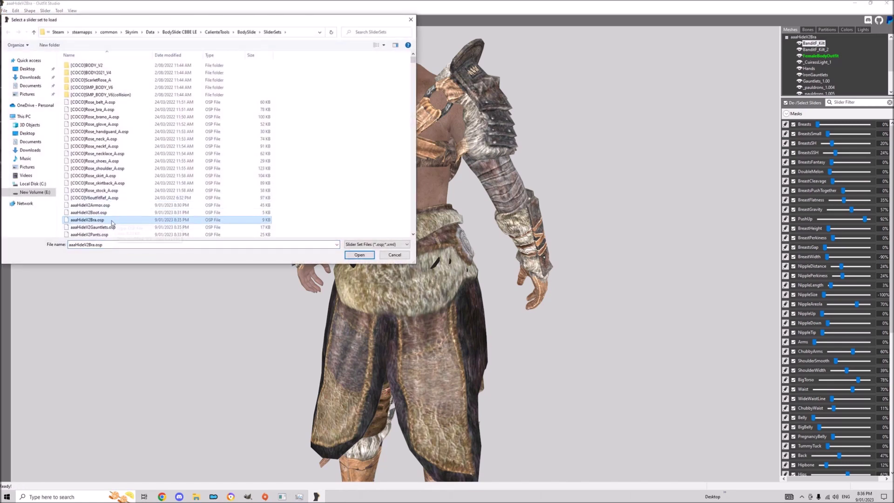
key("Return")
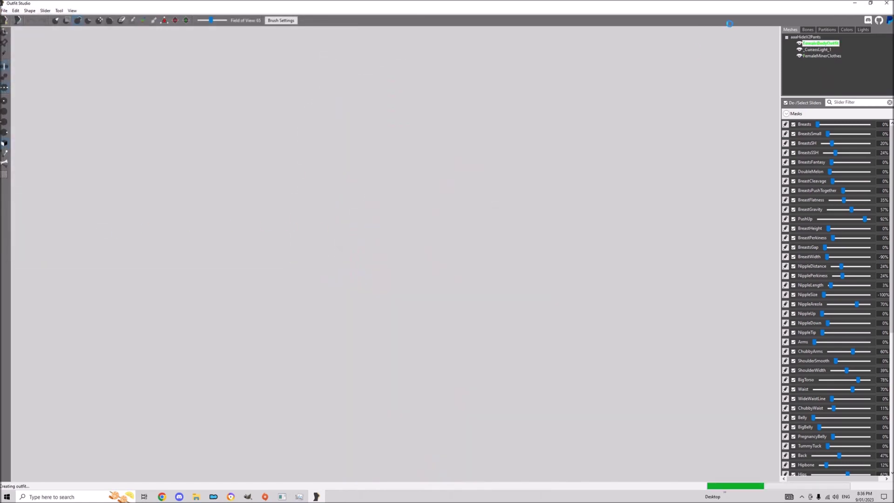
Sculpt the _CuirassLight_1 mesh at the back of the hips to cover the dark clip-through patches, and check it from several angles.
left_click(817, 50)
scroll(459, 209, "up", 2)
right_click_drag(406, 221, 425, 292)
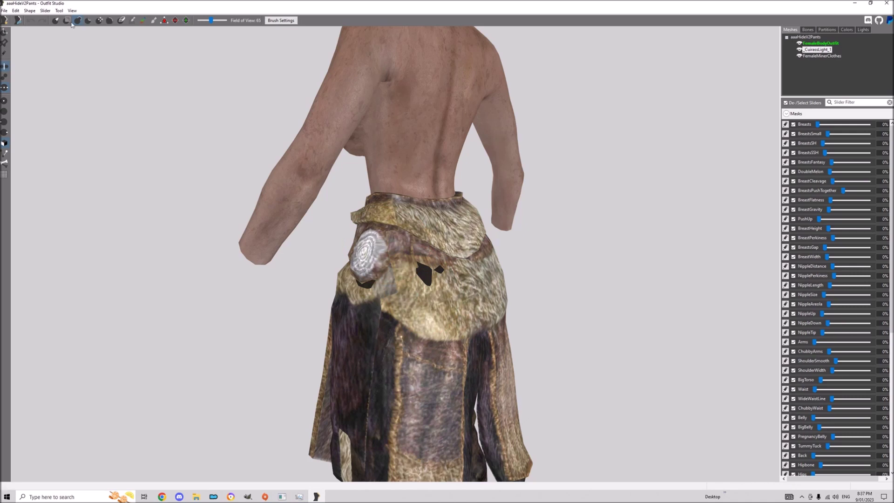
left_click_drag(421, 289, 414, 285)
right_click_drag(415, 285, 439, 277)
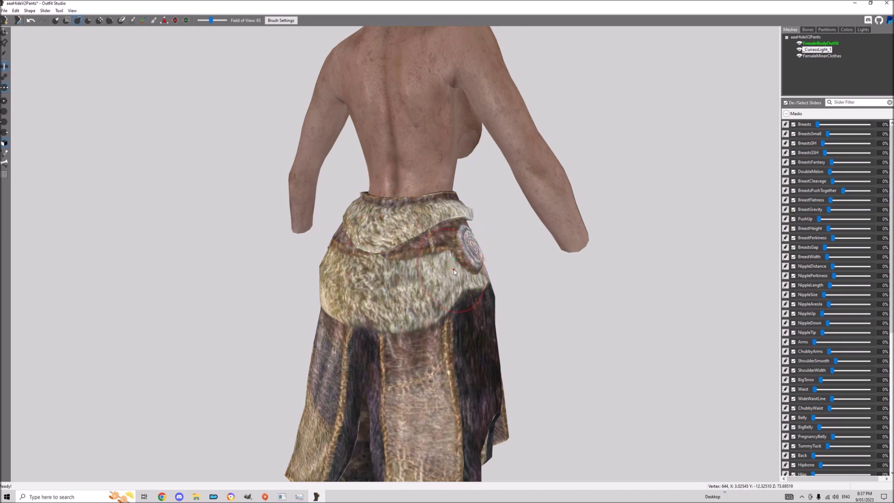
right_click_drag(359, 317, 152, 273)
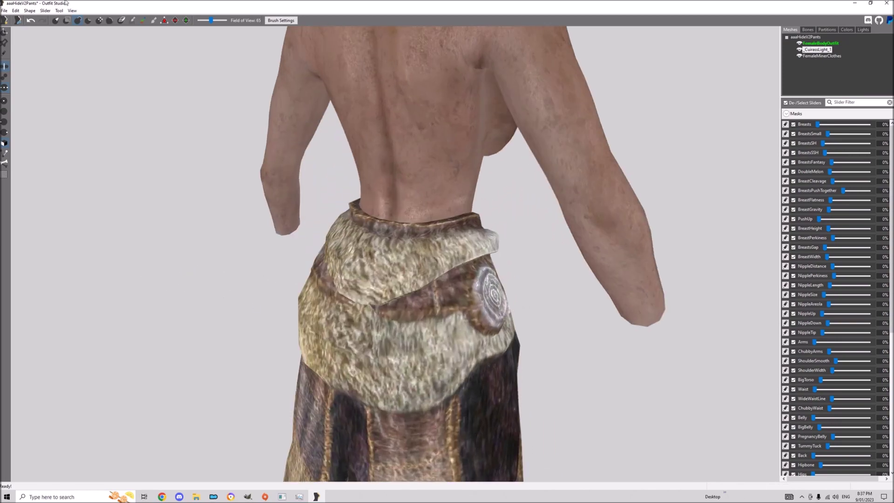
Apply the GosBorgakh slider preset at high weight to the pants project and check the fit from the front.
left_click(45, 10)
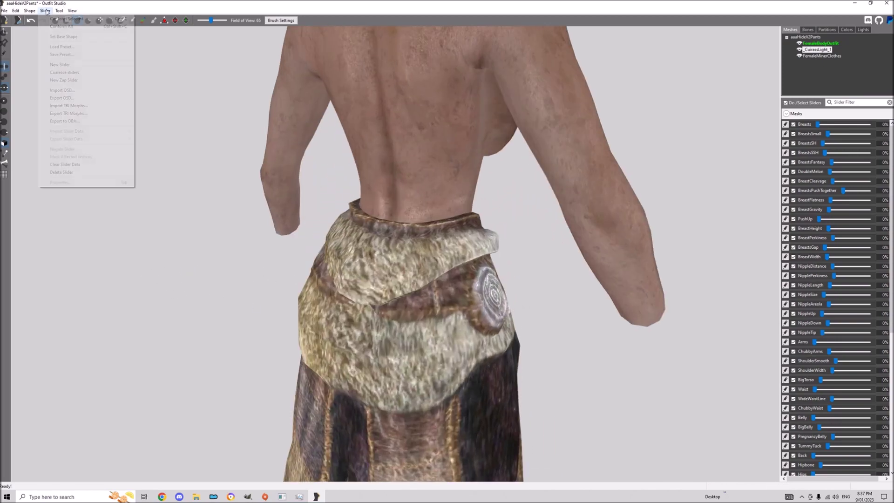
left_click(62, 46)
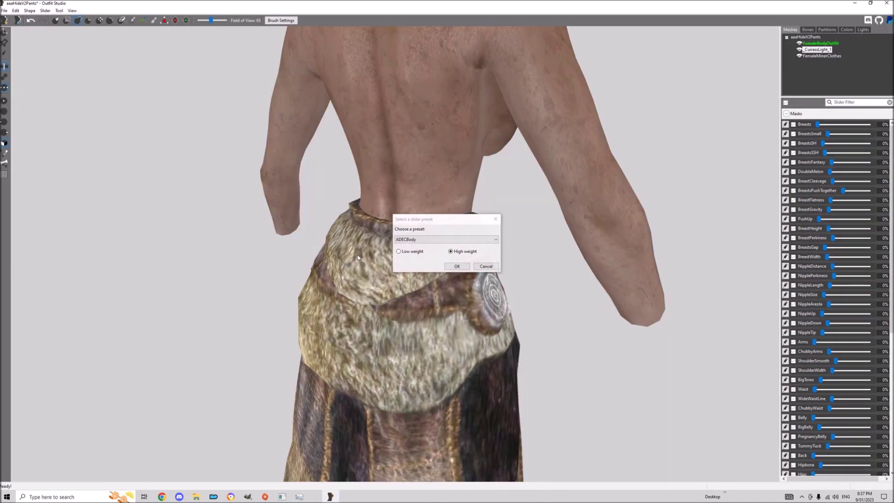
left_click(433, 239)
key("Down")
key("Down")
key("Down")
key("Down")
key("Down")
key("Down")
key("Down")
key("Down")
key("Down")
key("Down")
key("Down")
key("Down")
key("Down")
key("Down")
key("Down")
key("Down")
key("Down")
key("Down")
key("Down")
key("Down")
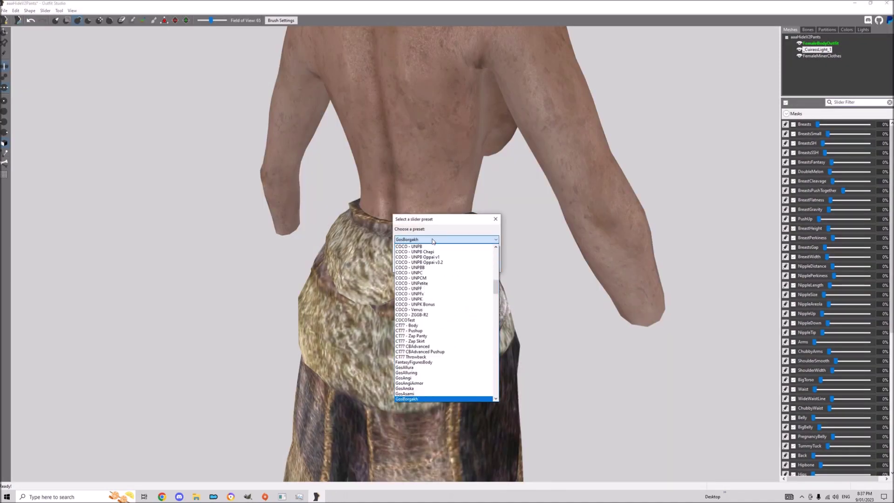
key("Return")
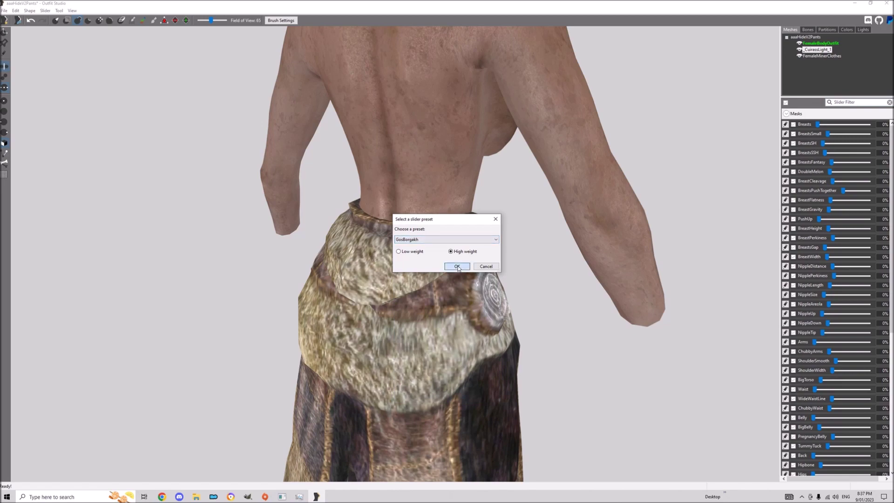
left_click(457, 267)
scroll(437, 238, "down", 5)
right_click_drag(437, 238, 150, 274)
scroll(422, 277, "up", 3)
scroll(208, 266, "down", 5)
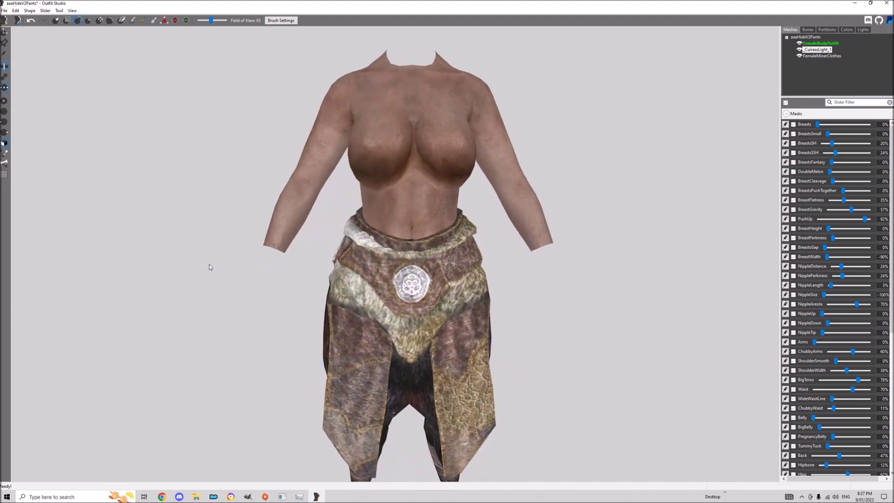
Duplicate the FemaleBodyOutfit shape under the name Body.
left_click(821, 42)
right_click(820, 44)
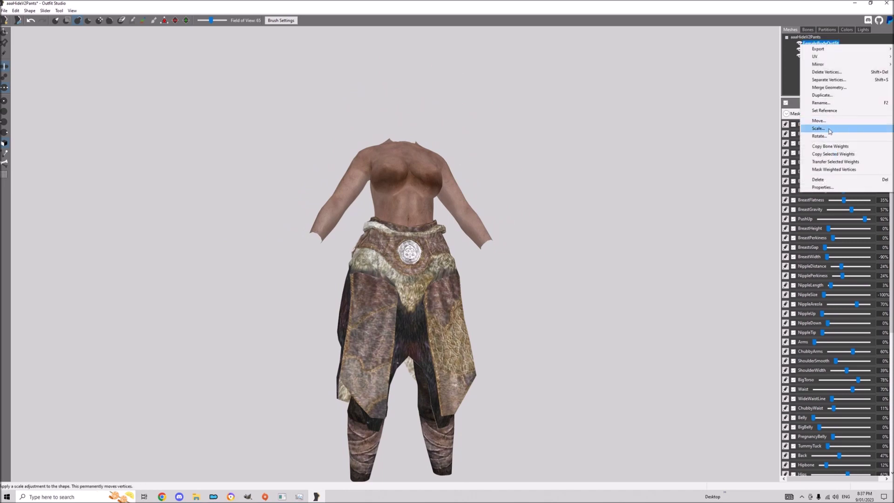
left_click(821, 95)
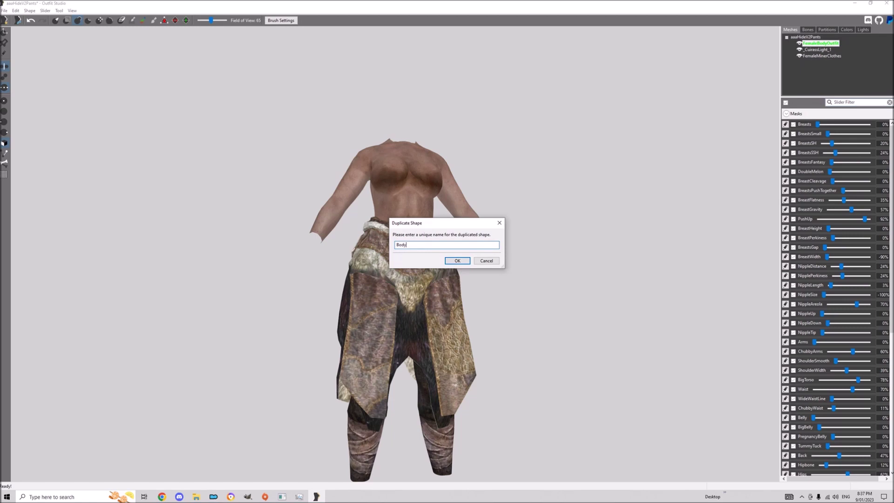
key("Return")
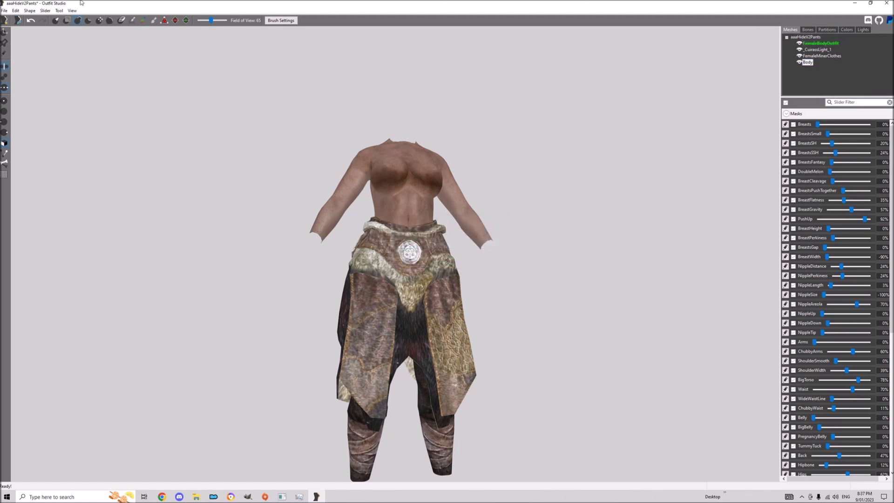
Conform all shapes to the reference sliders with a search radius of 10 and 10 max vertex targets.
left_click(45, 10)
left_click(44, 10)
left_click(45, 11)
left_click(48, 27)
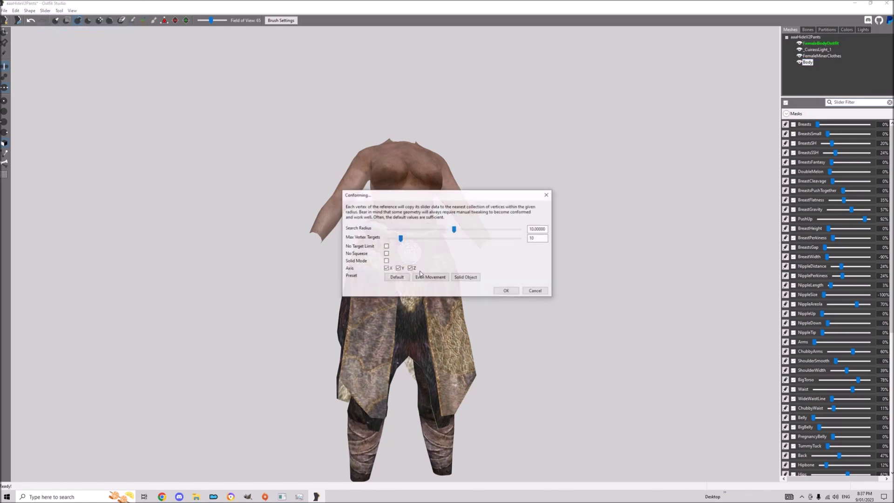
left_click(494, 291)
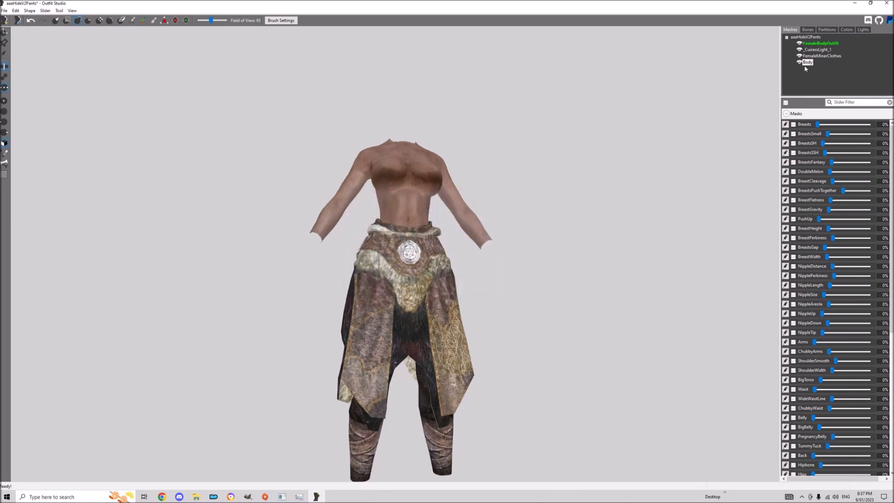
right_click_drag(295, 240, 501, 238)
right_click_drag(459, 268, 269, 271)
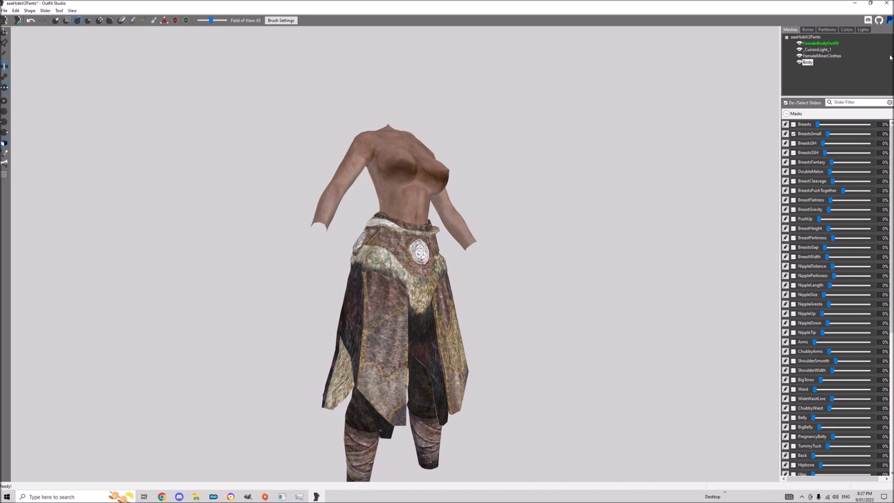
Display the _CuirassLight_1 and FemaleMinerClothes meshes as wireframes so the body underneath shows.
left_click(818, 50)
left_click(811, 57, "ctrl")
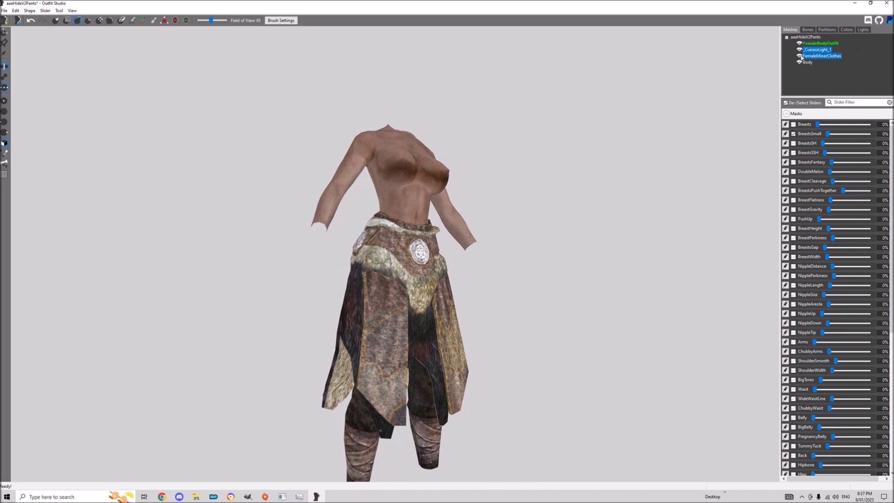
left_click(800, 55)
left_click(799, 55)
right_click_drag(498, 167, 470, 171)
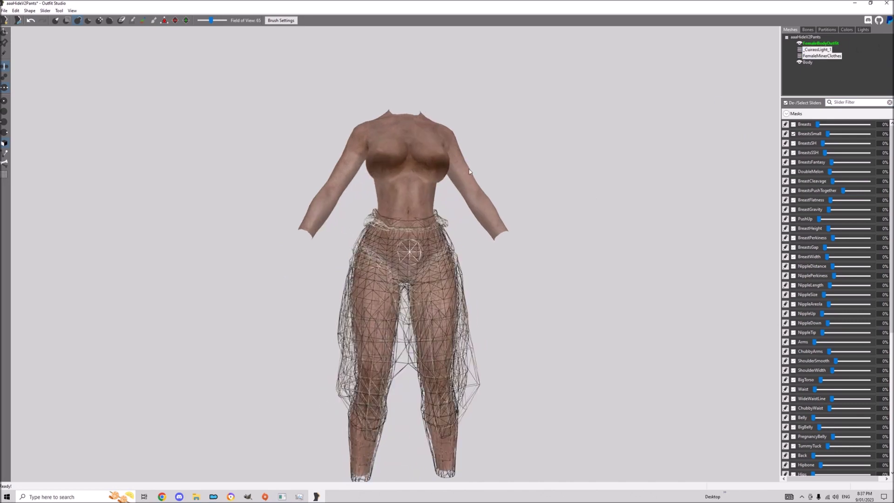
Delete the FemaleBodyOutfit reference shape from the project.
left_click(823, 44)
key("Delete")
key("Return")
Mask the legs and hips of the Body mesh up to just below the waistband, working around all sides.
left_click(808, 57)
scroll(505, 173, "up", 3)
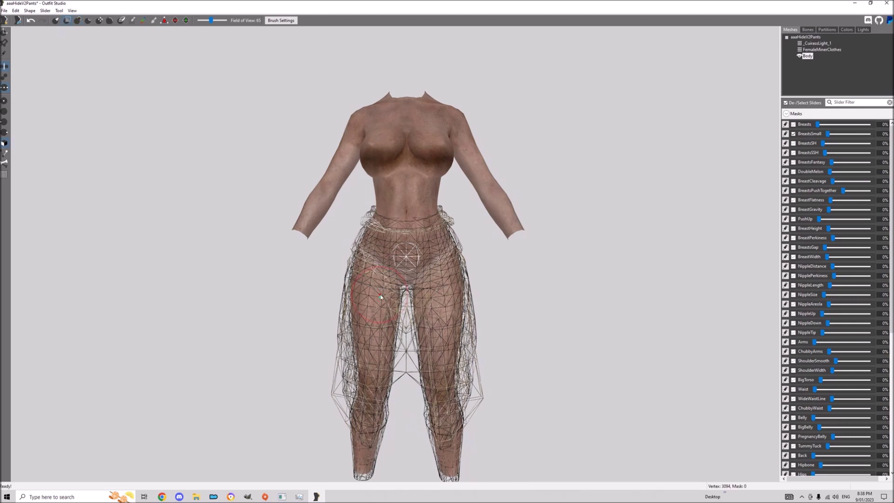
scroll(385, 294, "down", 2)
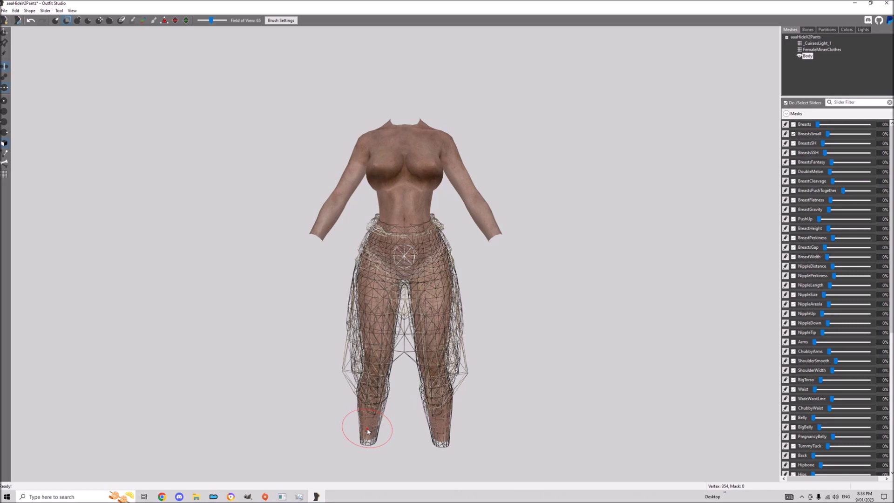
left_click(67, 20)
mouse_move(370, 435)
left_mouse_down()
mouse_move(372, 396)
mouse_move(477, 368)
mouse_move(433, 317)
mouse_move(431, 285)
mouse_move(405, 252)
left_mouse_up()
mouse_move(405, 251)
right_mouse_down()
mouse_move(291, 289)
mouse_move(522, 369)
right_mouse_up()
mouse_move(422, 459)
left_mouse_down()
mouse_move(405, 373)
mouse_move(410, 287)
left_mouse_up()
mouse_move(410, 287)
right_mouse_down()
mouse_move(313, 313)
mouse_move(423, 348)
right_mouse_up()
mouse_move(423, 349)
left_mouse_down()
mouse_move(410, 284)
mouse_move(419, 265)
mouse_move(395, 275)
mouse_move(372, 268)
left_mouse_up()
mouse_move(373, 268)
right_mouse_down()
mouse_move(445, 283)
mouse_move(509, 277)
mouse_move(485, 278)
right_mouse_up()
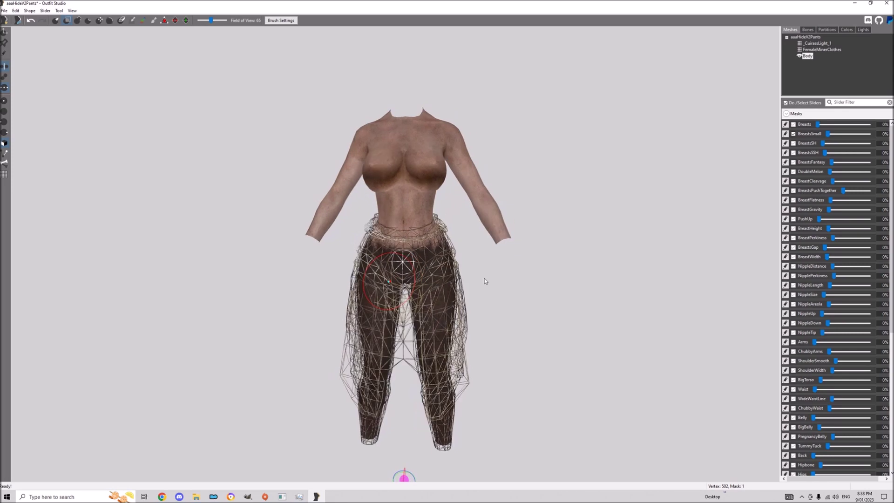
Invert the mask on the Body mesh and delete its unmasked leg and hip vertices.
key("ctrl+i")
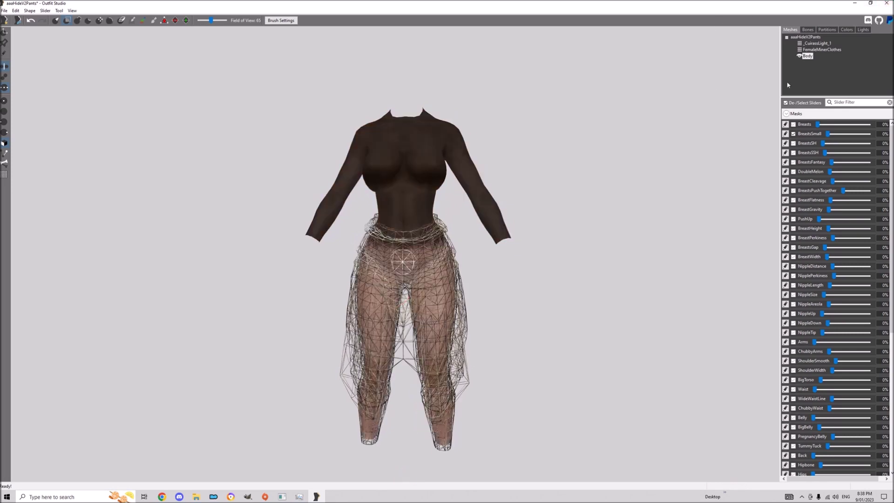
right_click(814, 61)
left_click(834, 85)
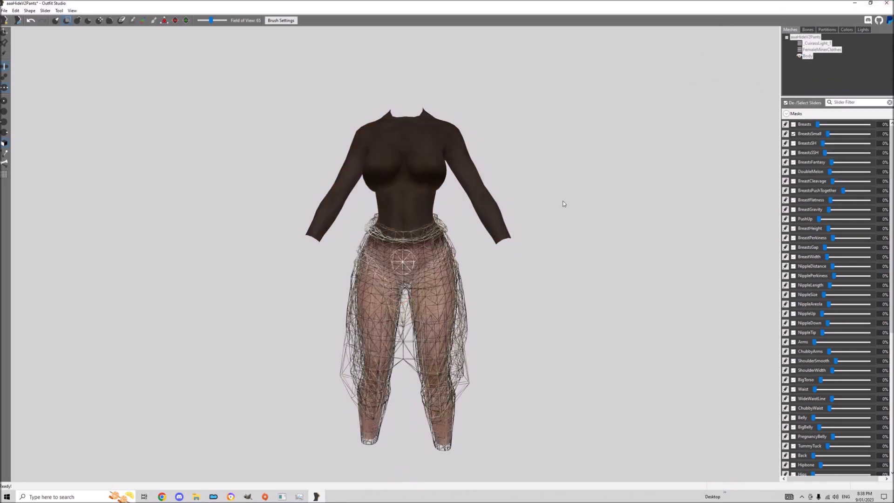
Return the _CuirassLight_1 and FemaleMinerClothes meshes to textured display and save the project.
left_click(831, 49)
left_click(802, 44, "ctrl")
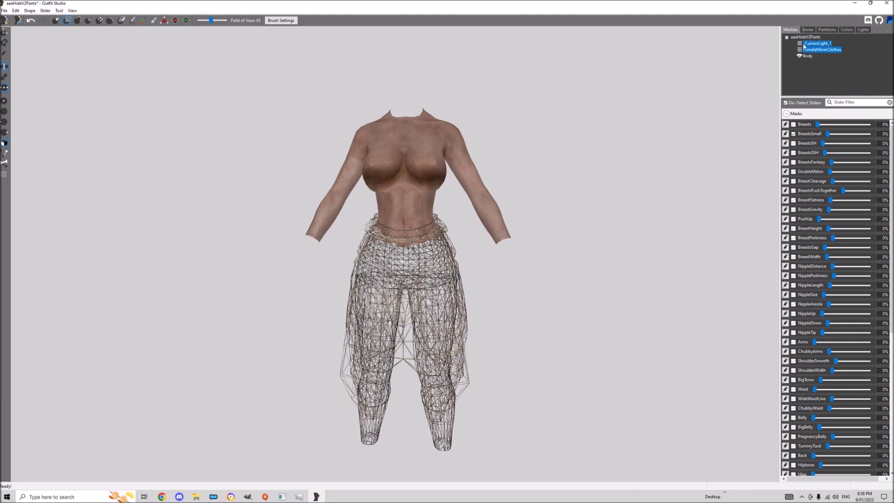
mouse_move(196, 261)
right_mouse_down()
mouse_move(216, 292)
mouse_move(237, 297)
mouse_move(578, 265)
mouse_move(377, 314)
mouse_move(340, 310)
mouse_move(329, 299)
mouse_move(339, 295)
right_mouse_up()
scroll(577, 266, "up", 5)
key("ctrl+s")
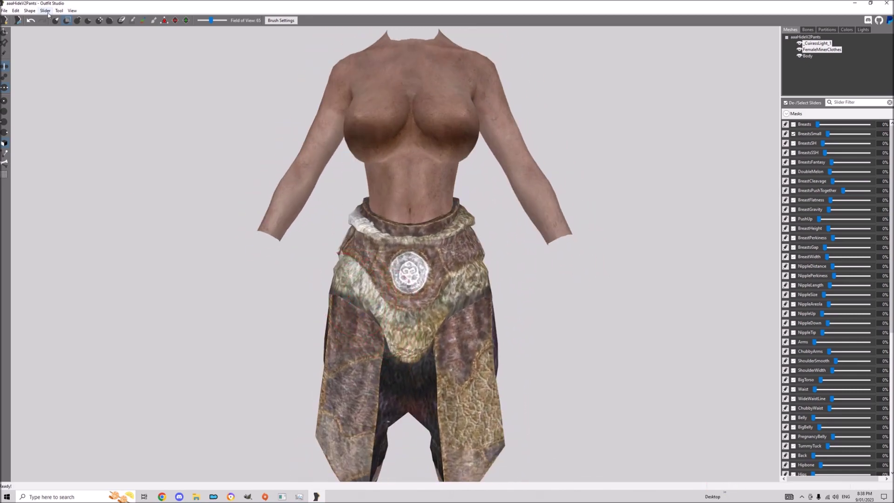
Load the GosBorgakh preset at high weight on the pants with the trimmed body.
left_click(45, 10)
left_click(62, 27)
left_click(45, 10)
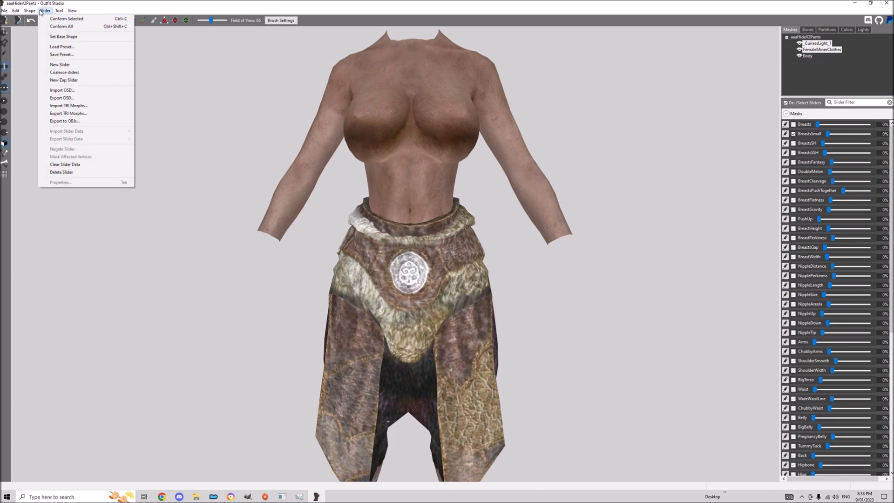
left_click(68, 47)
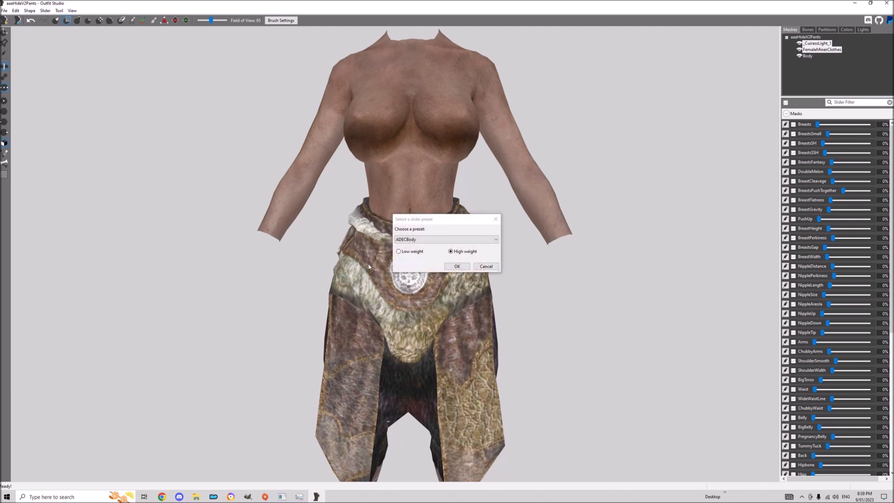
left_click(433, 239)
type("gosb")
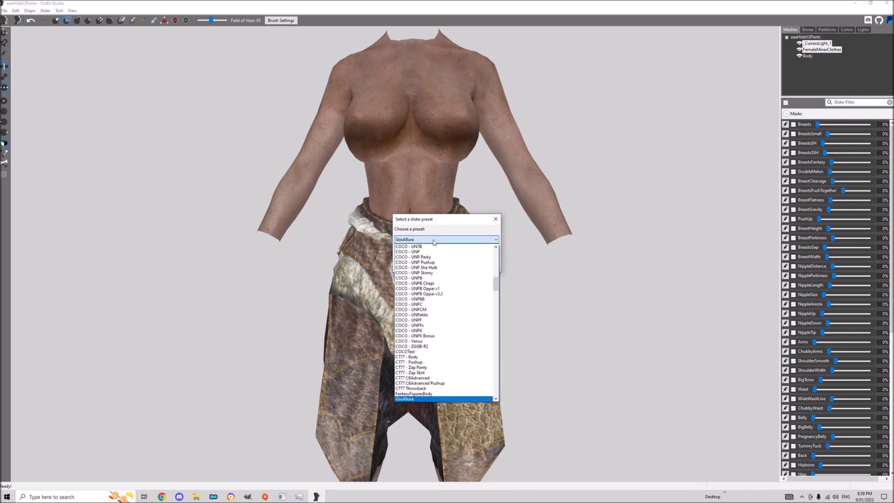
key("Return")
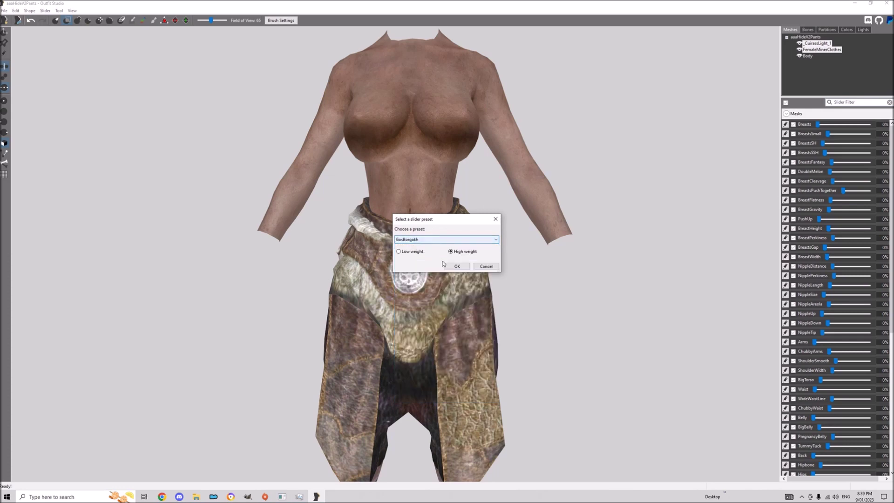
left_click(456, 266)
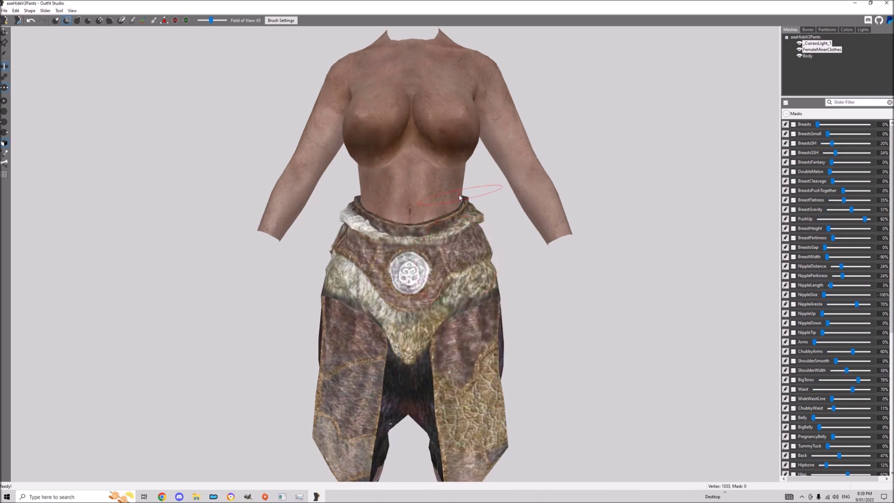
Check the waistline from another angle, then save the aaaHideV2Pants project and close Outfit Studio.
right_click_drag(459, 193, 266, 227)
key("ctrl+s")
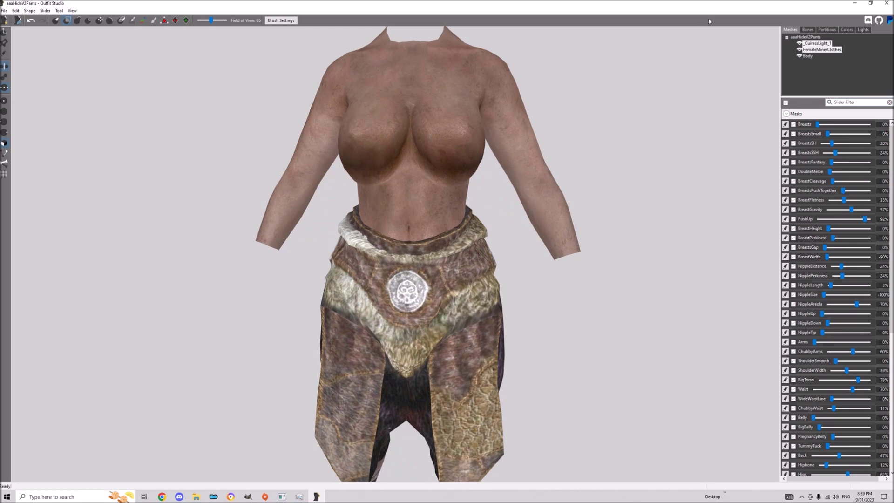
left_click(887, 4)
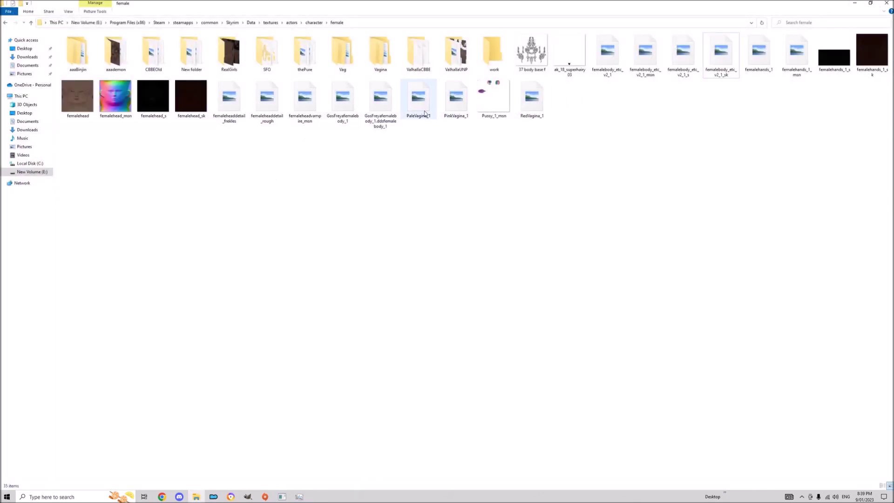
Launch BodySlide x64 from Skyrim's Data\BodySlide CBBE LE\CalienteTools\BodySlide folder and open the body preview.
left_click(251, 23)
double_click(126, 52)
double_click(122, 46)
double_click(122, 47)
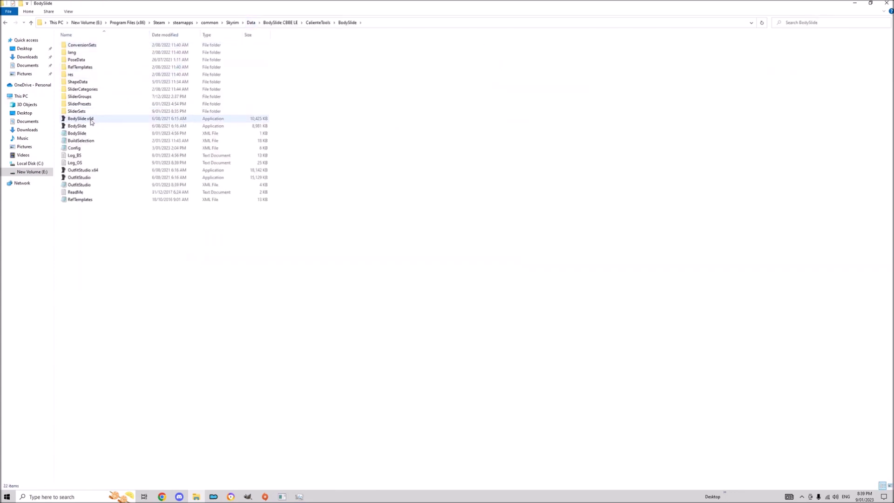
left_click(91, 121)
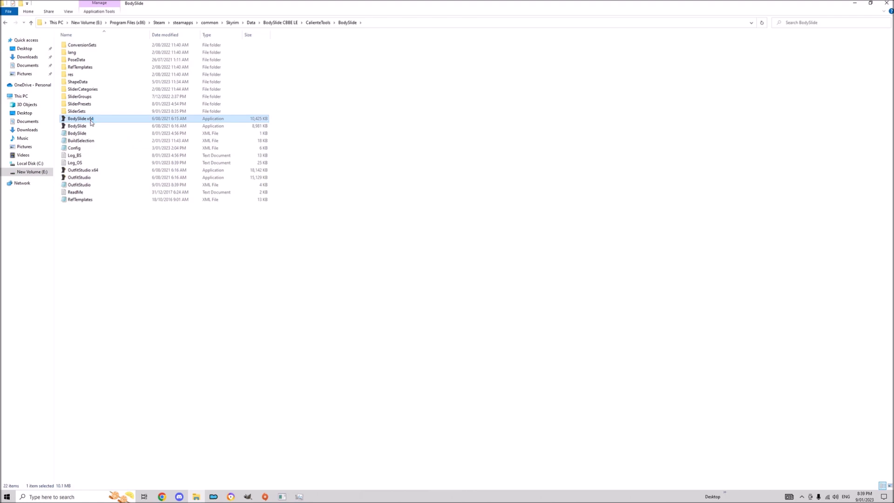
double_click(91, 120)
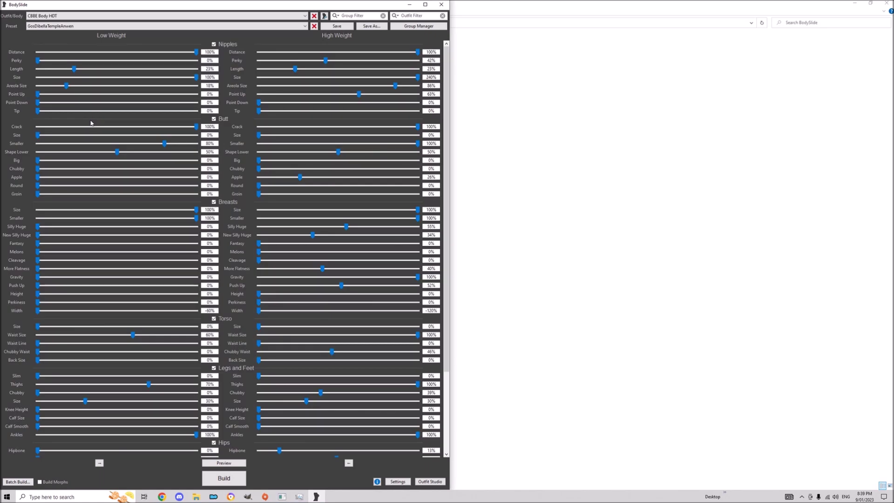
left_click(224, 463)
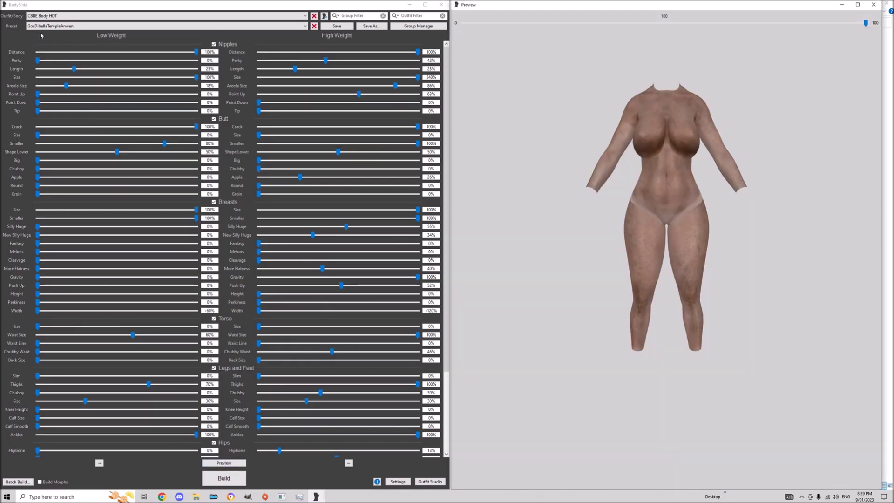
left_click_drag(503, 146, 572, 179)
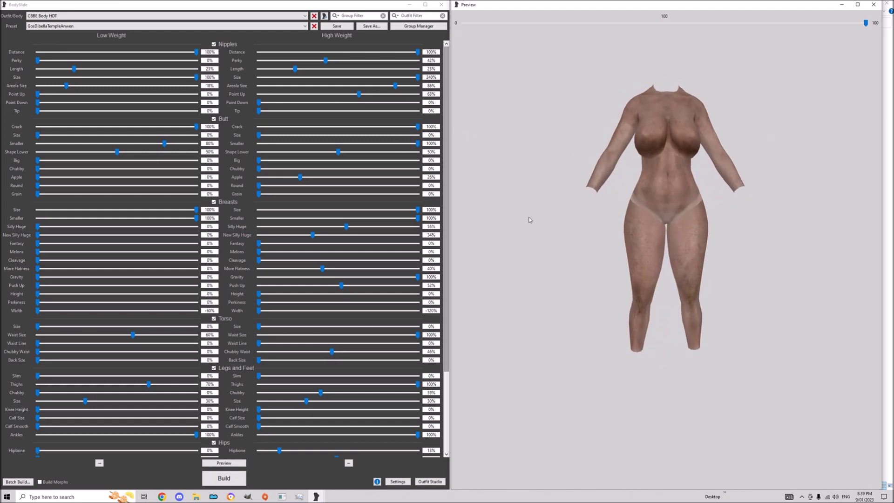
Start a batch build, deselect all slider sets and go to the aaaHideV2 entries in the list.
left_click(12, 483)
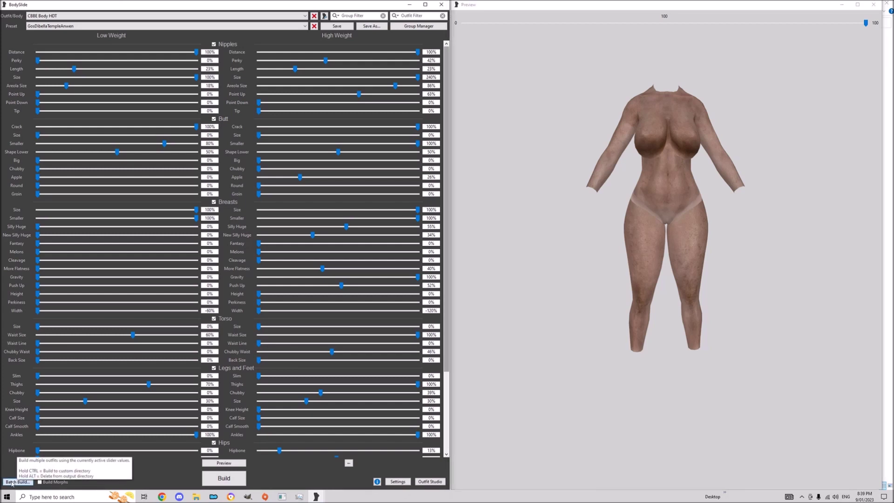
right_click(205, 264)
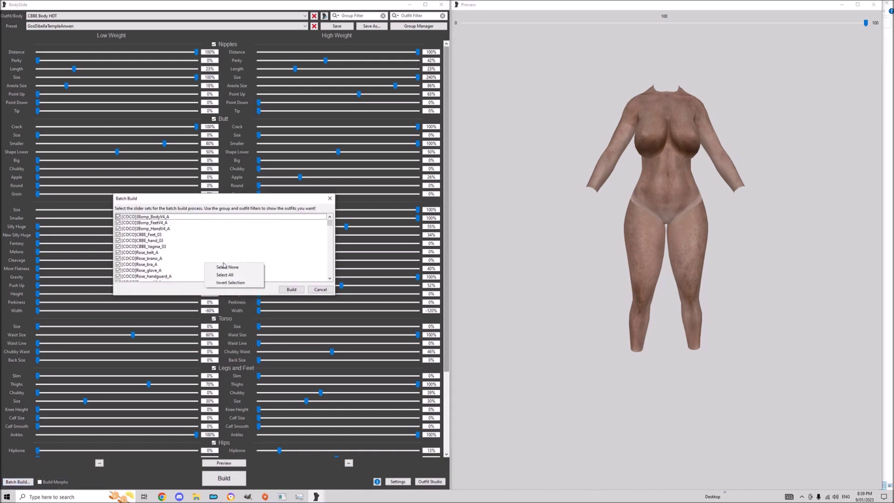
left_click(226, 268)
left_click(233, 235)
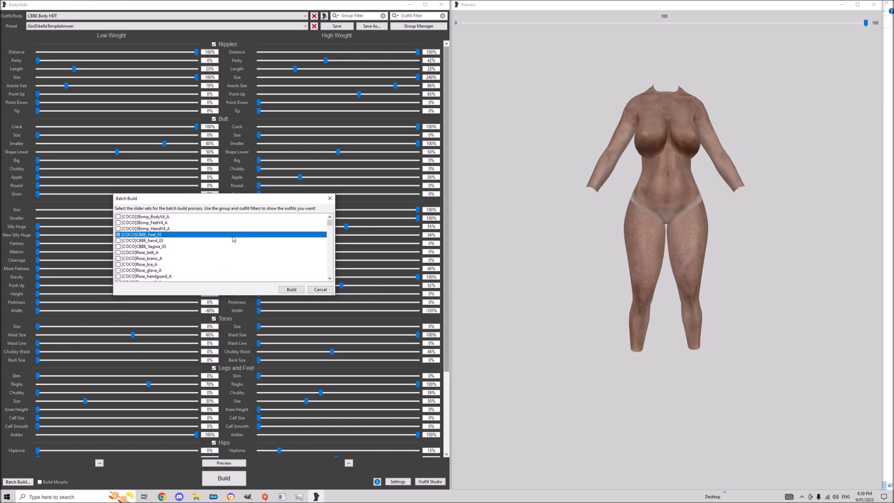
key("a")
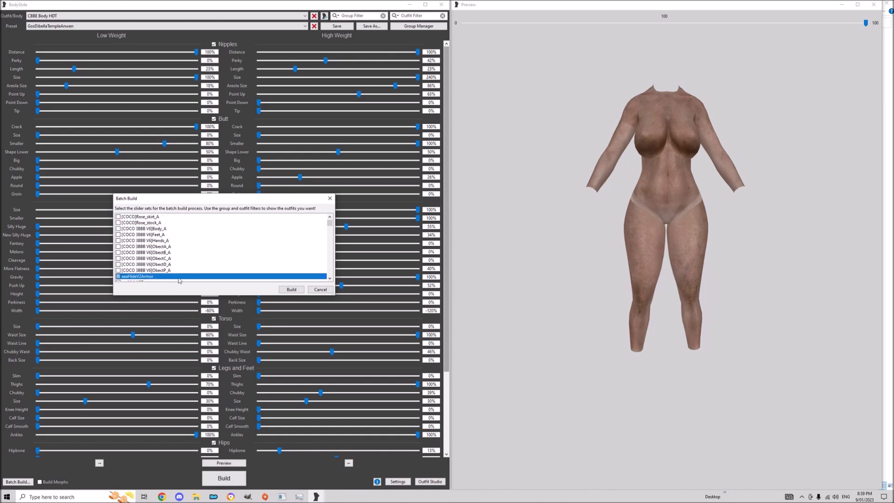
scroll(196, 269, "down", 2)
key("Down")
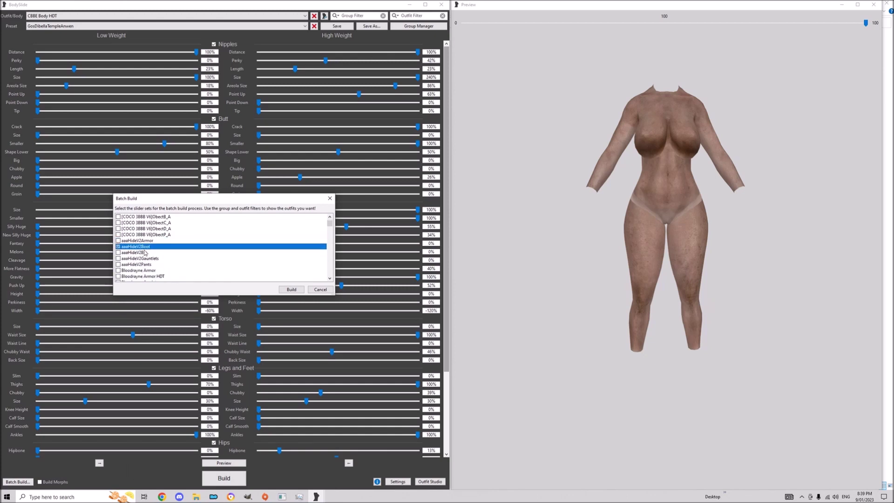
Batch build only the aaaHideV2Boot, aaaHideV2Bra, aaaHideV2Gauntlets and aaaHideV2Pants slider sets.
left_click(140, 253)
left_click(155, 258)
left_click(147, 265)
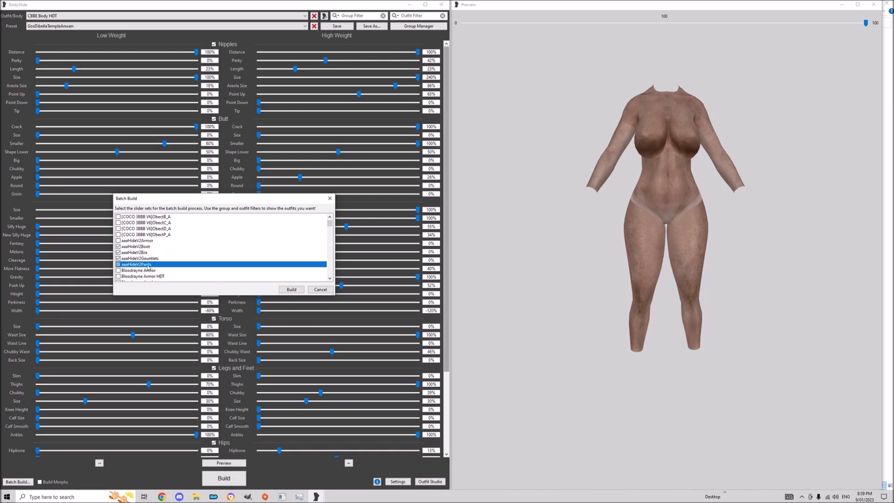
left_click(155, 271)
scroll(158, 273, "down", 1)
left_click(152, 245)
scroll(152, 245, "up", 1)
left_click(147, 242)
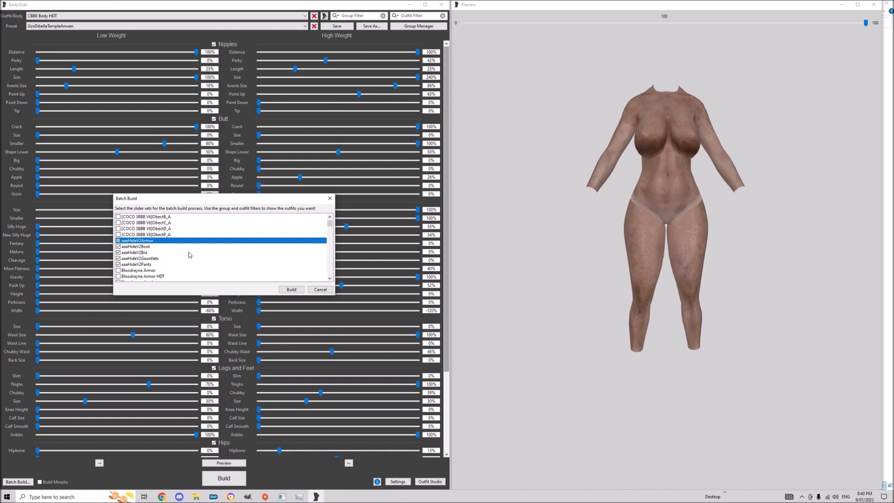
left_click(158, 258)
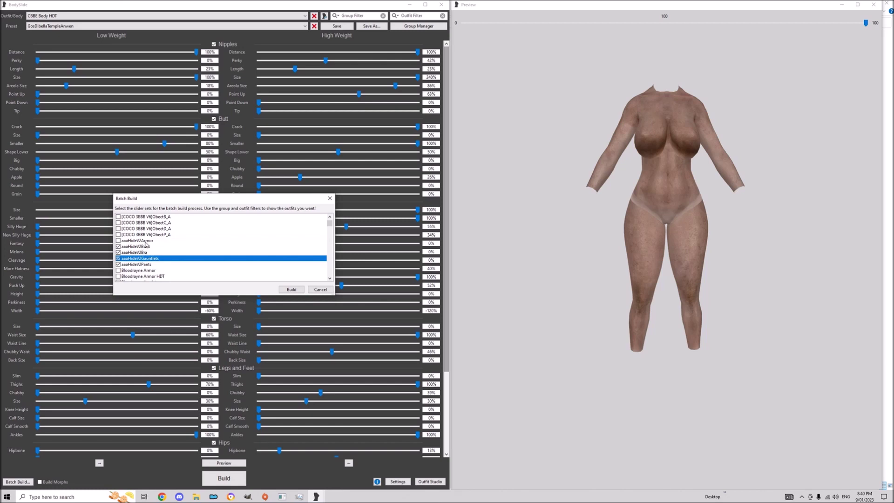
left_click(137, 253)
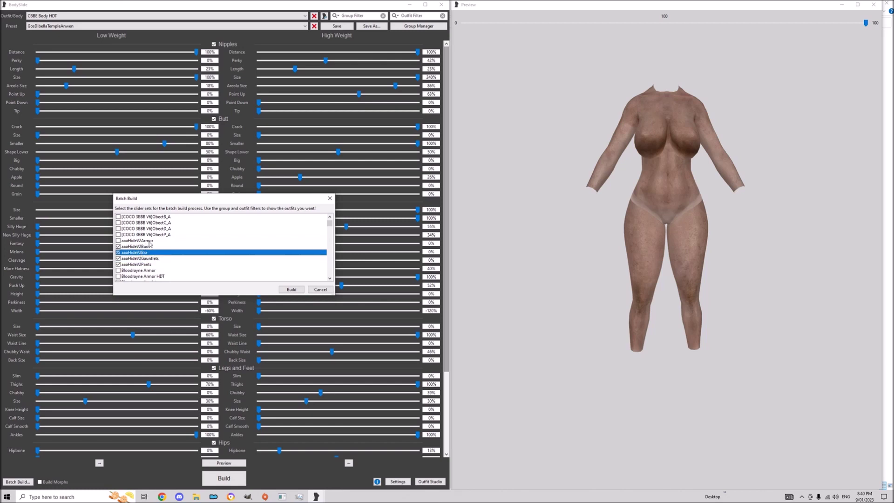
left_click(291, 289)
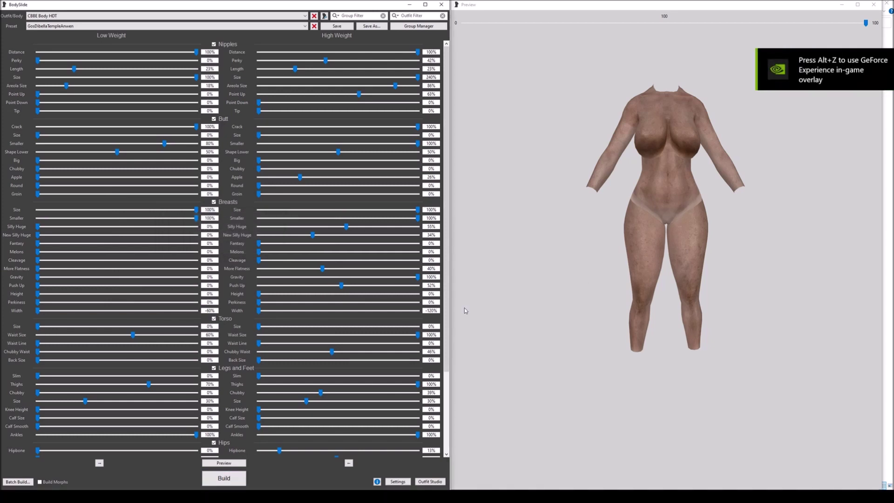
Close BodySlide and find the HideV2 folder in Skyrim's Data\meshes\armor folder.
left_click(664, 277)
left_click_drag(664, 277, 612, 269)
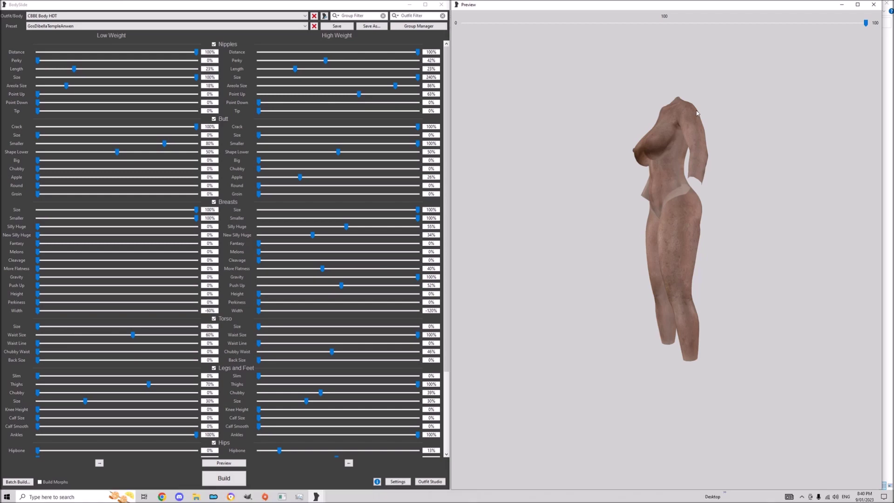
left_click(441, 4)
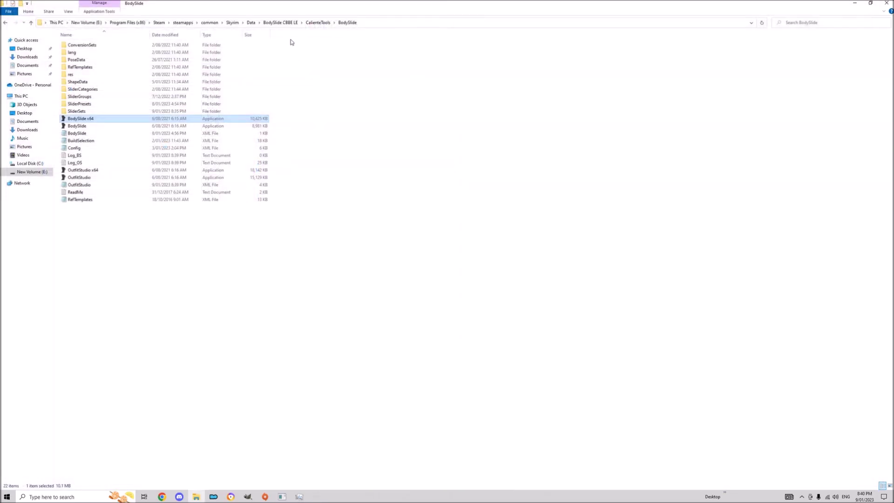
left_click(251, 22)
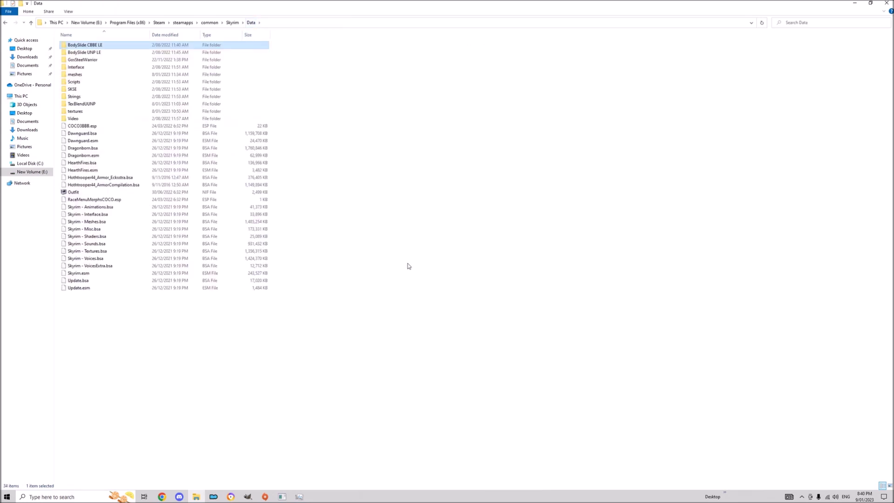
double_click(100, 75)
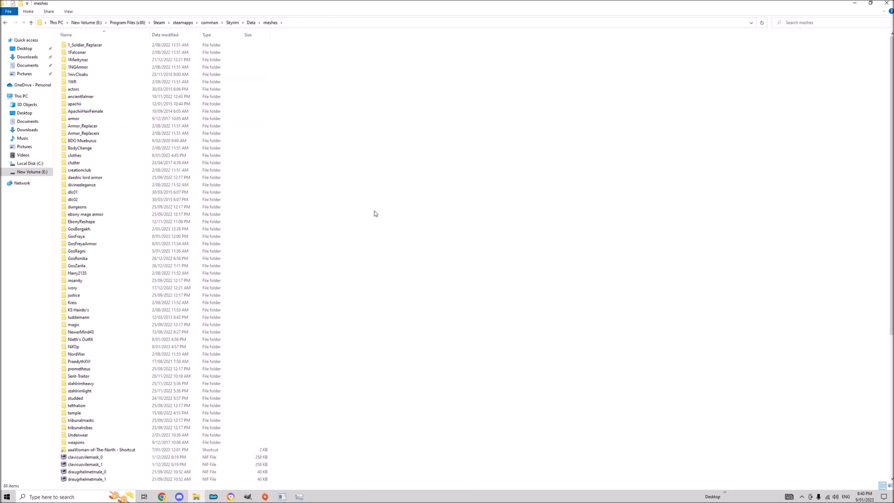
key("h")
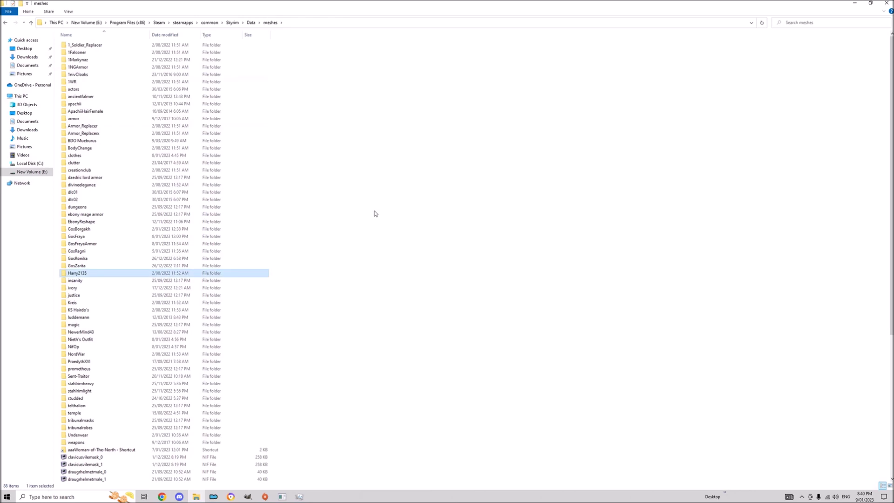
type("ar")
key("Return")
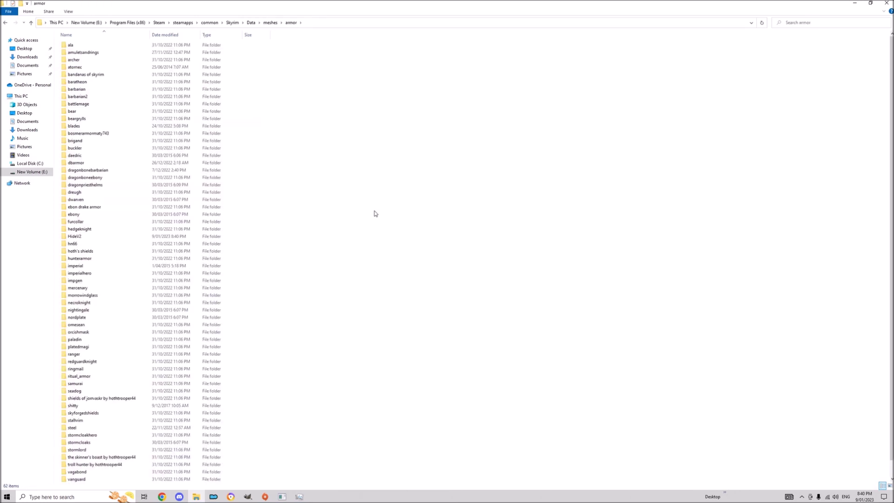
type("hi")
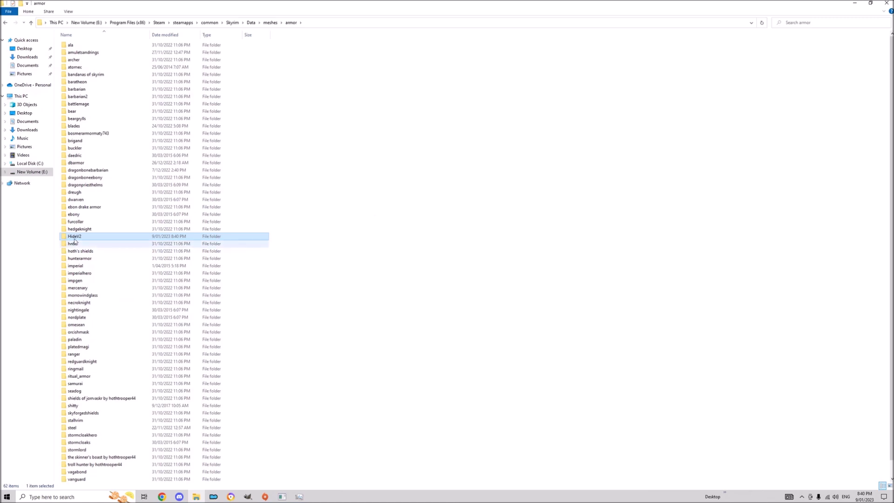
Move the HideV2 folder from meshes\armor into meshes\NifOp.
right_click(78, 237)
left_click(93, 395)
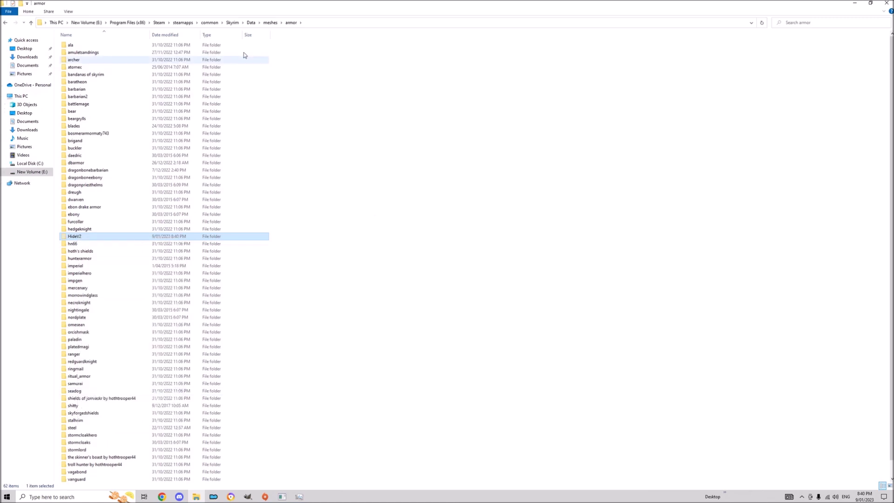
left_click(270, 22)
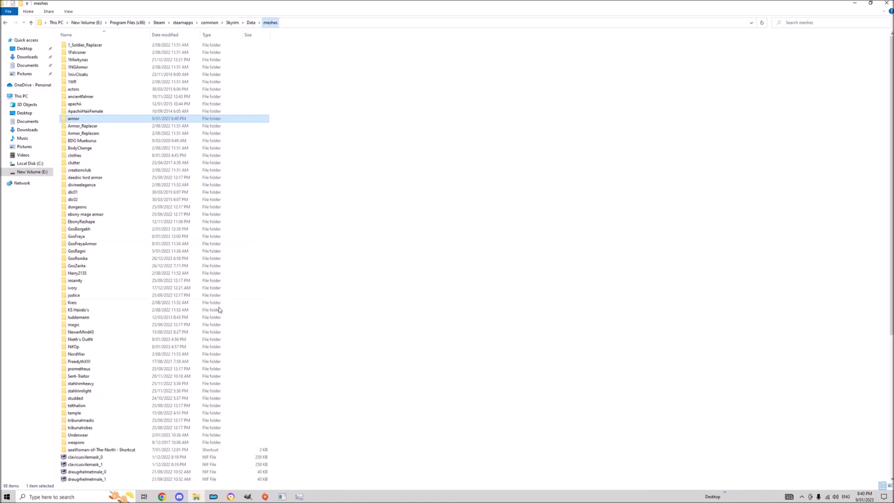
double_click(129, 348)
key("ctrl+v")
Run SSE NIF Optimizer on the NifOp folder with the SSE target, then close it.
double_click(84, 45)
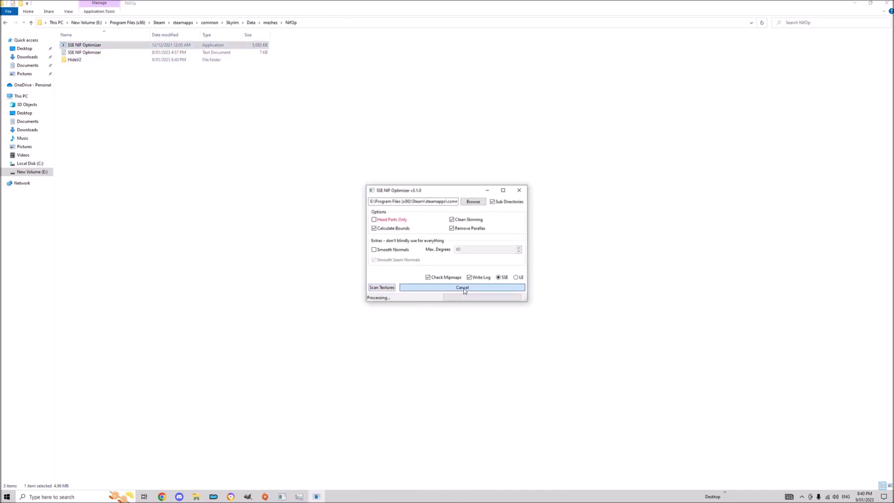
left_click(464, 289)
left_click(519, 190)
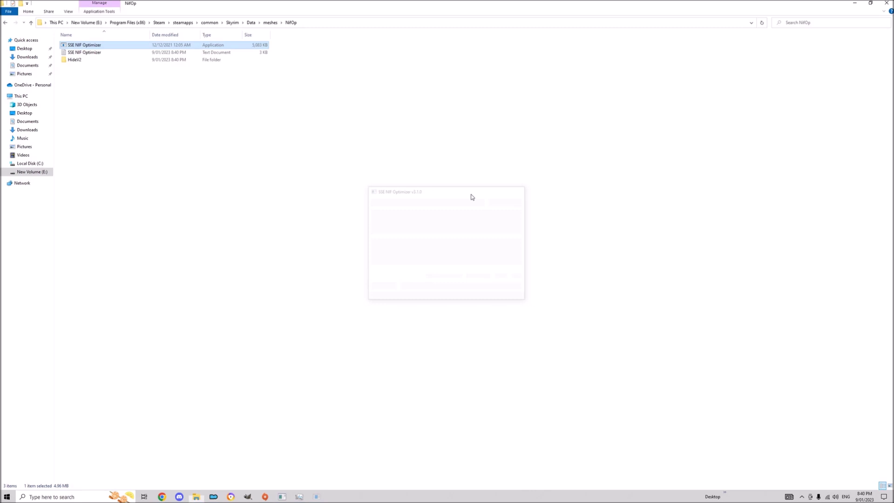
Move the optimized HideV2 folder from NifOp into the aaaWoman-of-The-North meshes folder of the Girls Of Skyrim mod.
right_click(84, 60)
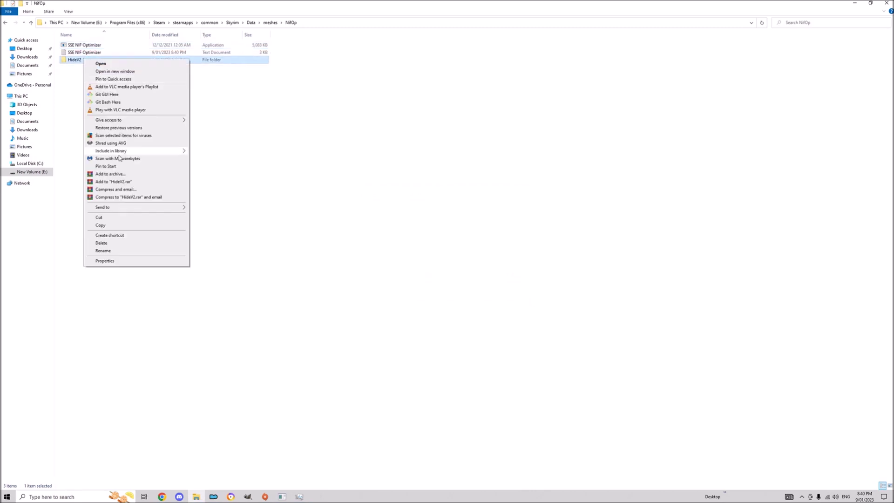
left_click(115, 219)
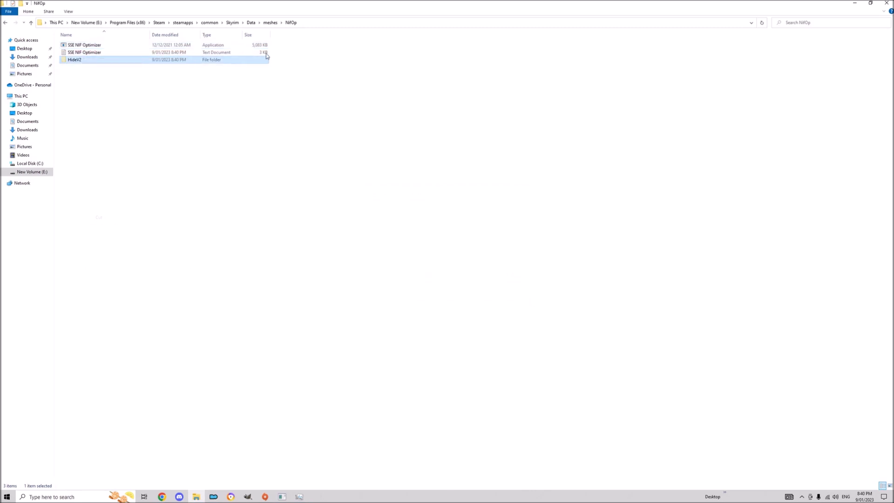
left_click(270, 23)
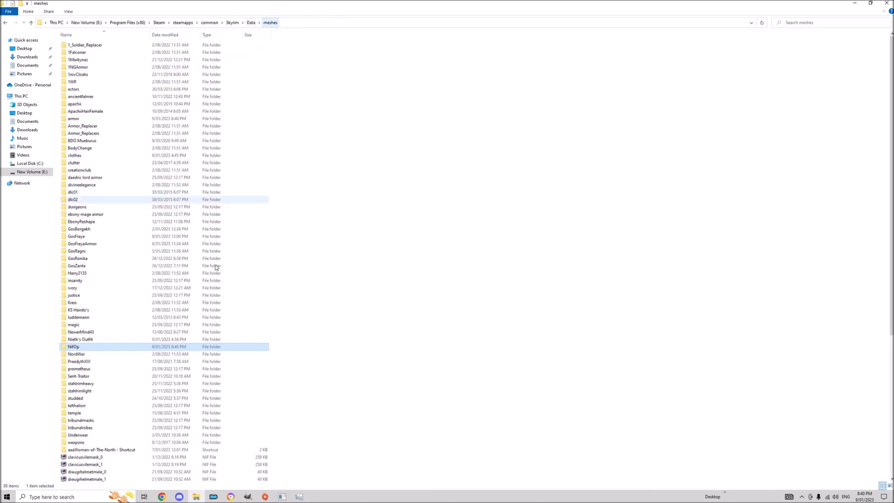
double_click(119, 450)
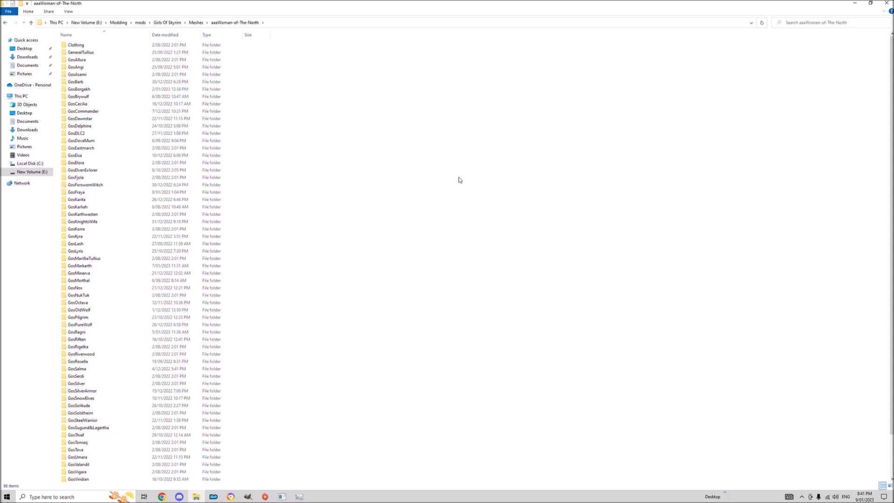
key("ctrl+v")
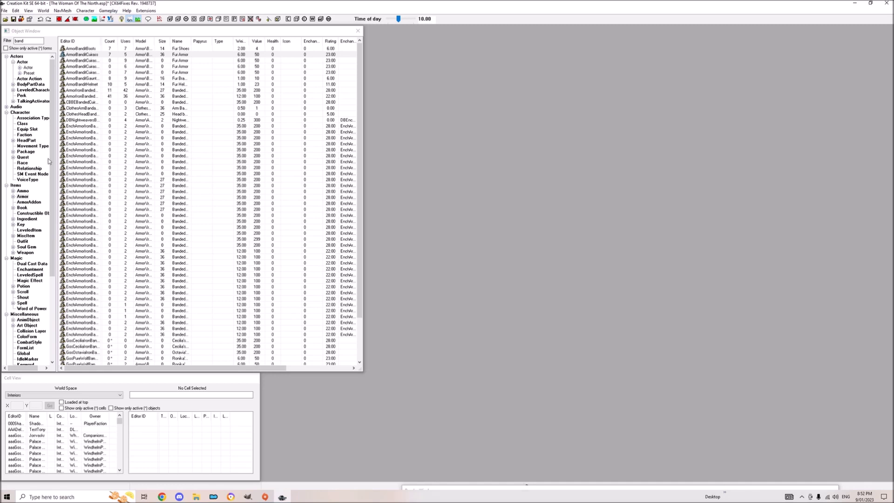
In Creation Kit, filter the actors by "aaaf", open aaaFollower and show its full-body preview.
left_click(29, 68)
double_click(26, 41)
type("aaaf")
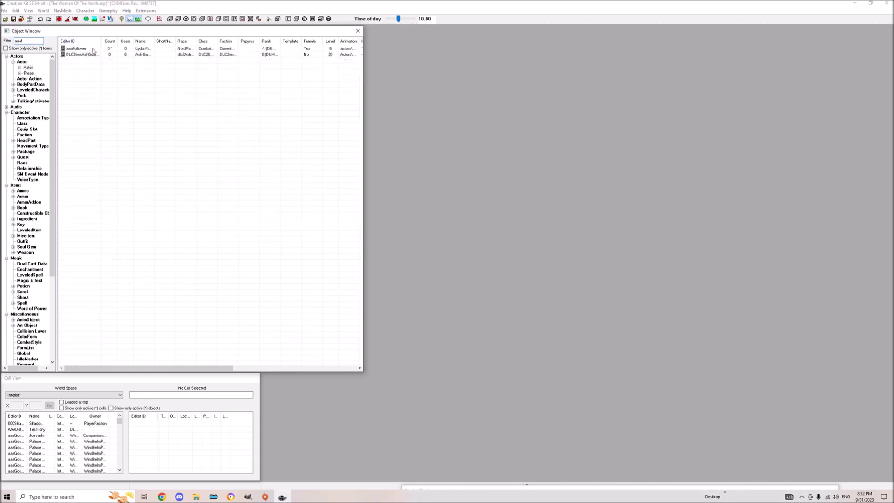
left_click(237, 49)
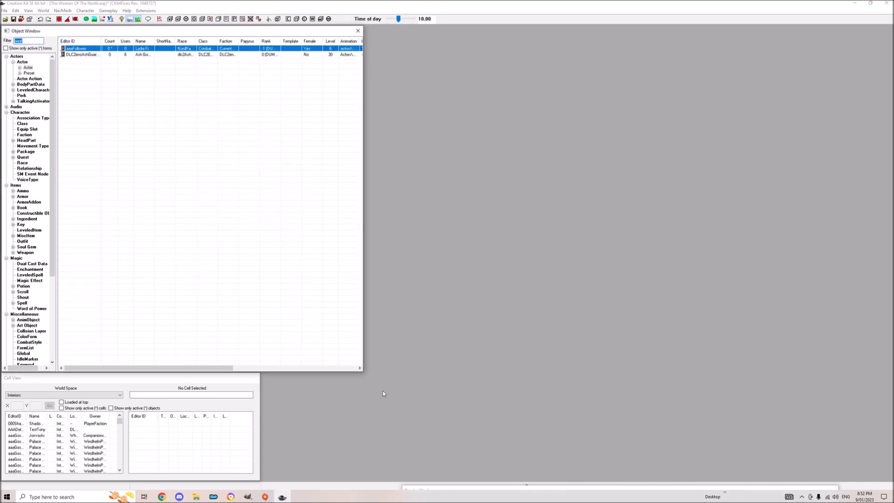
key("Return")
left_click(395, 344)
scroll(587, 249, "up", 6)
left_click_drag(631, 228, 621, 269)
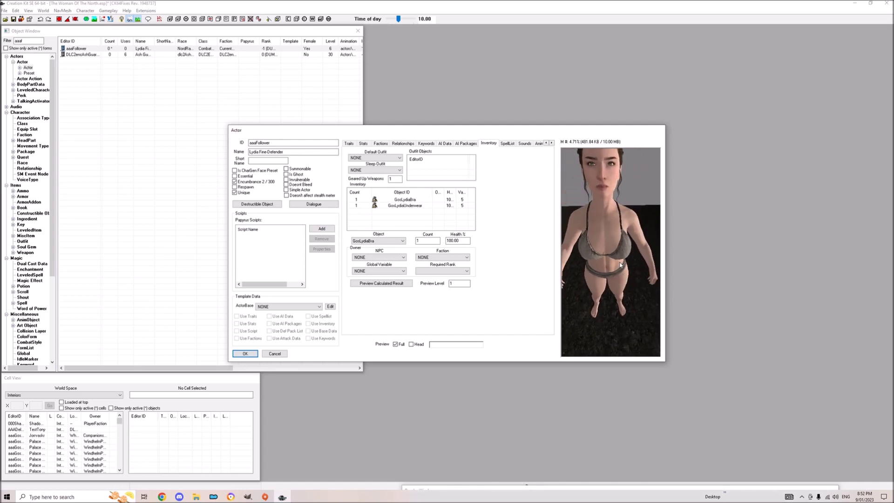
Copy the aaaFollower actor's ID and close its dialog with OK.
left_click_drag(277, 141, 249, 142)
key("ctrl+c")
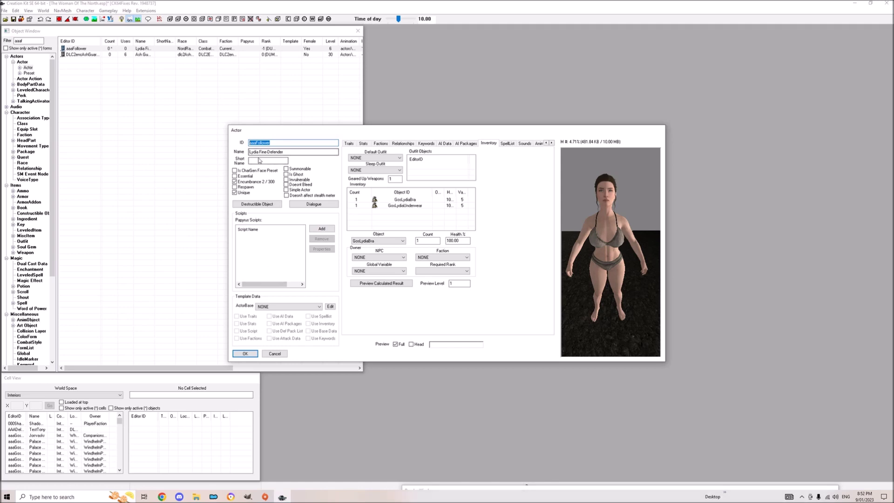
left_click(245, 353)
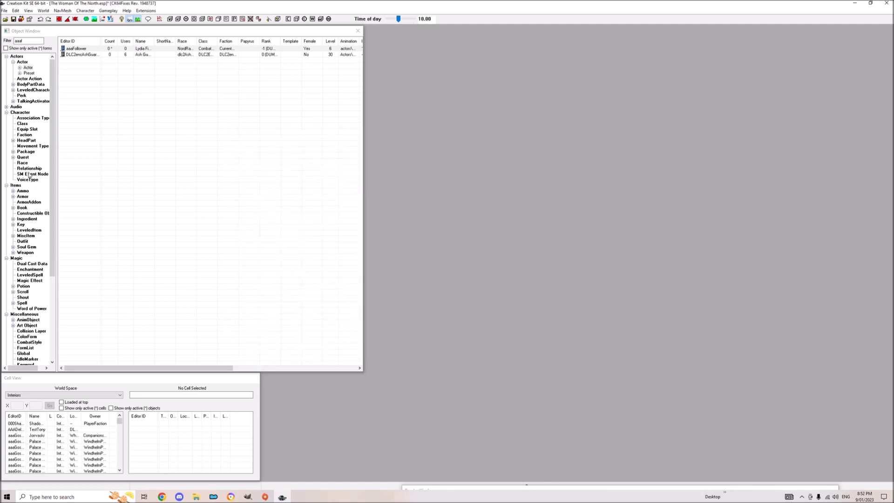
Filter the armor records by "band" and open ArmorBanditCuirass for editing.
left_click(23, 196)
double_click(28, 41)
type("bar")
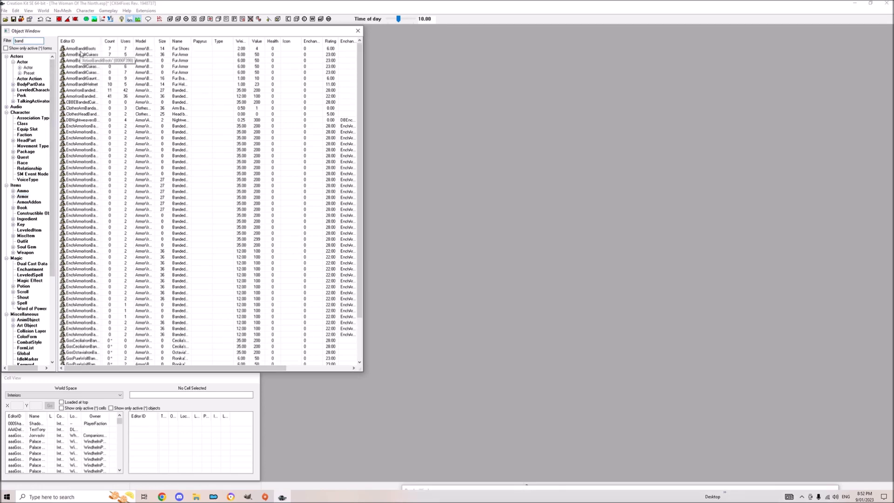
double_click(82, 55)
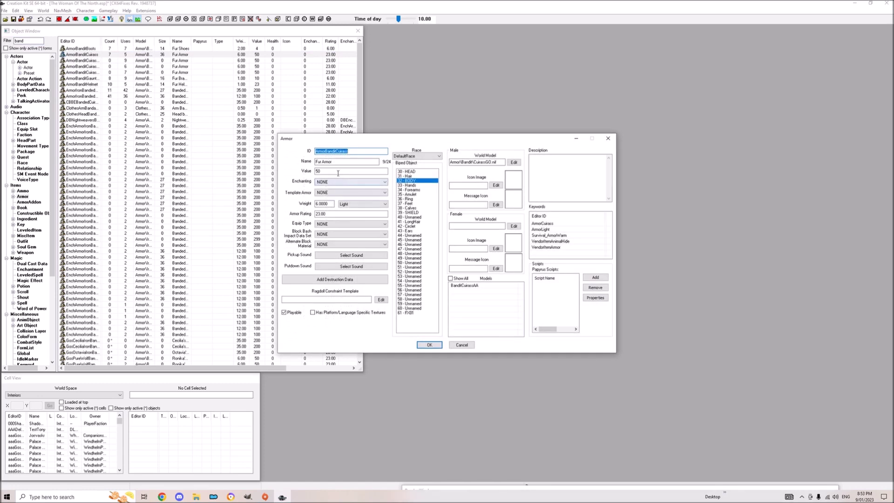
Set the armor's ID to aaaFollowerBra and name to "aaaFollower Fur Bra", replacing biped slot 32 - BODY with slot 56.
type("aaaFollowerBra")
key("Tab")
key("ctrl+v")
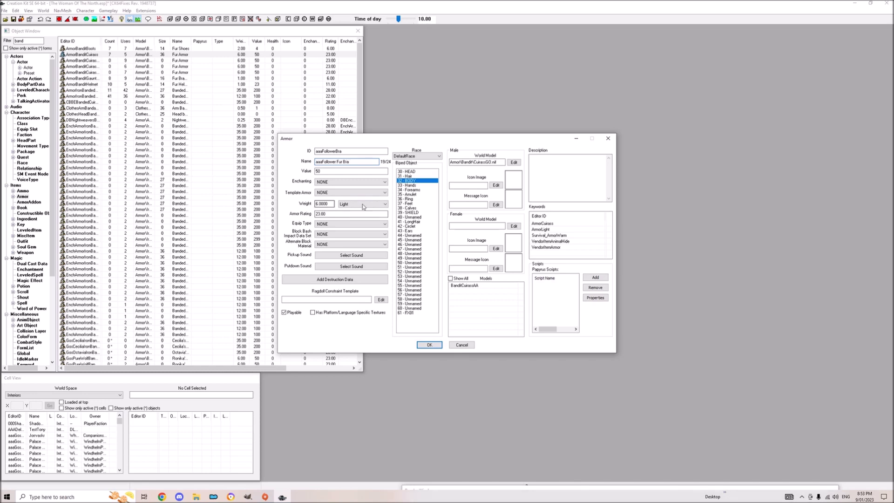
left_click(410, 181)
left_click(409, 290)
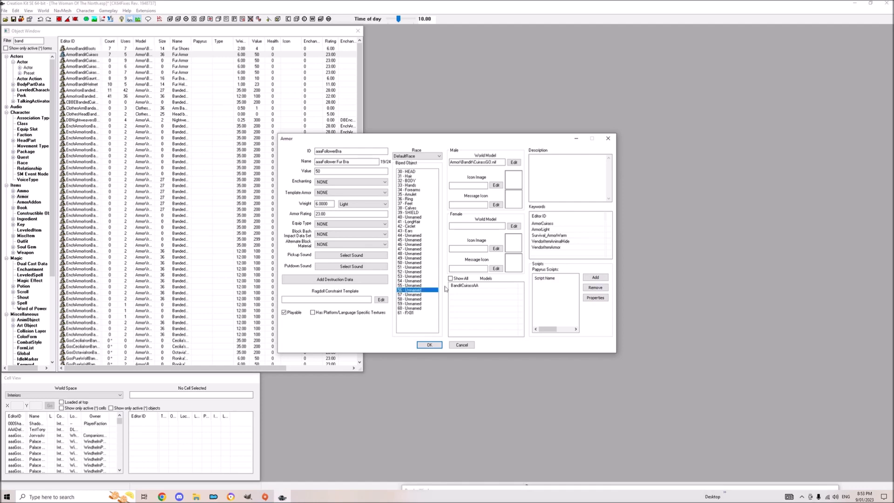
Open the BanditCuirassAA armor addon from the armor's models and set its ID to aaaFollowerBraAA.
double_click(463, 286)
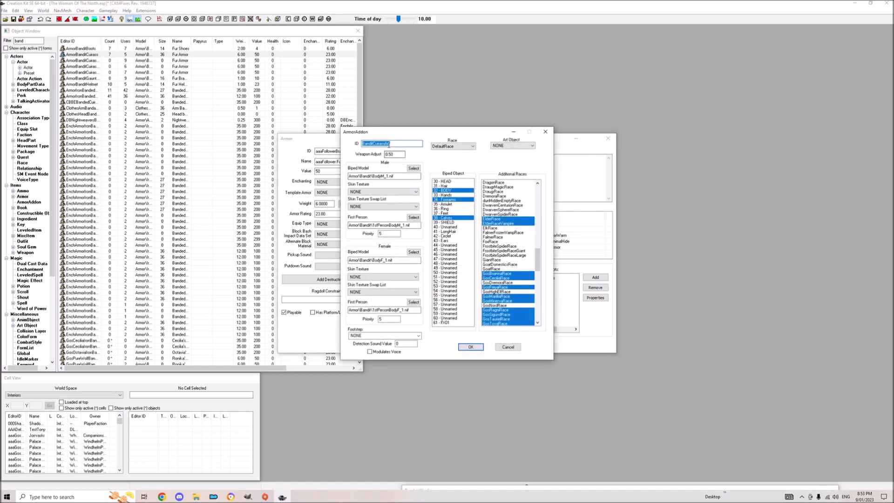
type("aaaFollower")
type("Bra")
Start choosing a new female biped model file and browse to the aaaWoman-of-The-North folder under meshes.
left_click(412, 252)
left_click(424, 196)
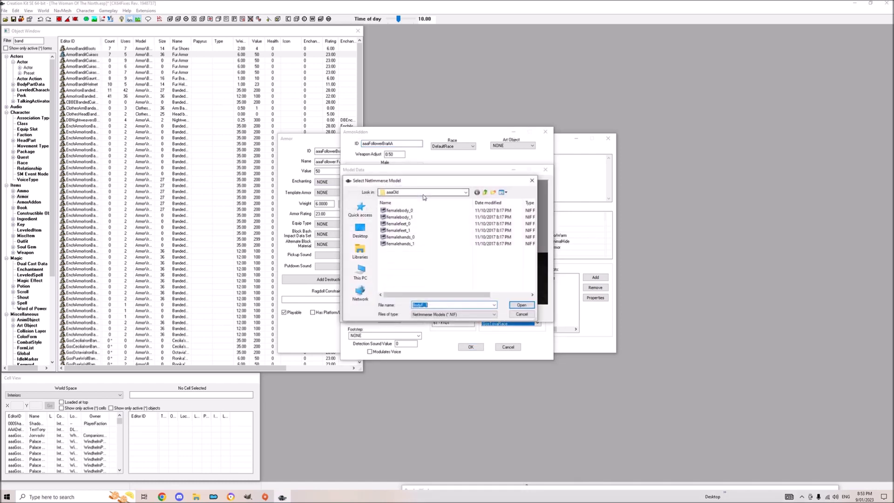
left_click(423, 196)
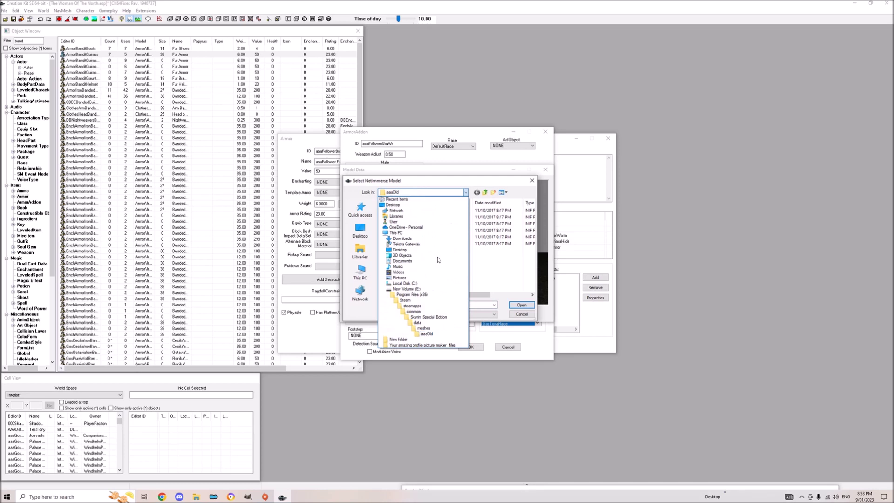
left_click(424, 329)
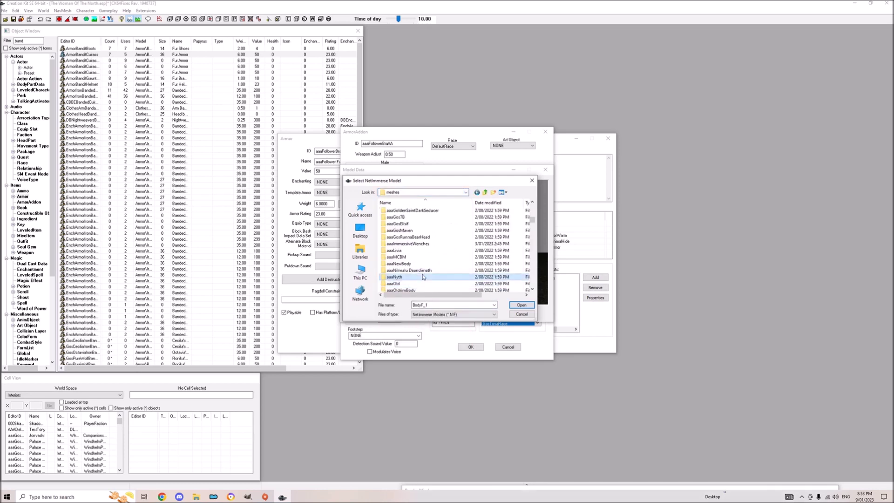
key("h")
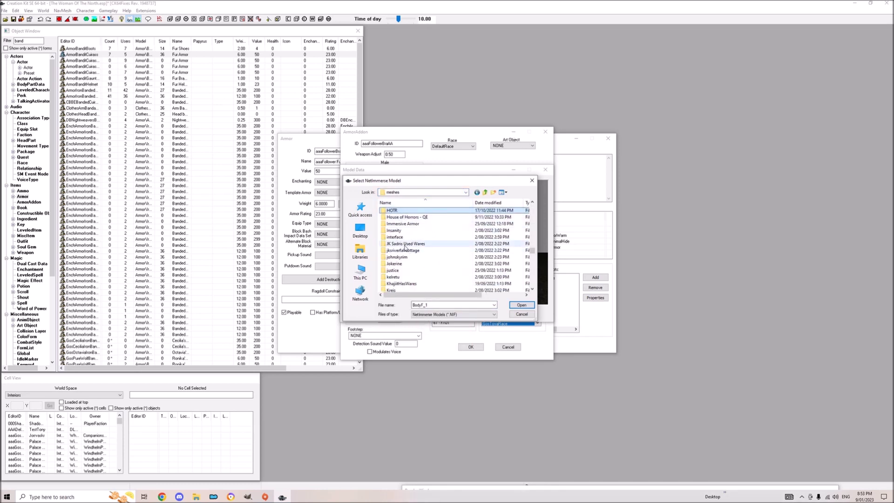
left_click(404, 245)
scroll(405, 247, "down", 1)
left_click(406, 244)
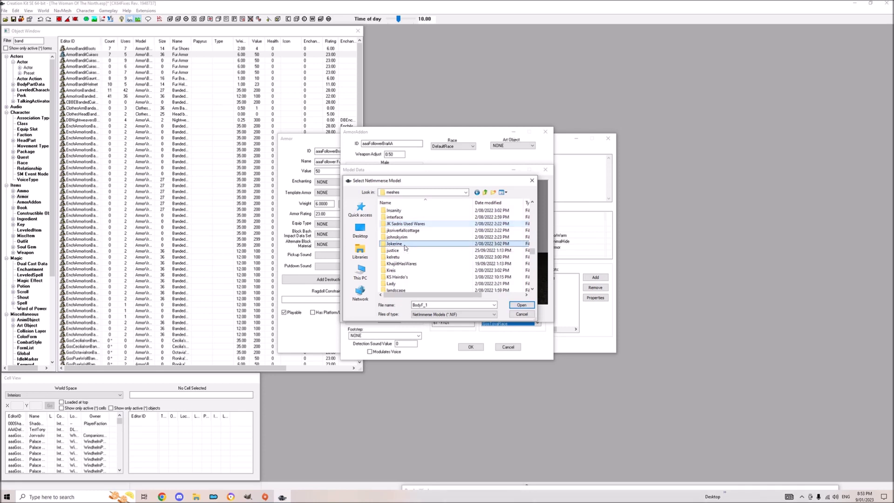
scroll(406, 248, "up", 15)
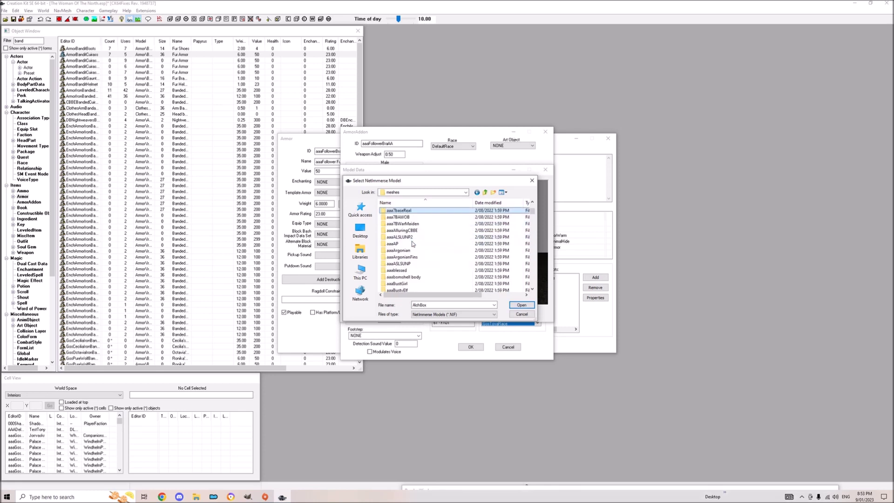
key("Down")
key("Return")
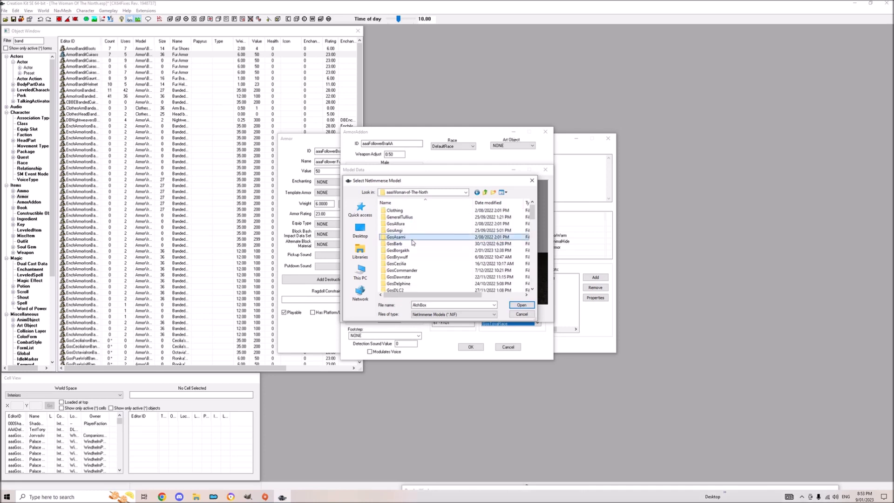
Assign Bra_1 from the HideV2 folder as the female biped model, check its preview and accept the model data.
key("h")
key("Down")
key("Return")
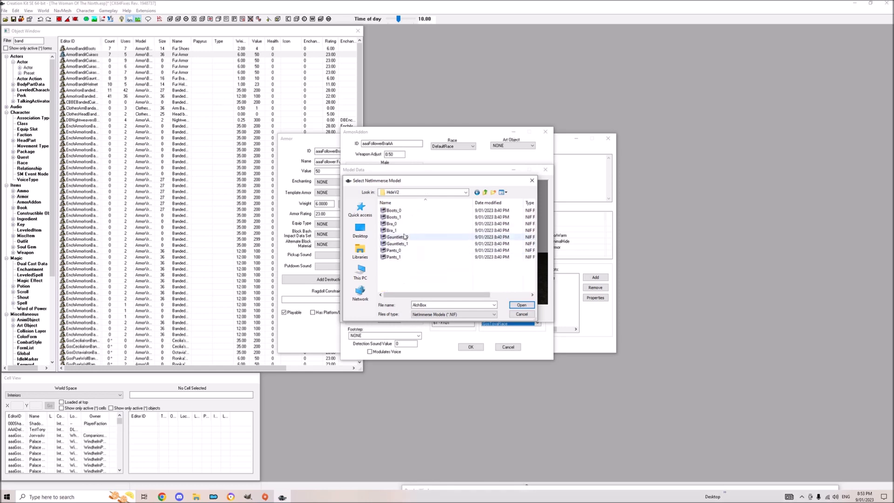
double_click(401, 231)
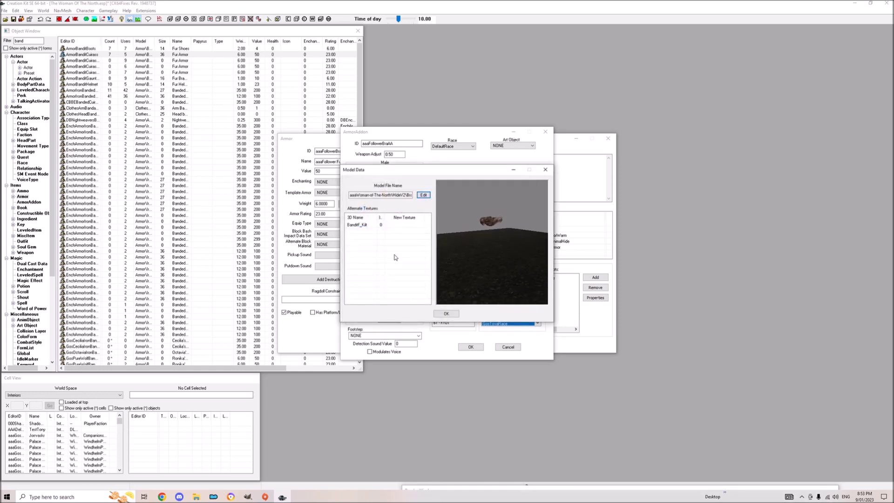
scroll(479, 247, "up", 3)
mouse_move(503, 251)
left_mouse_down()
mouse_move(518, 250)
mouse_move(485, 248)
mouse_move(501, 239)
left_mouse_up()
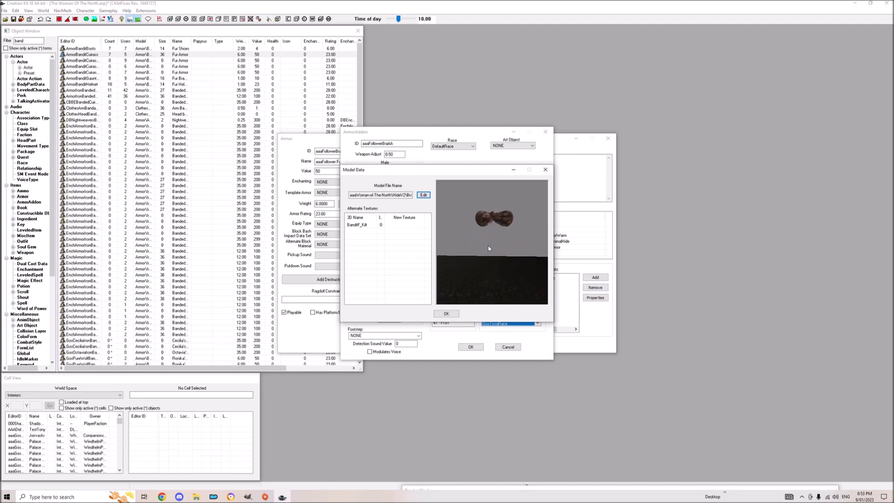
left_click(446, 314)
Replace the addon's biped slots 32 - BODY, 34 - Forearms and 38 - Calves with slot 56, and save it as a new form.
left_click(451, 217)
left_click(451, 199)
left_click(451, 191)
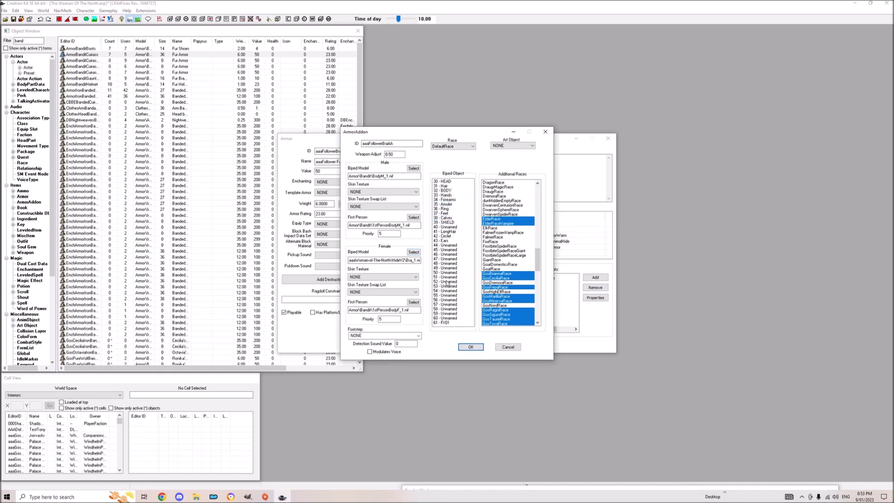
left_click(446, 299)
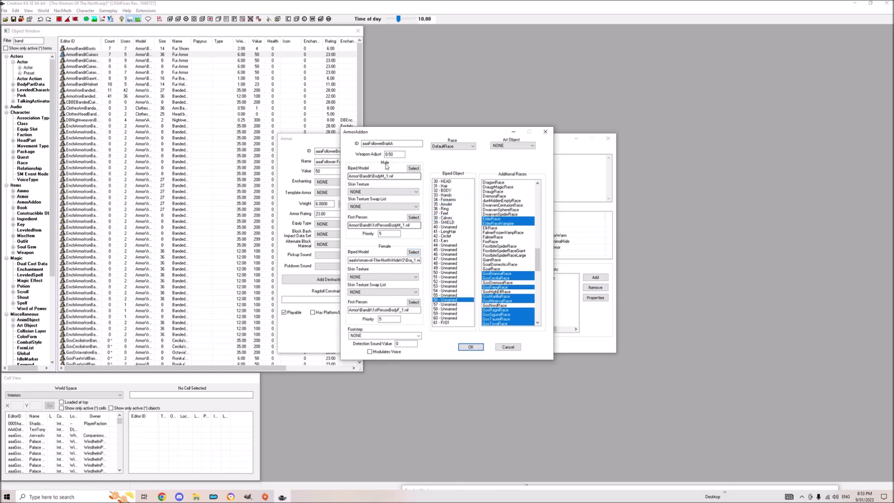
left_click(470, 347)
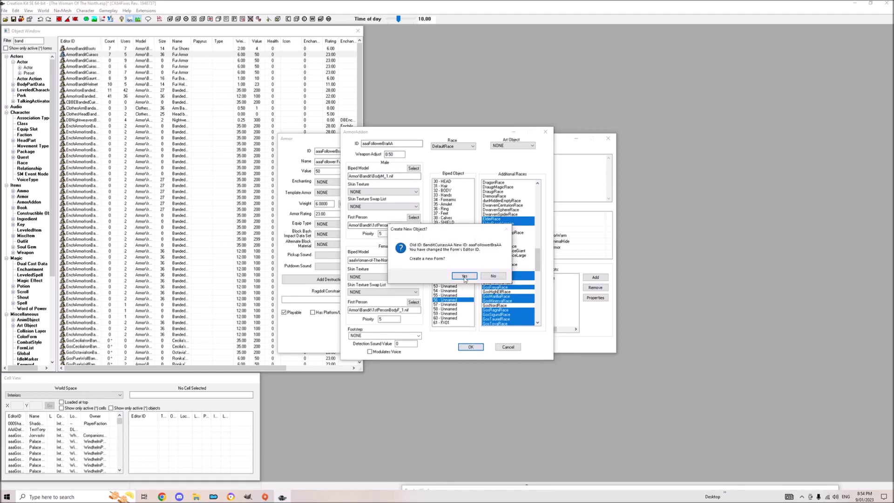
left_click(464, 277)
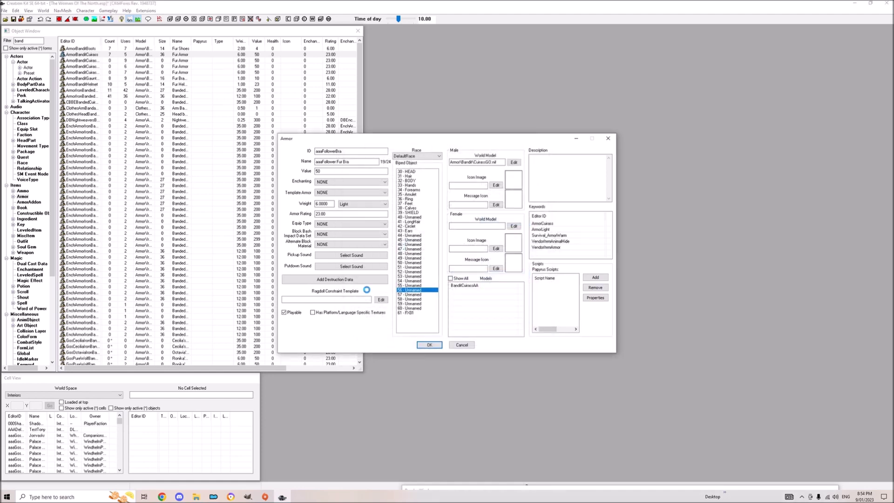
Add aaaFollowerBraAA to the bra armor's models, remove BanditCuirassAA from them and save the armor as a new form.
type("aaaFollower")
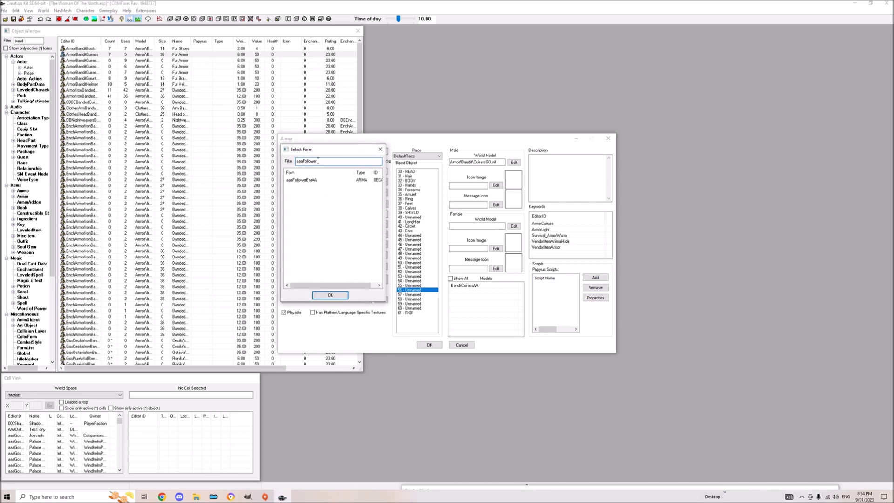
double_click(310, 180)
left_click(468, 286)
key("Delete")
key("Return")
key("Return")
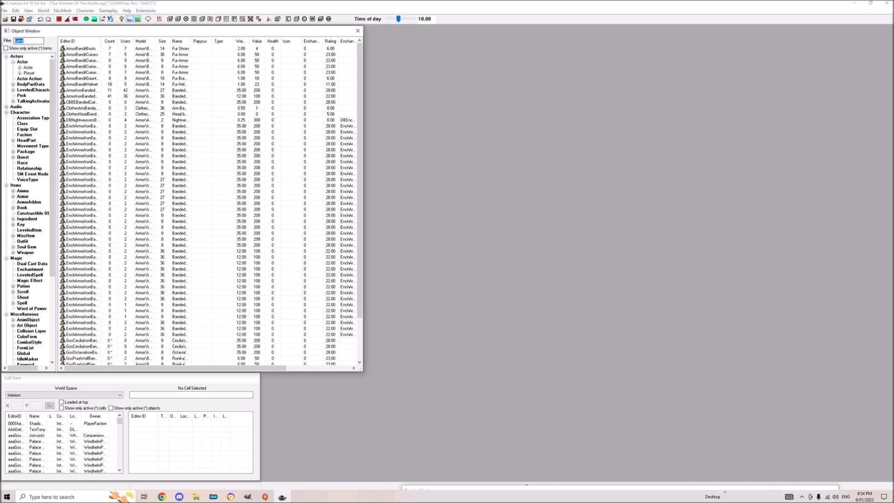
Filter the armor records by "hide" and open ArmorHideCuirass for editing.
type("hide")
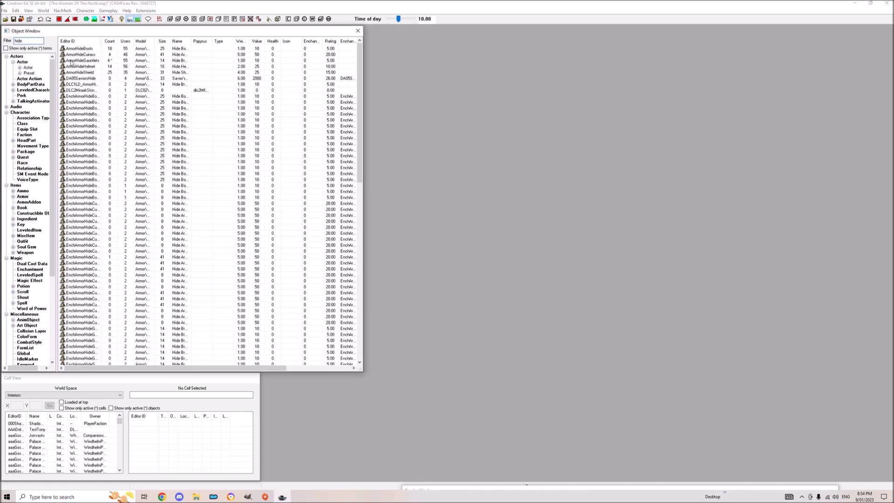
left_click(76, 55)
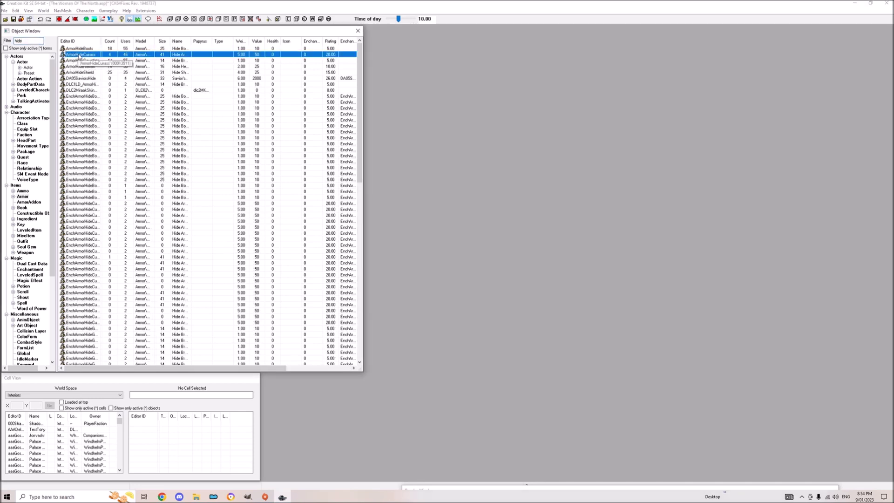
double_click(80, 55)
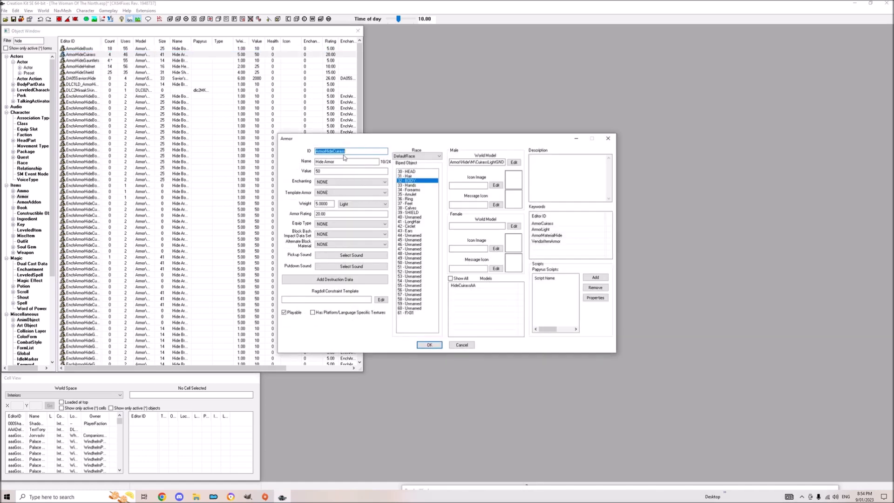
Set the armor's ID to aaaFollowerPants and its name to "aaaFollower Hide Pants".
left_click(332, 151)
key("shift+Home")
type("aaaFollower")
left_click_drag(358, 152, 336, 158)
type("P")
key("Tab")
left_click(340, 163)
type("aaaFollower")
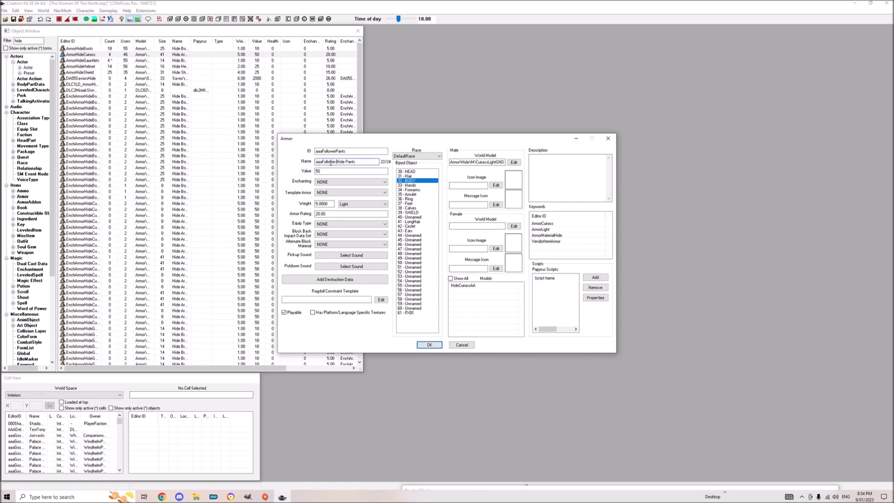
Open the HideCuirassAA armor addon and set its ID to aaaFollowerHidePantsAA.
double_click(471, 286)
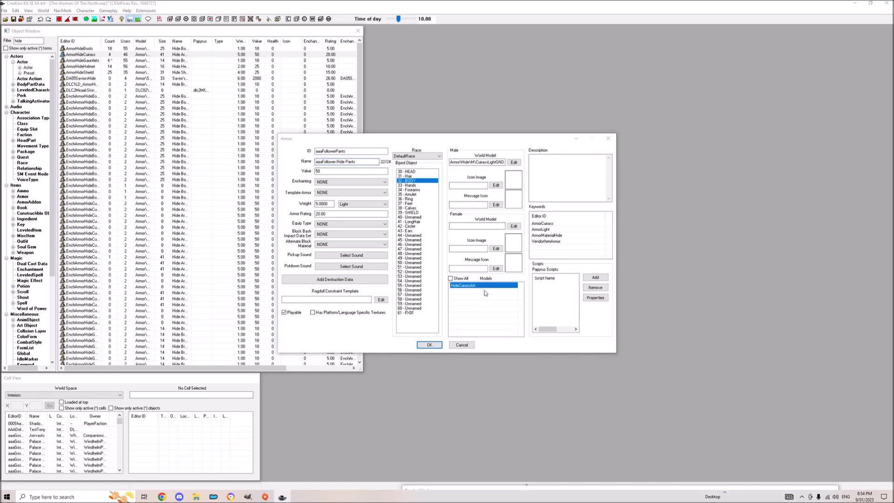
left_click(363, 143)
type("aaaFollowerHideCuirassAA")
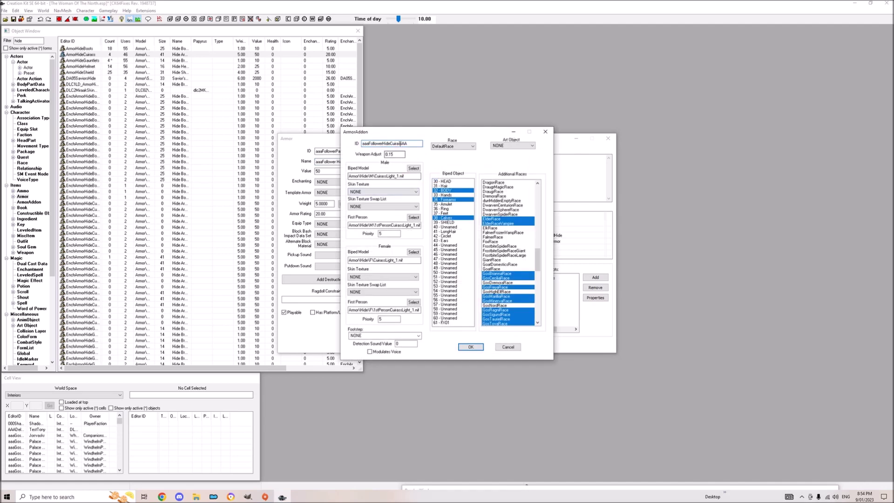
key("BackSpace")
key("BackSpace")
key("BackSpace")
key("BackSpace")
key("BackSpace")
Remove slot 34 - Forearms from the pants addon's biped slots, leaving 32 - BODY and 38 - Calves selected.
left_click(446, 199)
left_click(453, 191)
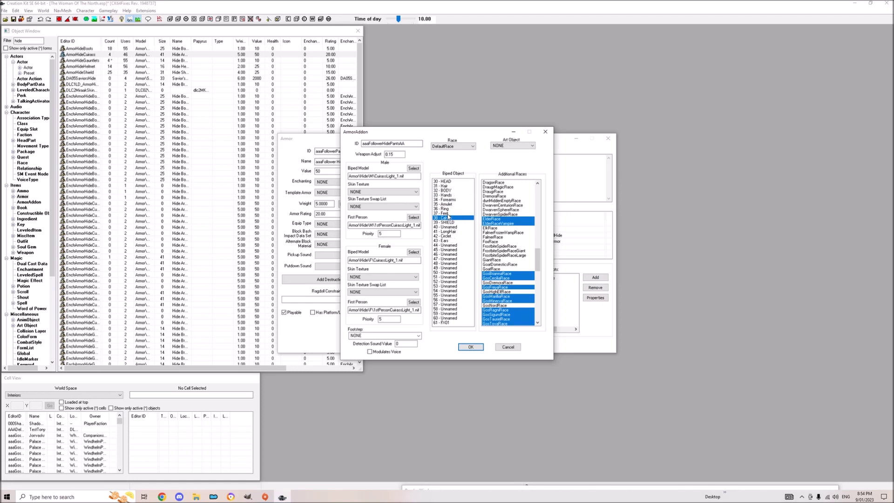
left_click(445, 190)
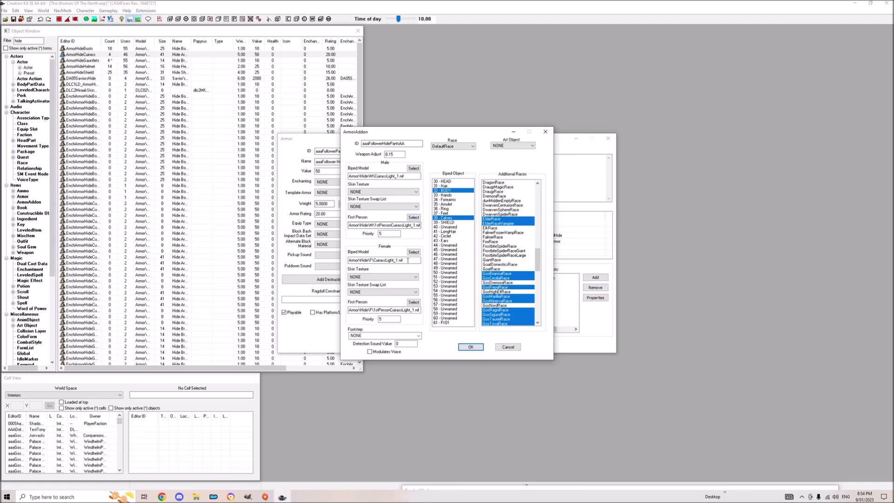
Assign Pants_1 from the HideV2 folder as the pants addon's female biped model, inspect its preview and accept the model data.
left_click(396, 259)
left_click(424, 195)
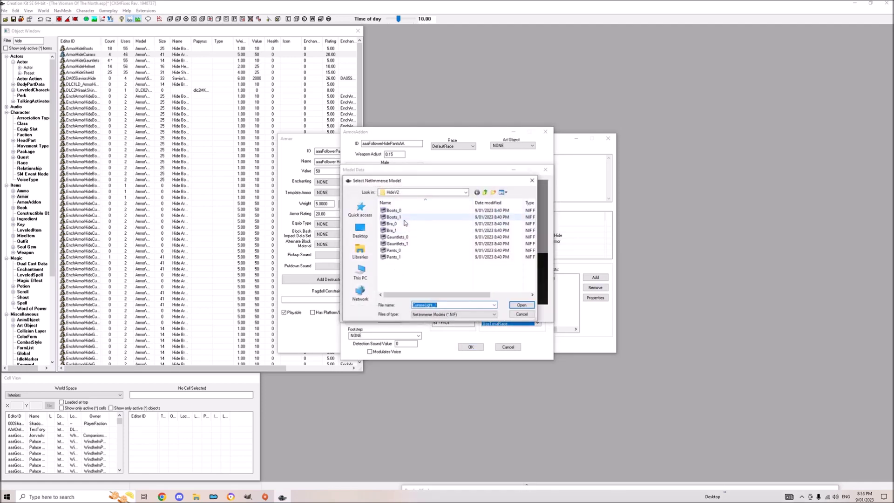
double_click(394, 257)
mouse_move(491, 253)
left_mouse_down()
mouse_move(491, 264)
mouse_move(469, 232)
mouse_move(489, 259)
mouse_move(503, 251)
mouse_move(454, 284)
mouse_move(486, 266)
mouse_move(480, 254)
left_mouse_up()
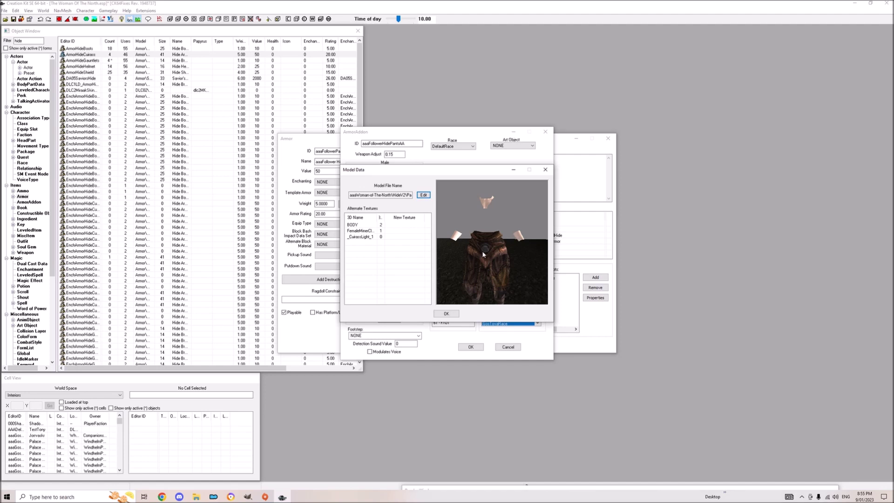
left_click(446, 314)
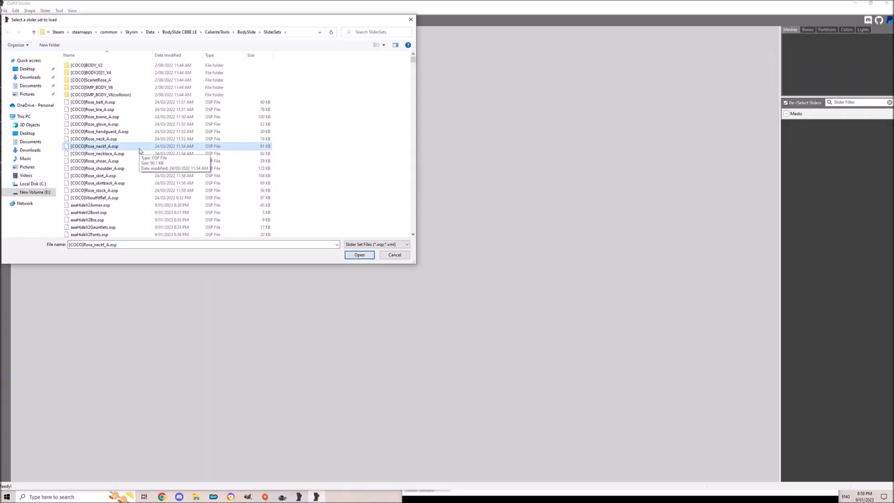
In Outfit Studio, load the aaaHideV2Pants.osp slider set as the project.
key("a")
key("a")
key("a")
key("a")
key("a")
key("a")
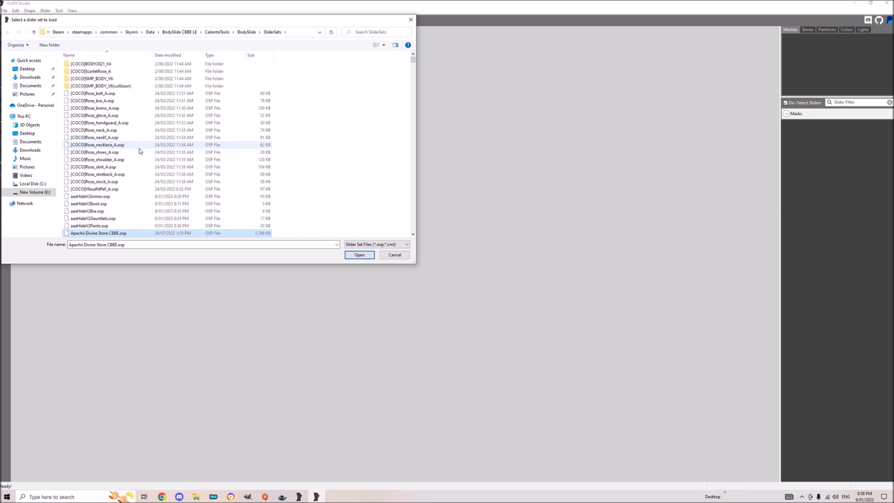
key("Up")
key("Up")
key("Down")
key("Return")
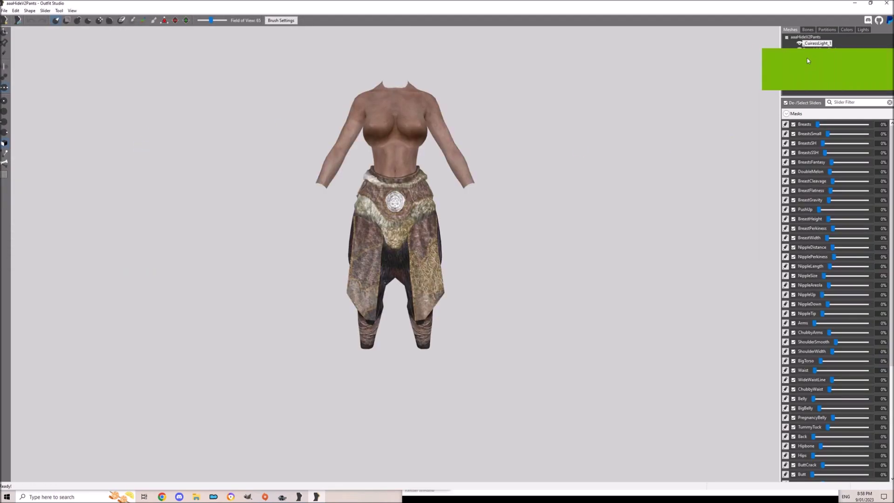
Set the Body shape as the reference, and load the CBBE Body HDT template as the project's new reference.
right_click(802, 58)
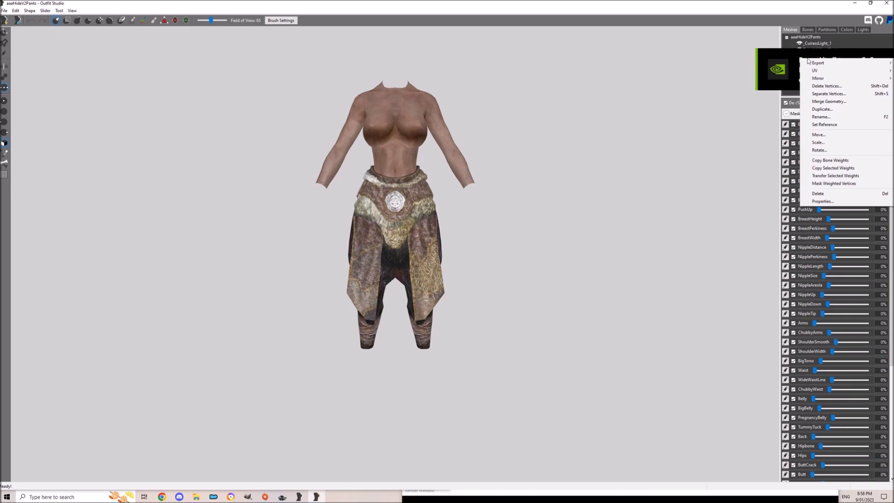
left_click(828, 124)
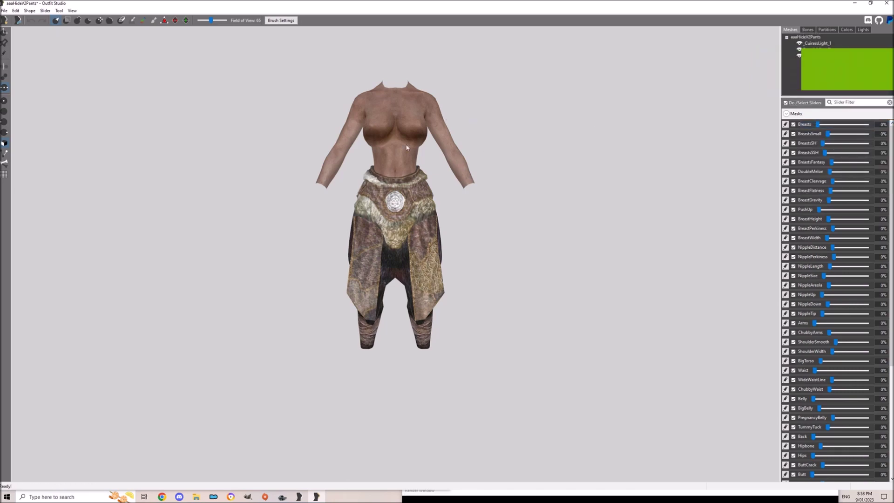
left_click(4, 10)
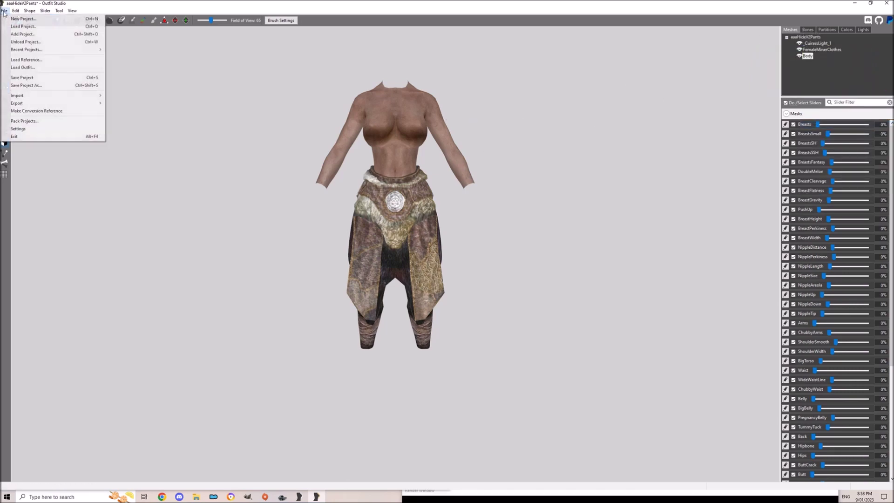
left_click(35, 60)
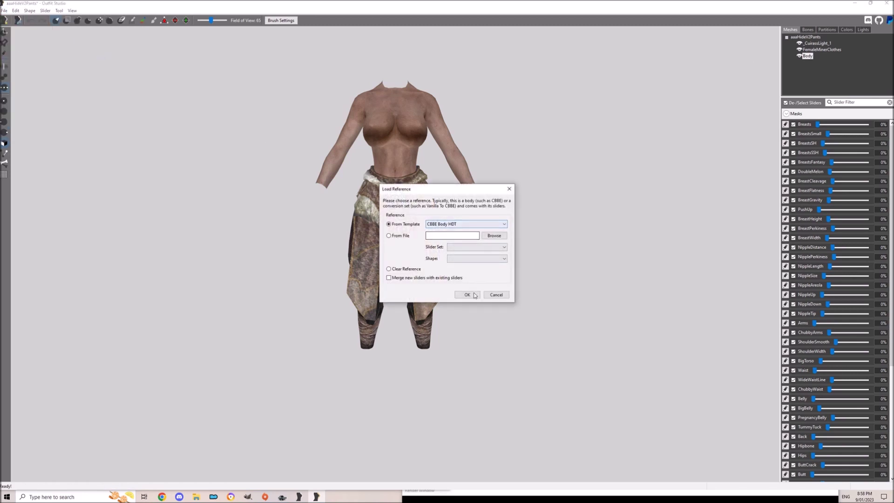
left_click(464, 294)
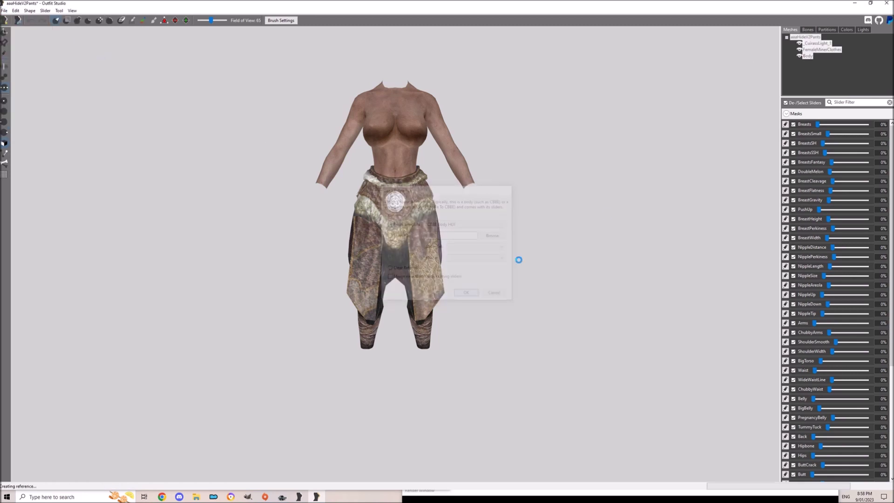
Conform all shapes in the pants project to the new reference using the default conforming settings.
left_click(827, 30)
left_click(808, 29)
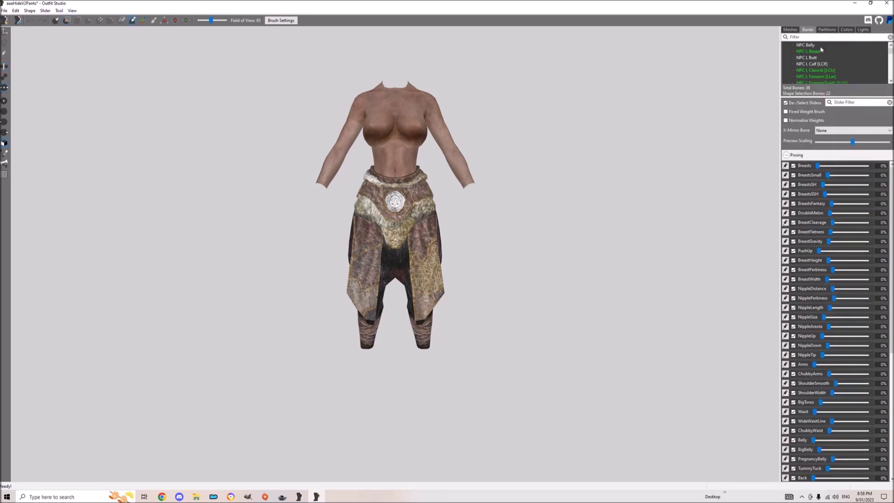
left_click(790, 29)
left_click(60, 10)
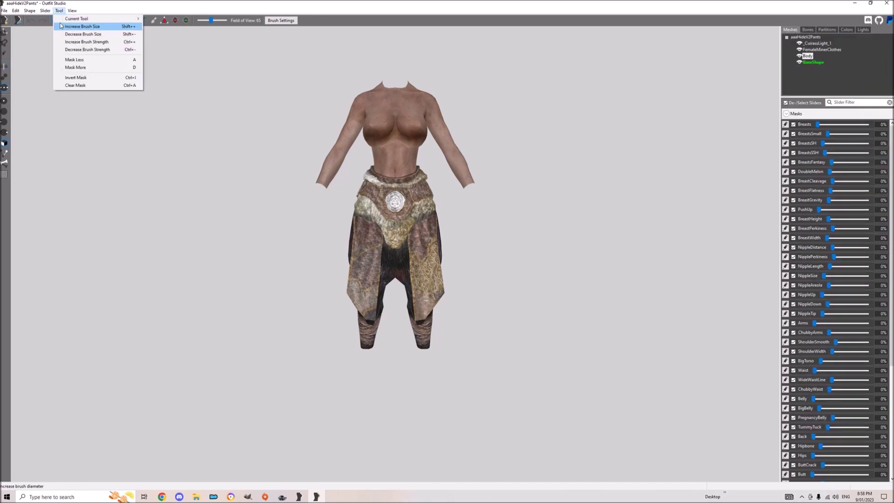
left_click(66, 26)
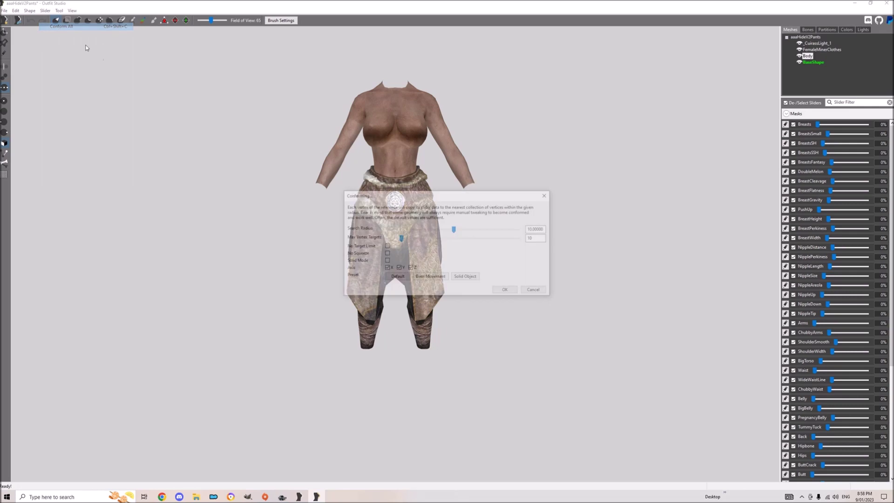
left_click(507, 289)
Delete the BaseShape reference from the pants project, save the project and close Outfit Studio.
left_click(813, 65)
key("Delete")
key("Return")
key("ctrl+s")
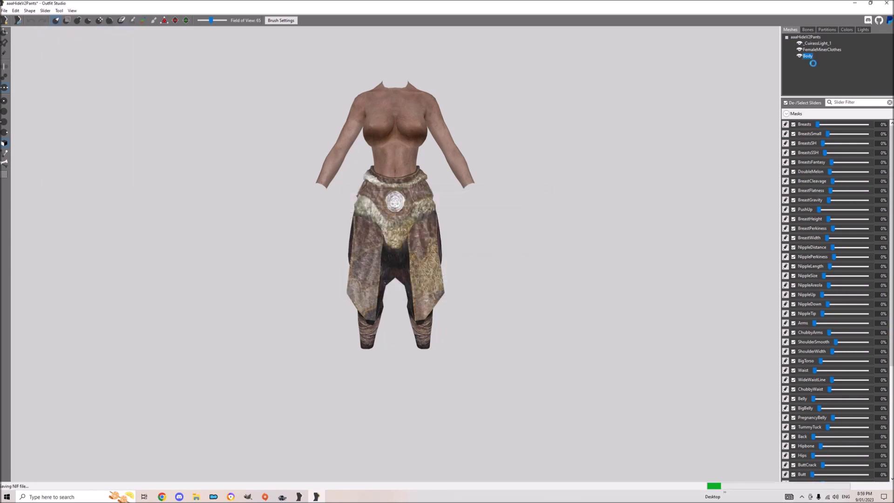
left_click(887, 3)
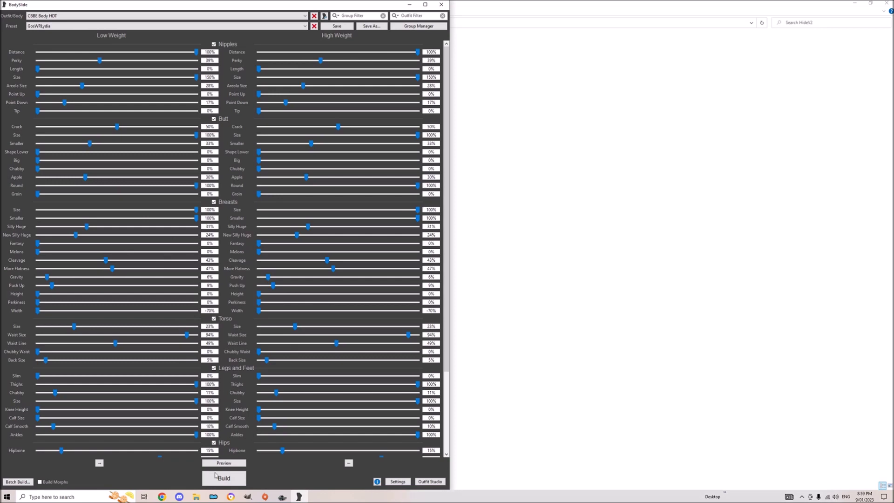
Open Pants_1 from the HideV2 meshes folder in NifSkope and examine its body shape from several angles.
left_click(197, 496)
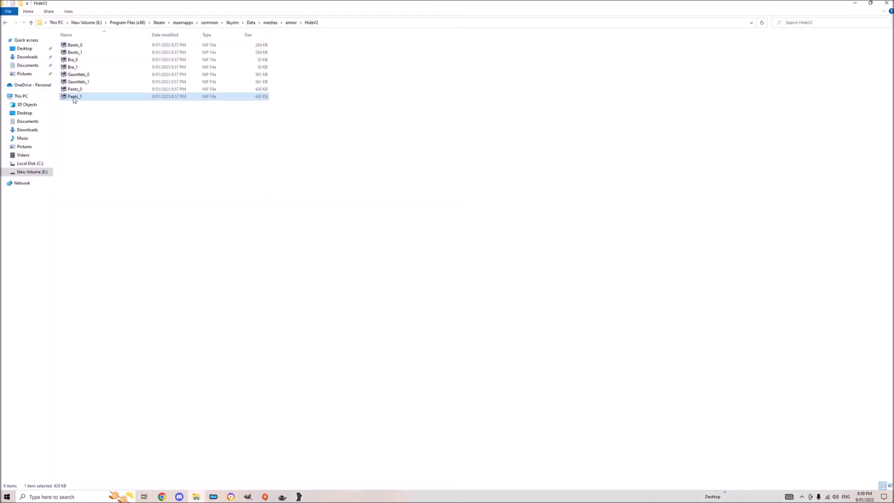
key("Return")
scroll(425, 233, "up", 3)
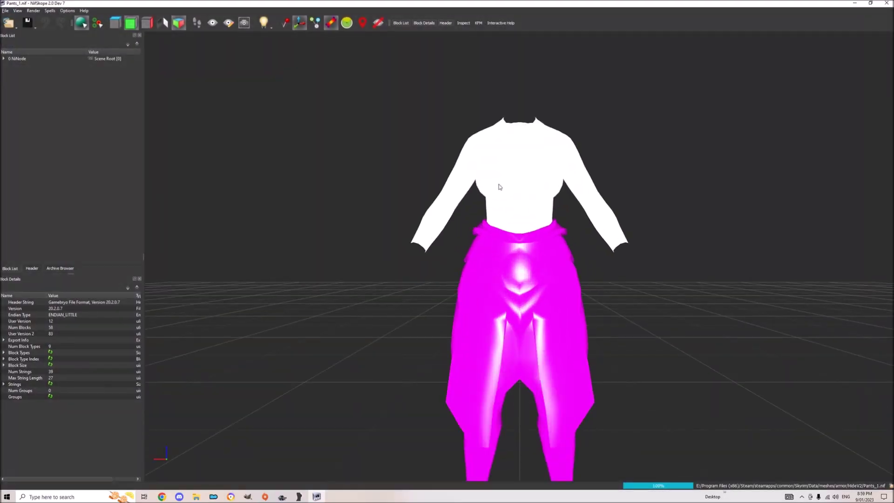
left_click(548, 207)
left_click_drag(548, 207, 491, 195)
scroll(479, 205, "down", 5)
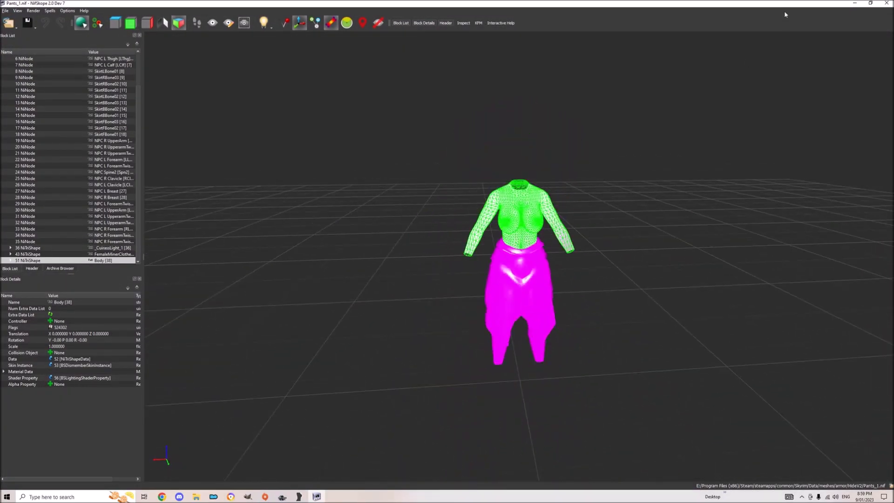
left_click(887, 3)
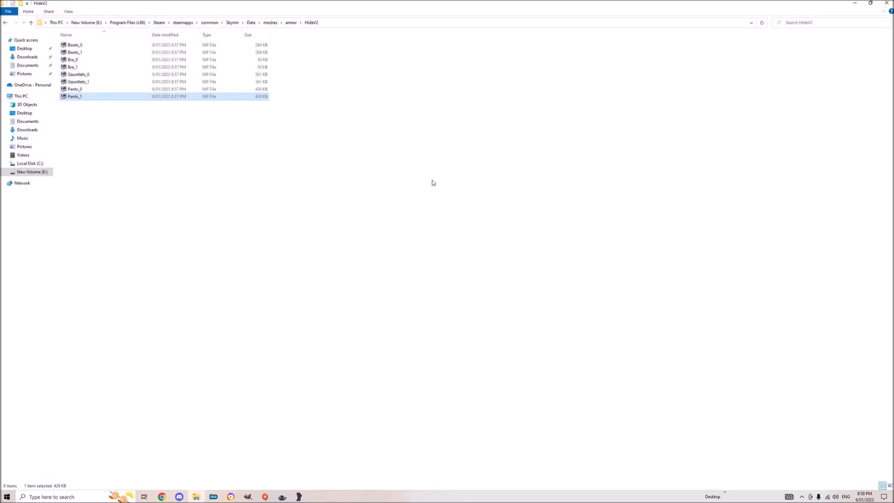
In Creation Kit, check the pants model preview, accept the model data and save the addon as the new form aaaFollowerHidePantsAA.
key("alt+Tab")
left_click_drag(526, 244, 484, 255)
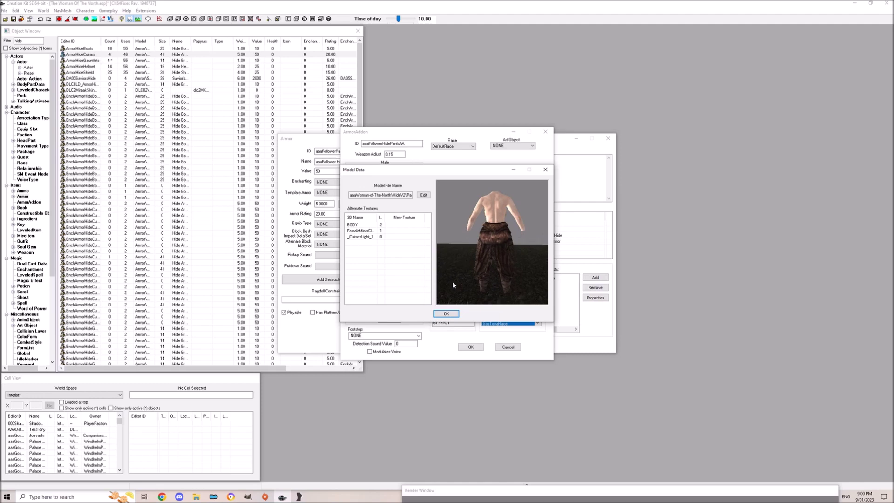
left_click(445, 314)
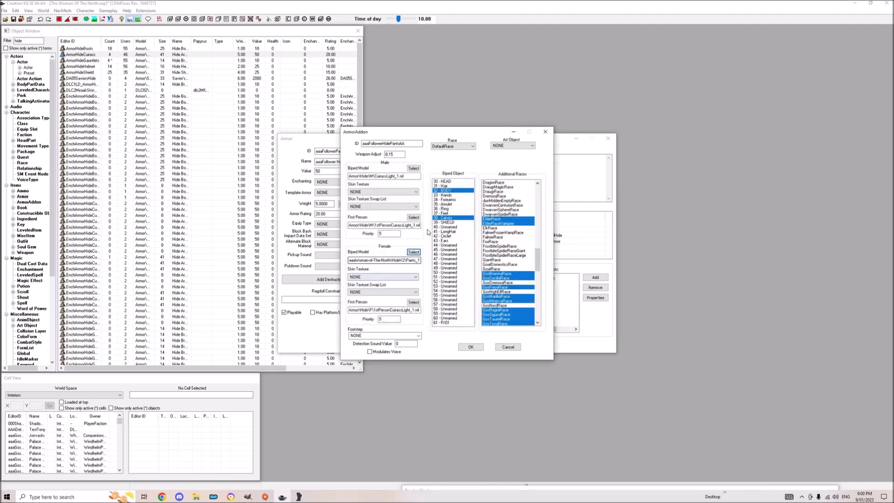
left_click(469, 348)
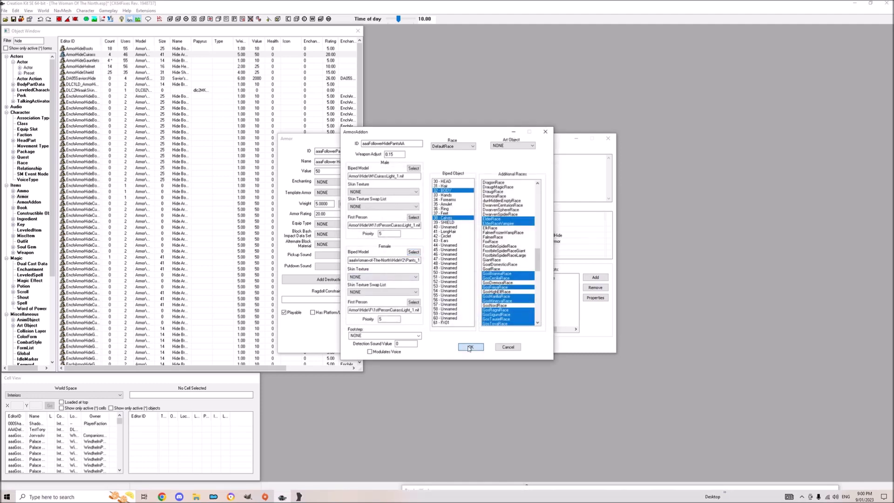
left_click(469, 275)
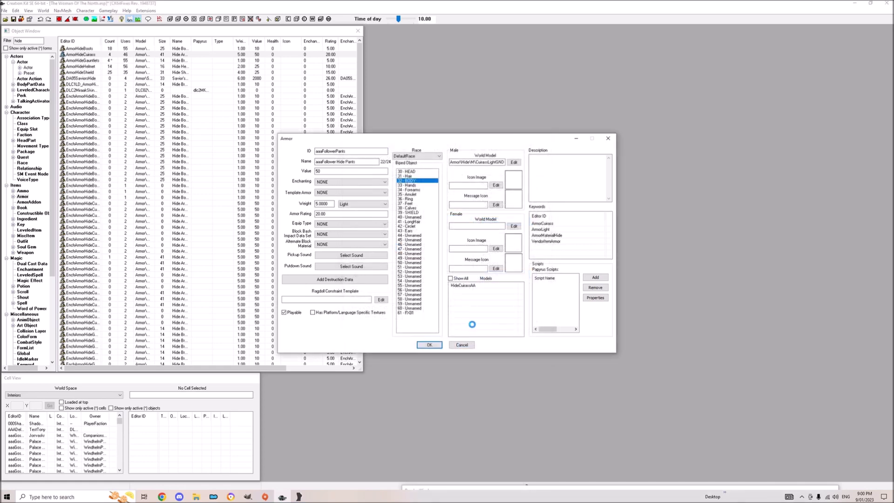
type("aaafollowee")
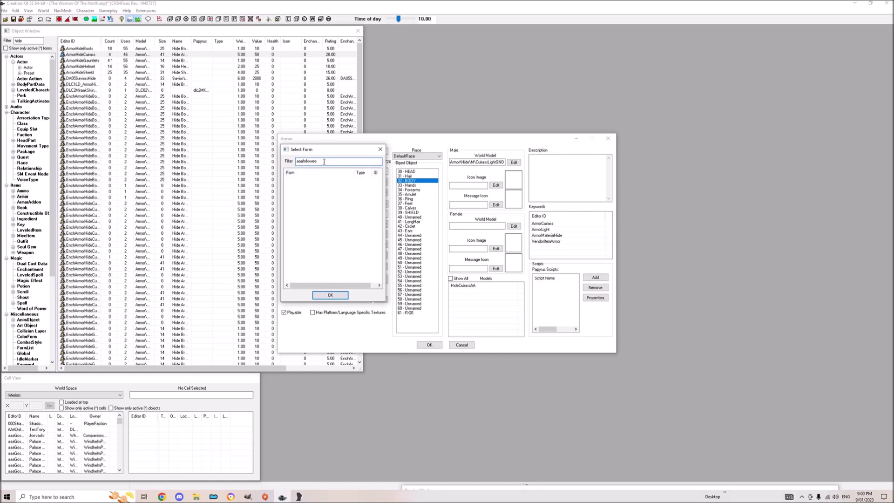
key("BackSpace")
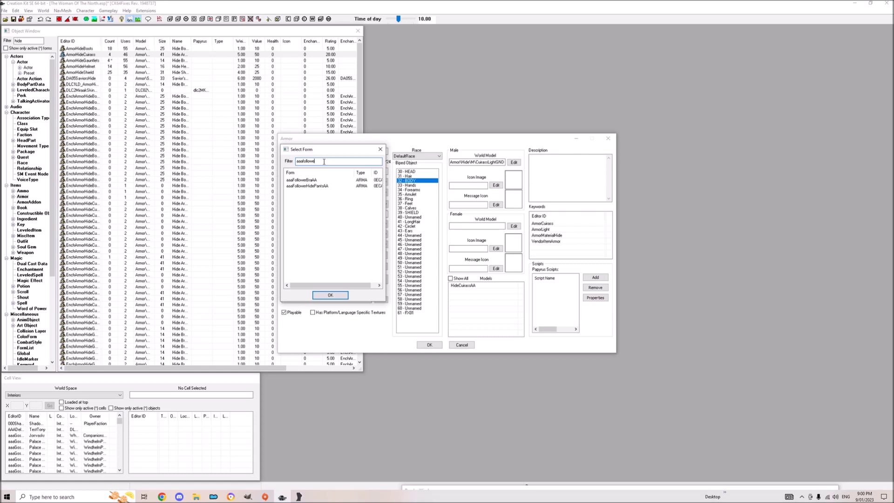
key("ctrl+a")
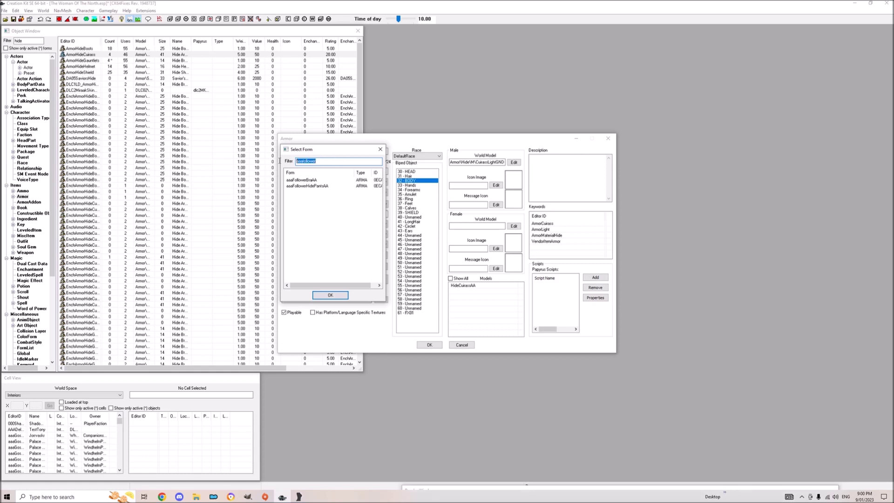
left_click(329, 295)
Replace HideCuirassAA with aaaFollowerHidePantsAA in the pants armor's model list.
right_click(454, 310)
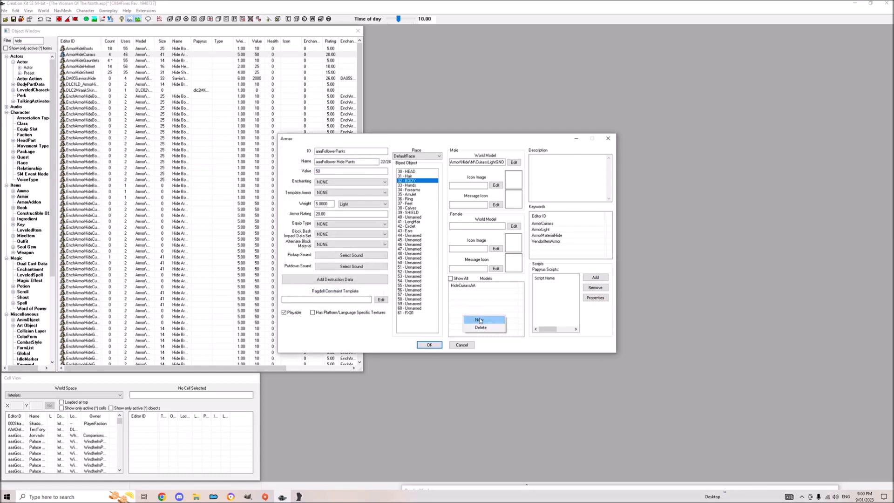
left_click(472, 316)
type("aaafollower")
left_click(308, 180)
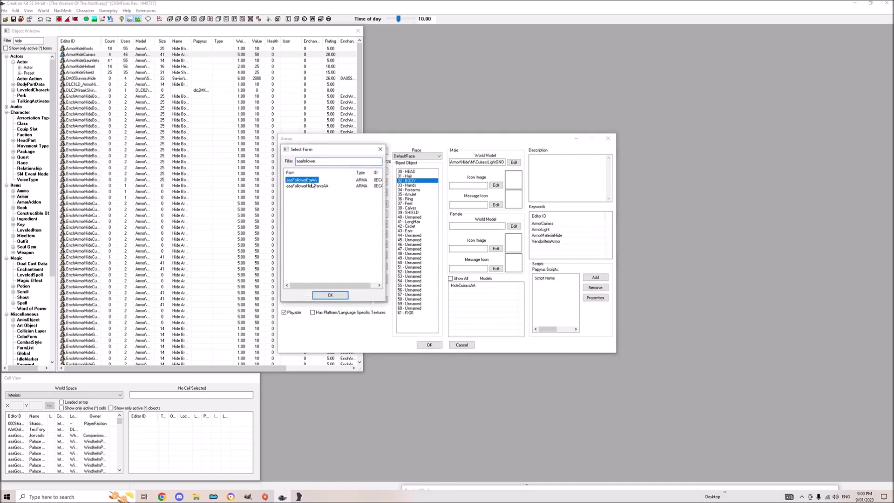
double_click(312, 186)
left_click(472, 286)
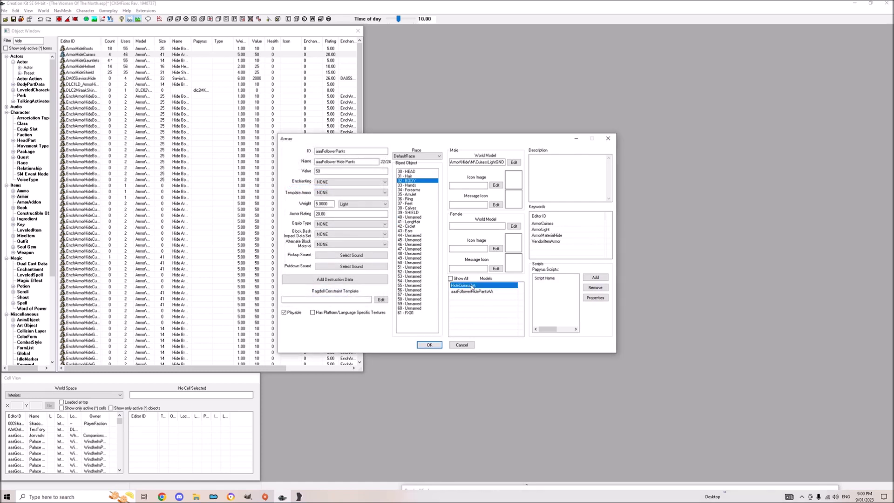
key("Delete")
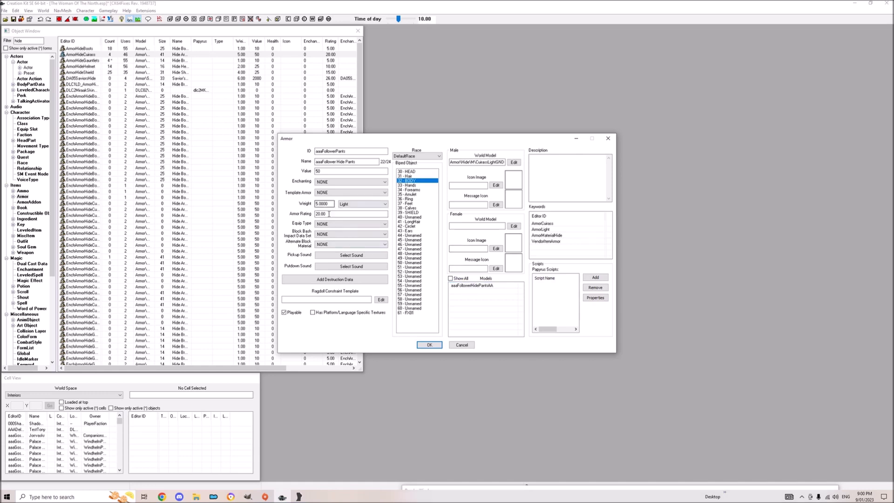
Set the pants armor rating to 10 and save the record as the new form aaaFollowerPants.
left_click_drag(317, 214, 308, 218)
left_click(429, 344)
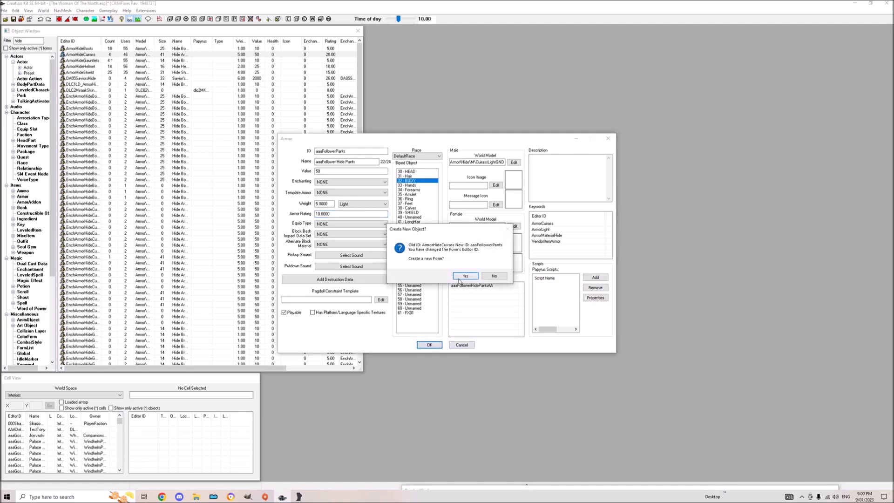
left_click(465, 279)
Filter the armor records by aaafollower and set aaaFollowerBra's armor rating to 3 and weight to 1.
double_click(28, 40)
type("aaafollower")
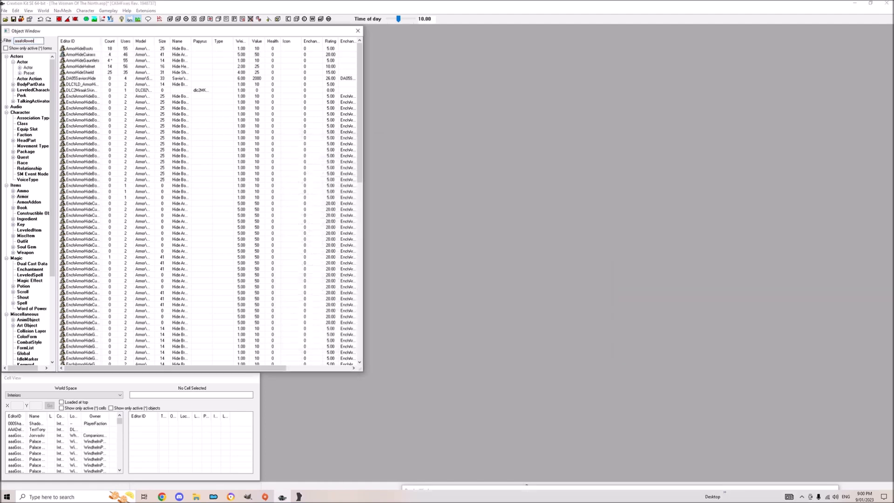
left_click(77, 49)
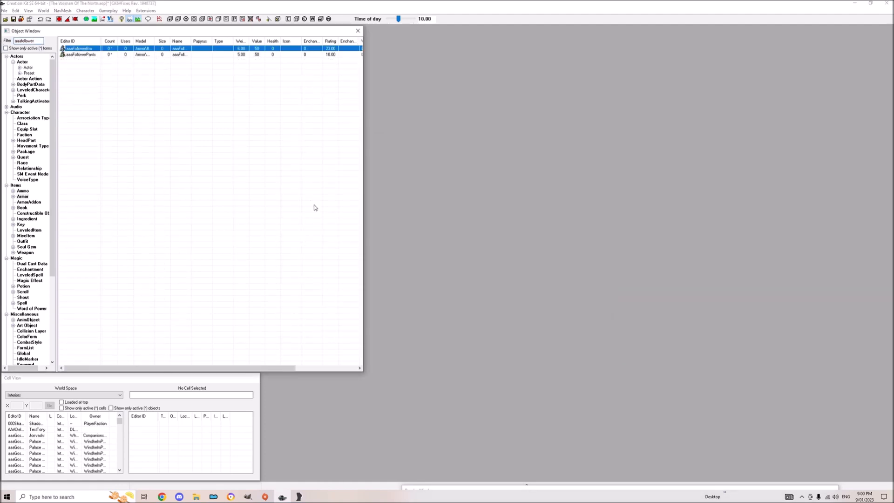
left_click_drag(320, 214, 299, 222)
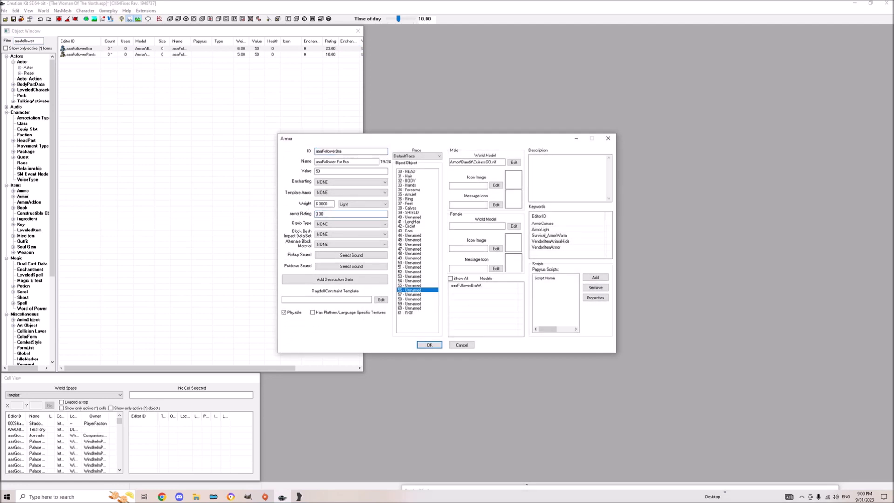
left_click(324, 203)
left_click(429, 345)
Set the weight of aaaFollowerPants to 3 and accept the record.
left_click(92, 54)
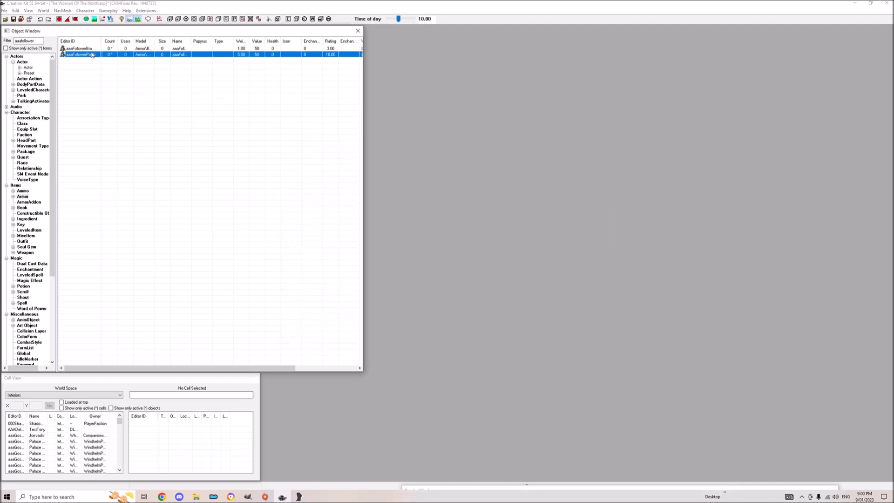
left_click(325, 204)
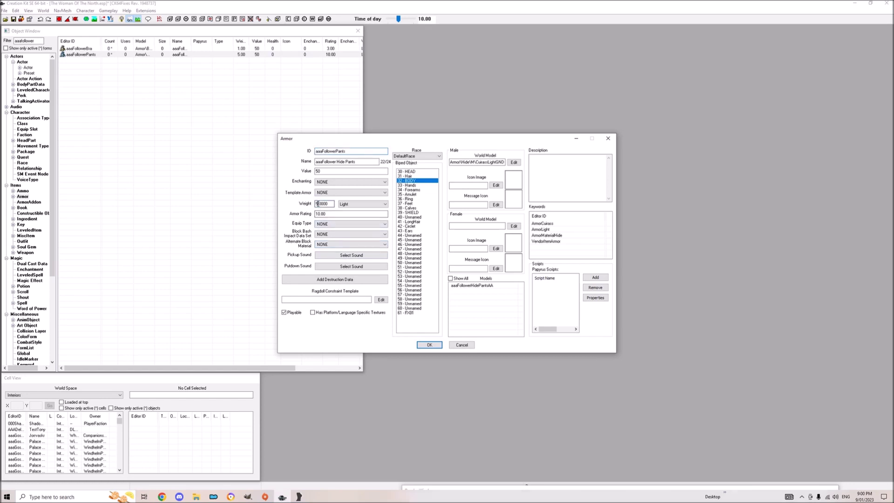
key("BackSpace")
left_click(430, 345)
Filter the armor records by iron, open ArmorIronBoots, and set its ID to aaafollowerIronBoots and its name to aaafollower Iron Boots.
left_click(23, 197)
double_click(31, 41)
key("ctrl+c")
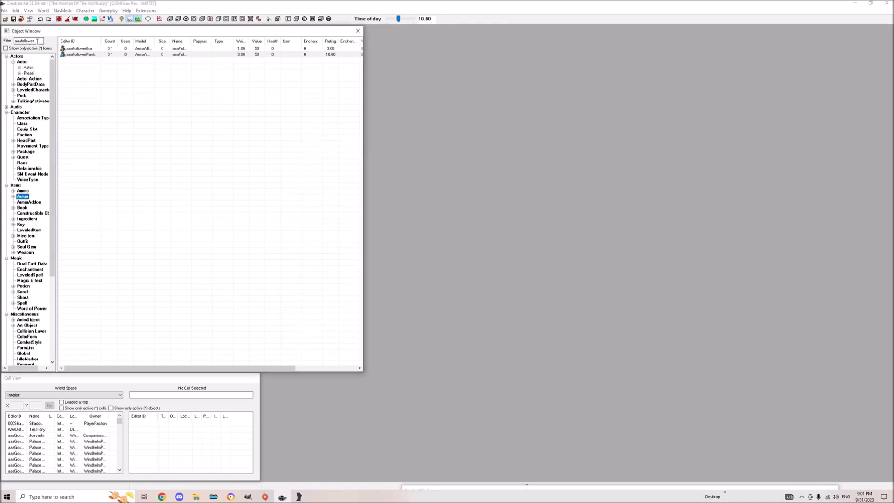
type("iron")
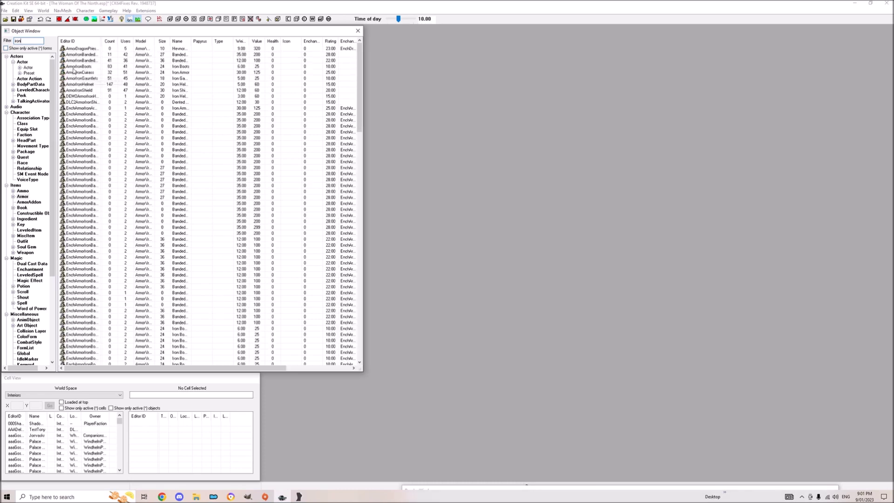
left_click(75, 67)
double_click(75, 68)
left_click(327, 151)
key("shift+Home")
type("aaafollower")
left_click(315, 161)
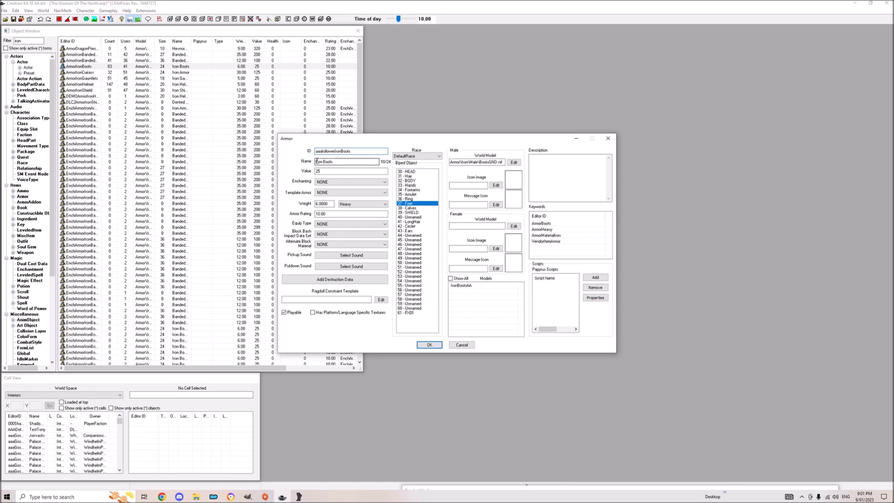
type("aaafollower")
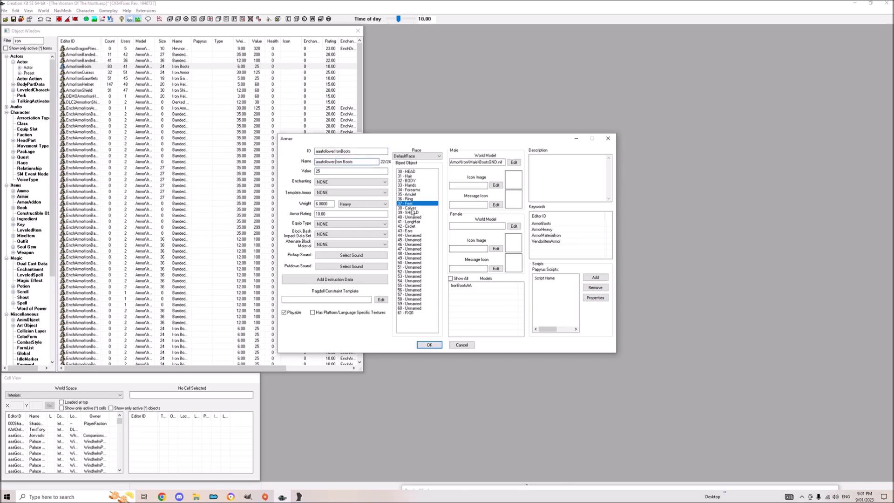
Rename the boots addon aaafollowerIronBootsAA, assign Boots_1 from HideV2 as its female biped model, and save it as a new form.
double_click(462, 285)
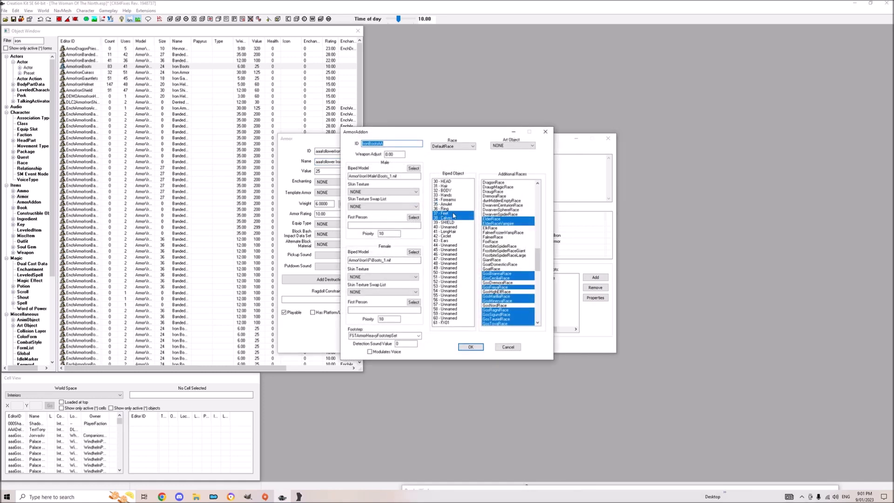
left_click(369, 144)
key("ctrl+v")
left_click(414, 251)
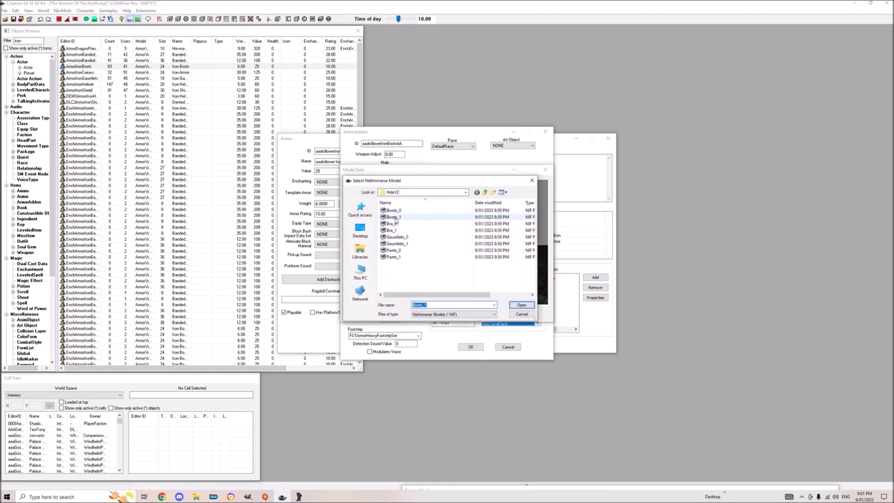
double_click(395, 217)
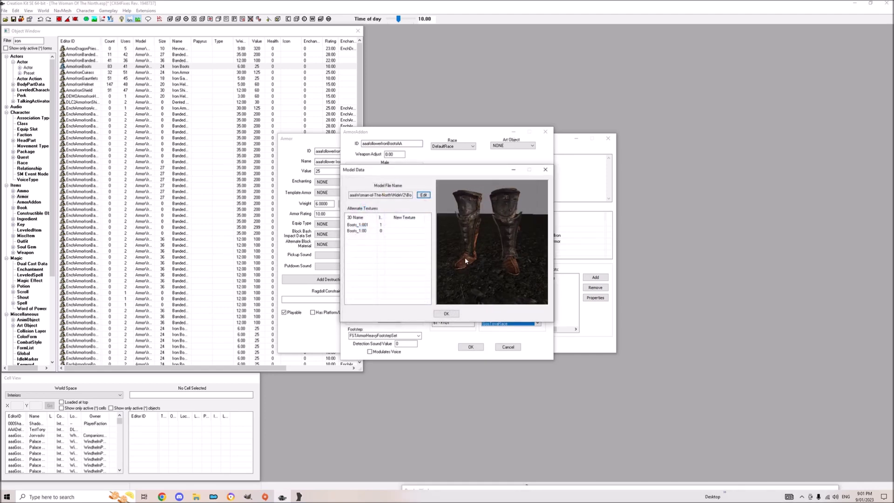
left_click(446, 313)
left_click(471, 347)
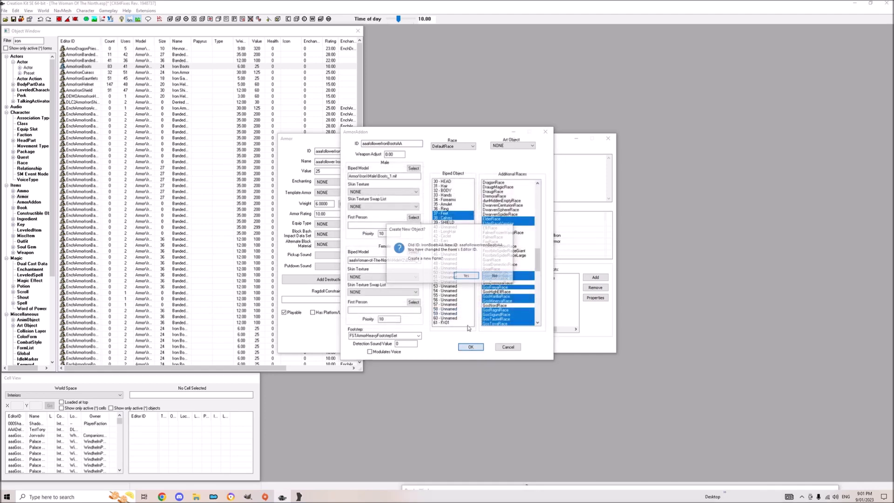
left_click(467, 277)
Replace the IronBootsAA model with aaafollowerIronBootsAA in the aaafollowerIronBoots armor and save it as a new form.
right_click(471, 309)
left_click(486, 313)
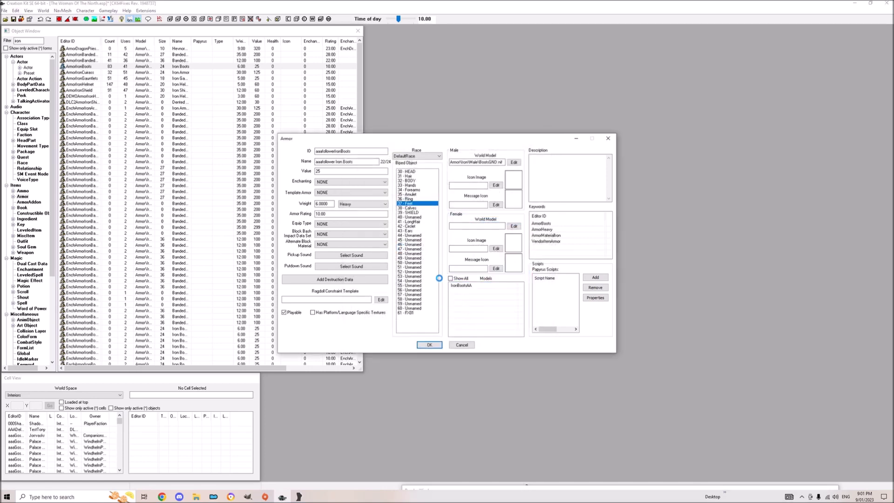
type("aaafollower")
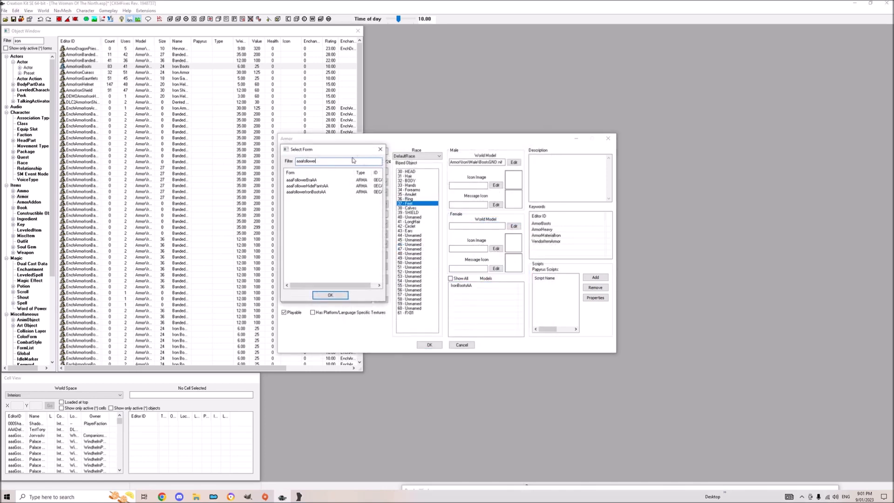
double_click(309, 192)
left_click(470, 285)
key("Delete")
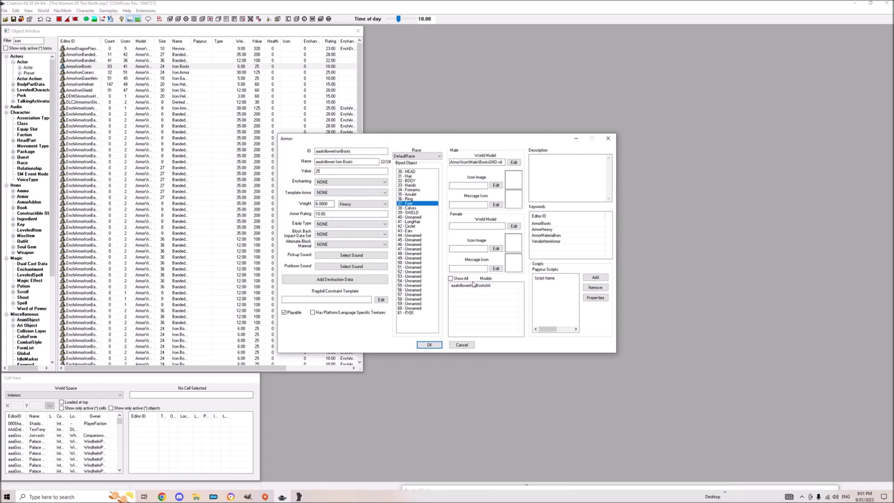
left_click(424, 343)
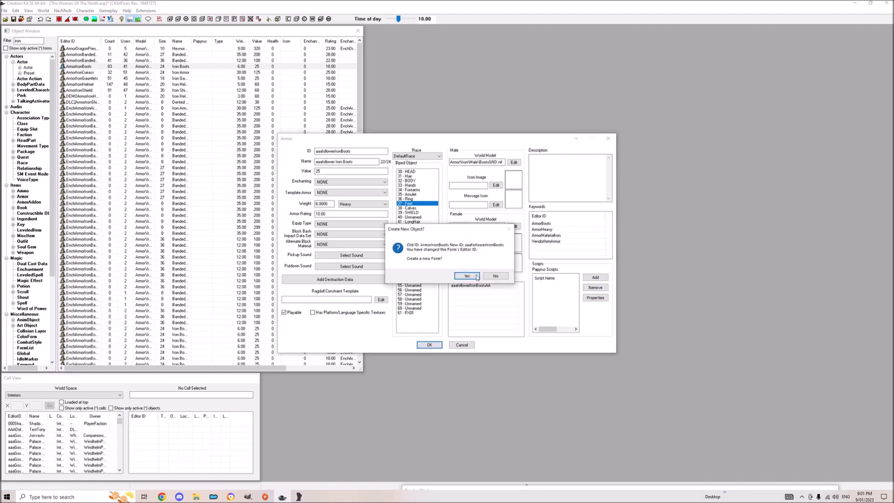
left_click(470, 277)
Open ArmorIronGauntlets and set its ID to aaafollowerIronGauntlets and its name to aaafollower Iron Gauntlets.
double_click(91, 84)
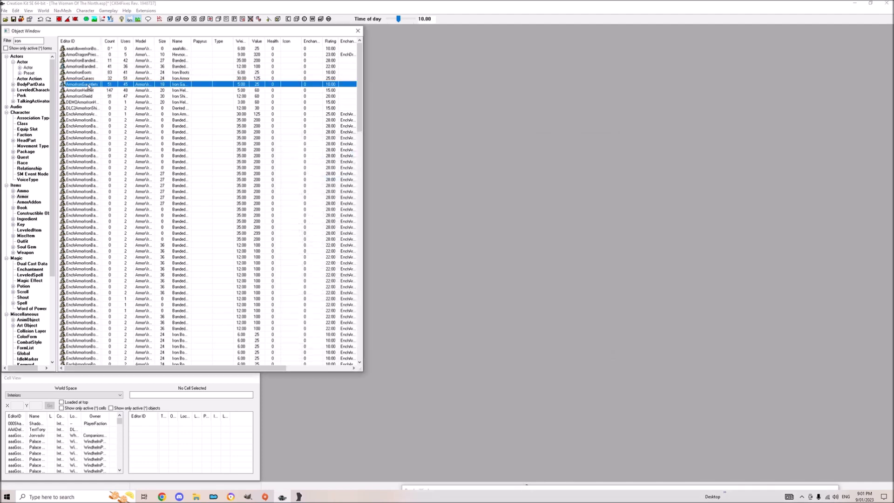
key("Home")
type("aaafollower")
key("Tab")
left_click(317, 163)
type("aaafollower")
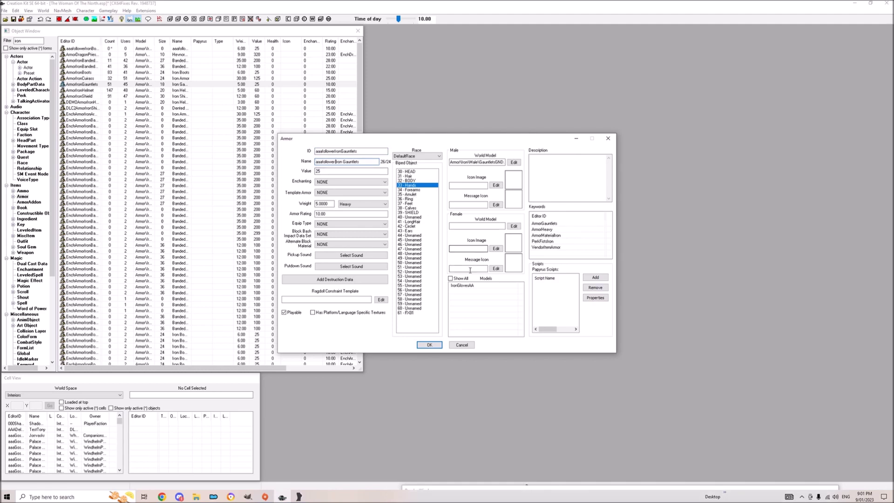
Open the IronGlovesAA addon, rename it aaafollowerIronGlovesAA, and add biped slot 57.
double_click(462, 286)
left_click(365, 143)
type("aaafollower")
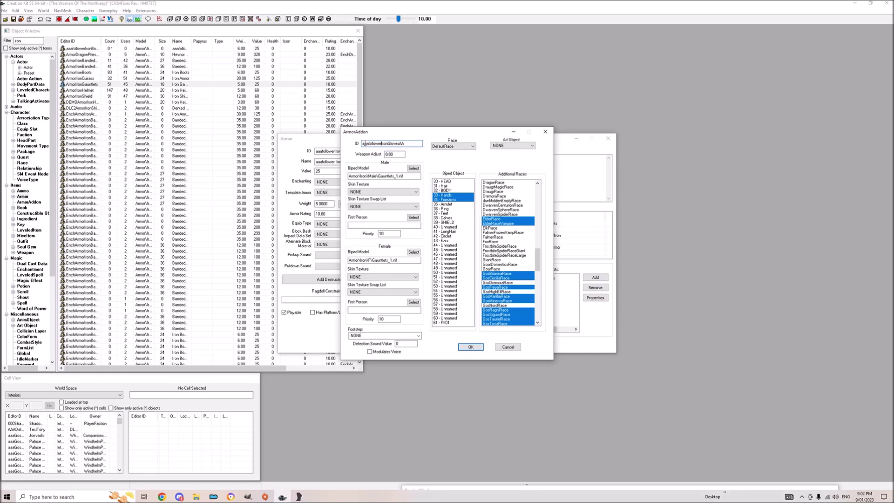
left_click(444, 305)
Assign Gauntlets_1 from HideV2 as the gloves addon's female biped model and save the addon as a new form.
left_click(412, 252)
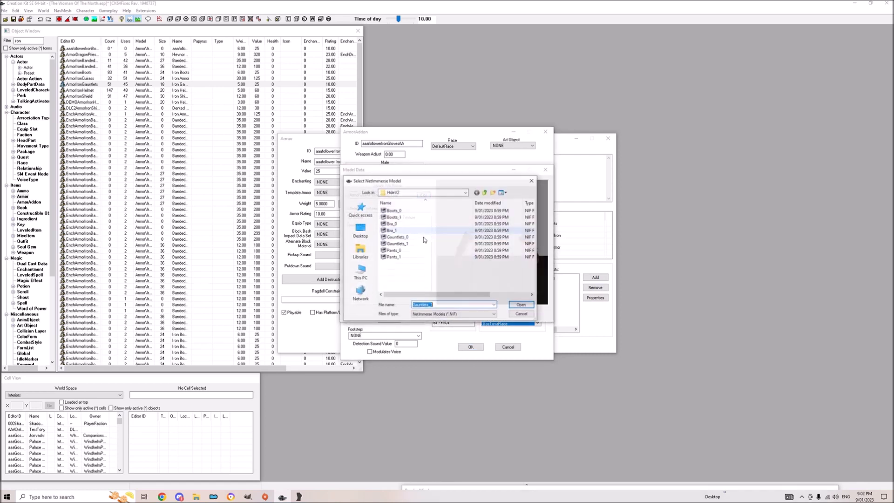
double_click(410, 244)
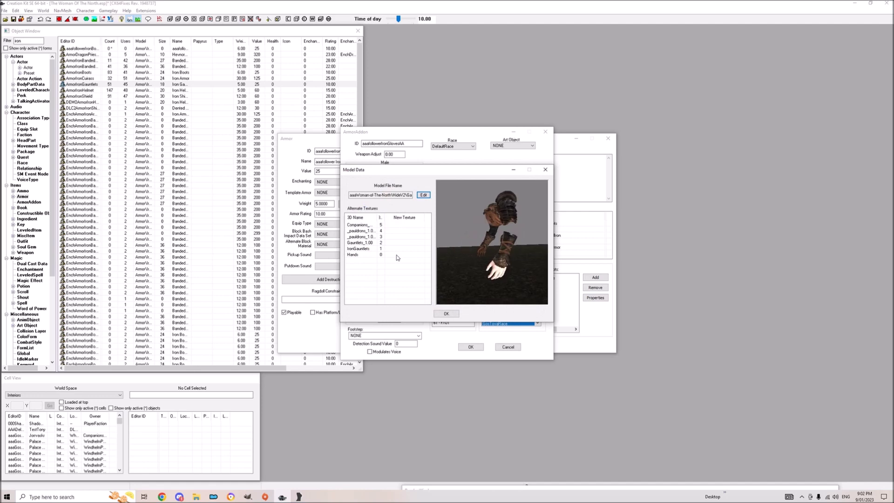
left_click(446, 313)
left_click(471, 347)
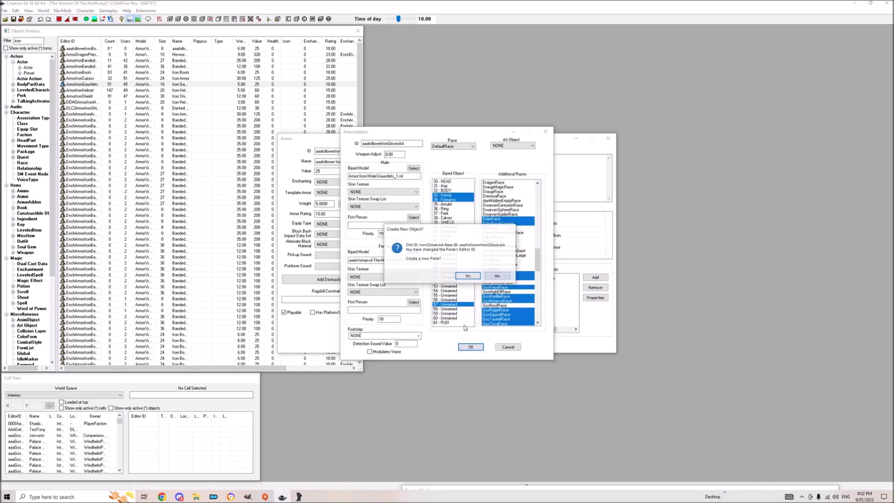
left_click(468, 276)
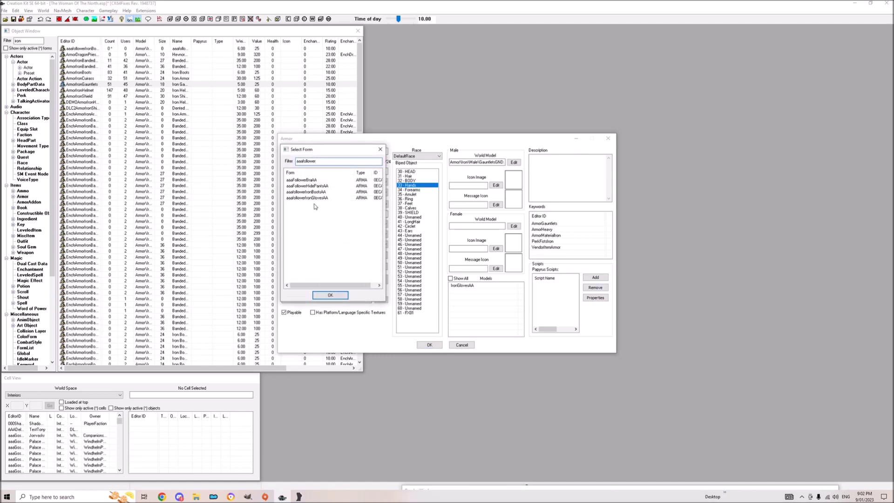
Replace the IronGlovesAA model with aaafollowerIronGlovesAA in the gauntlets armor and save it as a new form.
double_click(307, 197)
left_click(482, 283)
key("Delete")
key("Return")
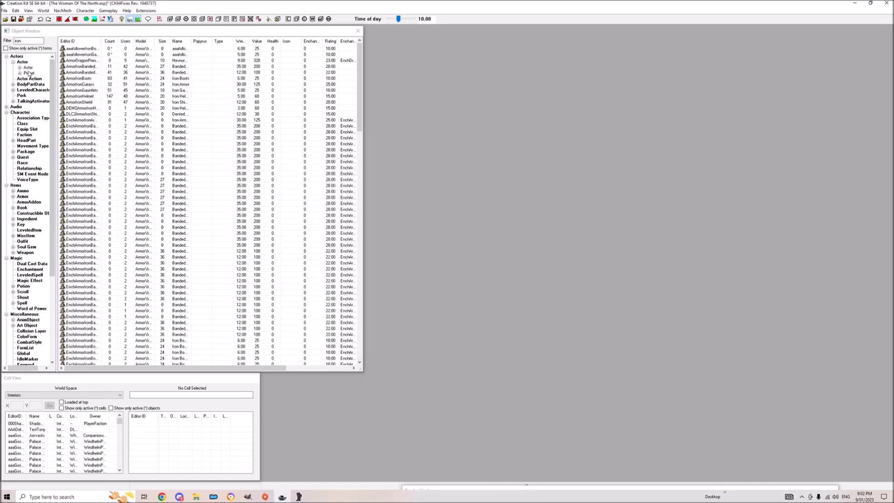
Filter the actor records by aaafollower and open the aaaFollower actor.
left_click(28, 69)
left_click_drag(30, 41, 2, 41)
type("aaafollower")
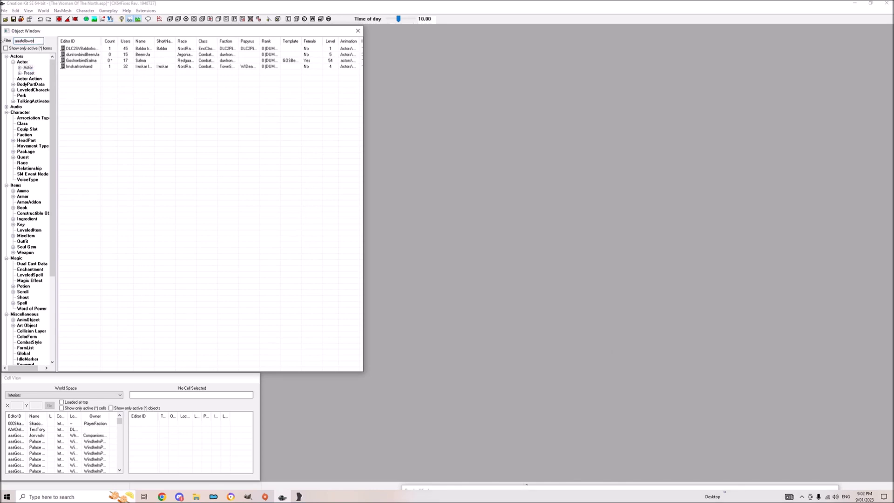
left_click(75, 49)
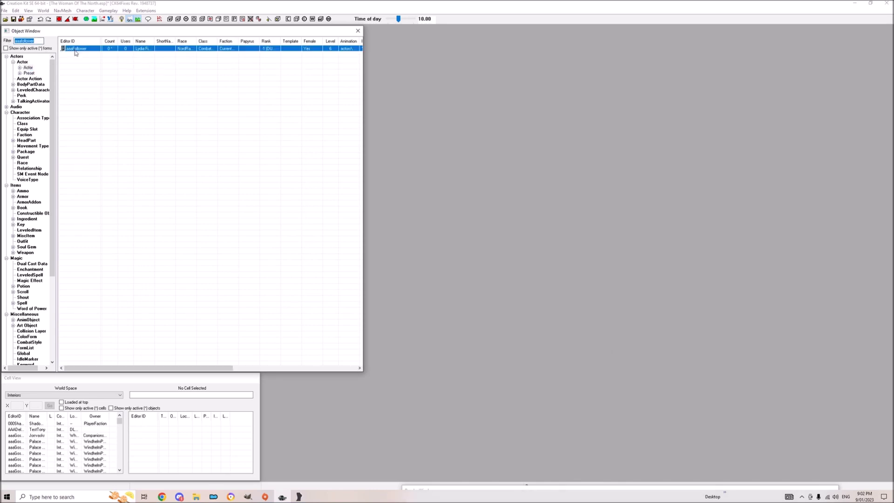
double_click(75, 50)
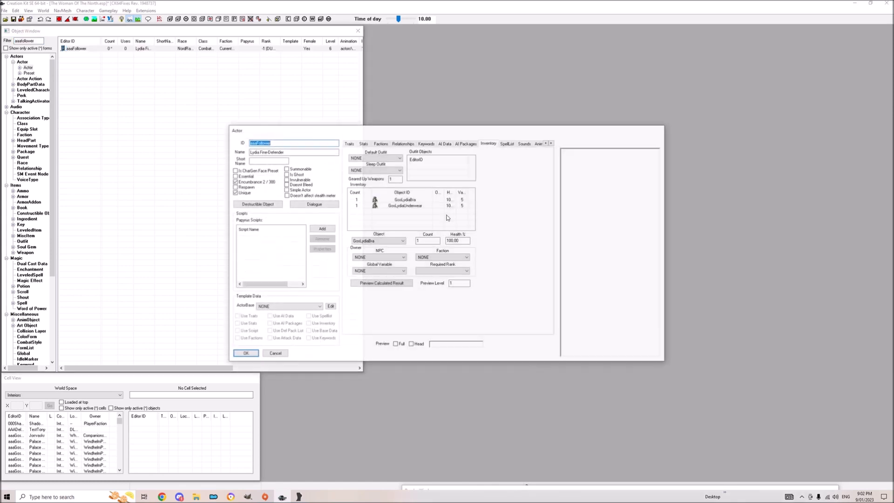
Delete GosLydiaBra and GosLydiaUnderwear from aaaFollower's inventory.
left_click(411, 205)
left_click(410, 199, "shift")
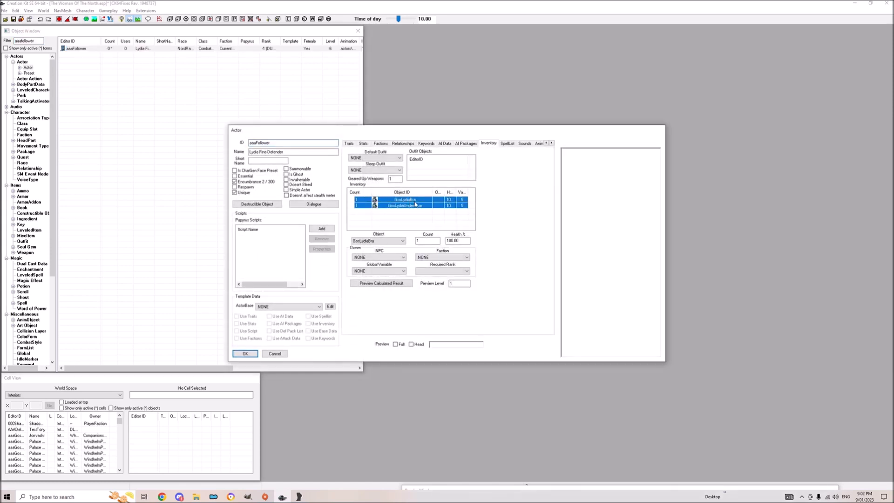
key("Delete")
Add a new entry to aaaFollower's inventory and set its object to aaaFollowerPants.
right_click(443, 199)
left_click(451, 202)
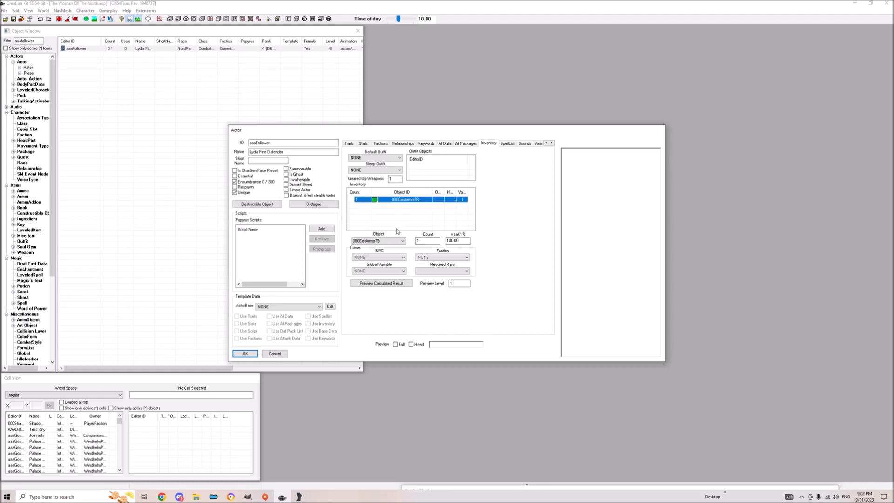
left_click(389, 241)
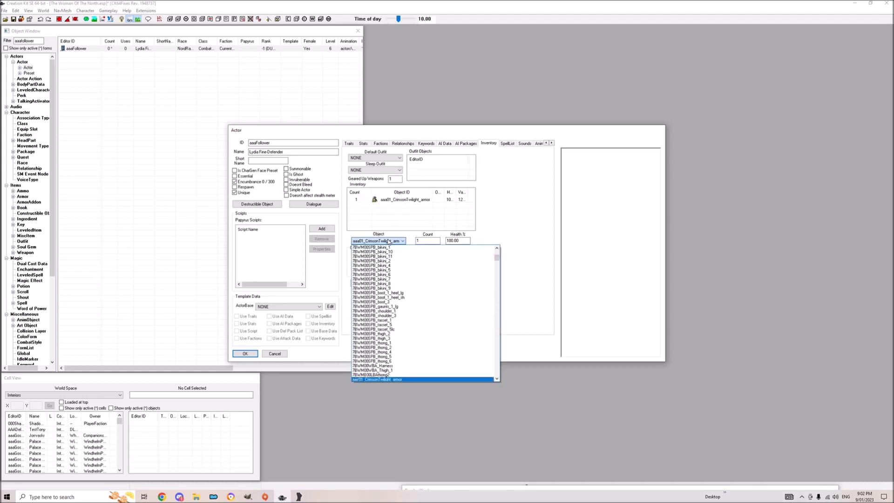
type("aaaf")
scroll(396, 256, "down", 8)
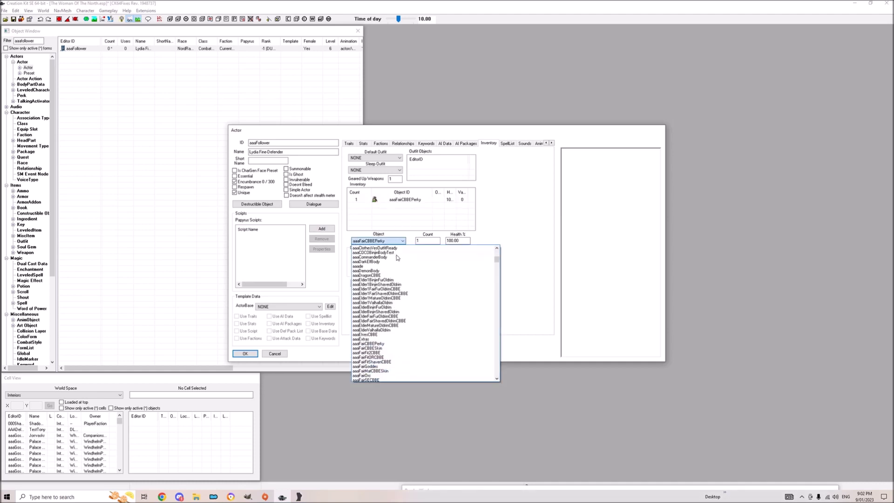
scroll(397, 257, "down", 7)
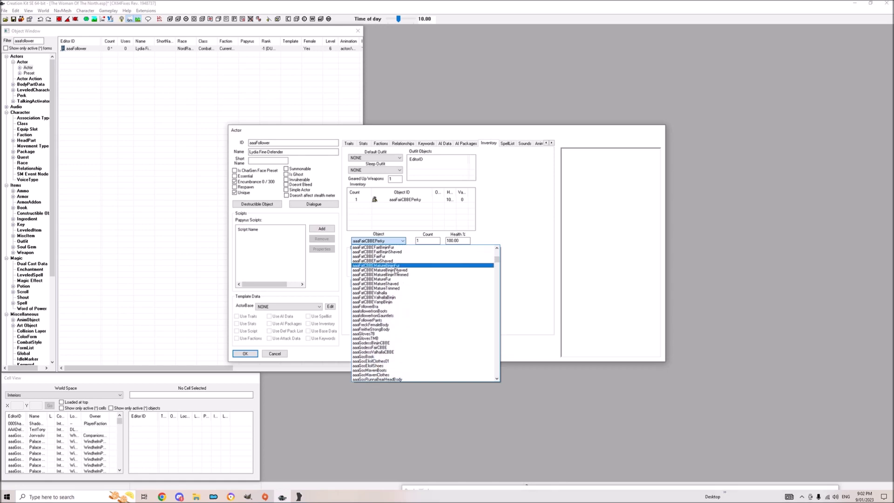
left_click(378, 320)
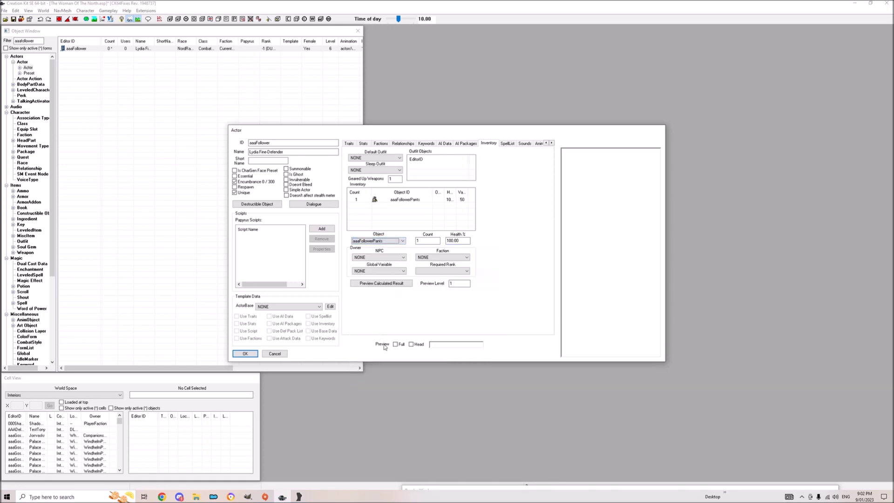
Add aaaFollowerBra to the actor's inventory and inspect the bra and pants in the full-body preview.
right_click(408, 200)
left_click(419, 208)
left_click(397, 241)
scroll(389, 254, "up", 3)
left_click(372, 261)
scroll(590, 257, "up", 3)
left_click_drag(591, 257, 601, 233)
scroll(598, 213, "up", 3)
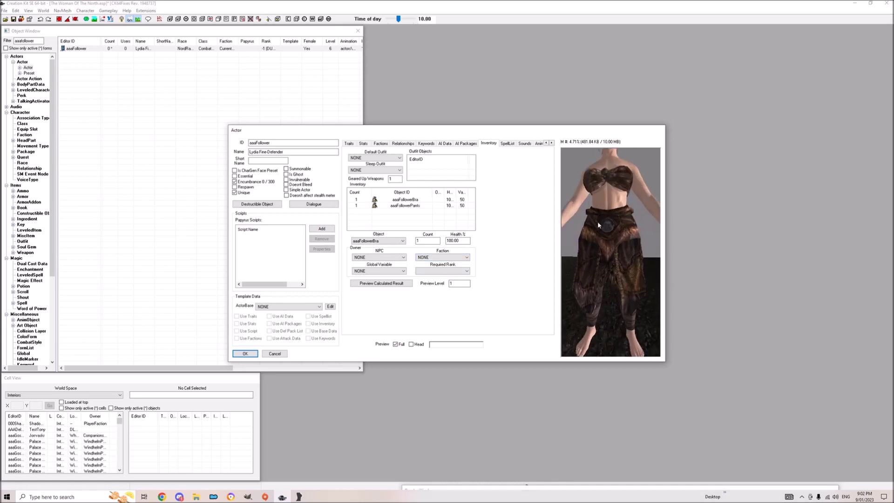
scroll(596, 272, "down", 2)
Add aaafollowerIronBoots as another entry in the actor's inventory.
right_click(408, 200)
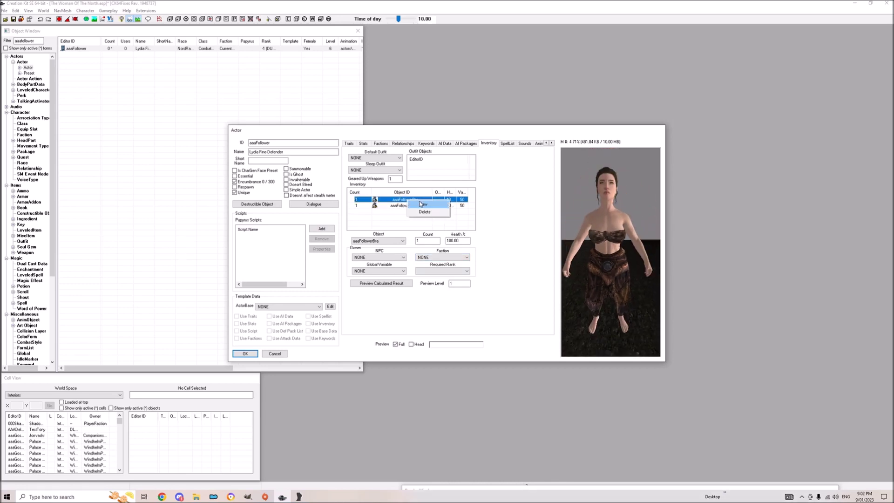
left_click(423, 204)
left_click(403, 240)
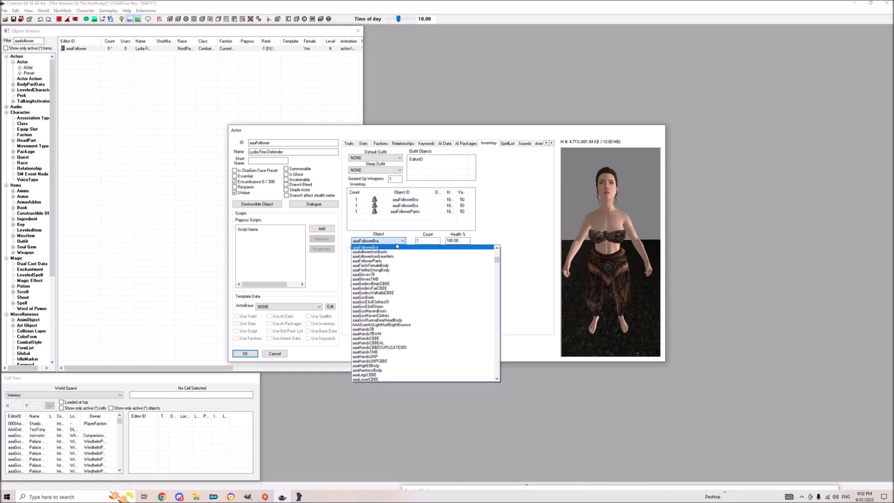
left_click(387, 255)
Add aaafollowerIronGauntlets to the actor's inventory and refresh the full-body preview to inspect the complete armor set.
right_click(408, 203)
left_click(421, 206)
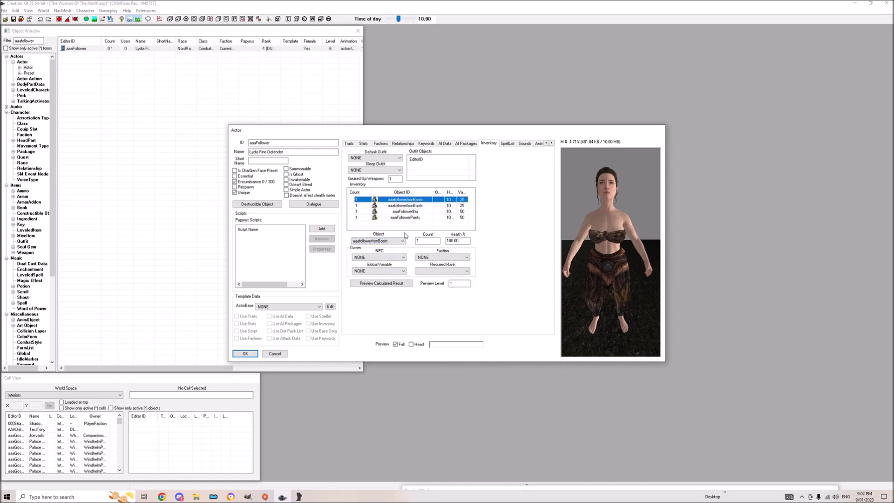
left_click(402, 241)
left_click(390, 252)
double_click(396, 345)
left_click_drag(575, 249, 468, 264)
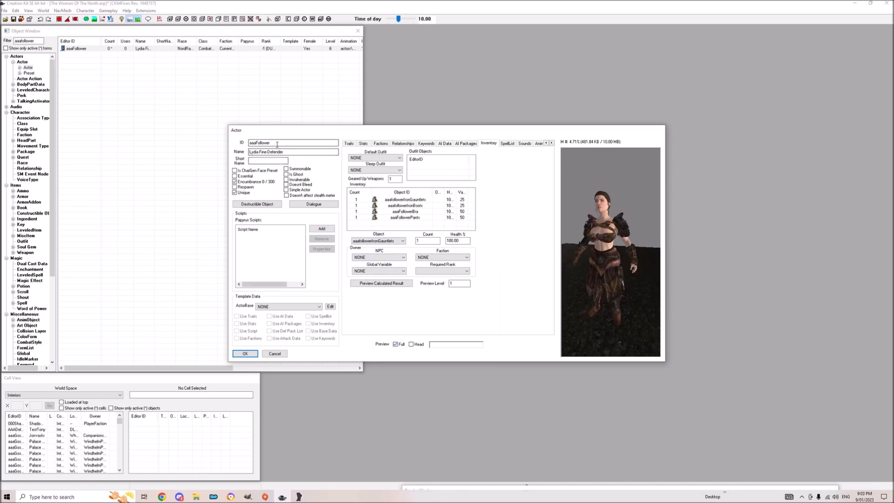
Copy the actor's ID, accept the actor, and create a new outfit record with the ID aaaFollowerOutfit.
double_click(259, 142)
key("ctrl+c")
left_click(245, 353)
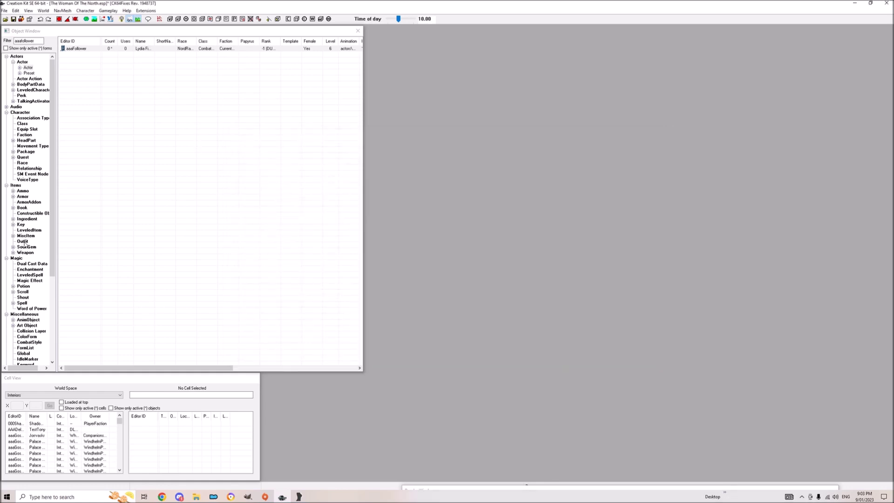
left_click(23, 242)
right_click(160, 235)
left_click(182, 240)
key("ctrl+v")
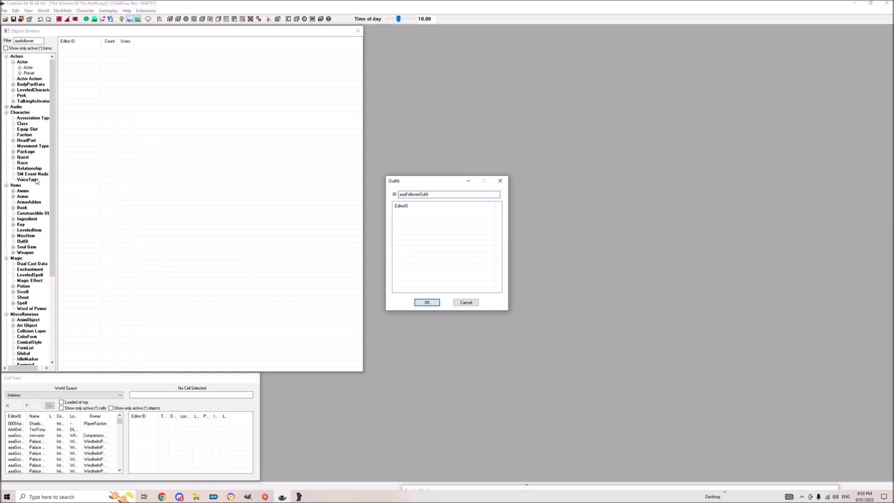
Add the follower bra, iron boots, iron gauntlets and pants armor records to aaaFollowerOutfit and accept the outfit.
left_click(23, 197)
left_click(85, 49)
left_click(91, 66, "shift")
left_click_drag(91, 66, 456, 247)
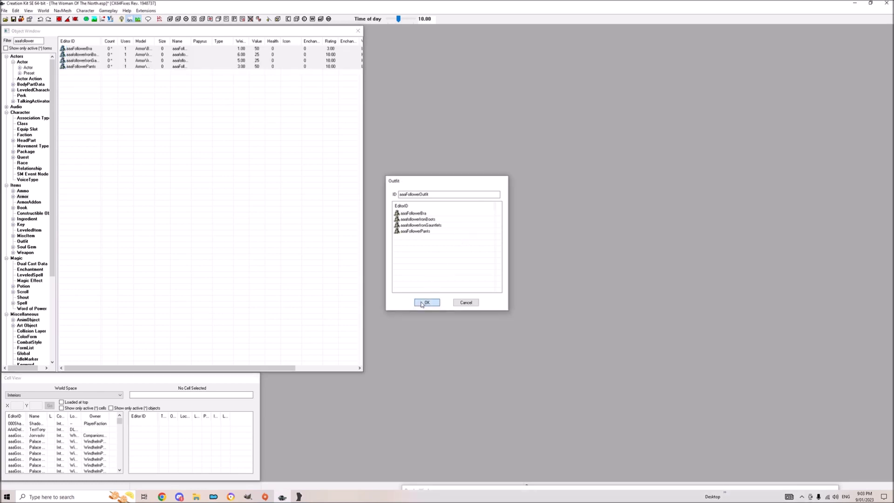
left_click(427, 303)
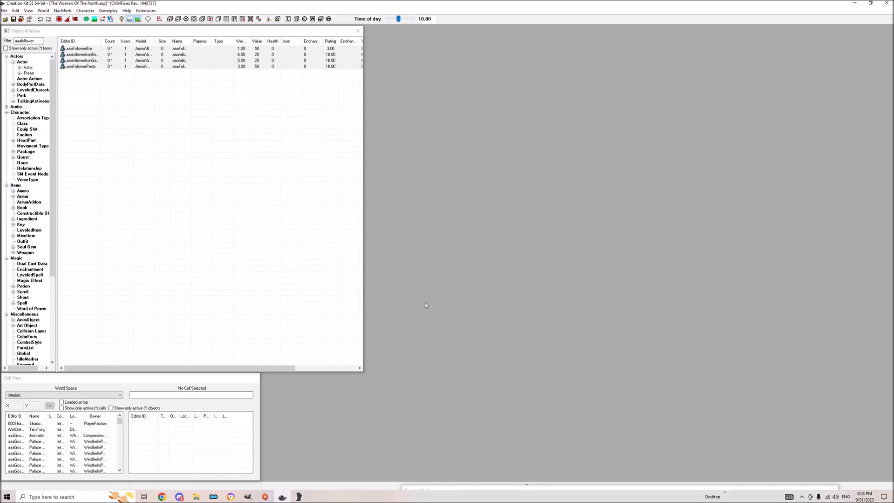
Reopen the aaaFollower actor and delete all the armor entries from its inventory.
left_click(28, 68)
left_click(79, 48)
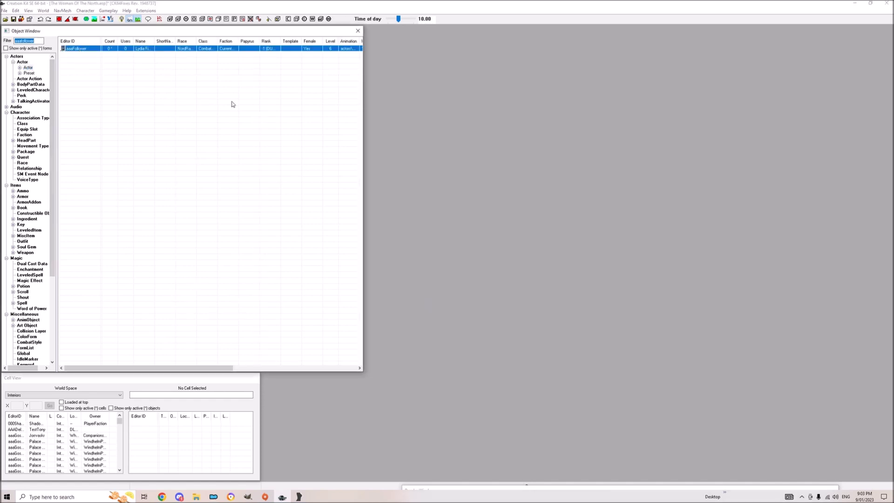
left_click(505, 255)
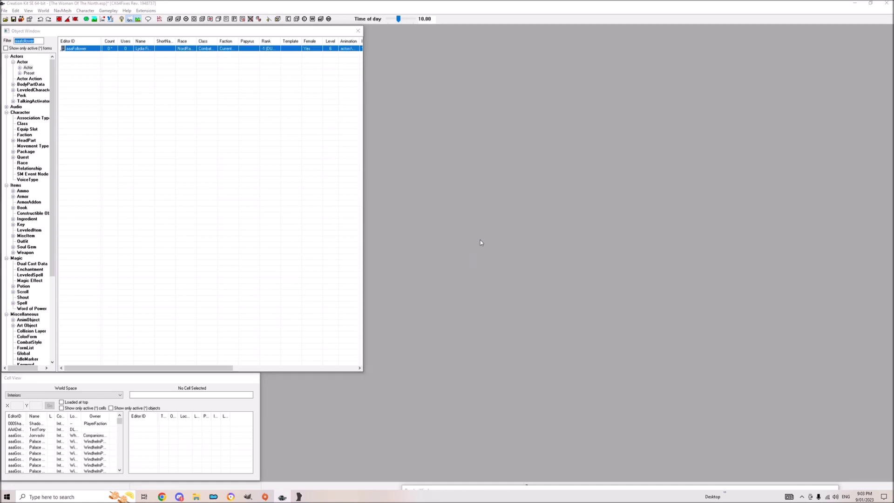
left_click(413, 217, "shift")
key("Delete")
Set the actor's default outfit to aaaFollowerOutfit and turn on the full-body preview.
left_click(378, 161)
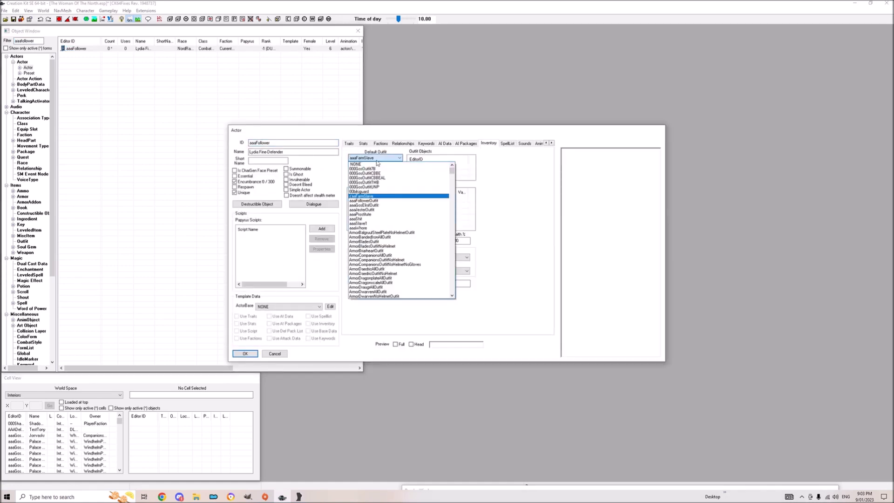
key("Down")
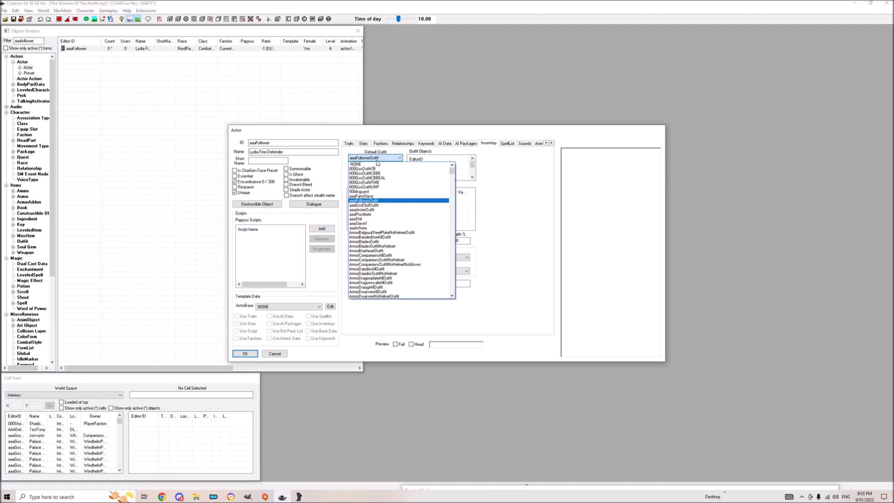
key("Return")
left_click(395, 344)
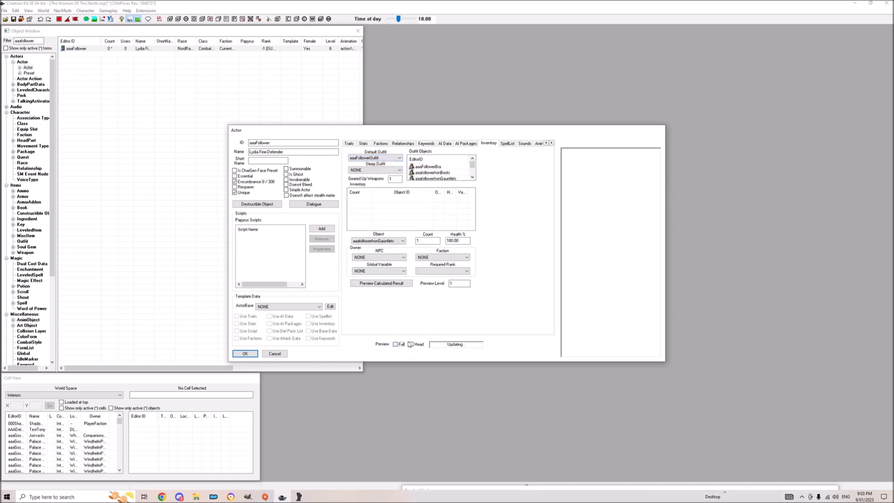
Inspect the follower's armor fit in the full-body preview from the front, side and back, both close up and from a distance.
left_click_drag(604, 255, 622, 320)
scroll(616, 266, "up", 5)
scroll(611, 323, "down", 5)
left_click_drag(608, 280, 603, 252)
scroll(581, 249, "down", 2)
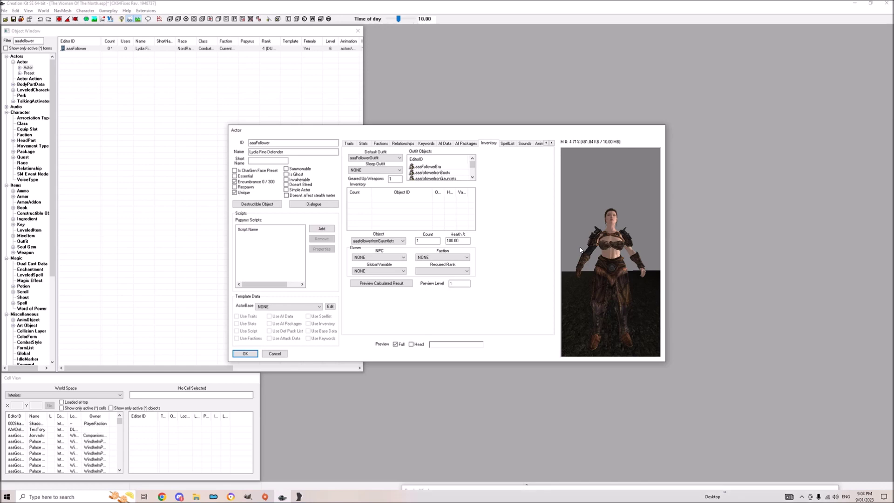
scroll(580, 247, "up", 3)
left_click_drag(583, 254, 609, 247)
scroll(649, 282, "up", 5)
scroll(616, 252, "down", 3)
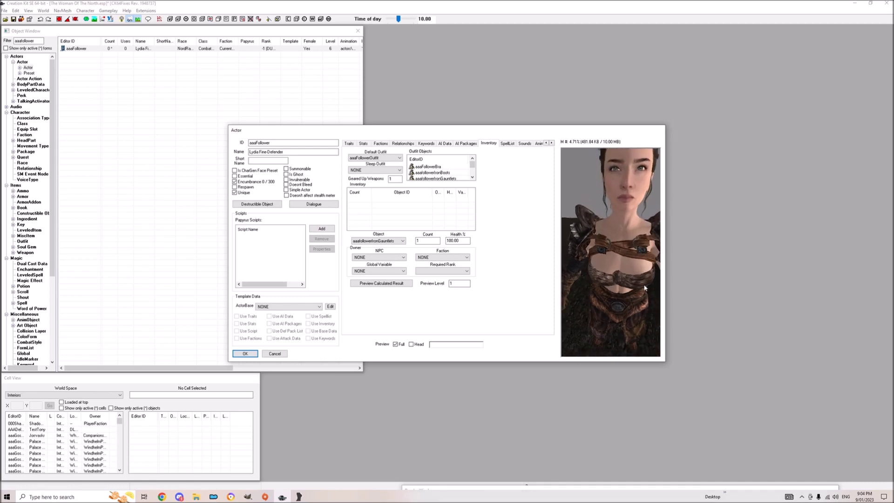
scroll(627, 259, "down", 3)
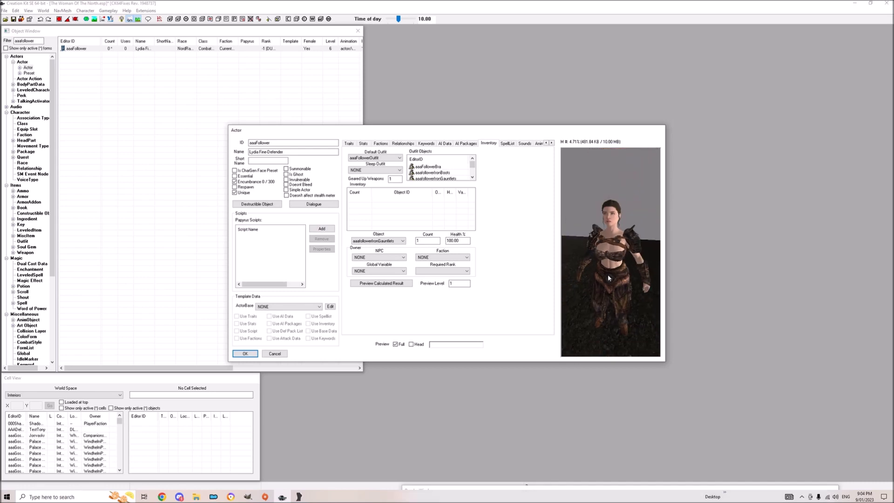
scroll(608, 276, "up", 5)
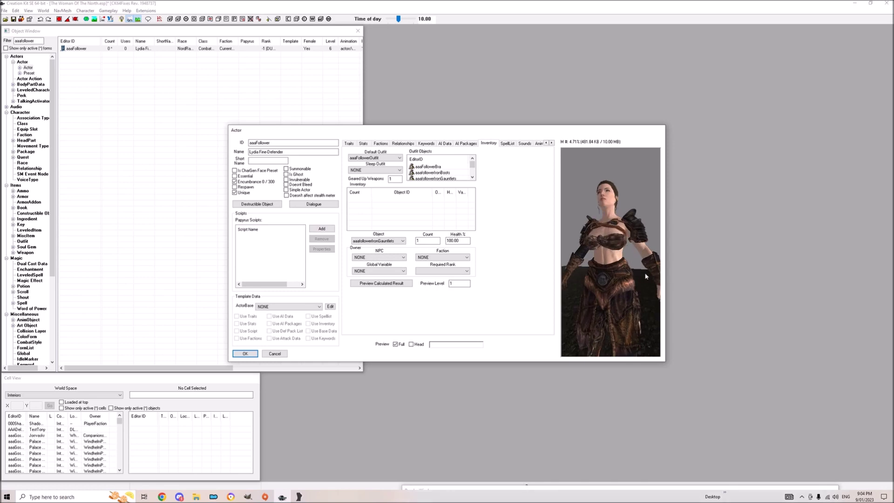
left_click_drag(646, 276, 642, 298)
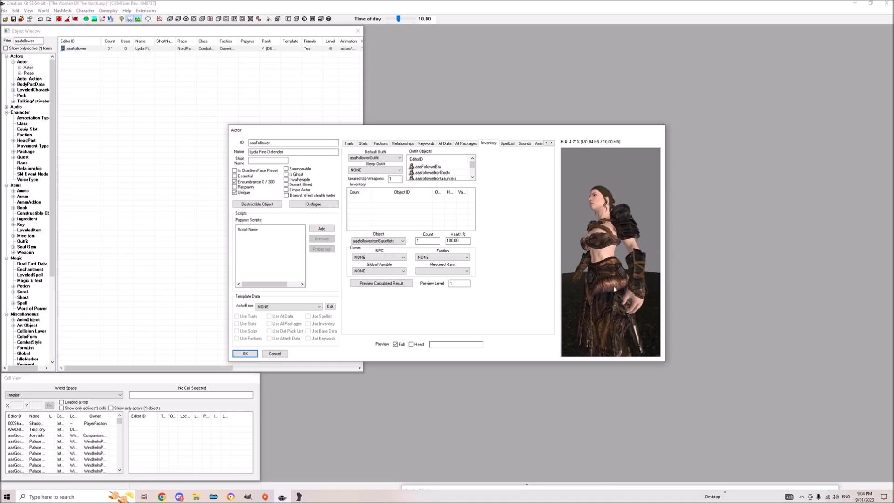
right_click(597, 245)
left_click(473, 320)
scroll(624, 291, "up", 3)
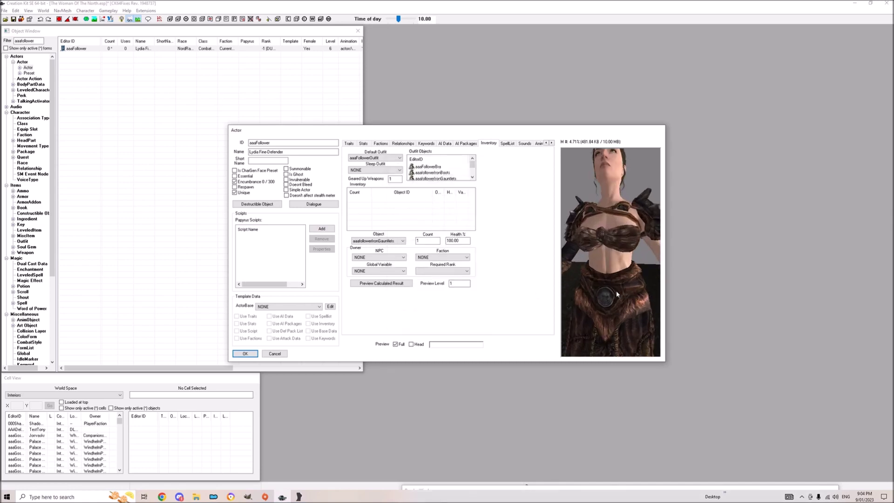
left_click_drag(620, 293, 623, 281)
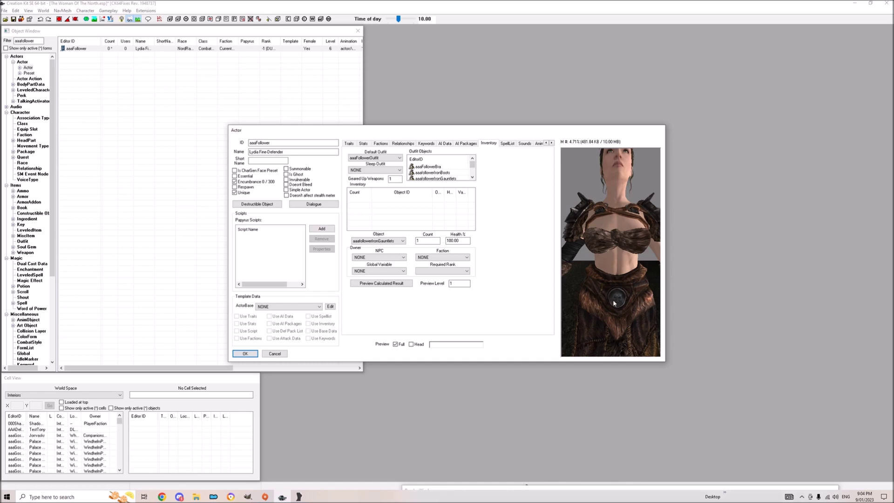
scroll(613, 300, "down", 3)
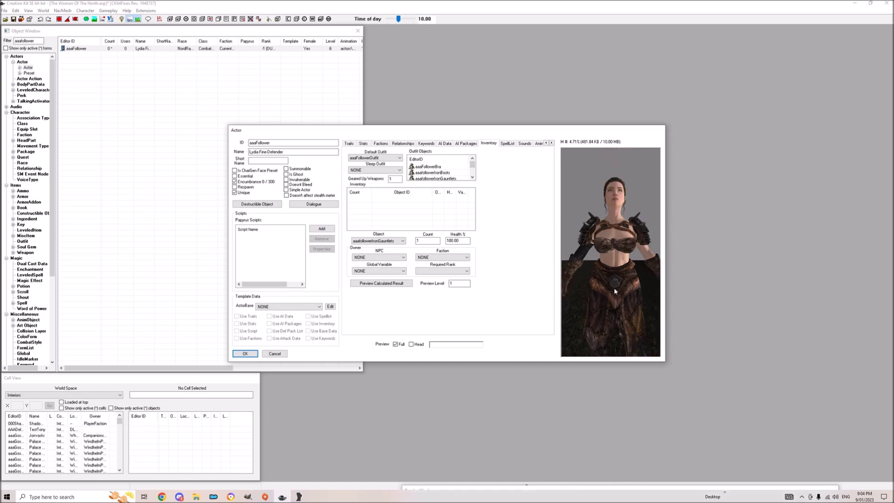
left_click_drag(624, 294, 642, 279)
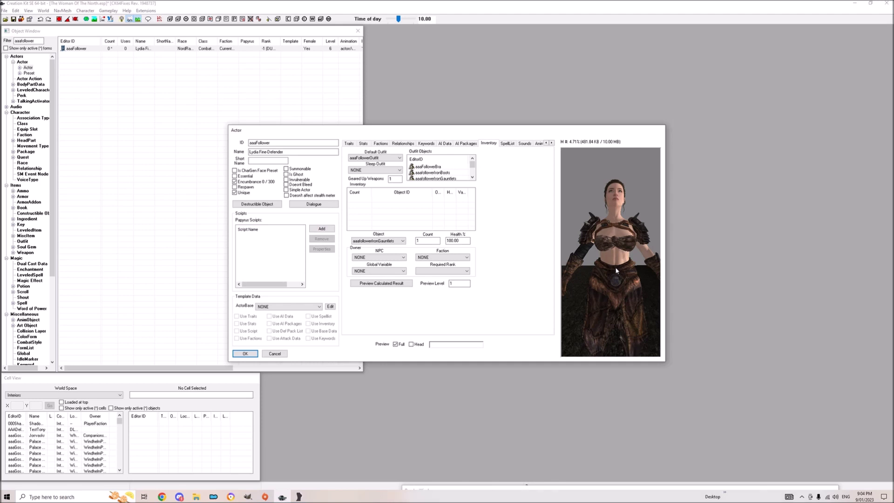
scroll(615, 272, "up", 3)
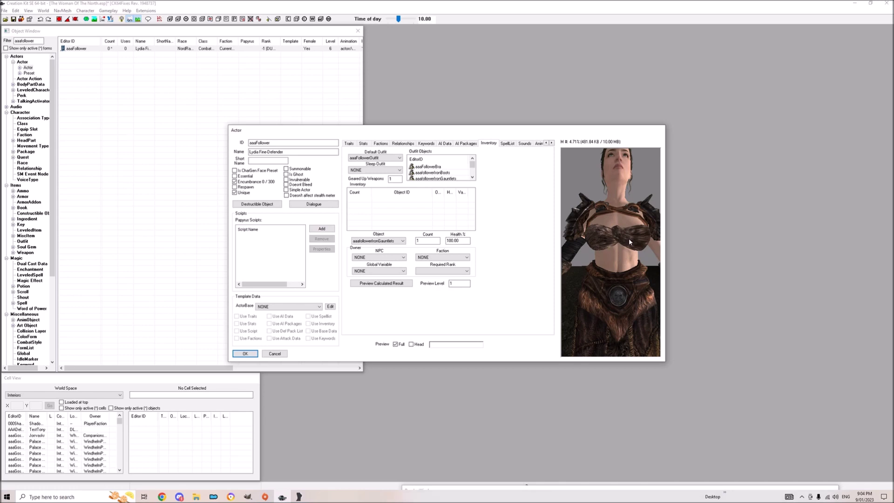
left_click_drag(619, 258, 632, 294)
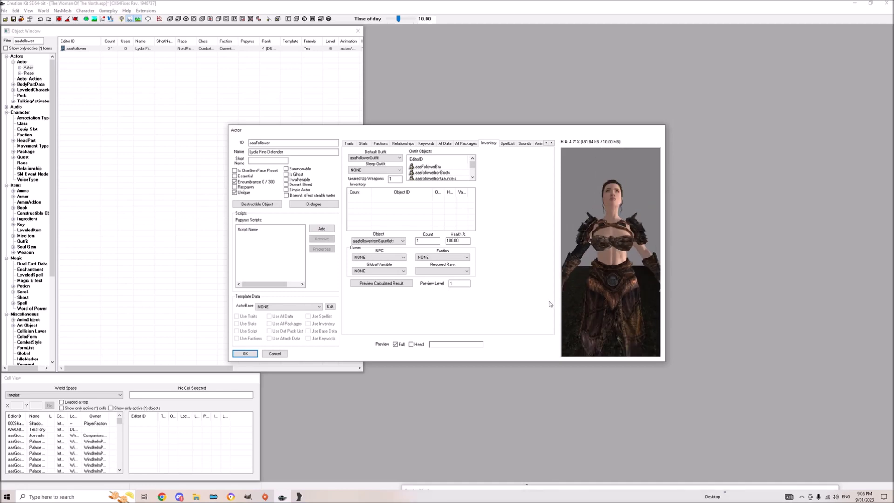
left_click_drag(574, 325, 341, 302)
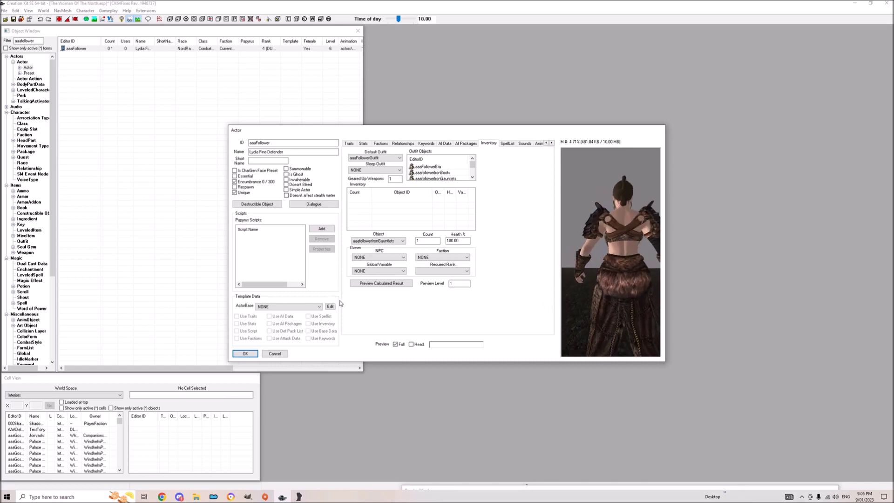
left_click_drag(635, 238, 622, 254)
scroll(621, 254, "down", 5)
scroll(598, 288, "up", 5)
left_click_drag(598, 288, 654, 257)
scroll(620, 283, "up", 8)
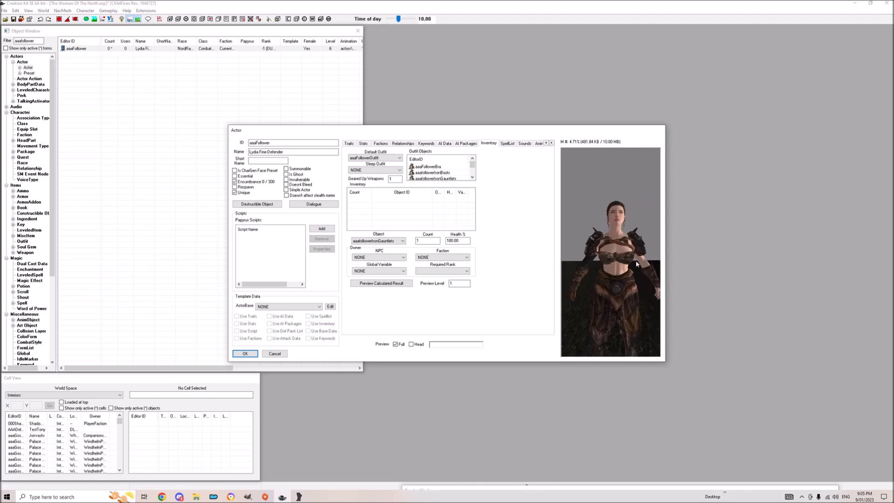
scroll(619, 283, "down", 7)
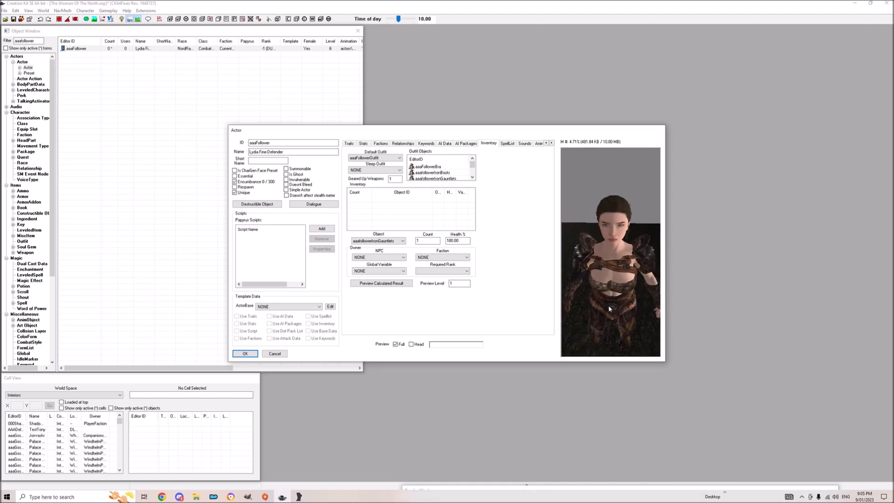
left_click_drag(614, 289, 553, 287)
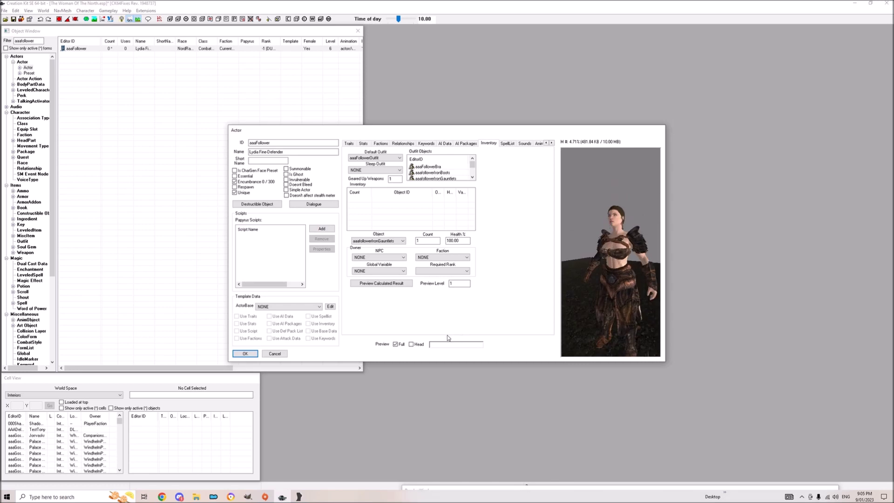
Show the head preview and select the Hair entry among the actor's base head parts in Character Gen Parts.
left_click(411, 344)
left_click(551, 143)
left_click(551, 143)
left_click(551, 143)
left_click(552, 143)
left_click(507, 143)
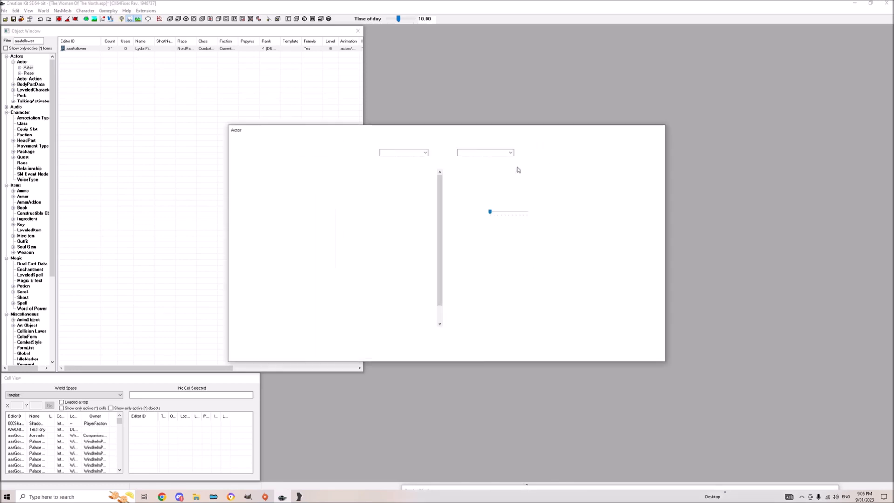
left_click(488, 257)
Try out a series of different hairstyles on the follower's head, comparing each in the head preview.
scroll(494, 281, "down", 2)
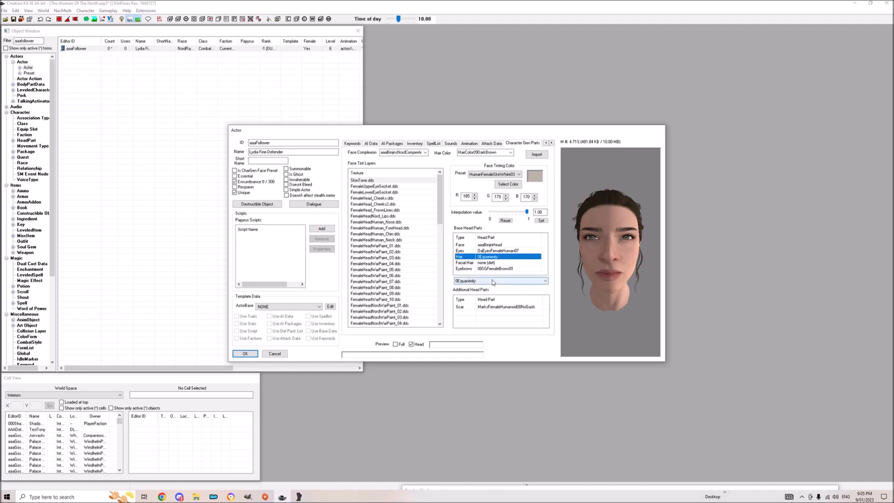
scroll(493, 282, "down", 3)
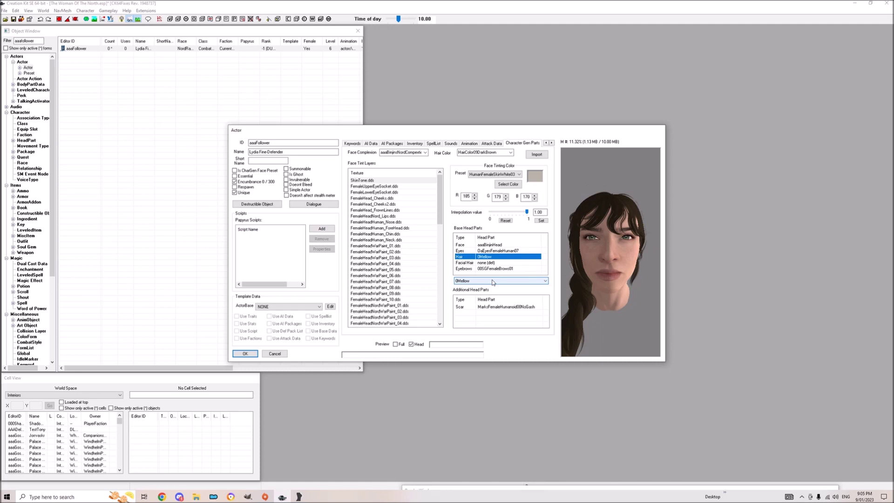
scroll(493, 282, "down", 3)
scroll(493, 281, "down", 2)
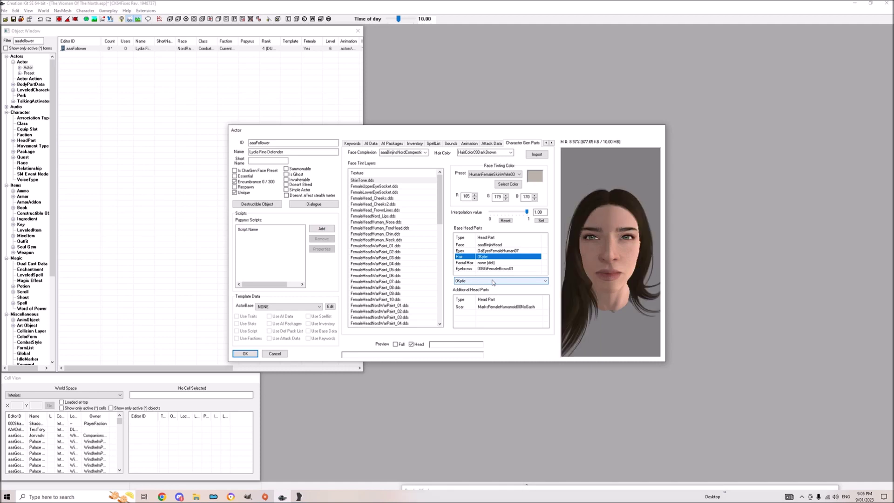
scroll(493, 282, "down", 2)
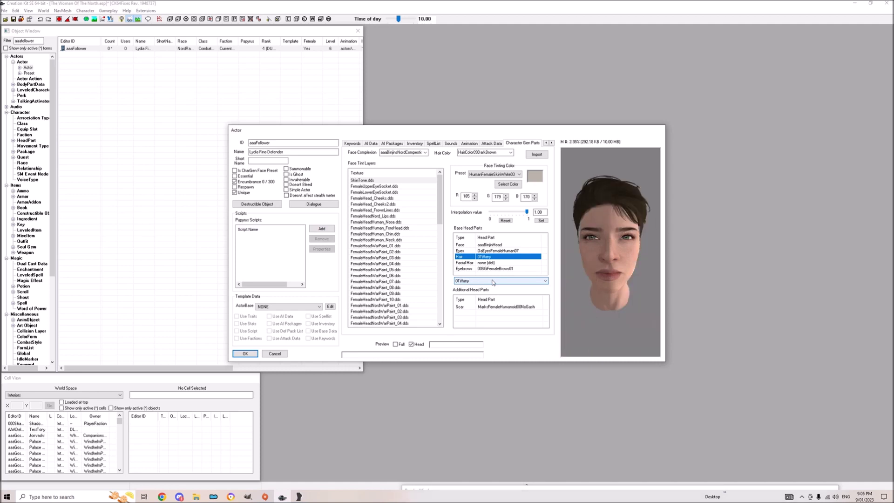
scroll(494, 282, "down", 1)
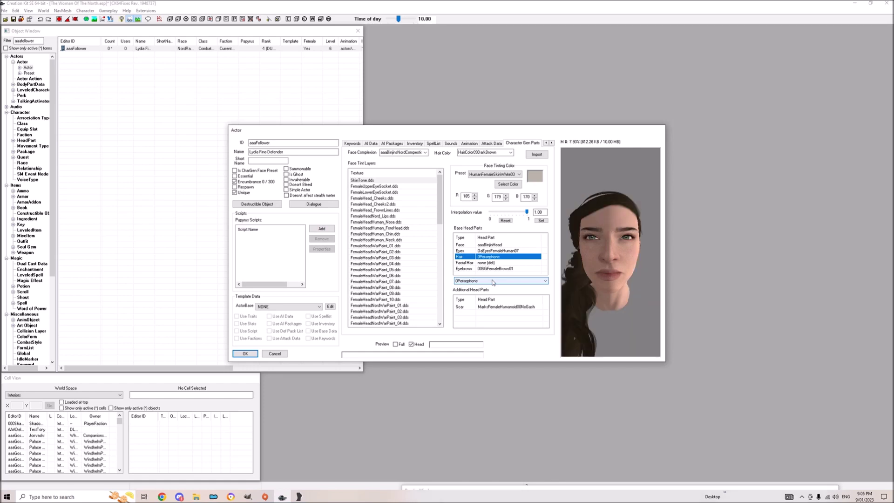
scroll(493, 283, "down", 2)
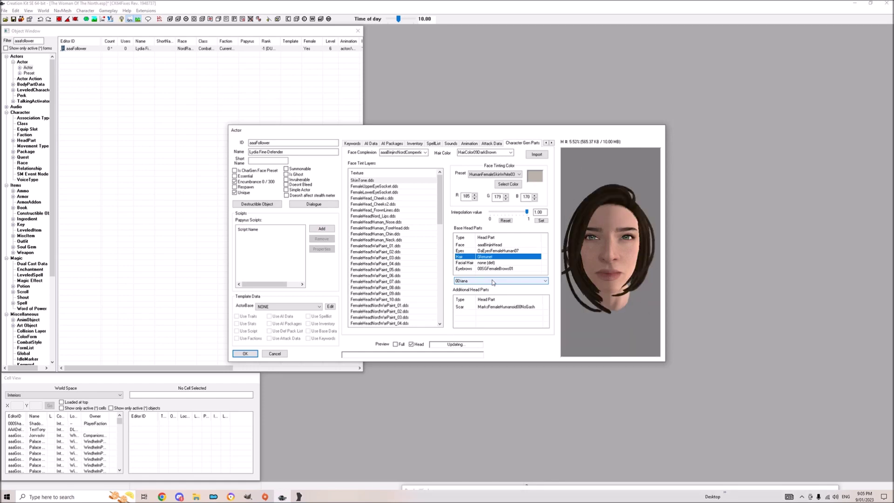
scroll(493, 282, "down", 4)
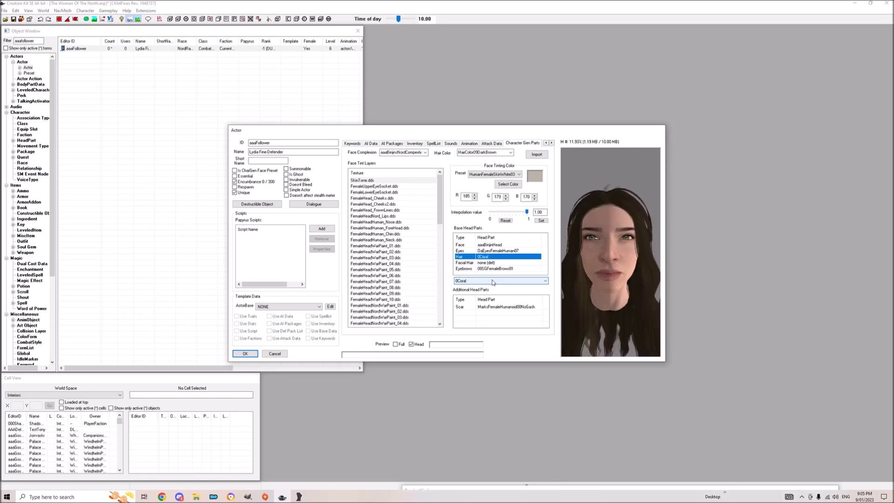
scroll(493, 282, "down", 4)
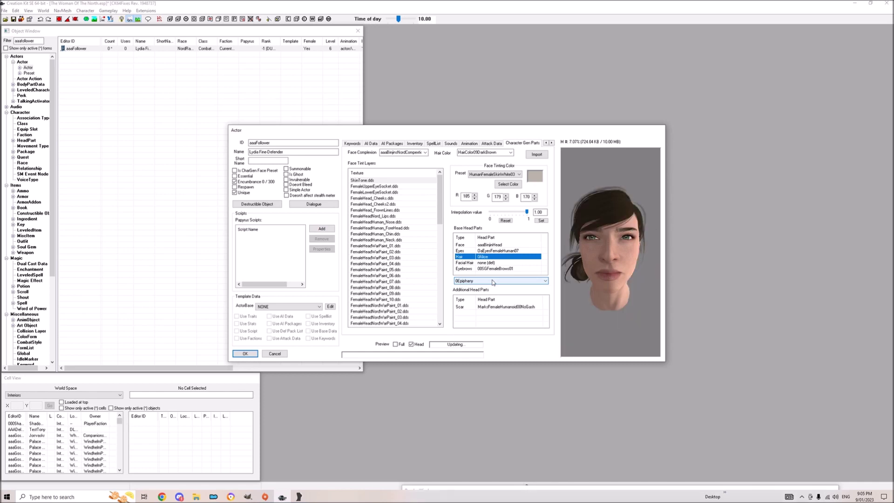
scroll(493, 282, "down", 1)
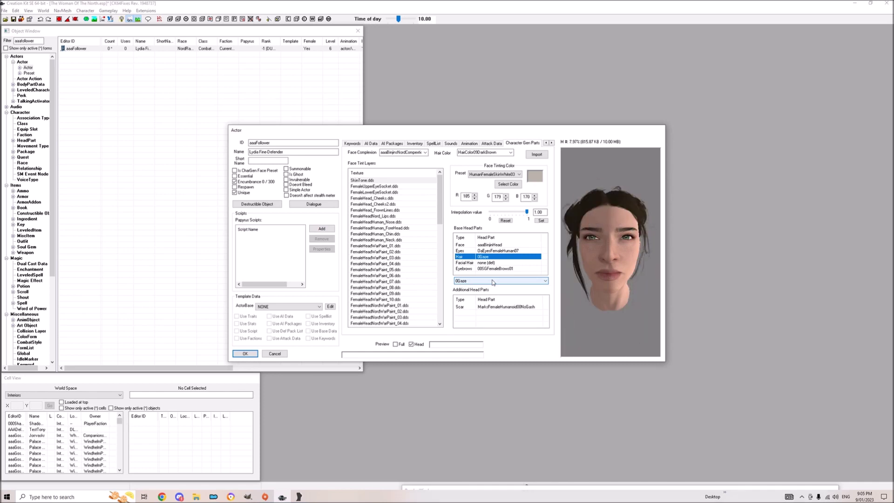
scroll(493, 283, "down", 3)
scroll(493, 283, "down", 3)
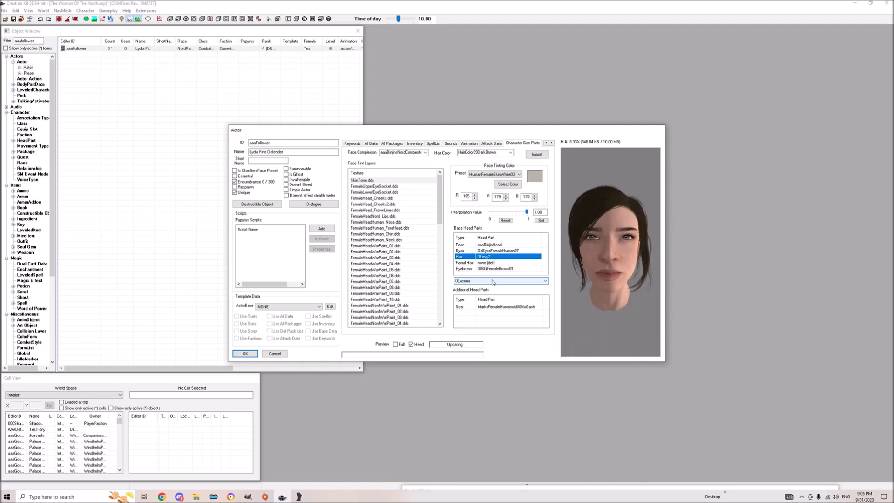
scroll(493, 282, "down", 3)
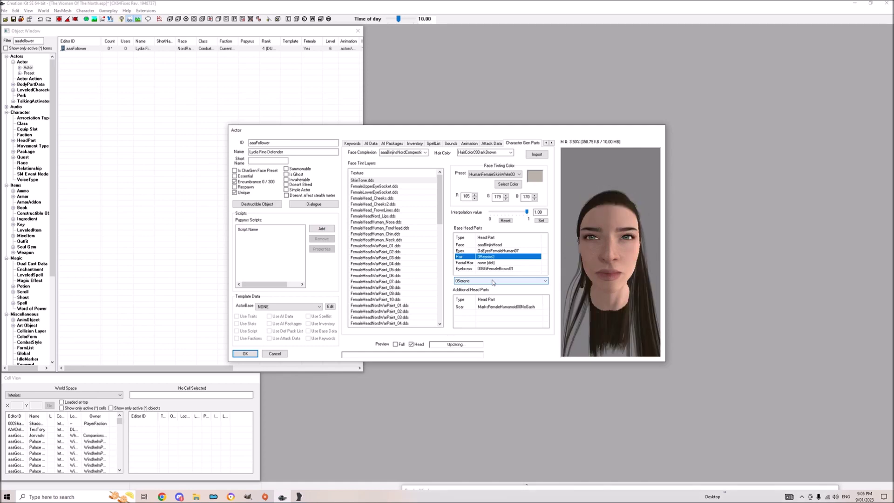
scroll(493, 282, "down", 3)
scroll(493, 283, "down", 3)
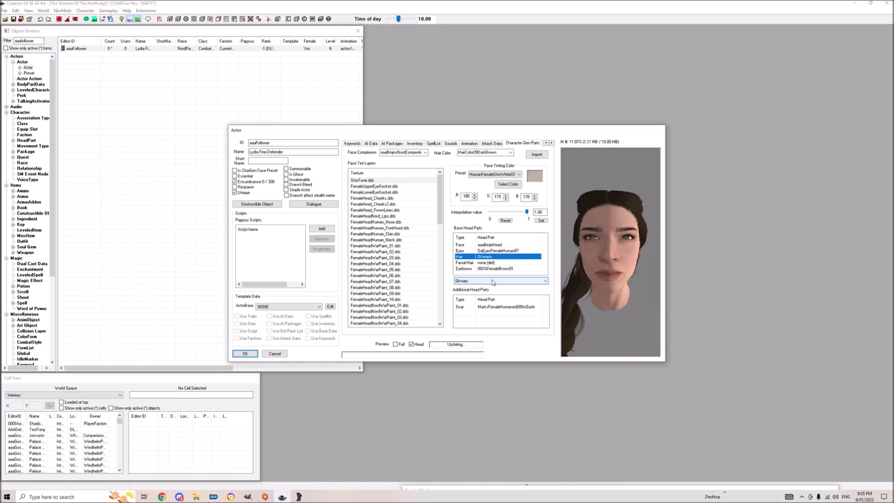
scroll(493, 282, "down", 1)
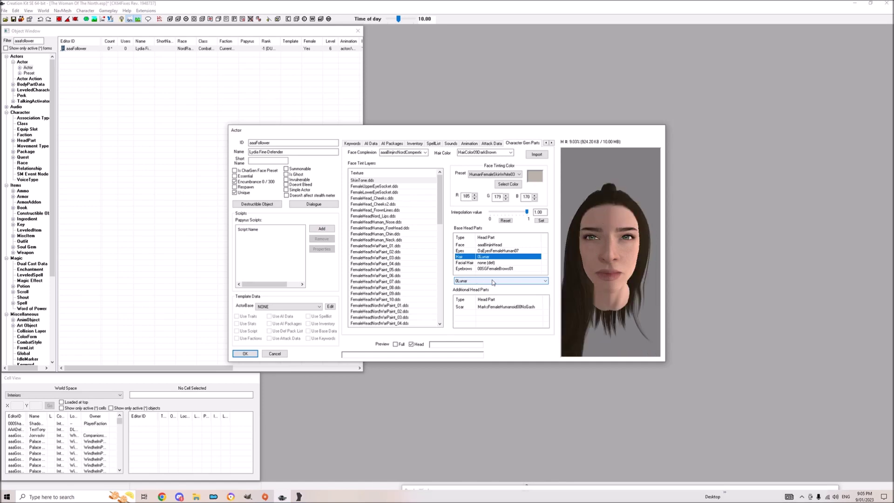
scroll(493, 283, "down", 1)
scroll(493, 282, "down", 1)
scroll(493, 282, "down", 1)
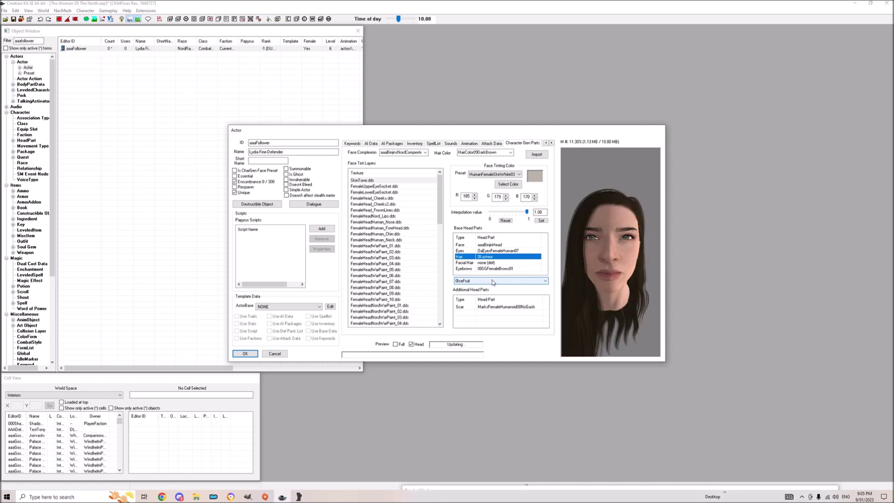
scroll(494, 282, "down", 1)
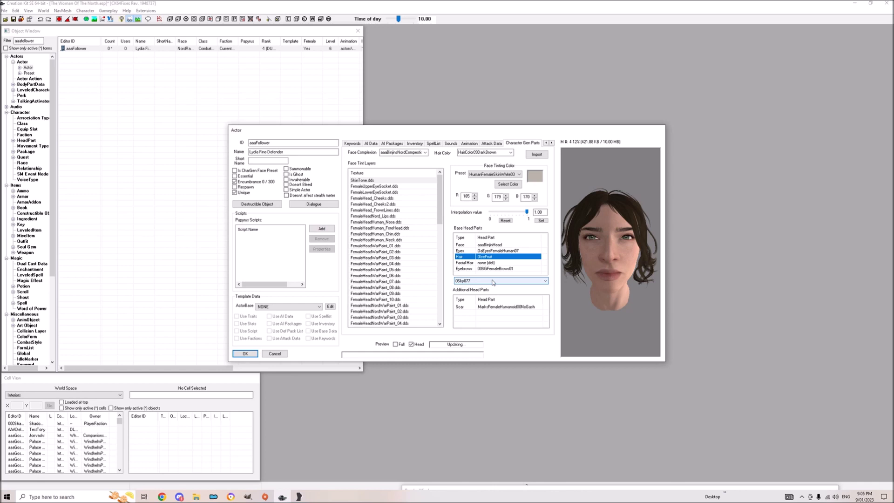
Choose a short, chin-length hairstyle for the follower from the hair list and check it in the head preview.
left_click(493, 281)
left_click_drag(548, 370, 549, 391)
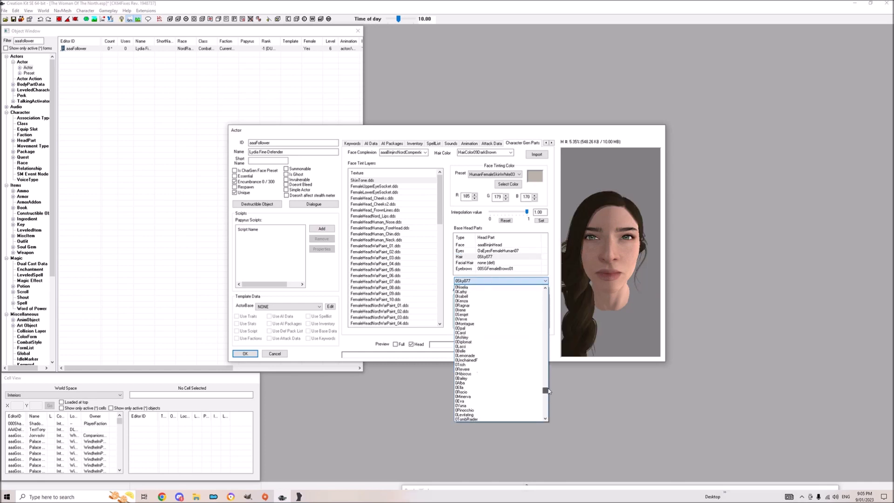
left_click(508, 370)
left_click_drag(606, 252, 681, 272)
scroll(617, 259, "down", 2)
scroll(608, 267, "up", 1)
Set the follower's eye type to EyesType4 in Character Gen Morphs and raise the eye height to about mid-range.
left_click(551, 143)
left_click(551, 143)
left_click(552, 143)
left_click(499, 143)
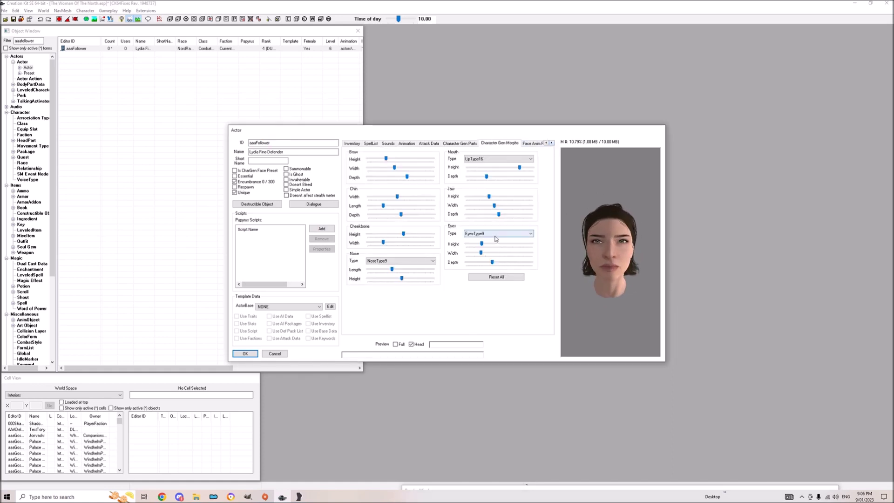
scroll(495, 238, "up", 5)
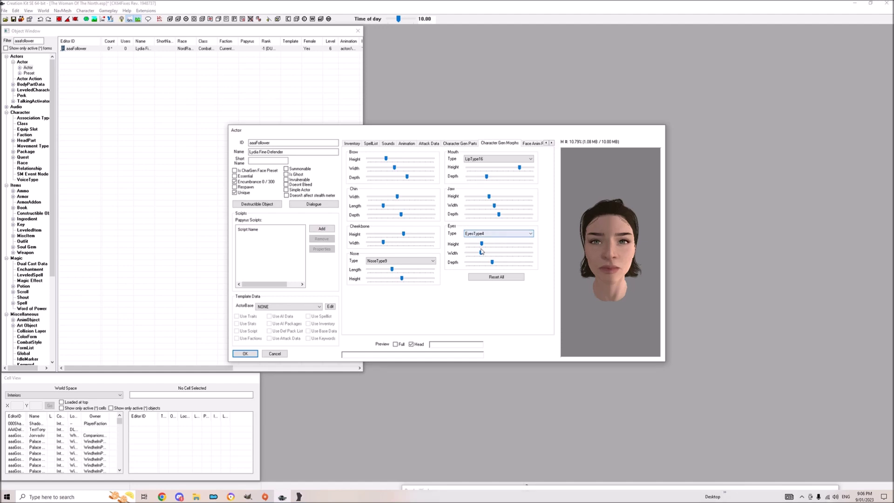
left_click_drag(482, 243, 501, 247)
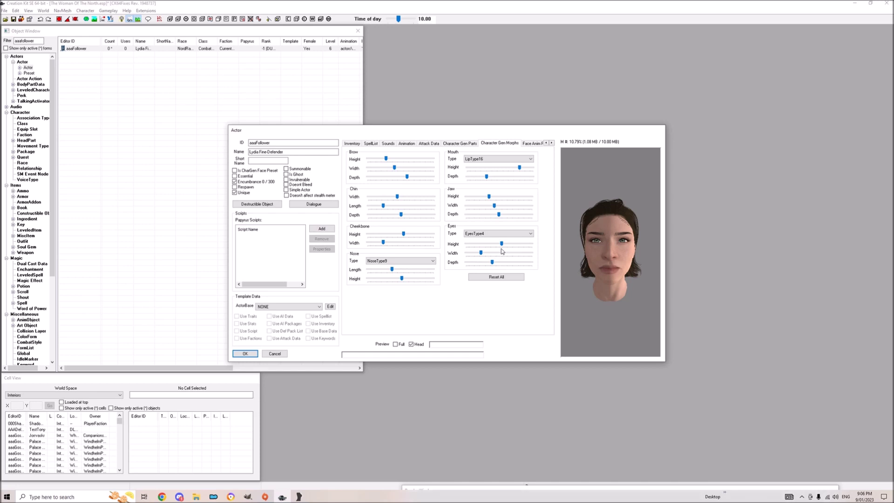
Set the follower's mouth type to LipType15 and lower the mouth height slightly in Character Gen Morphs.
scroll(499, 160, "up", 7)
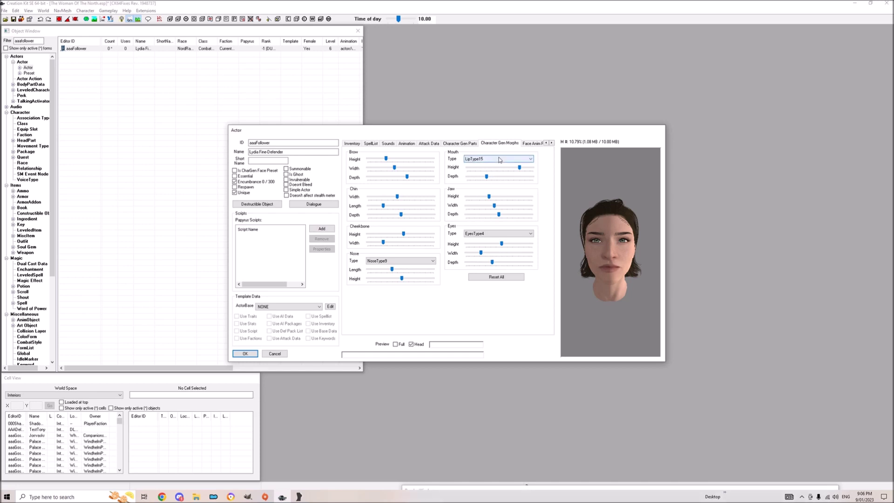
scroll(498, 163, "up", 1)
scroll(498, 163, "down", 6)
left_click_drag(519, 168, 507, 167)
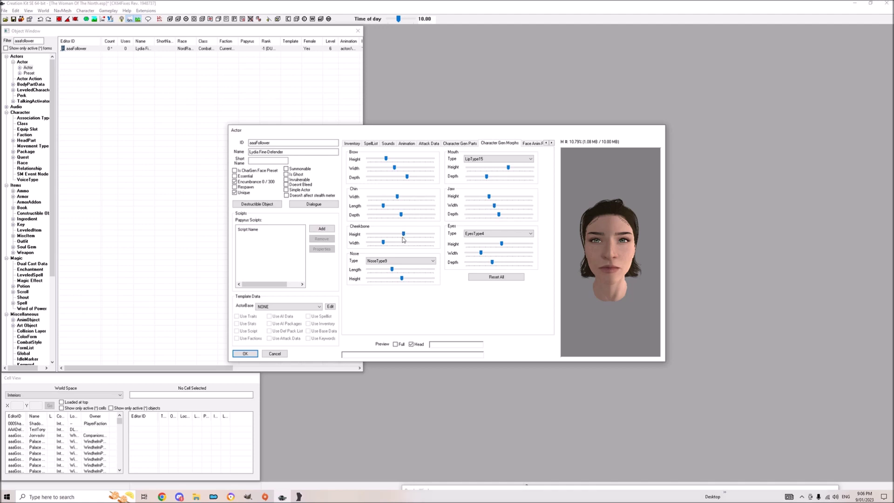
In Character Gen Parts, change the SkinTone preset to the tint with RGB 155, 139, 132 and set the eyes to the EyesFemaleHuman05 variant.
left_click(470, 144)
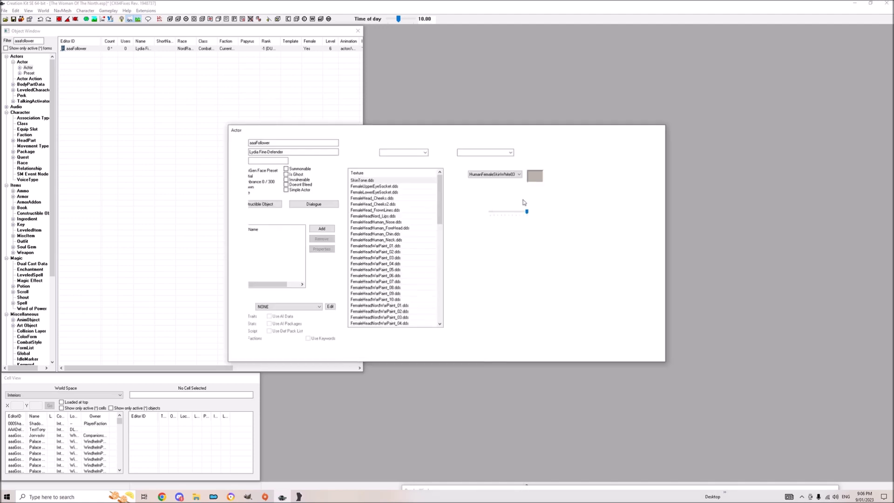
scroll(511, 172, "down", 2)
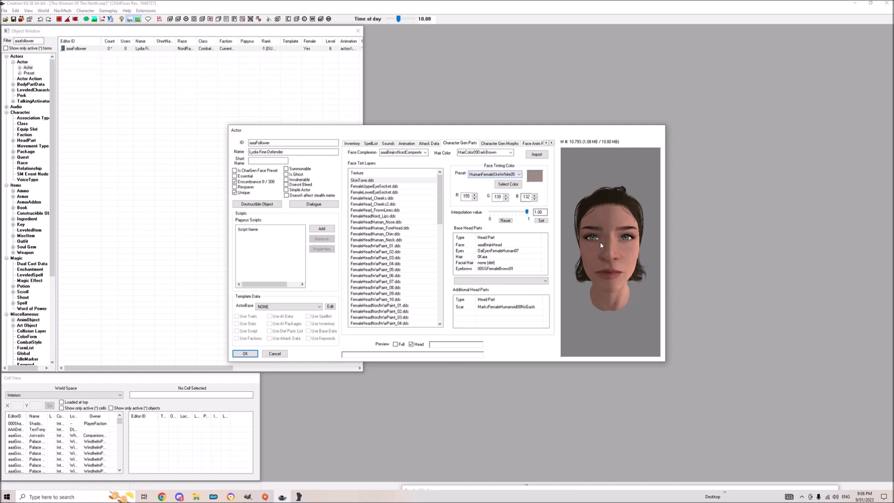
left_click(501, 251)
scroll(511, 282, "up", 1)
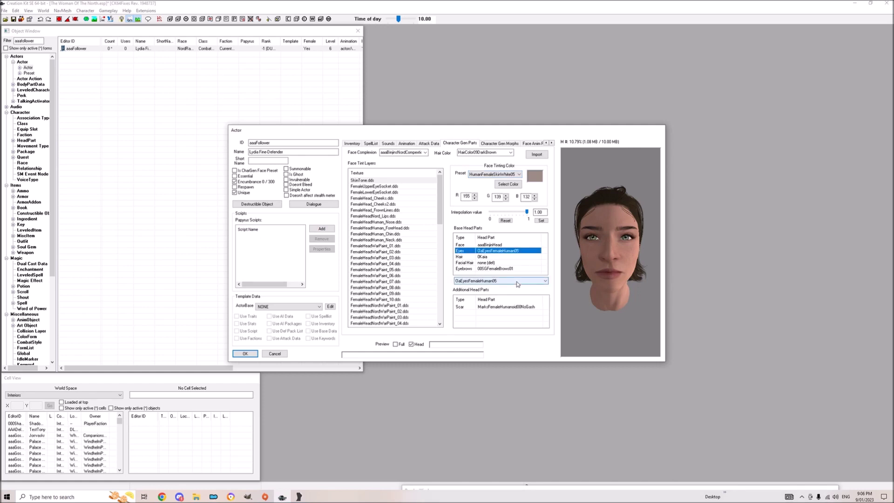
mouse_move(592, 261)
left_mouse_down()
mouse_move(619, 261)
mouse_move(577, 261)
mouse_move(604, 259)
left_mouse_up()
Tint the FemaleHeadNord_Lips.dds layer with the RedTintAverage preset at an interpolation value of 0.18.
left_click(390, 210)
left_click(495, 174)
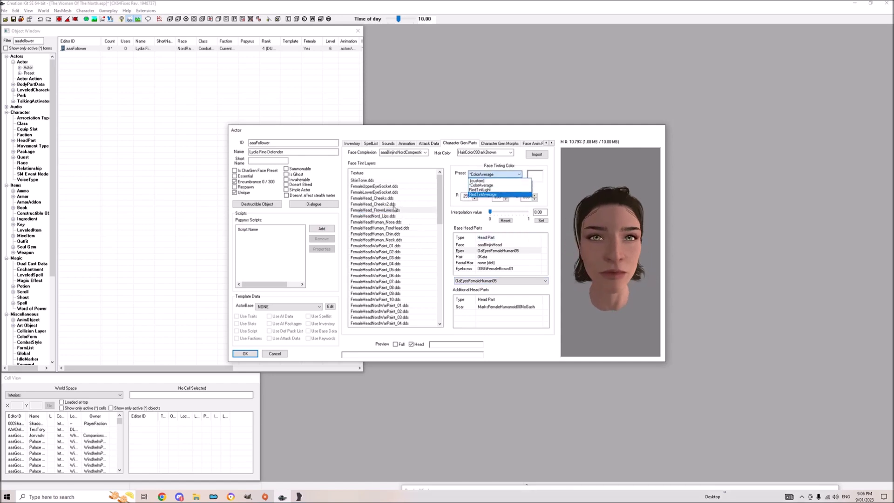
left_click(390, 217)
left_click(390, 216)
left_click(498, 174)
left_click(498, 191)
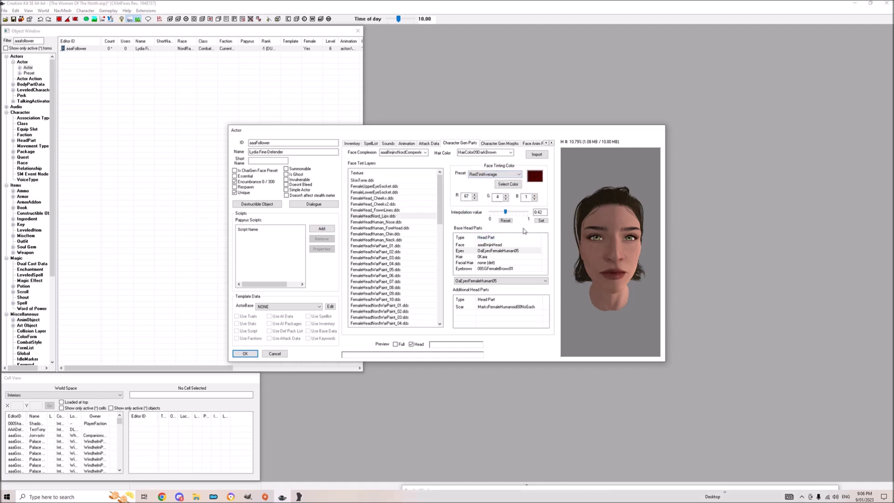
left_click_drag(496, 216, 496, 215)
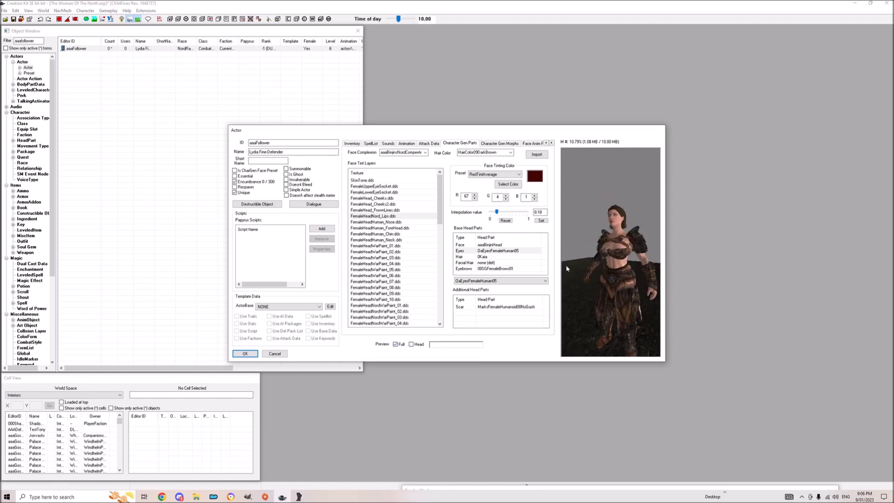
Examine the follower's face, hair and armor in the full-body preview from several distances and angles.
scroll(577, 269, "up", 5)
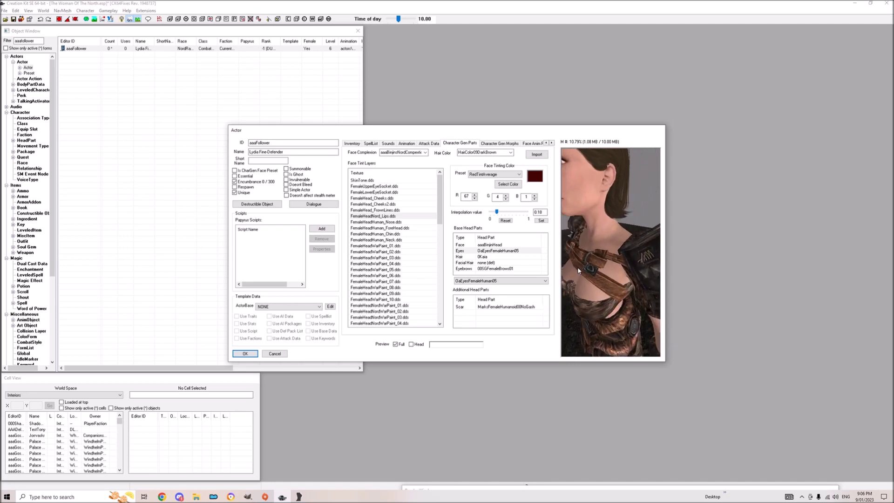
scroll(578, 269, "down", 5)
mouse_move(620, 276)
left_mouse_down()
mouse_move(504, 236)
mouse_move(518, 228)
mouse_move(618, 270)
left_mouse_up()
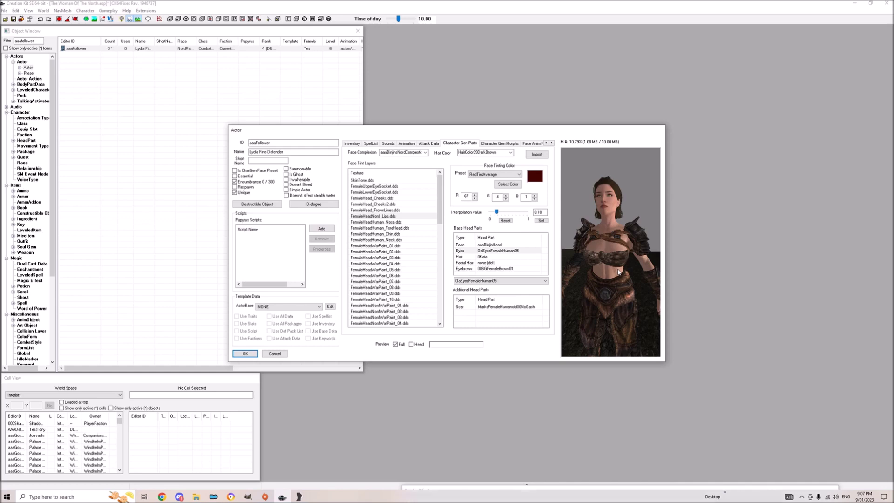
scroll(618, 271, "down", 5)
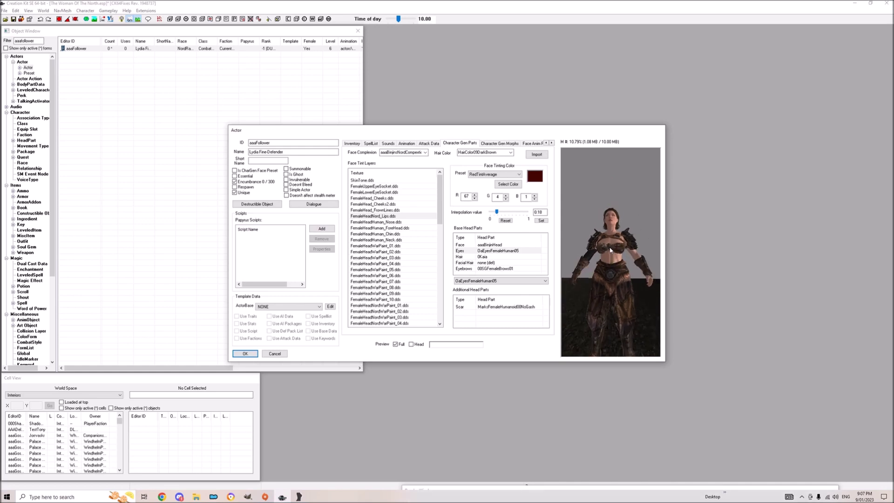
scroll(607, 246, "up", 5)
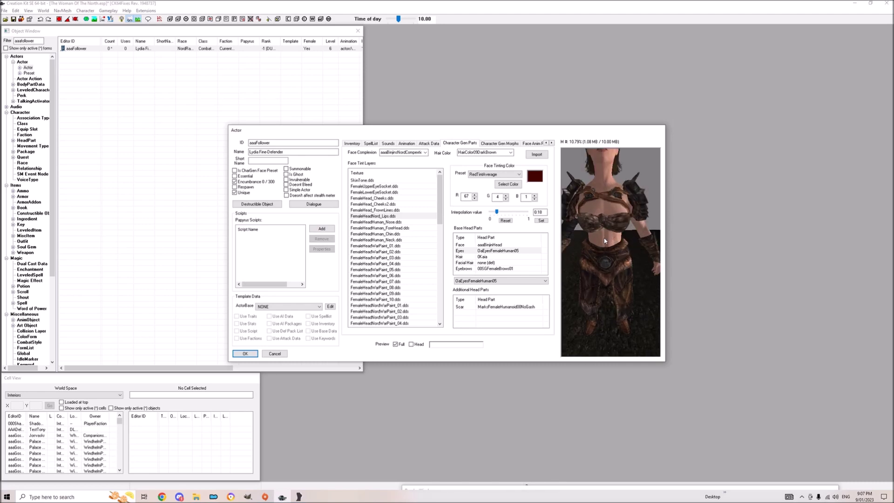
scroll(616, 257, "down", 5)
mouse_move(626, 259)
left_mouse_down()
mouse_move(605, 257)
mouse_move(638, 256)
mouse_move(619, 252)
left_mouse_up()
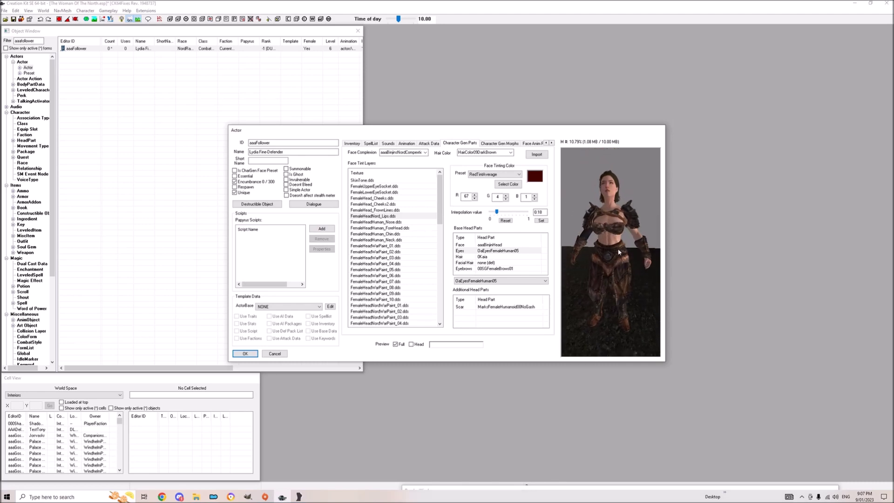
scroll(617, 251, "up", 3)
scroll(617, 251, "down", 3)
scroll(612, 259, "up", 1)
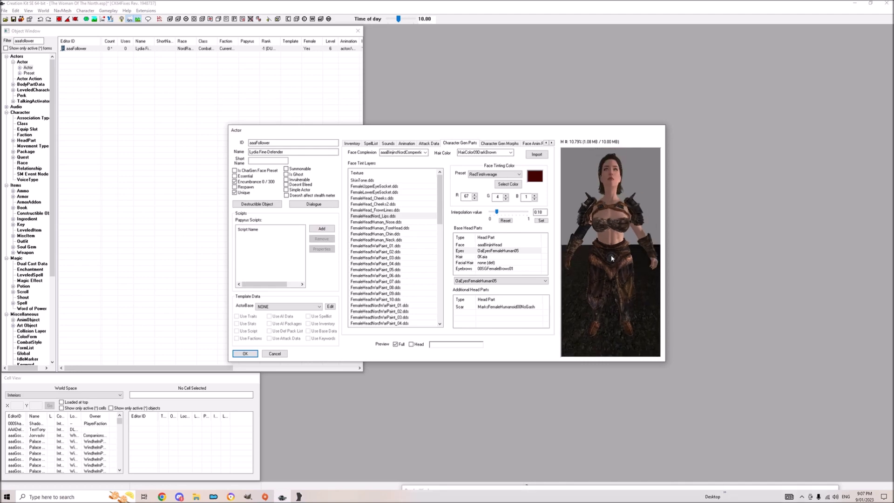